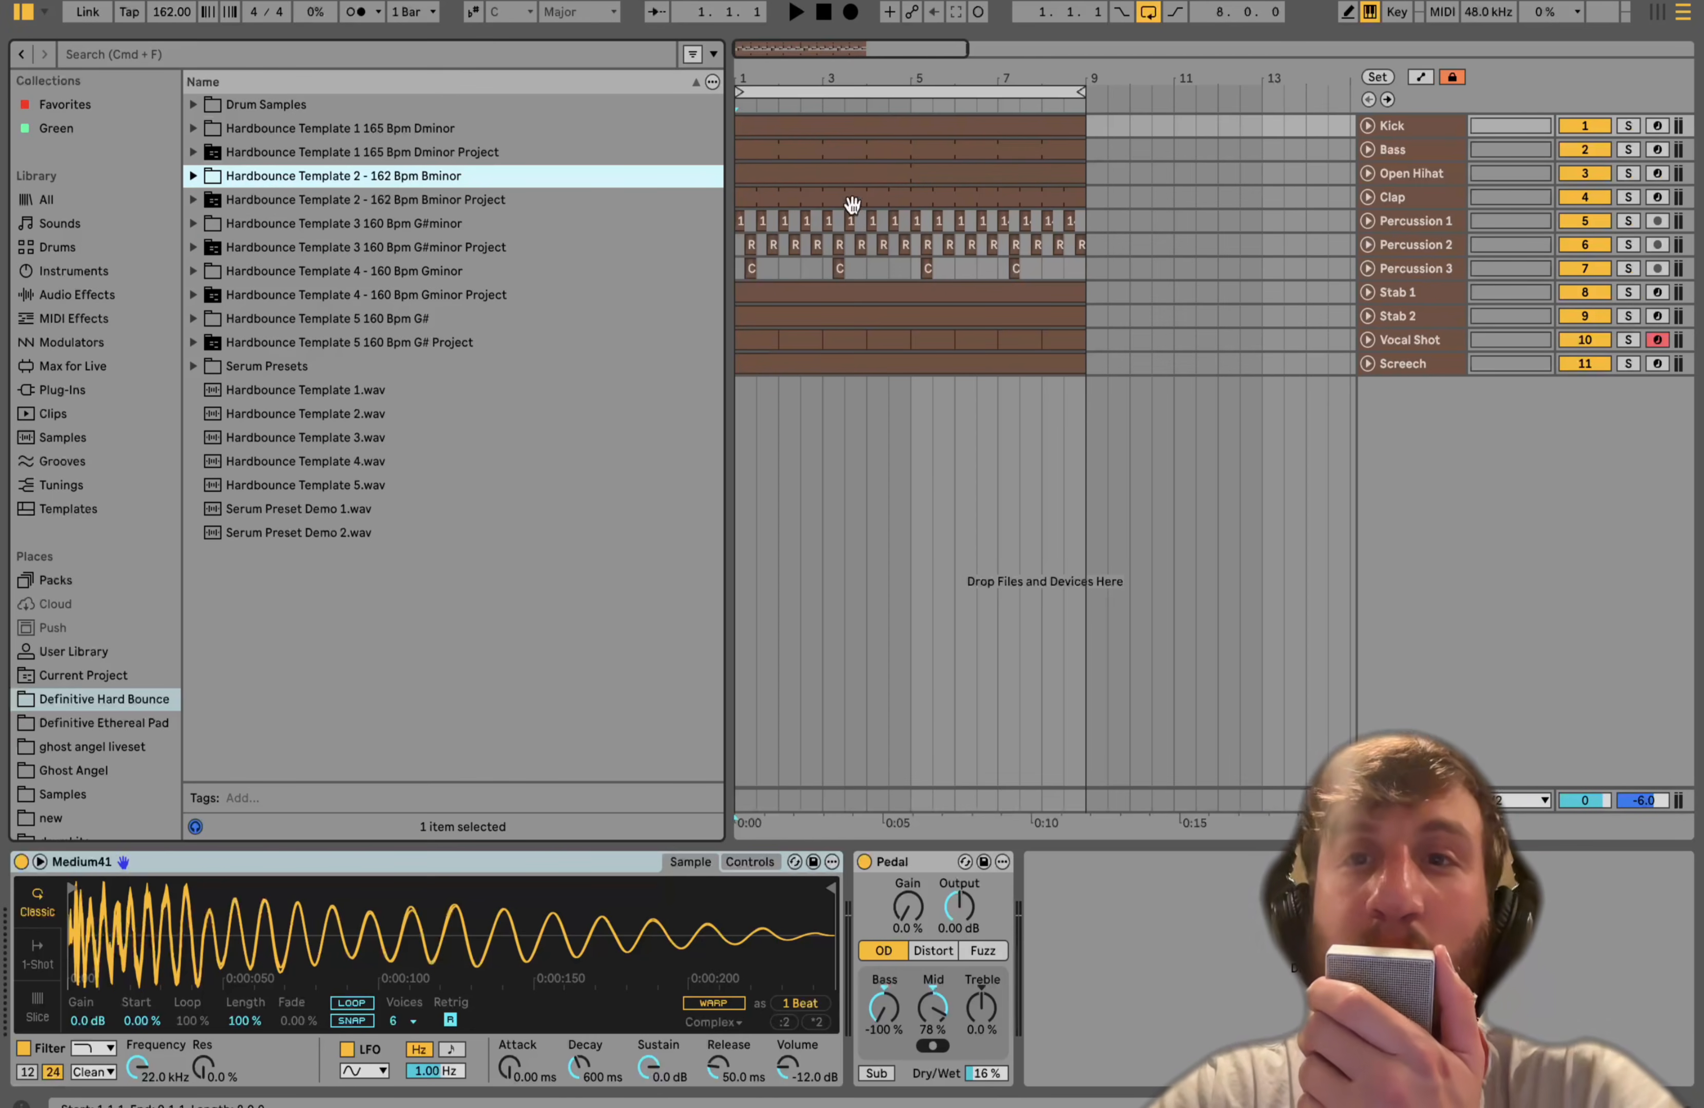
# - Solo the Kick and Bass tracks and start playback of the arrangement
pyautogui.click(1628, 125)
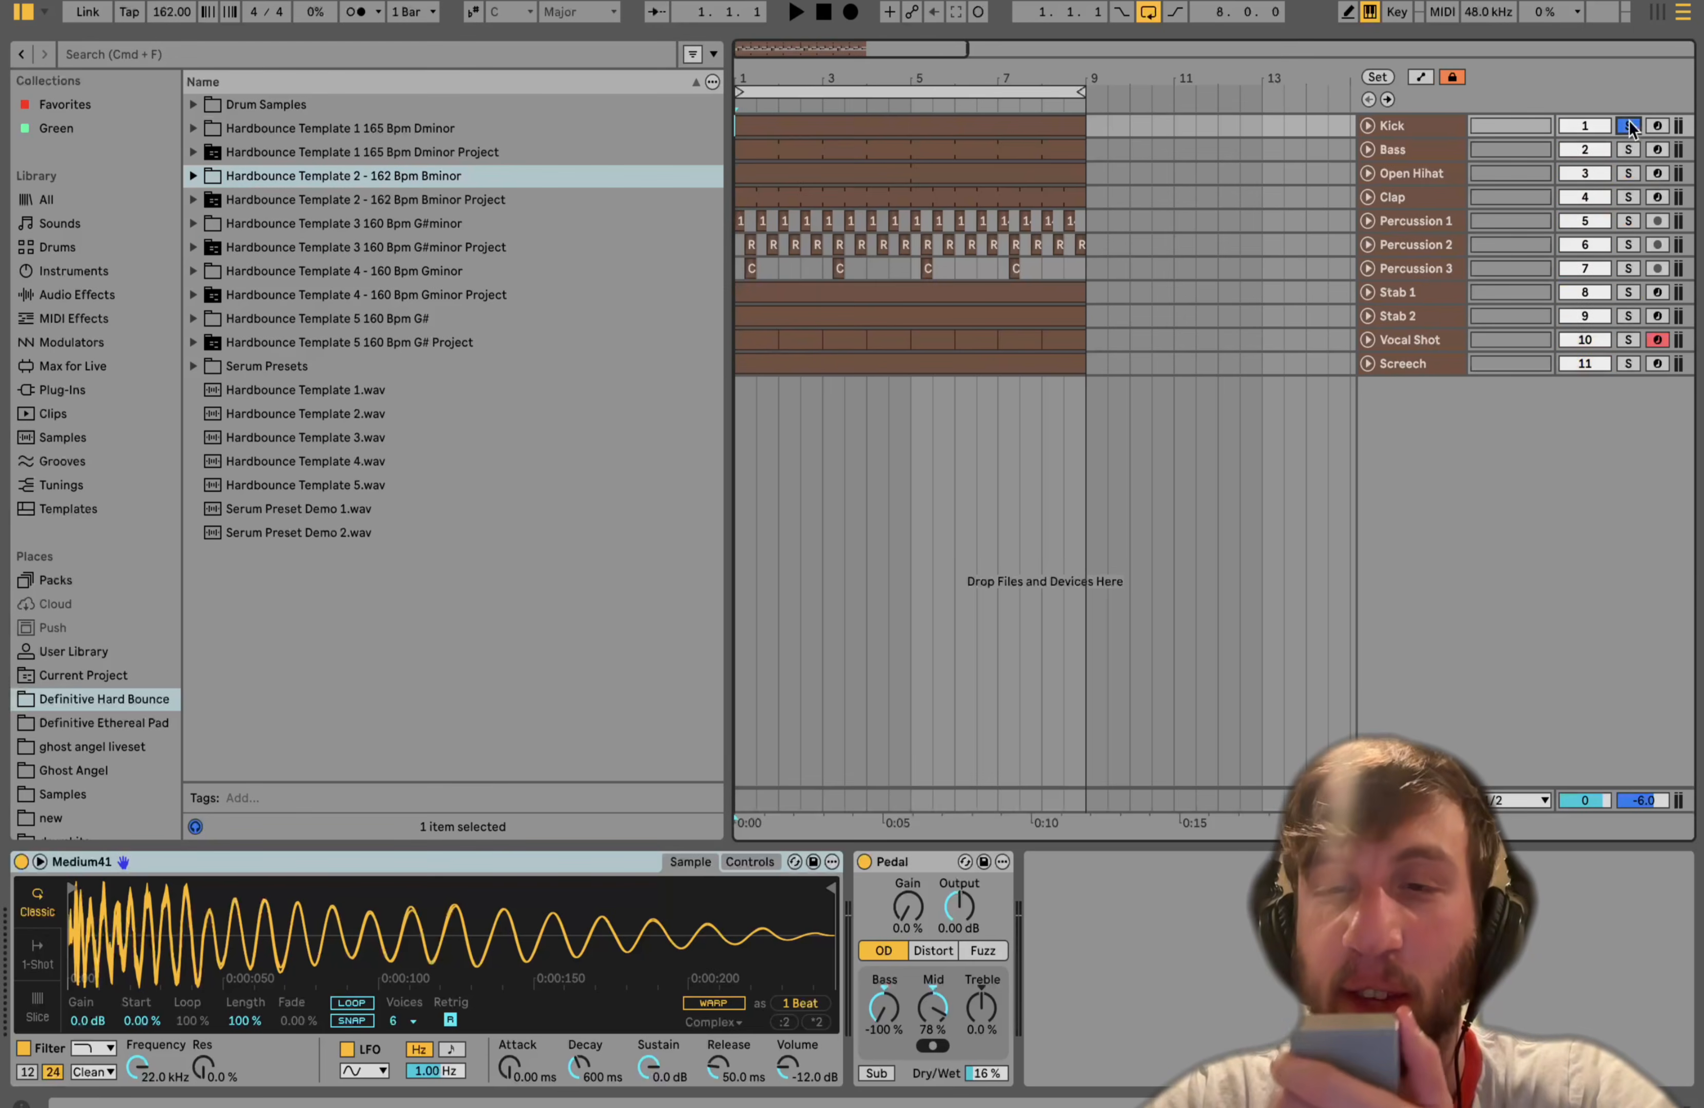
pyautogui.click(1628, 150)
pyautogui.press('space')
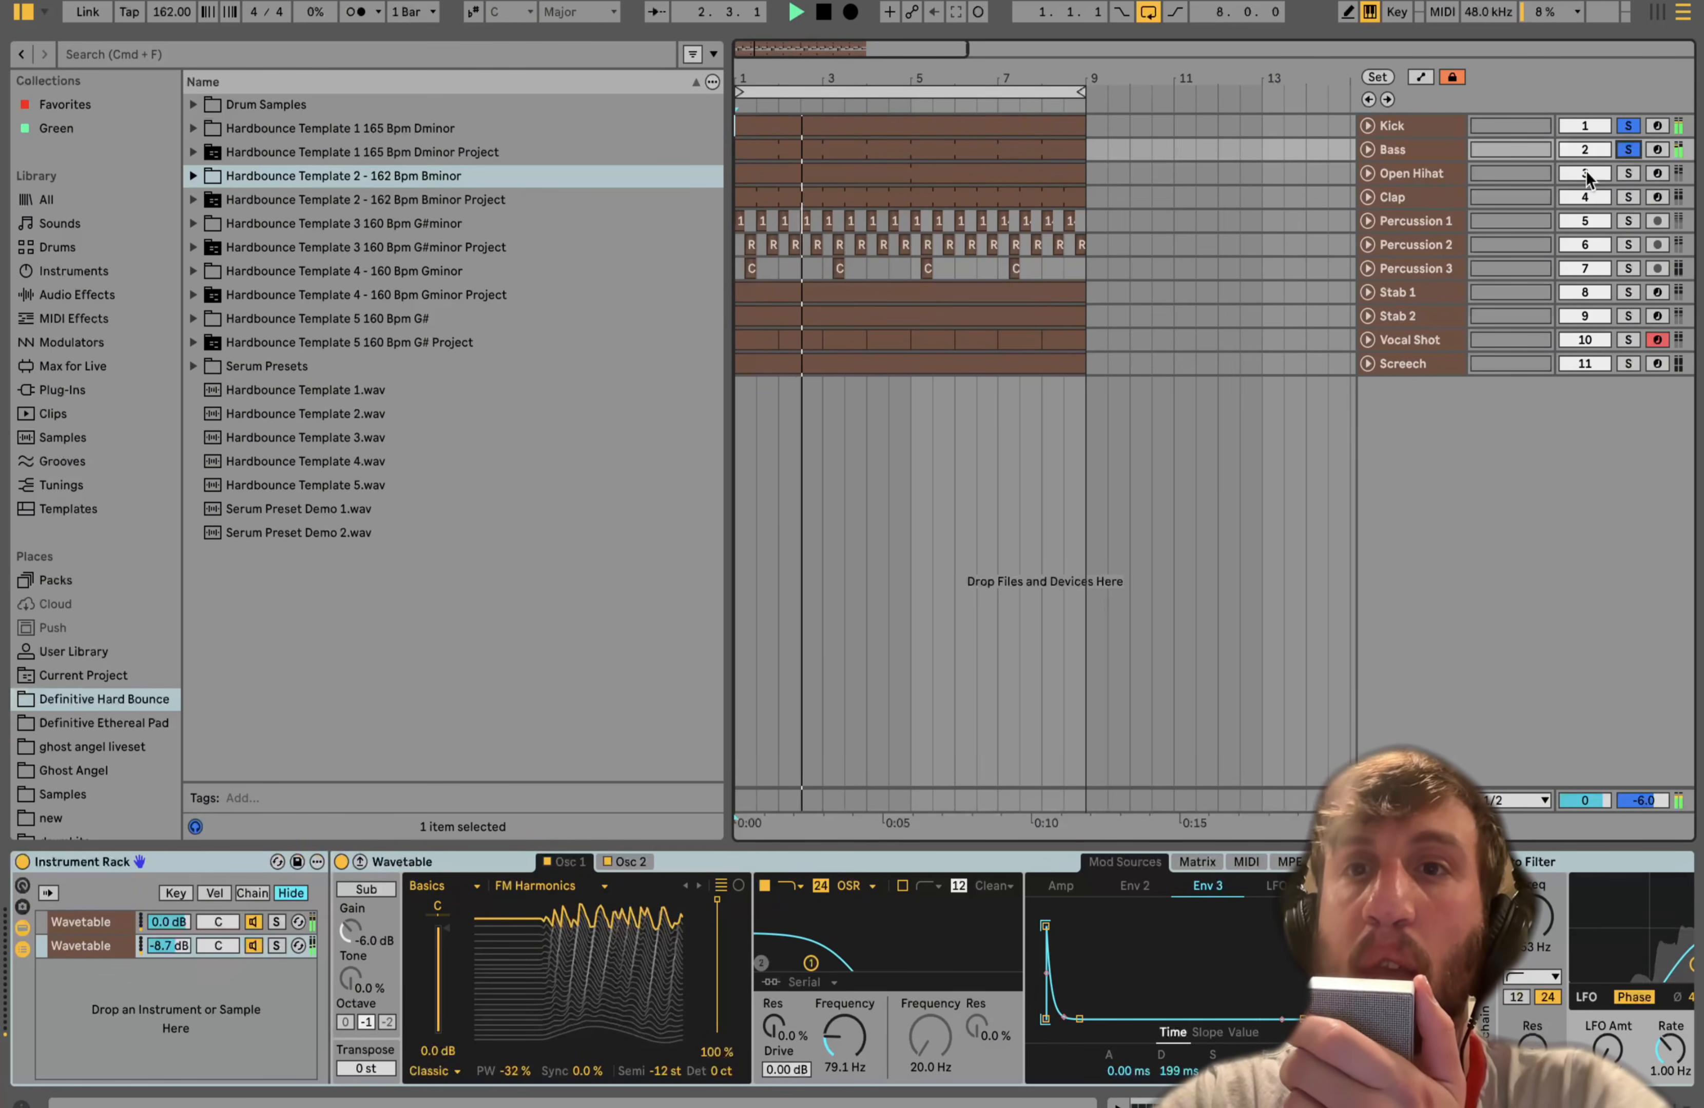
# - Stop playback, unsolo the Bass track, and play the full arrangement again
pyautogui.press('space')
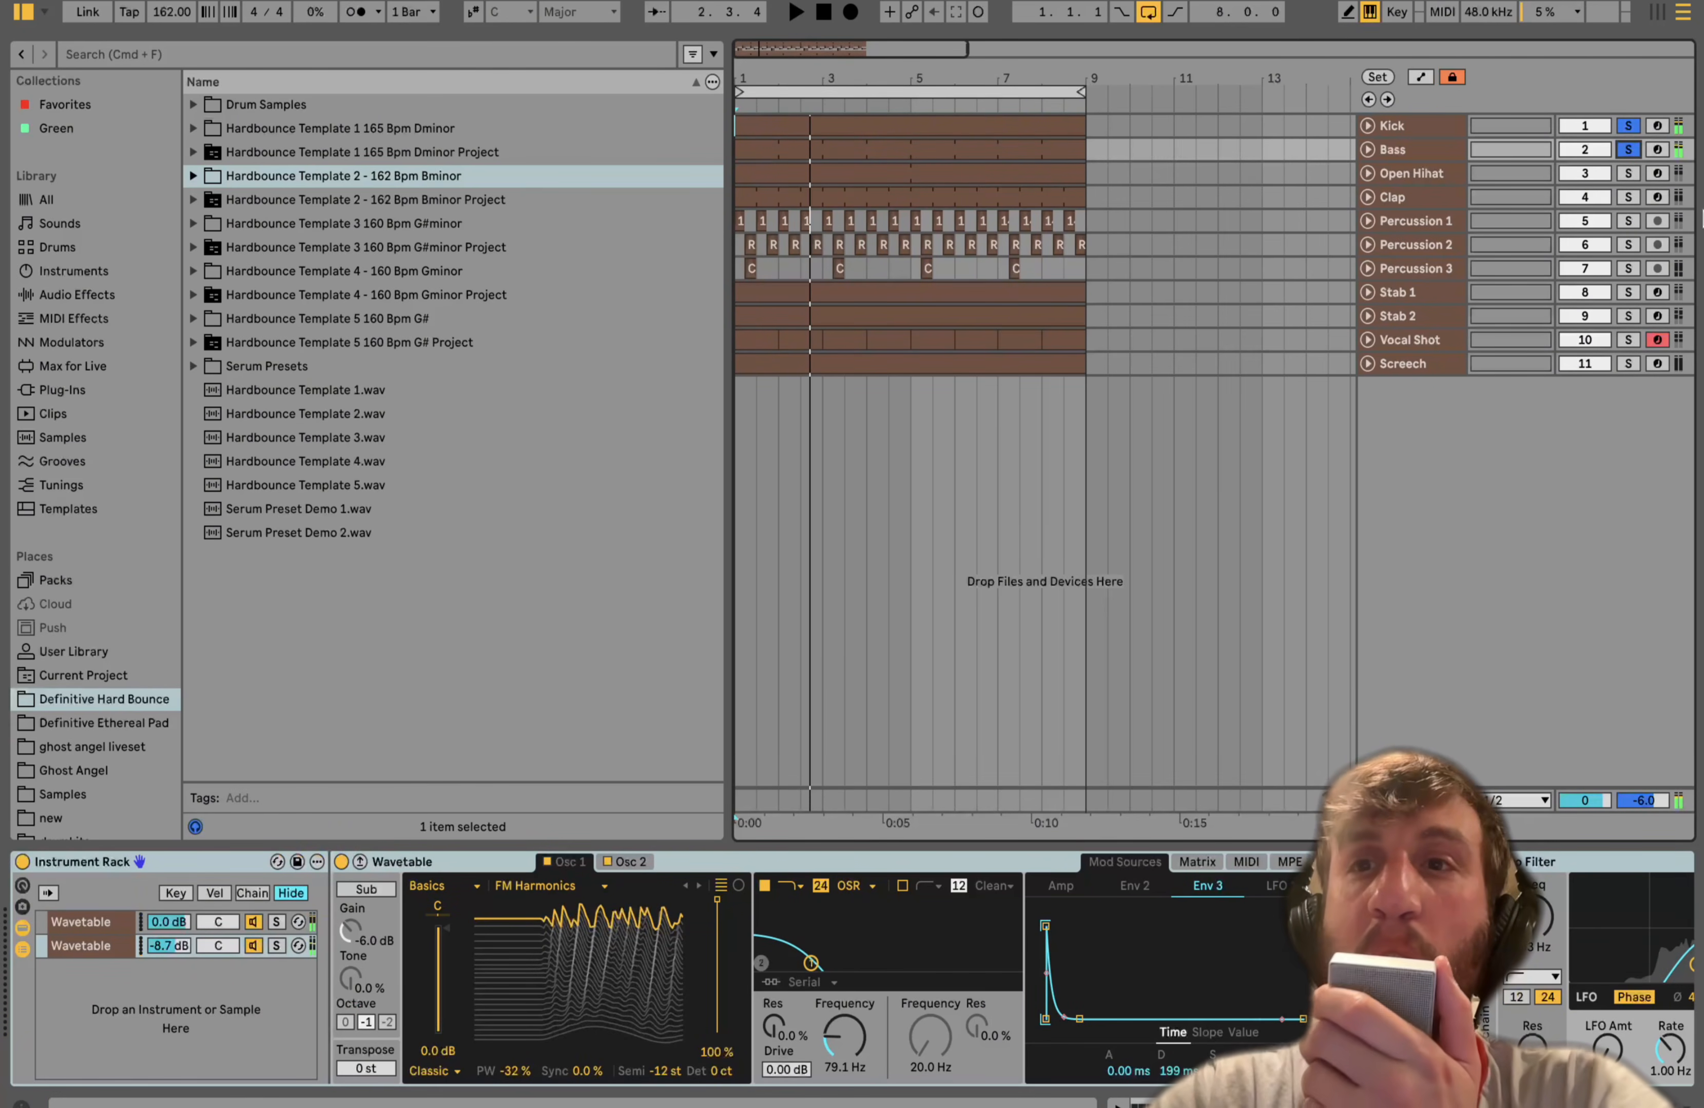
pyautogui.click(1628, 150)
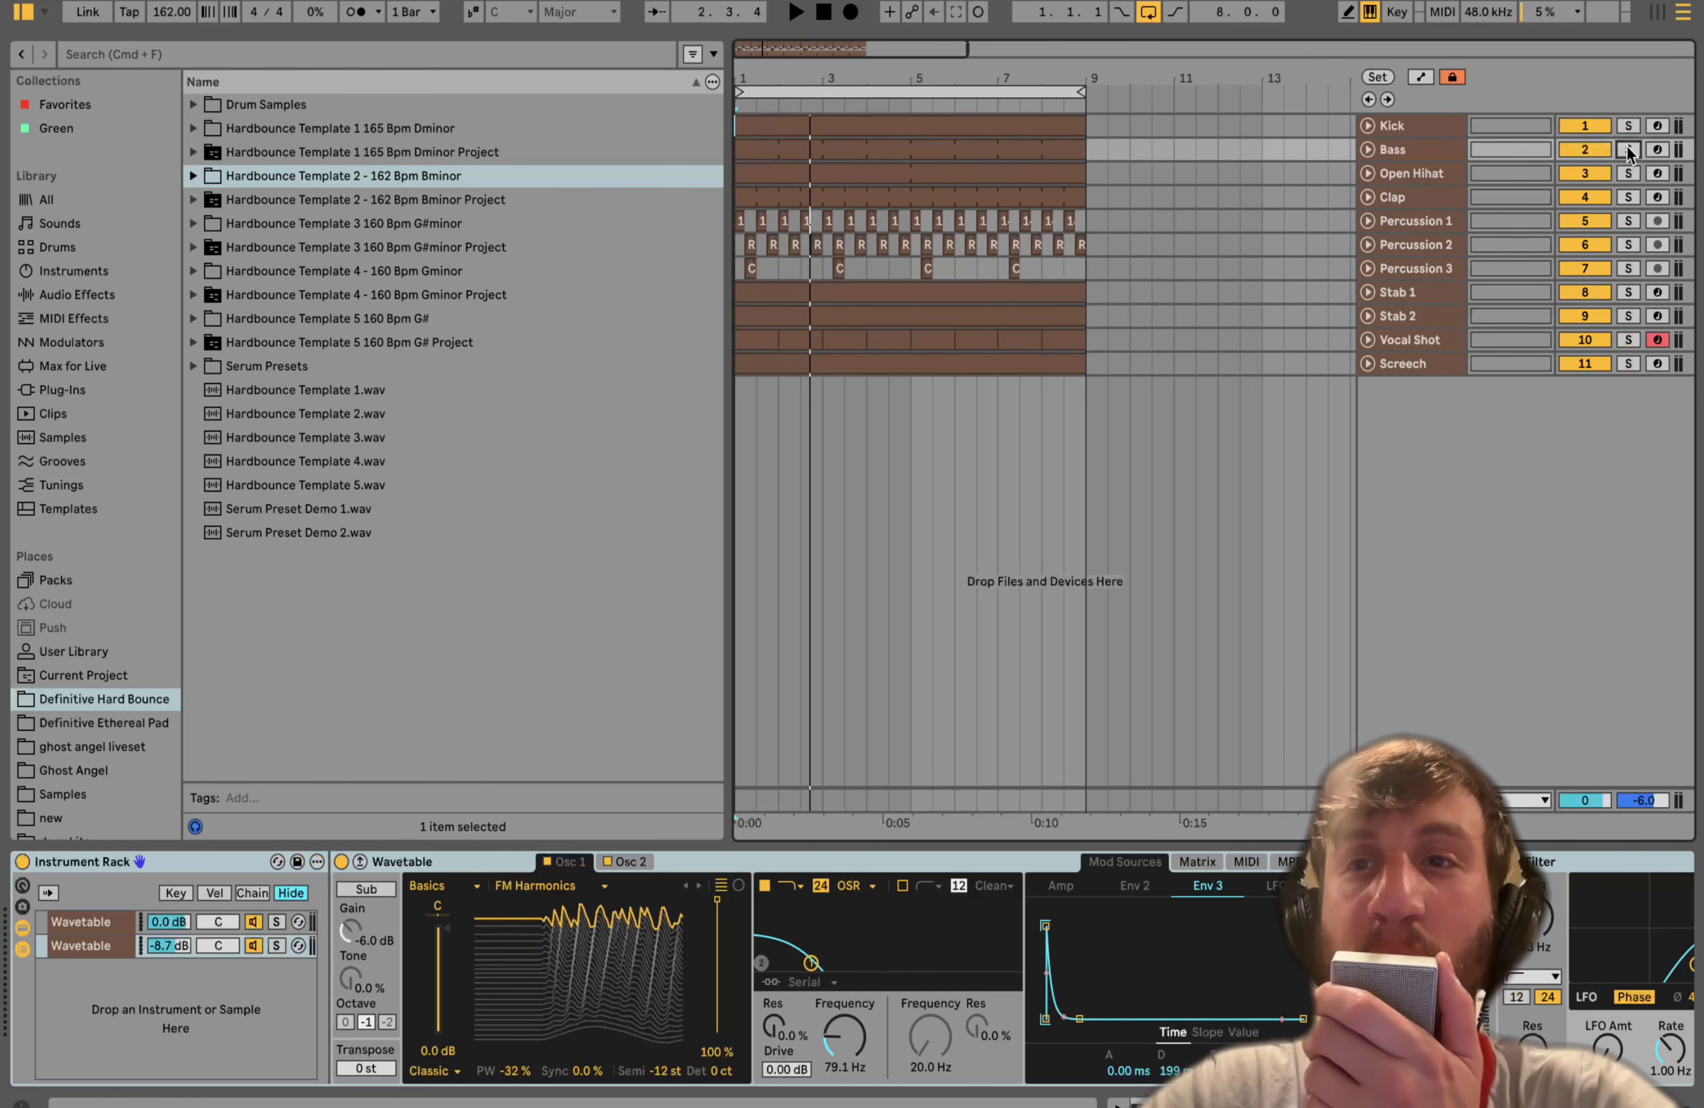
pyautogui.press('space')
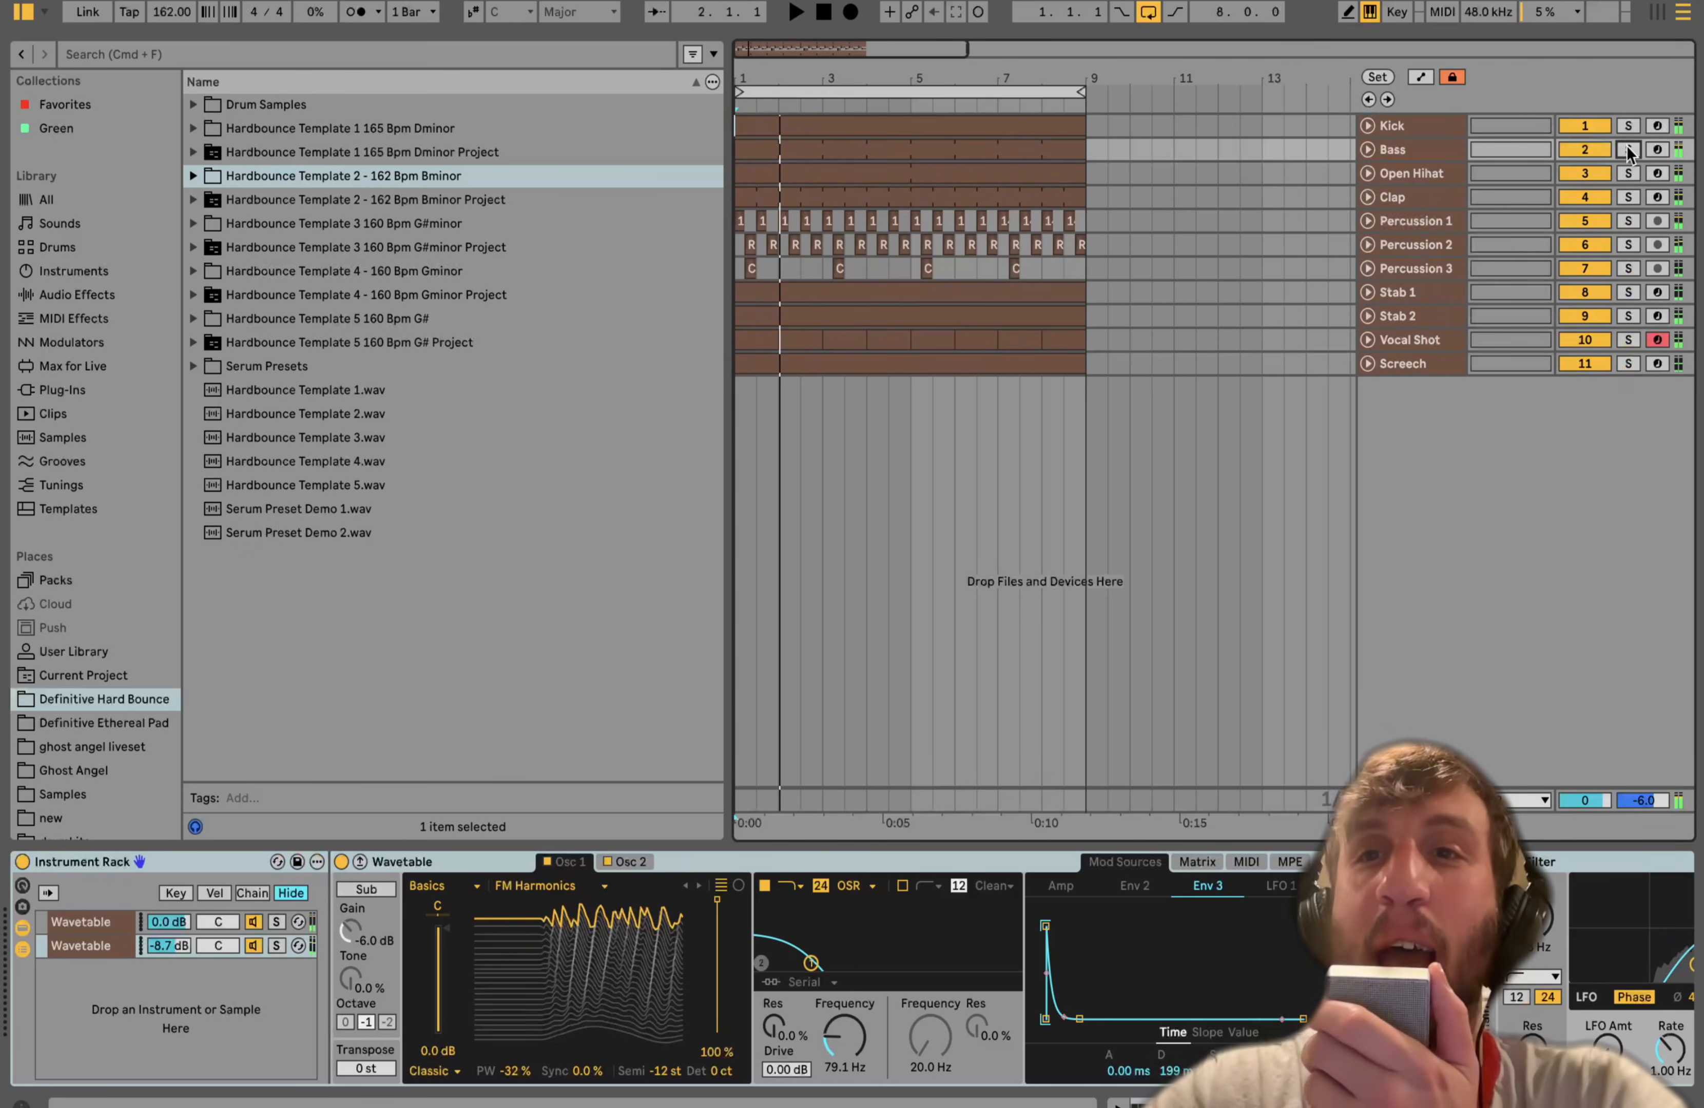
# - Deactivate the Bass track during playback and undo the last track deactivation, restarting playback
pyautogui.click(1592, 148)
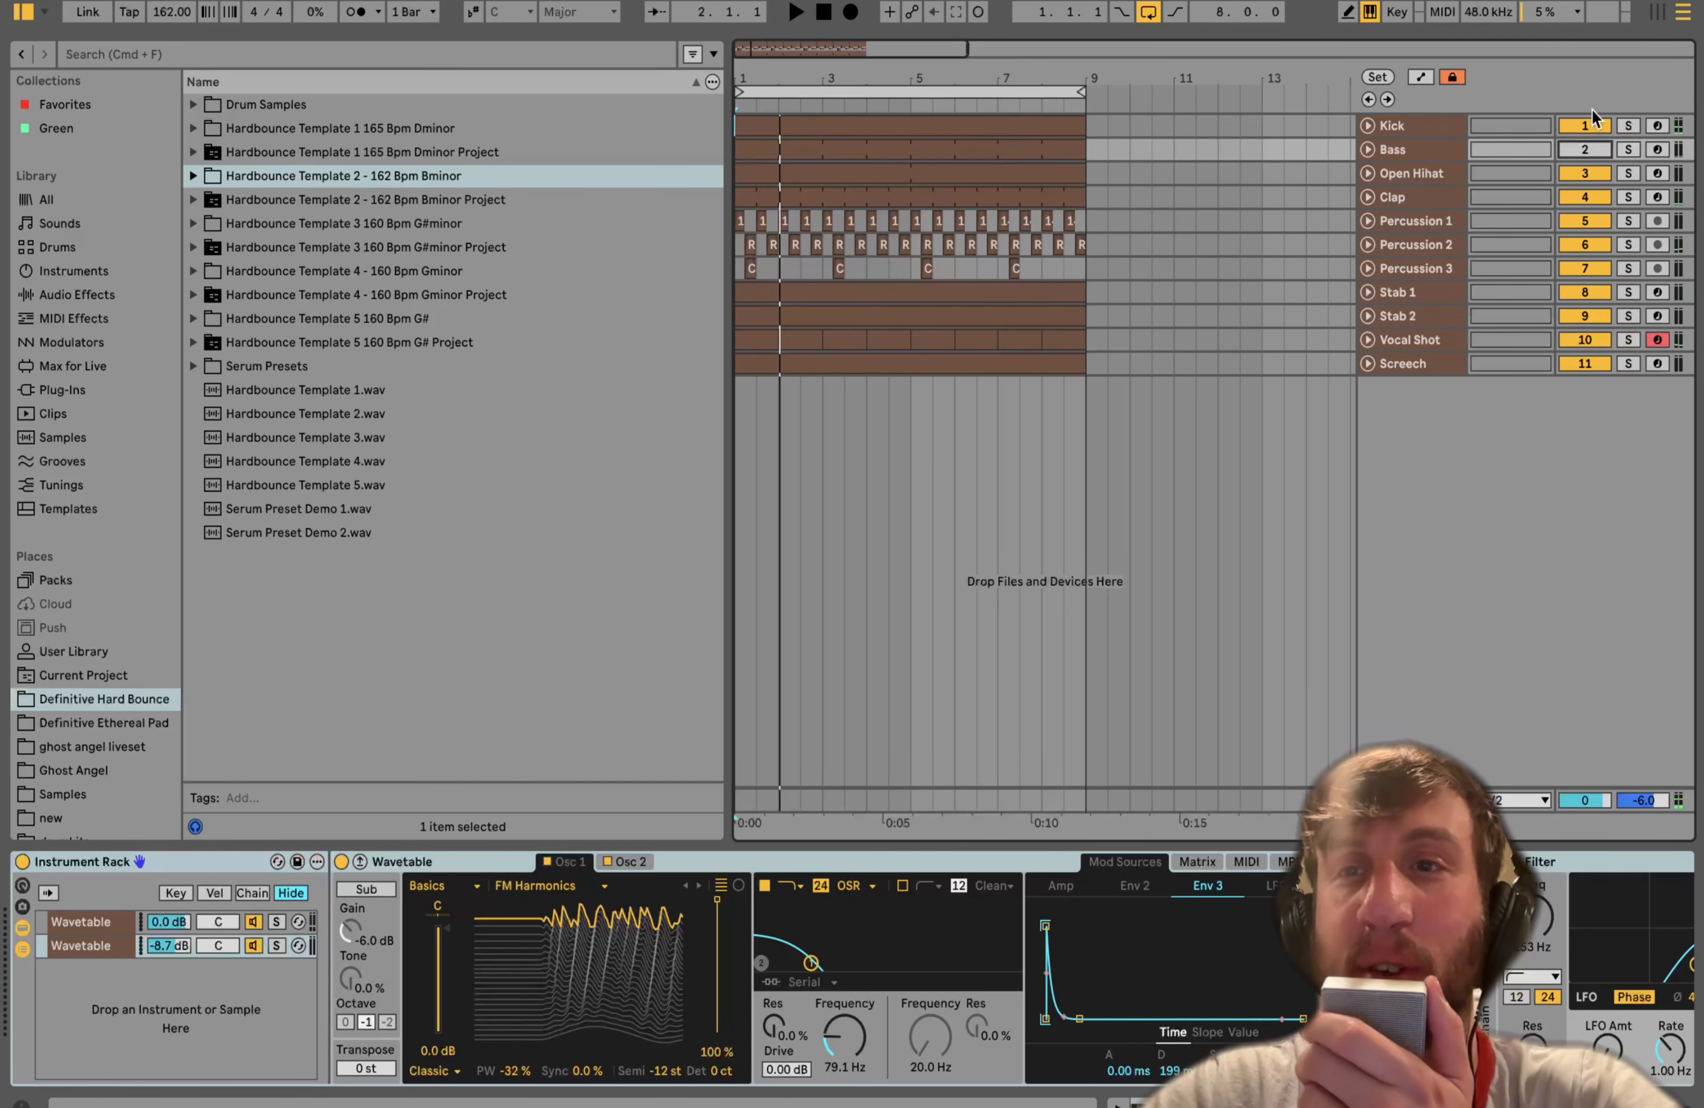
pyautogui.press('space')
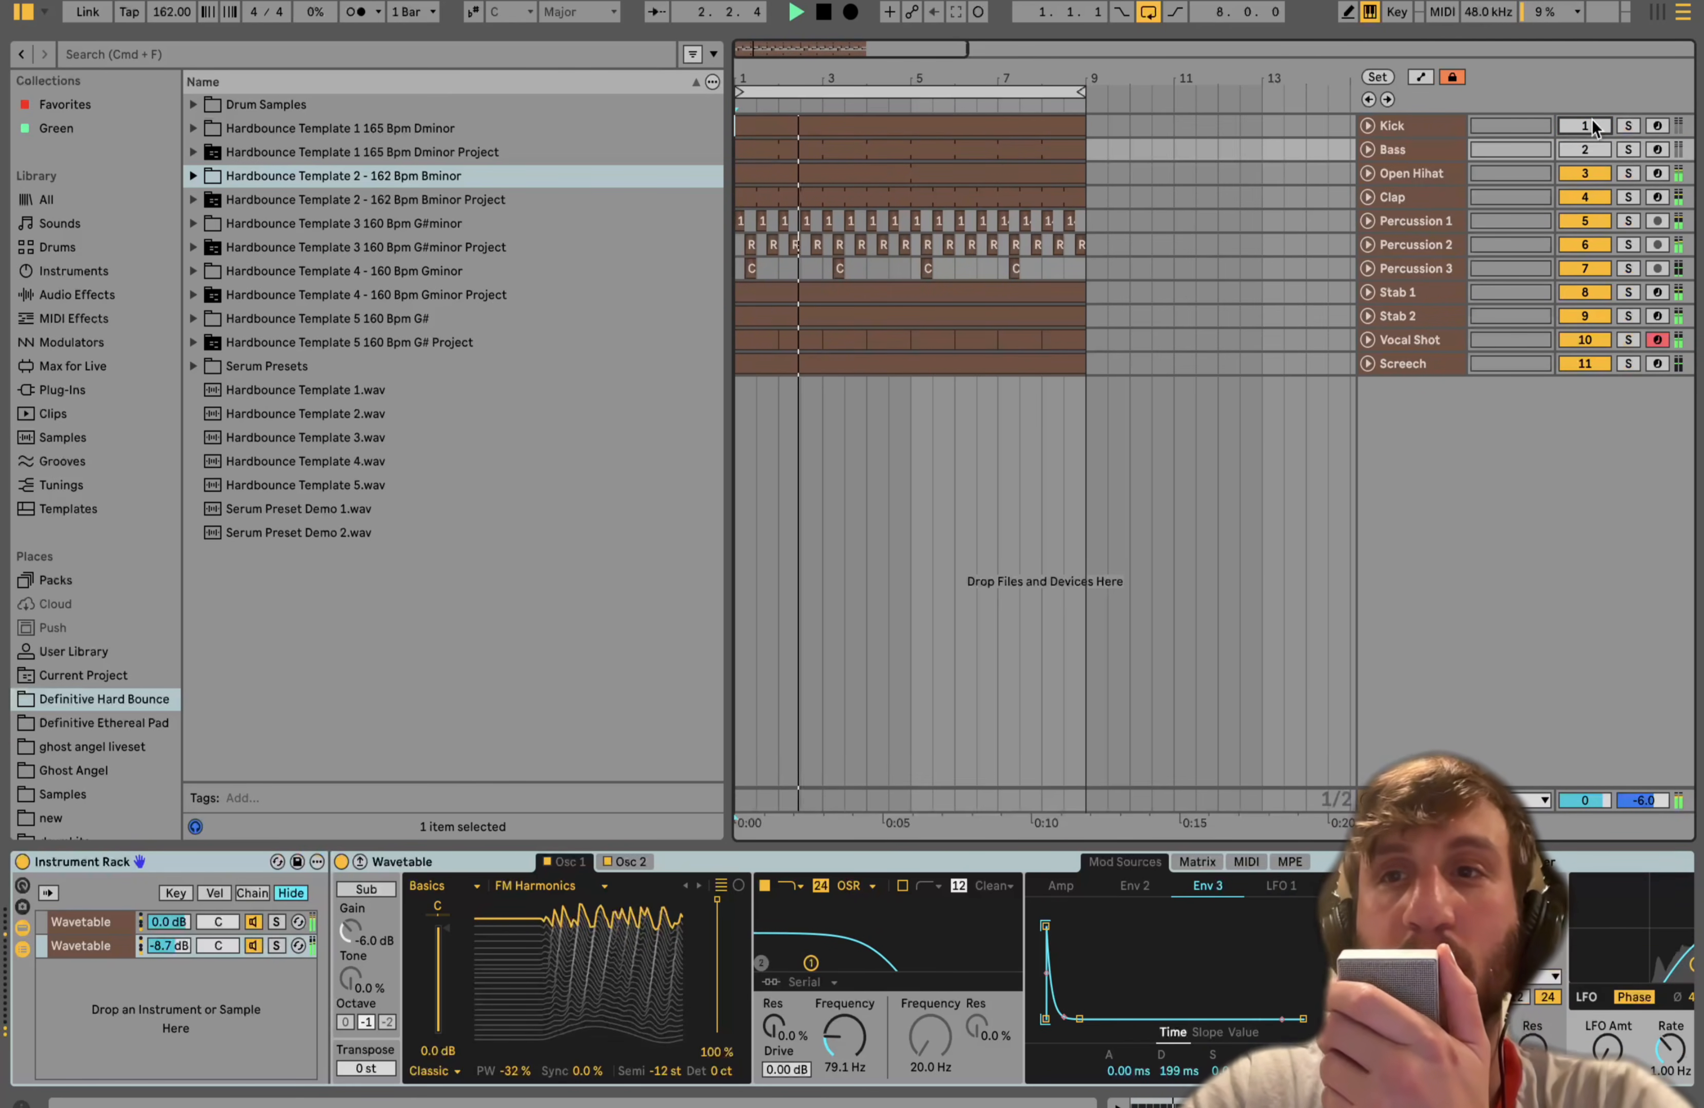
pyautogui.press('super+z')
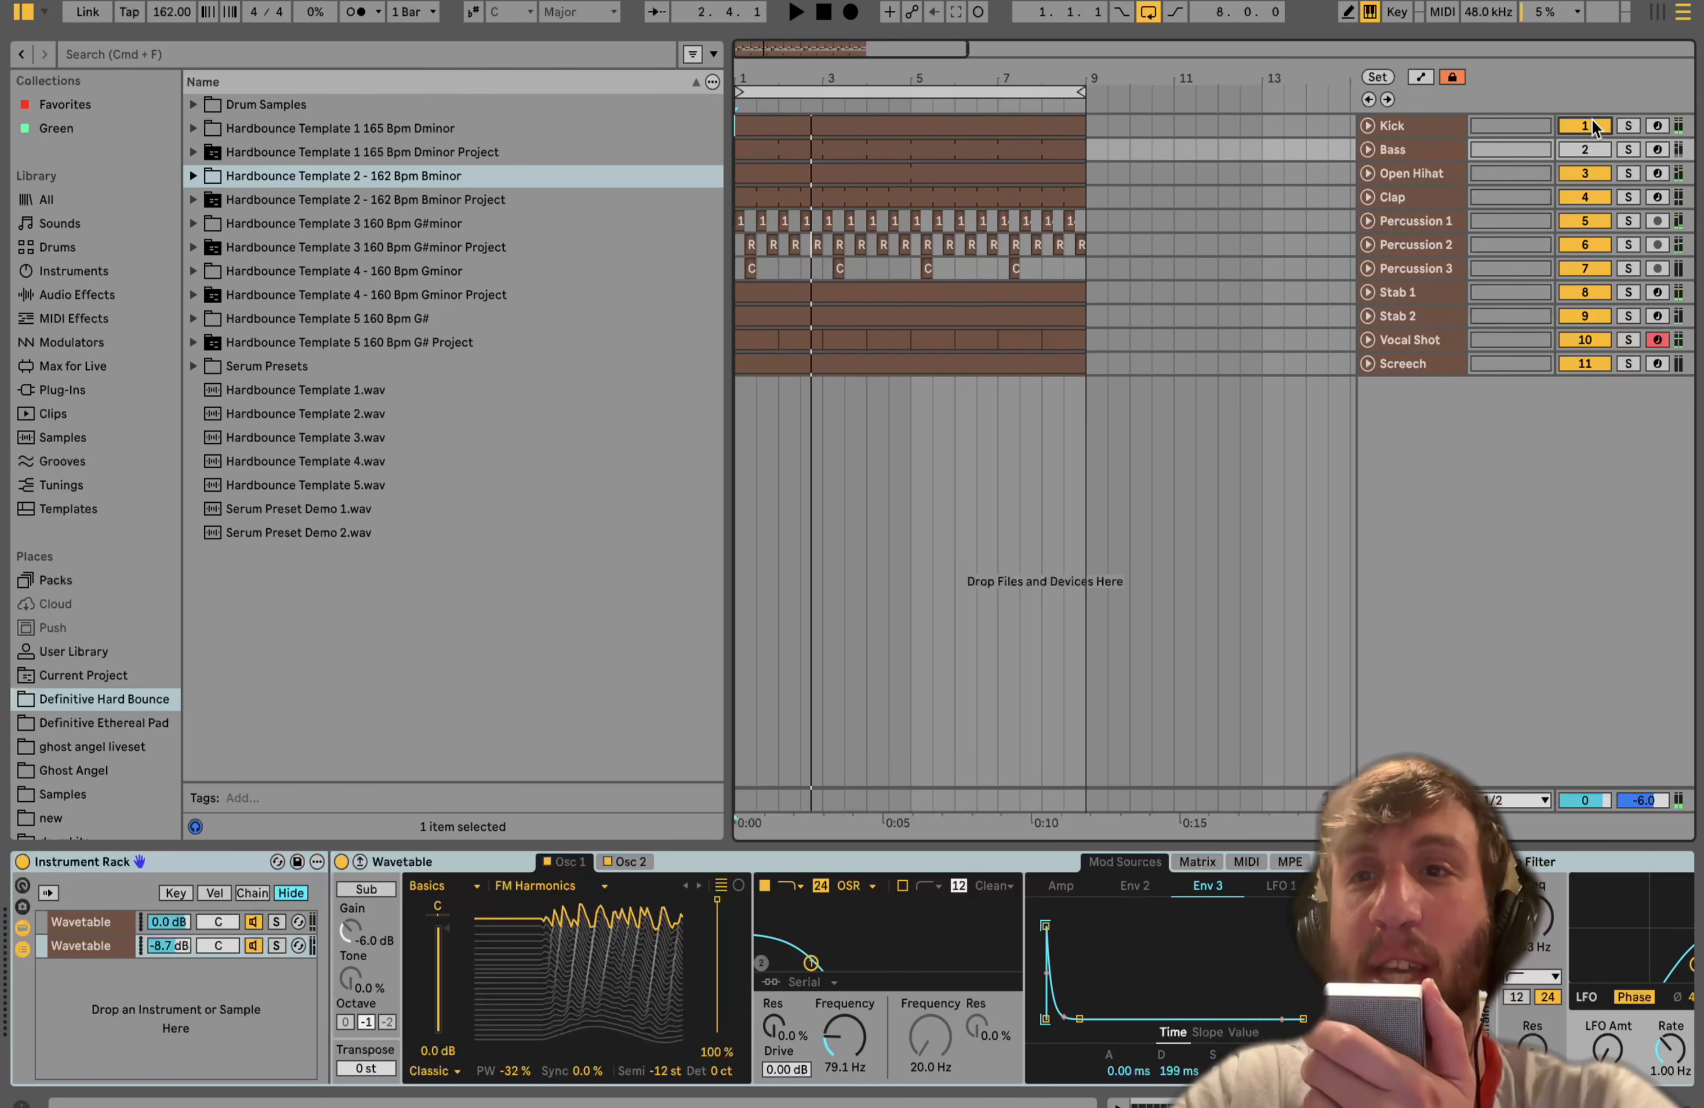
pyautogui.press('space')
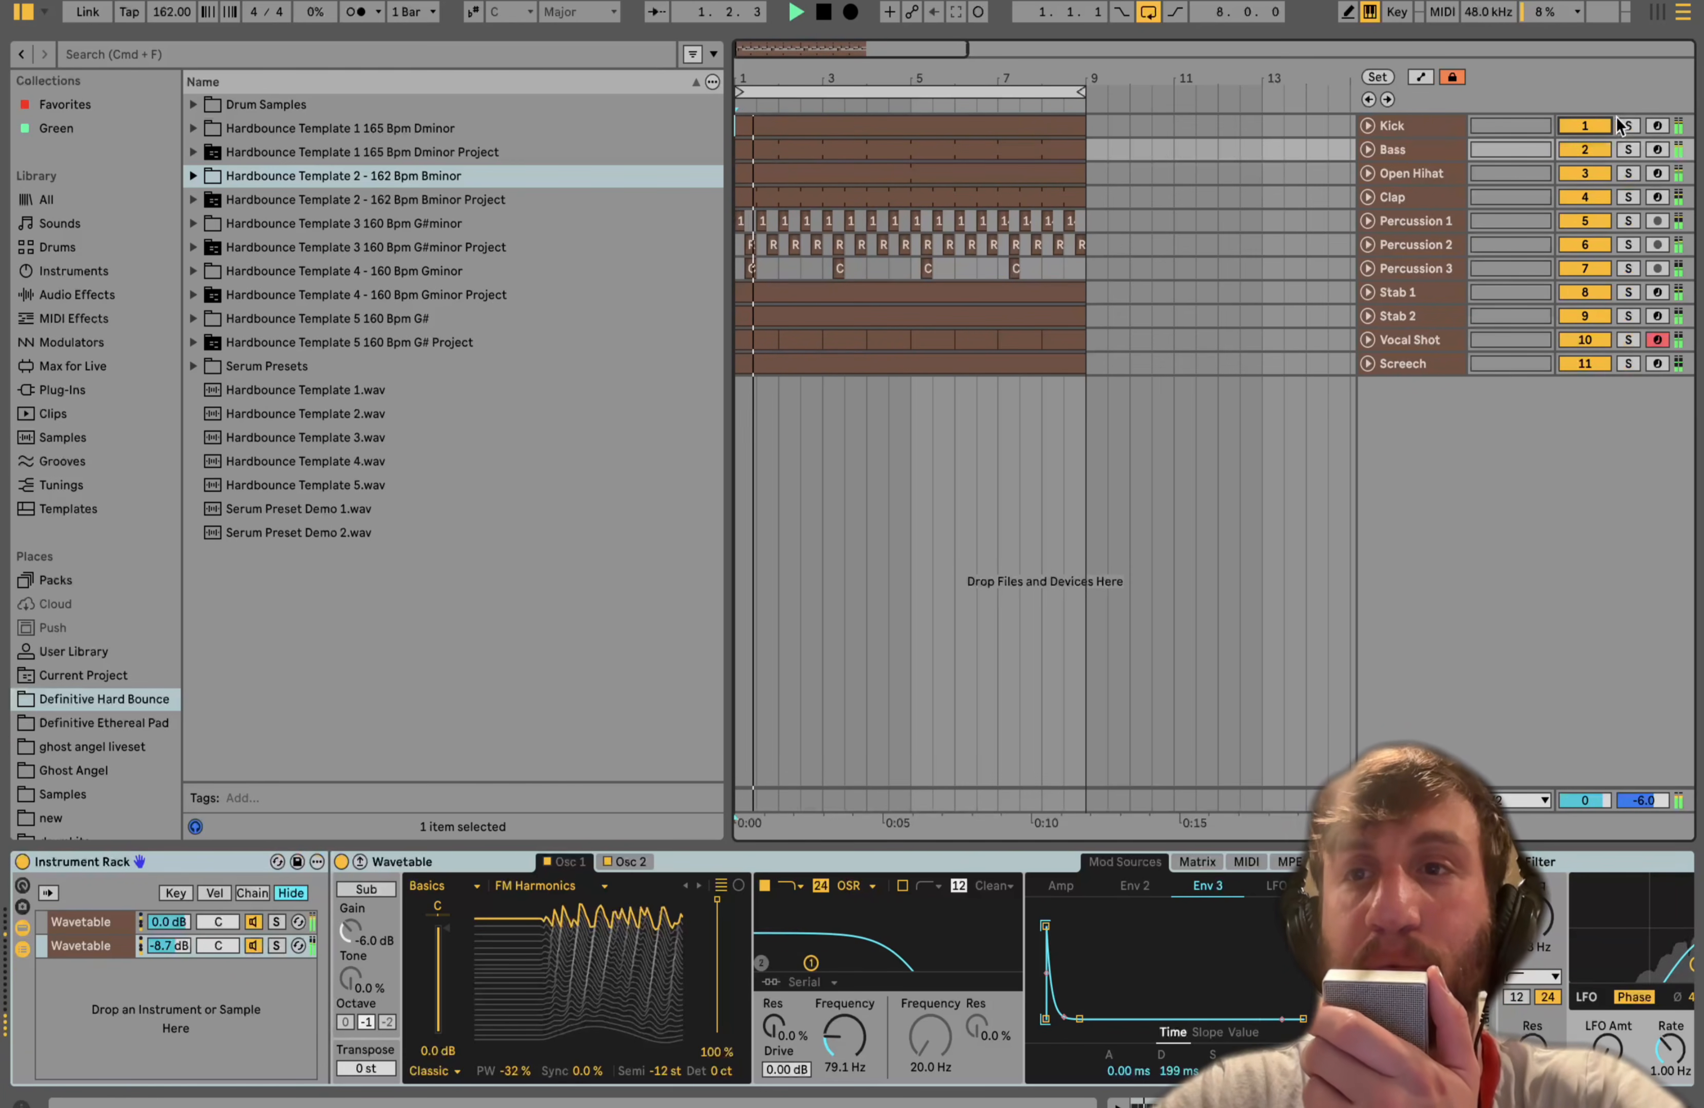
pyautogui.press('space')
# - Solo the Kick and Bass, select the Kick track, and play it with the Kick soloed alone
pyautogui.click(1624, 125)
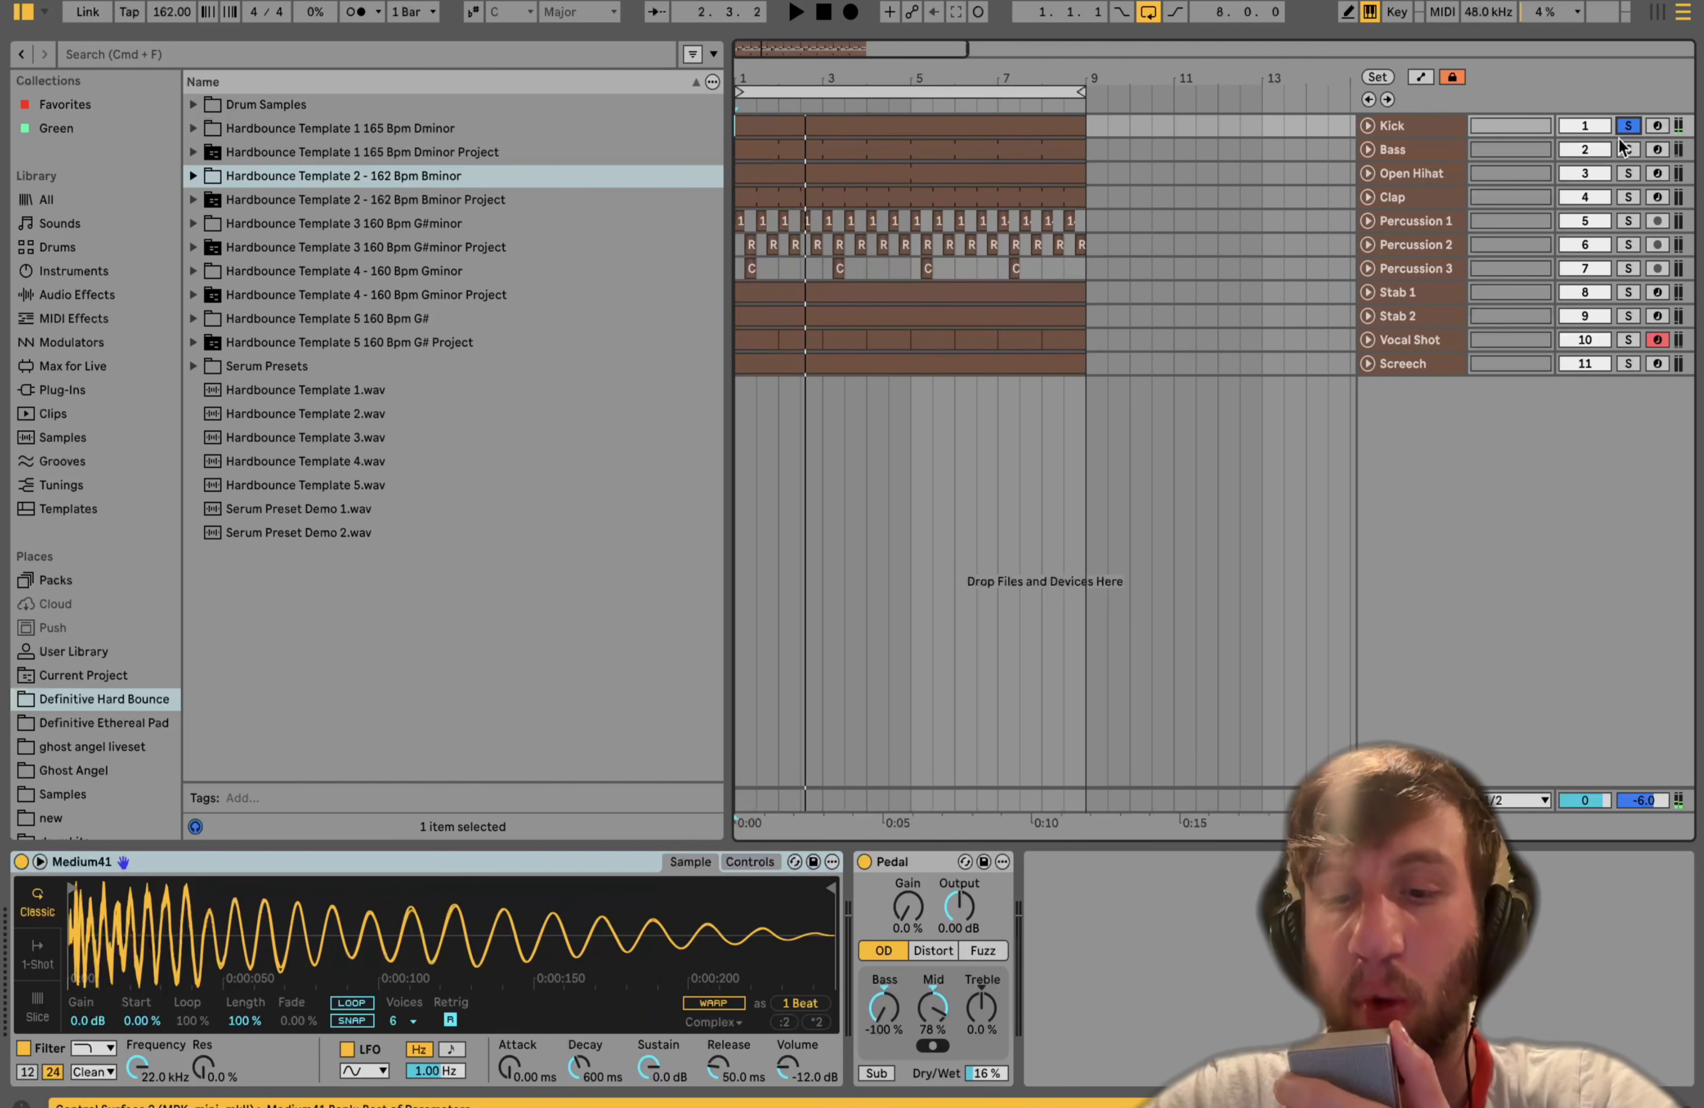
pyautogui.keyDown('super'); pyautogui.click(1621, 147); pyautogui.keyUp('super')
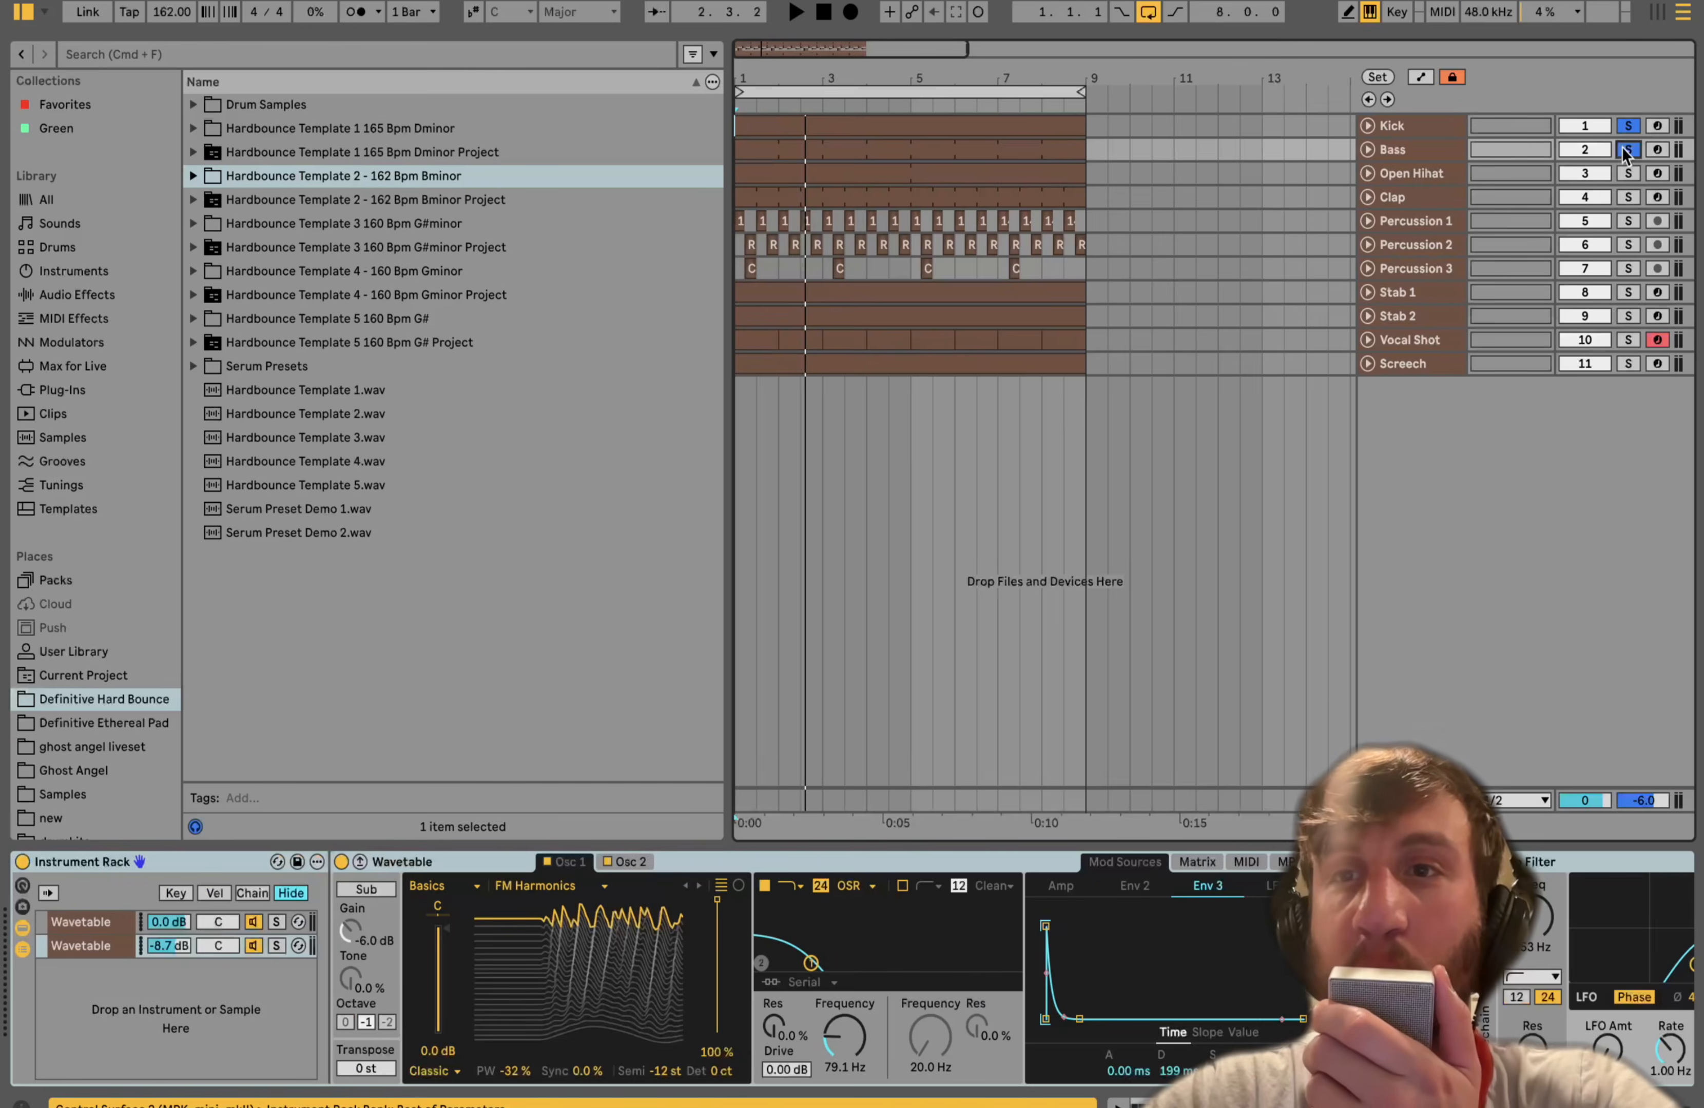
pyautogui.click(1428, 128)
pyautogui.press('space')
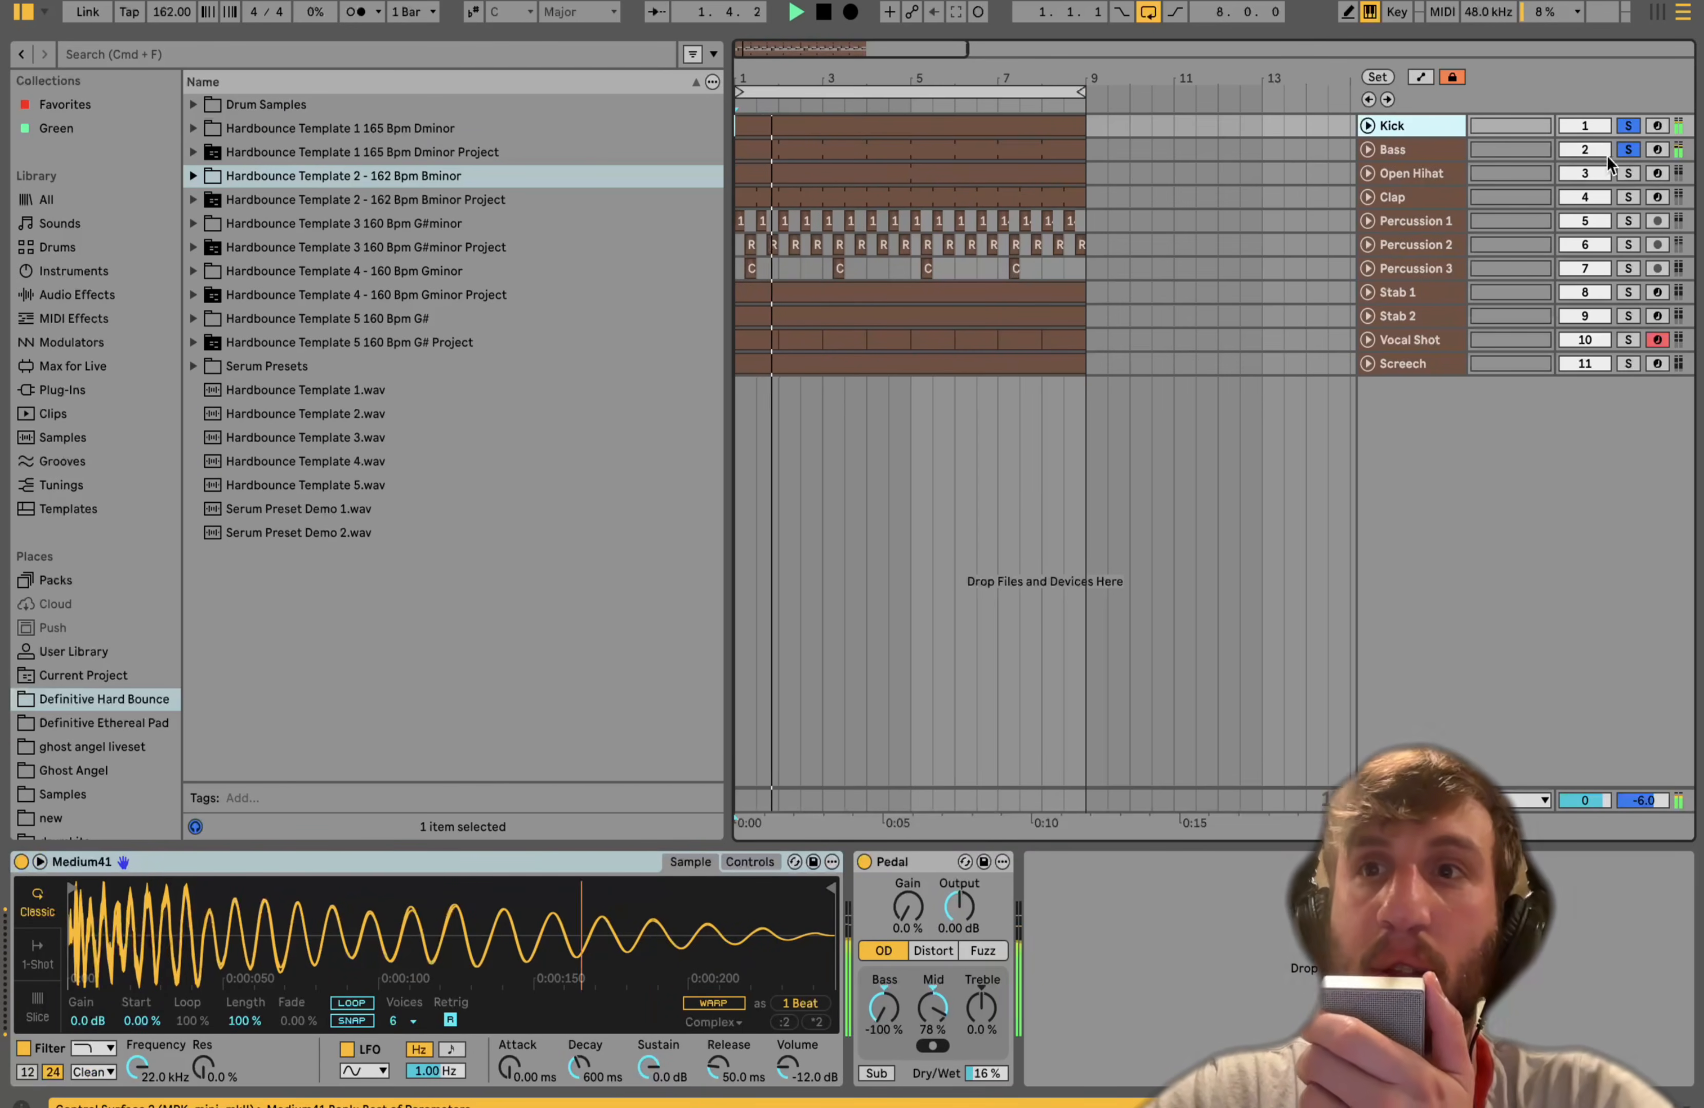
pyautogui.click(1629, 124)
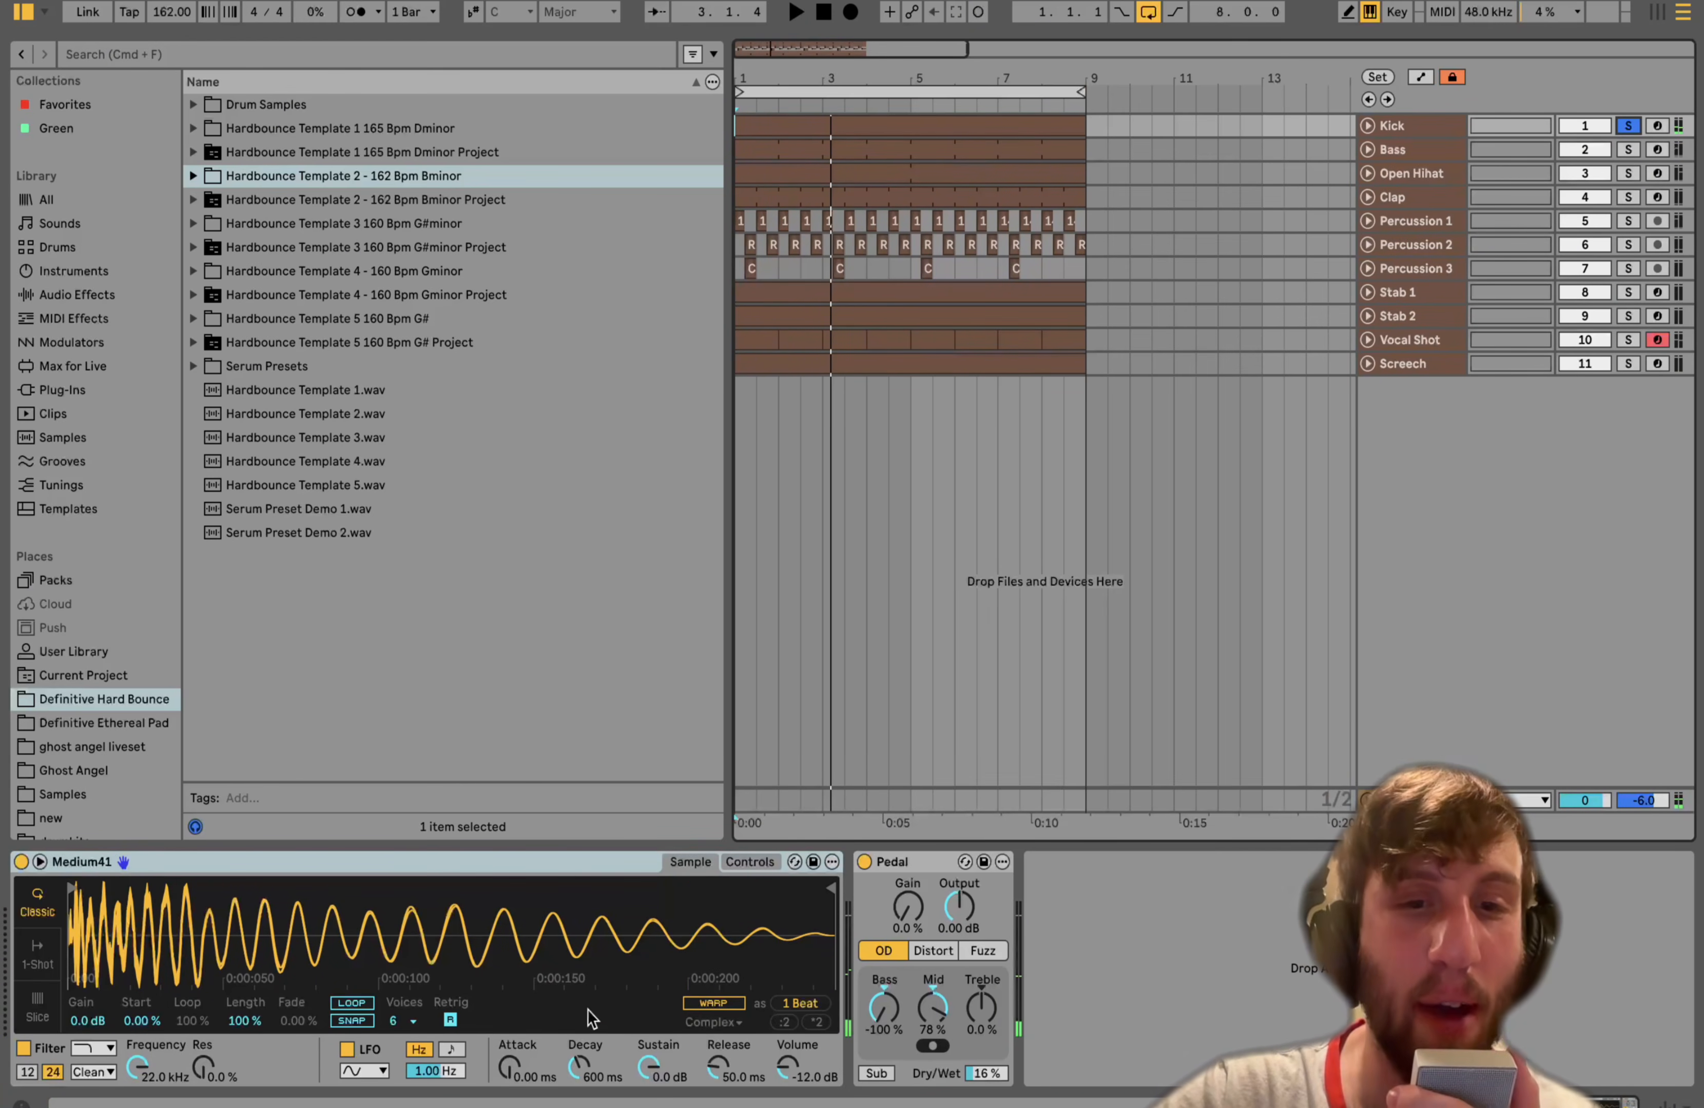
# - Open the Kick Simpler's controls view and audition the Pedal overdrive bypassed, enabled and at full dry/wet
pyautogui.click(748, 862)
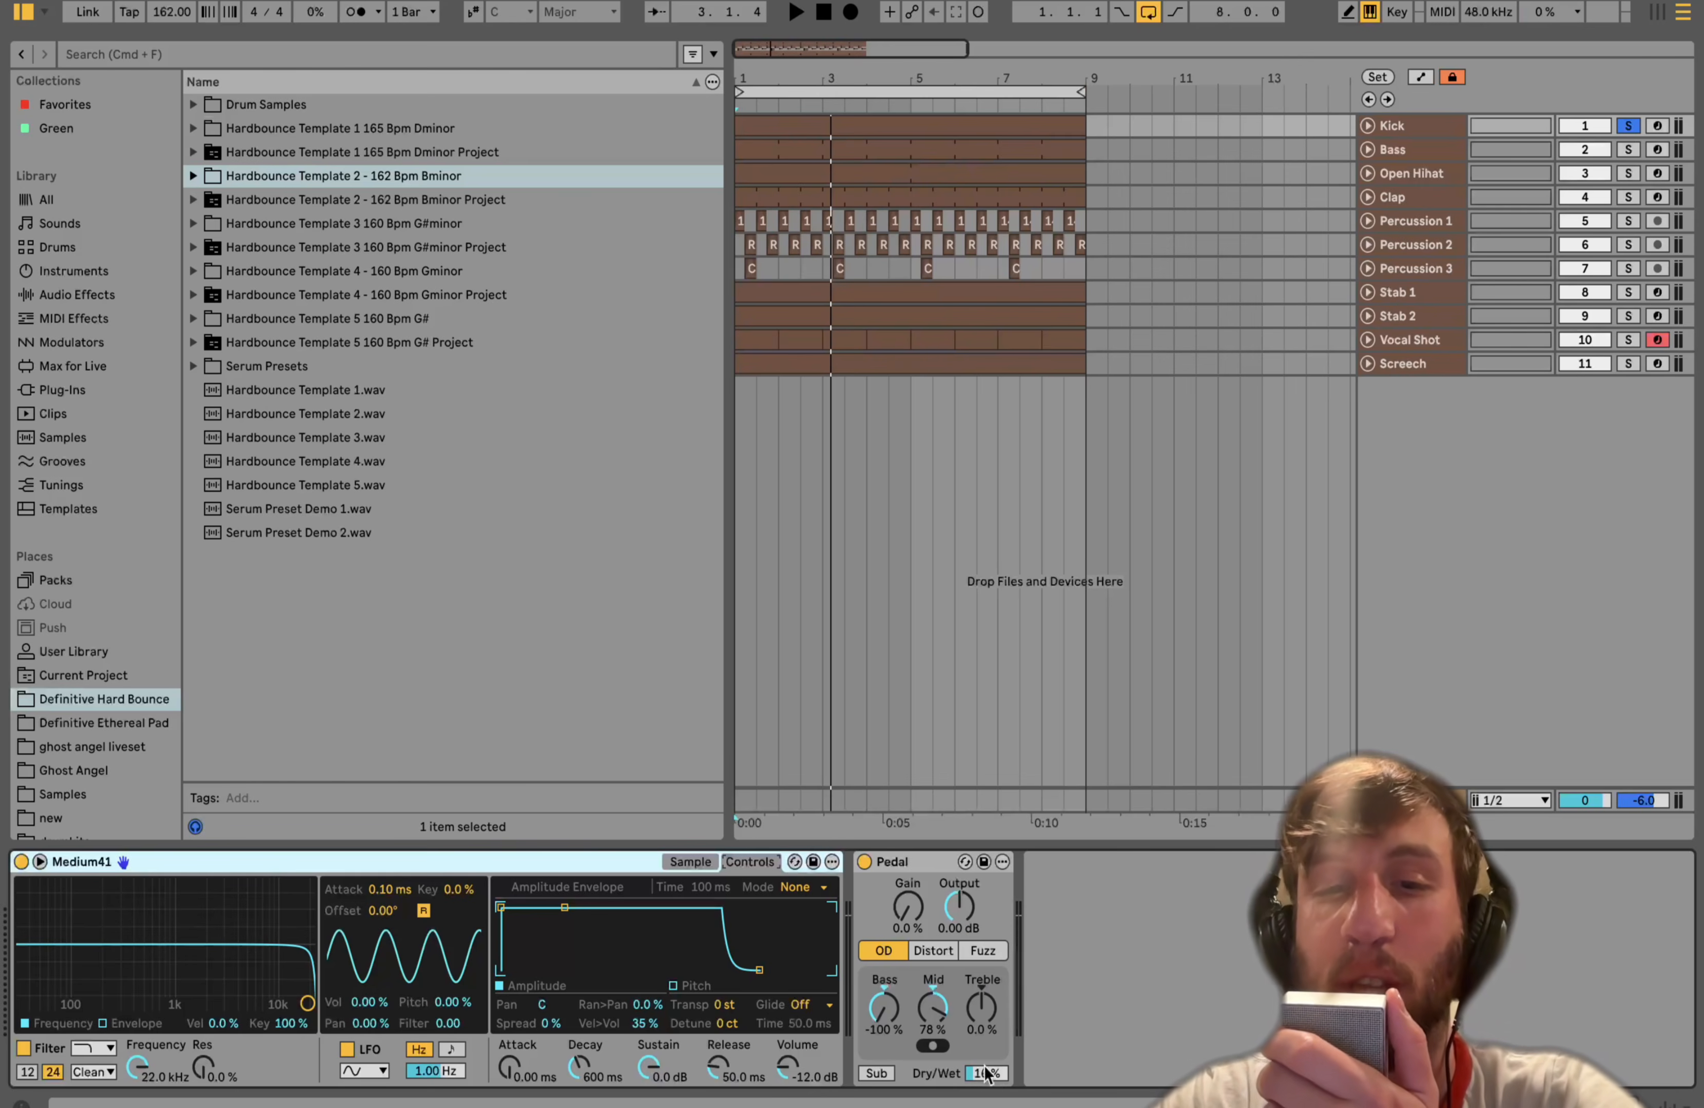
pyautogui.click(866, 863)
pyautogui.press('space')
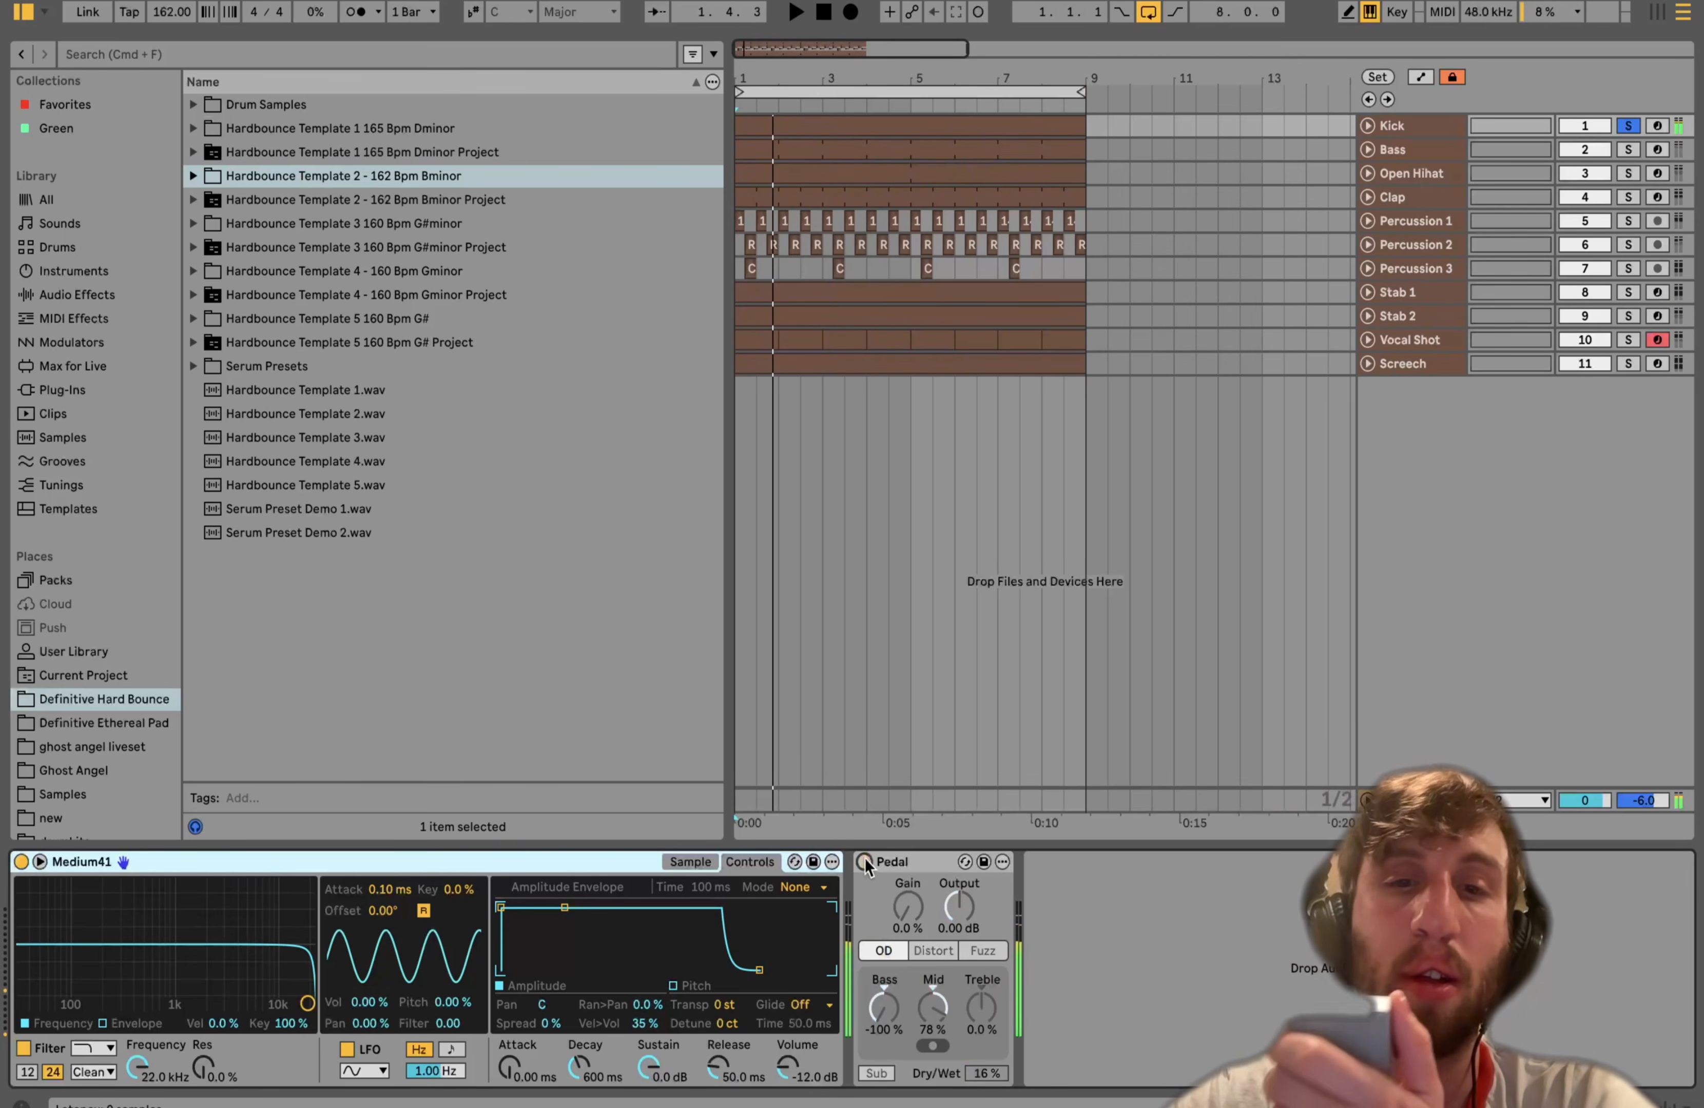
pyautogui.click(865, 864)
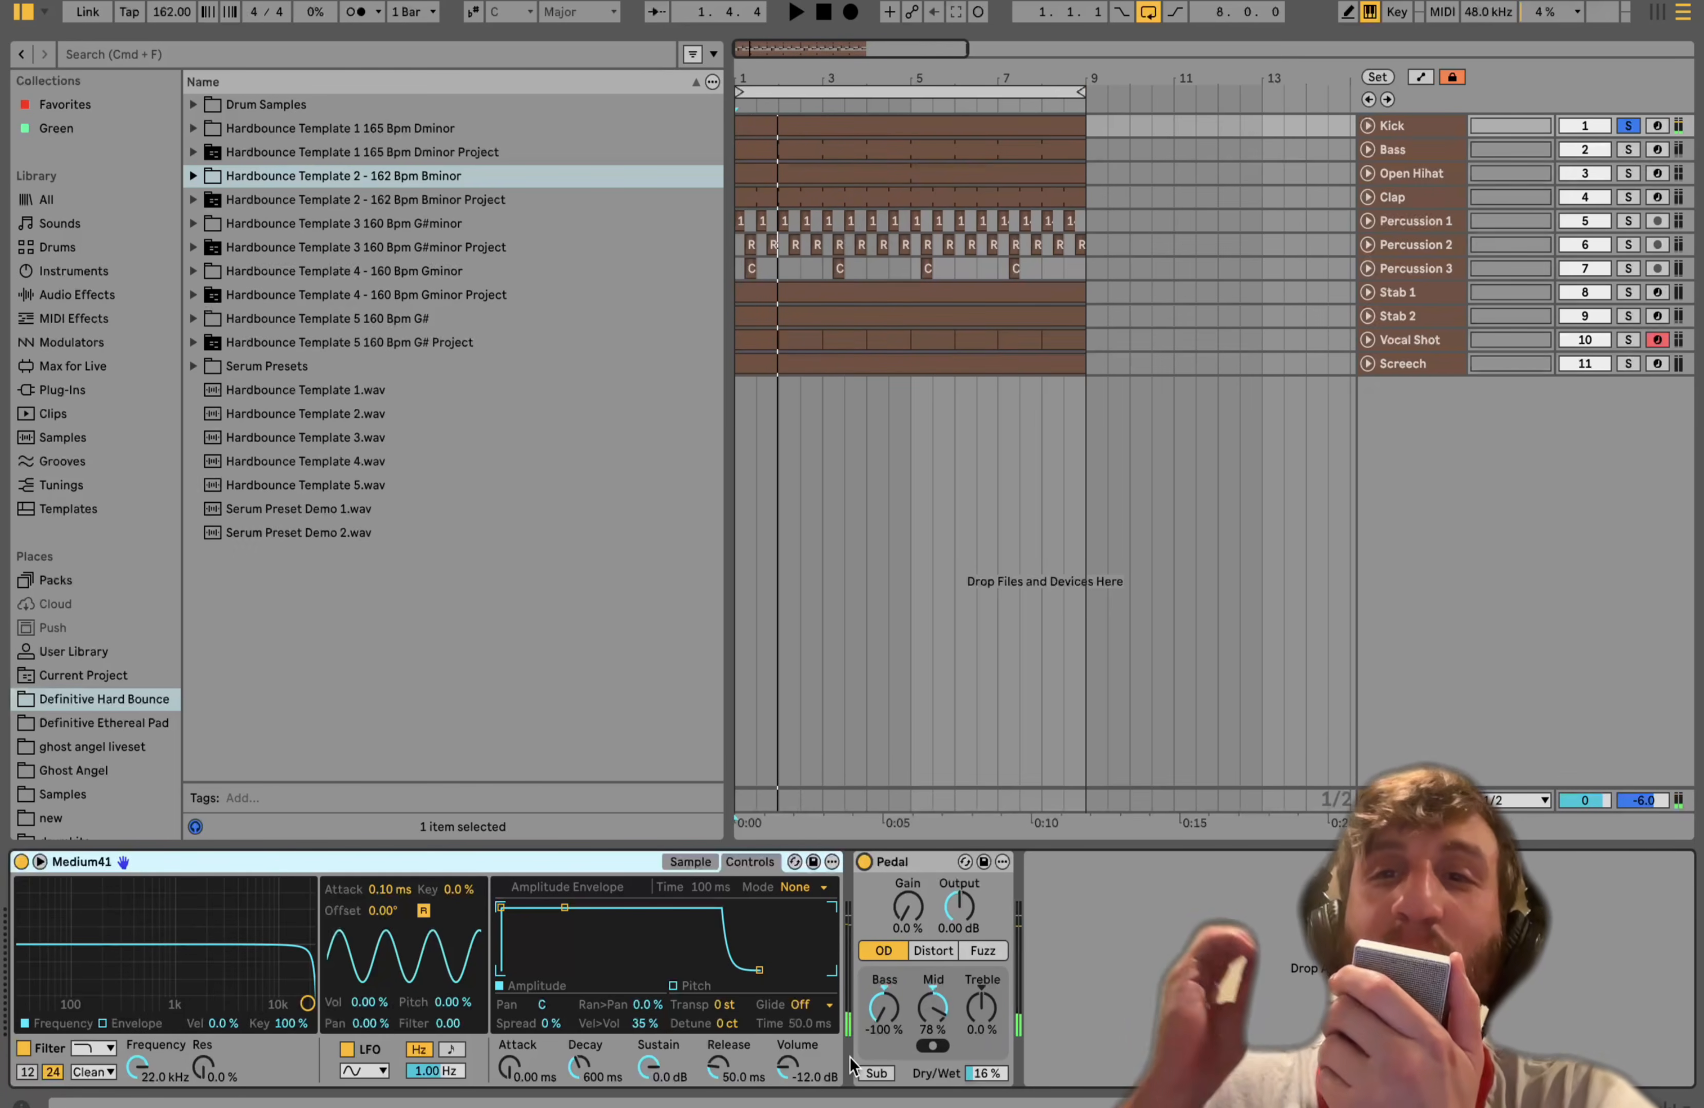
pyautogui.moveTo(1005, 1080); pyautogui.dragTo(1002, 1081)
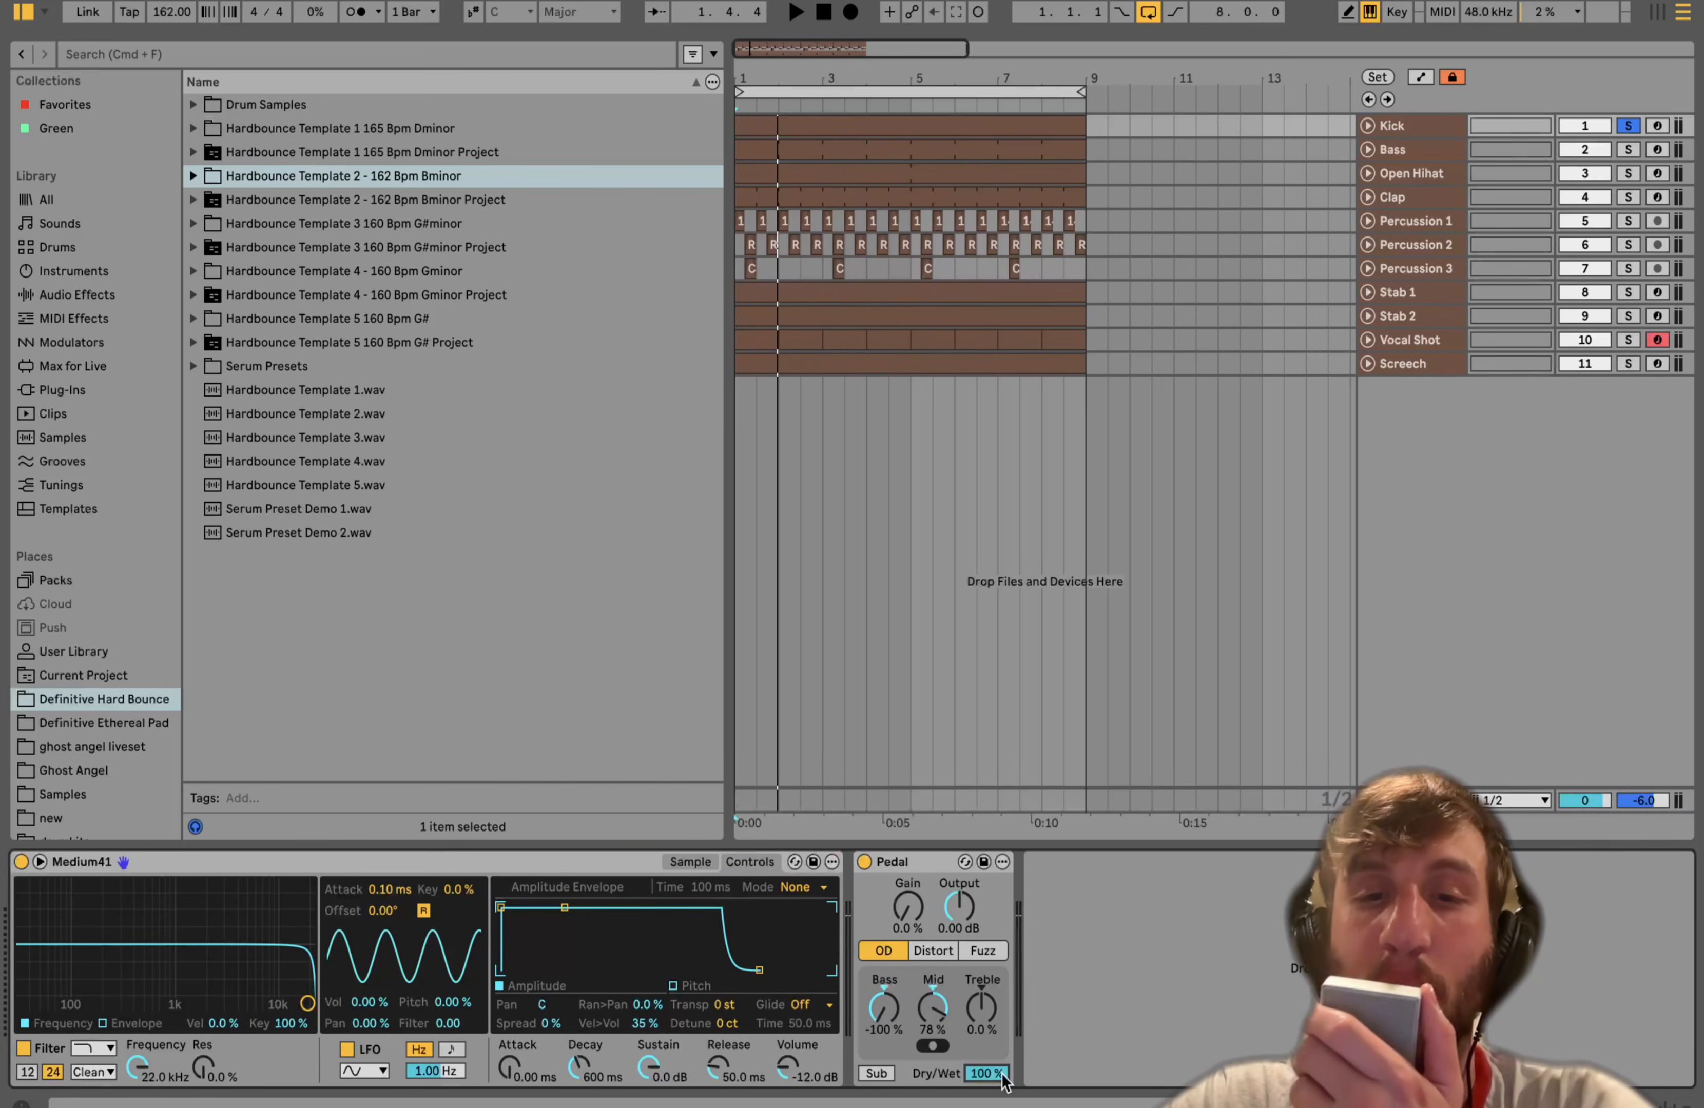
pyautogui.press('space')
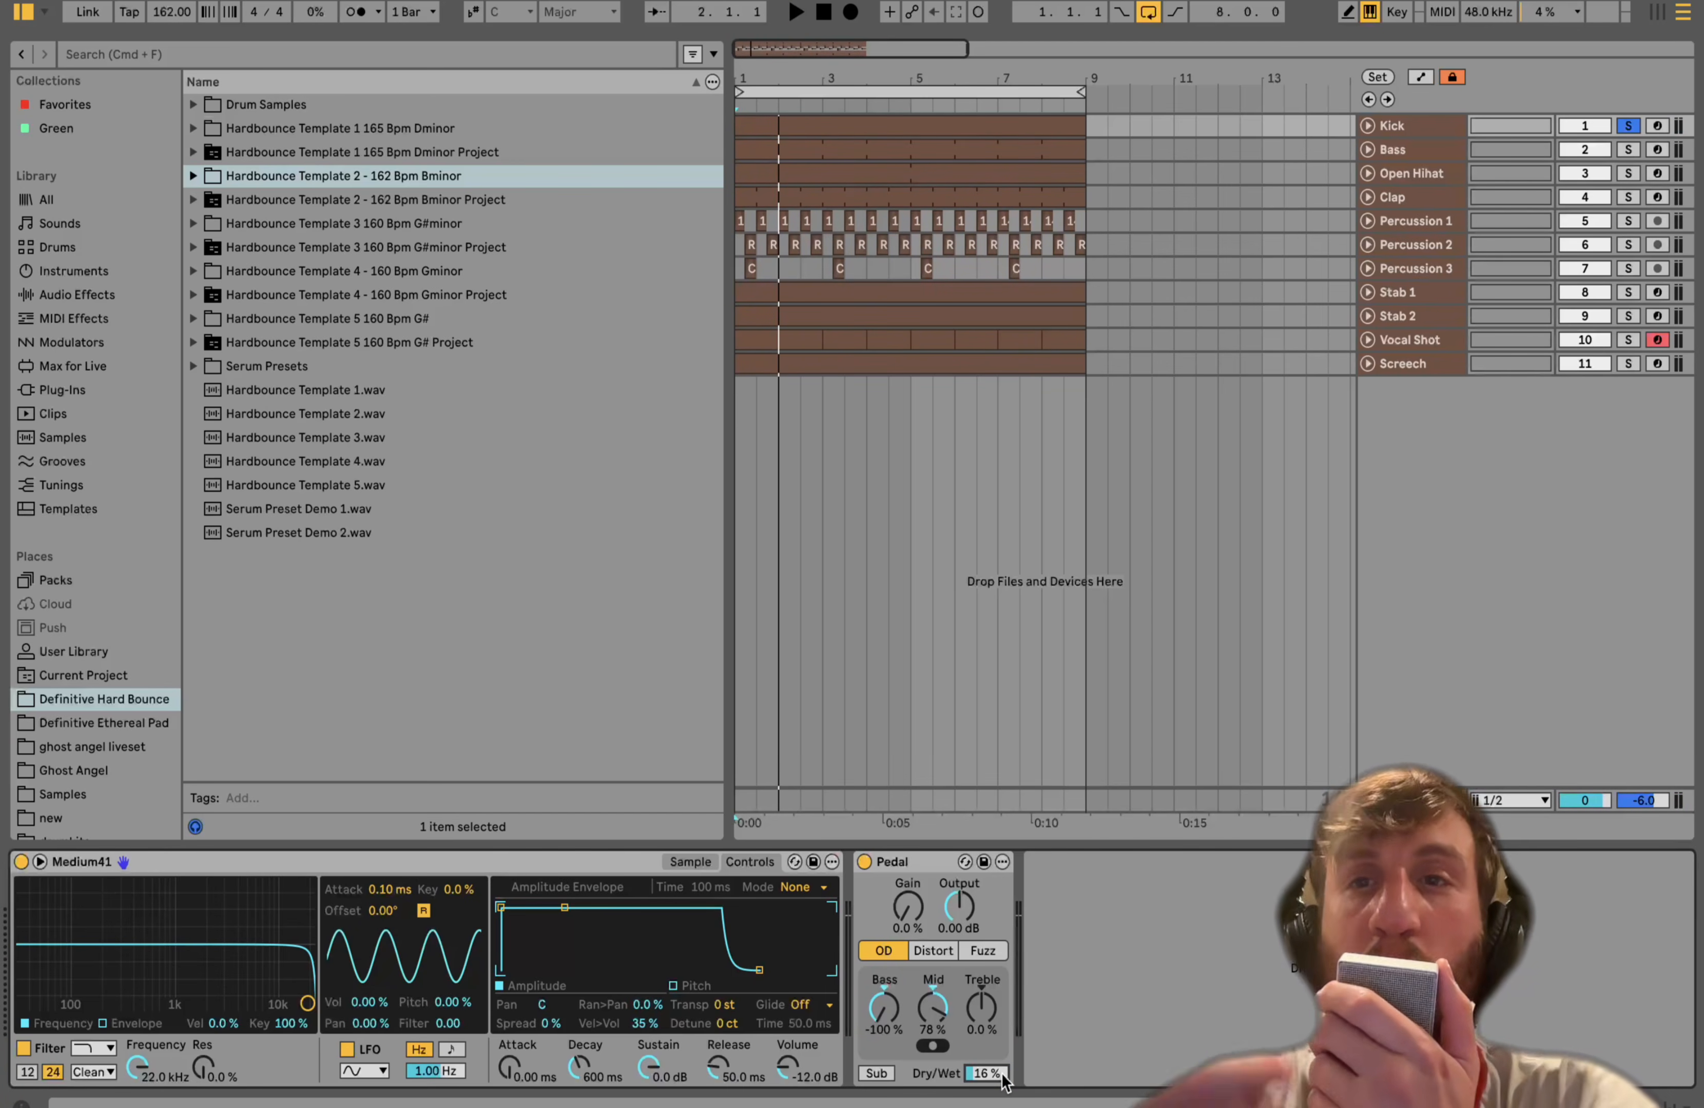
pyautogui.press('space')
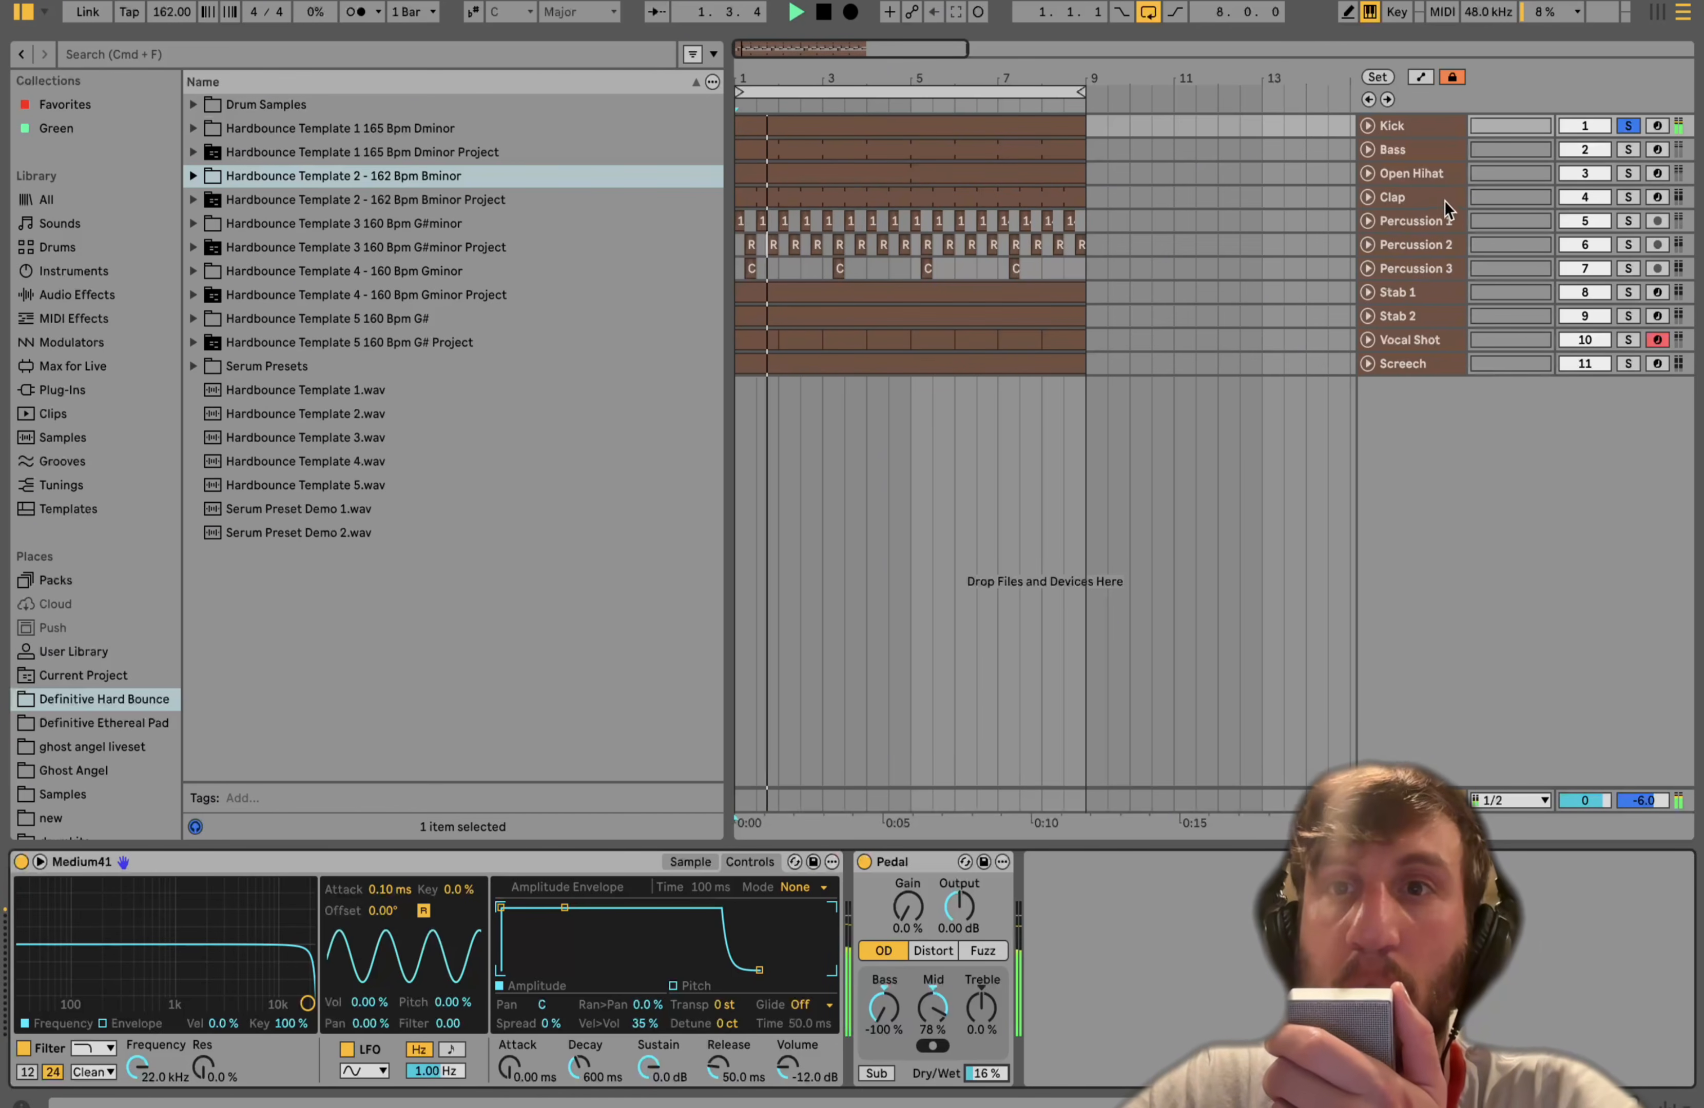
# - Solo only the Bass track and open its clip in the MIDI note editor while playing
pyautogui.click(1624, 126)
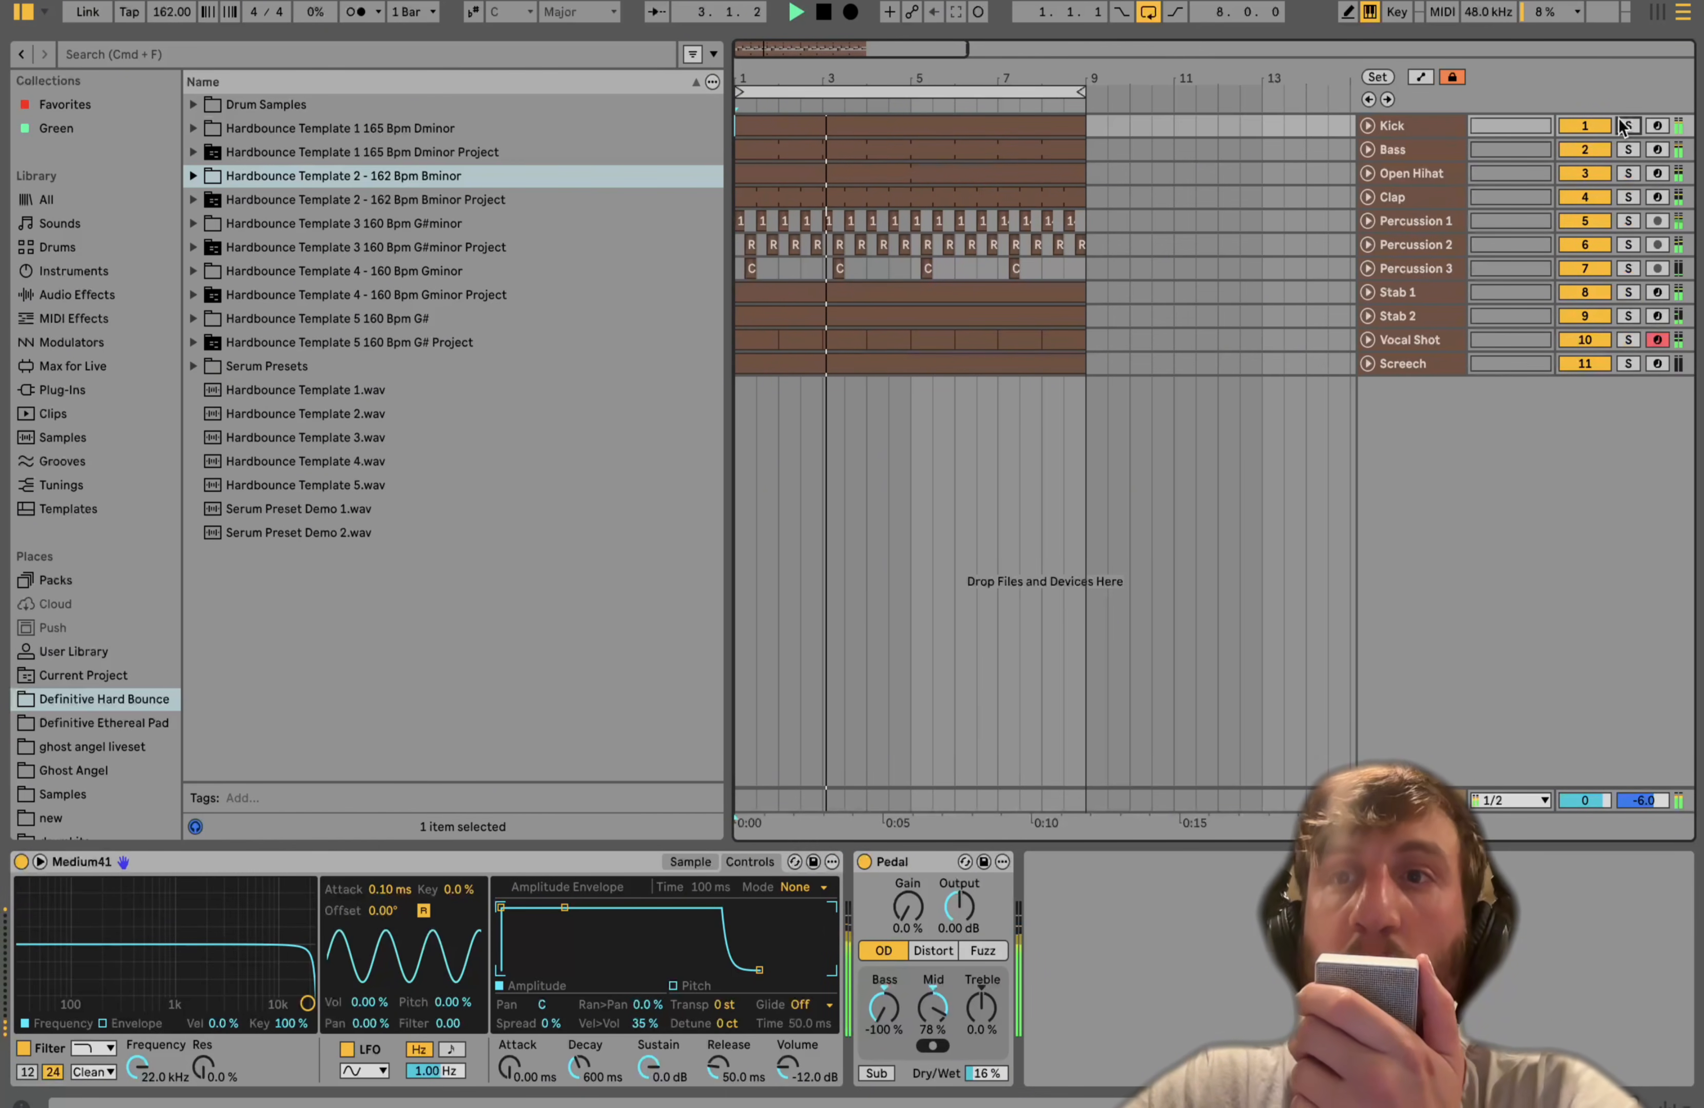
pyautogui.click(1620, 150)
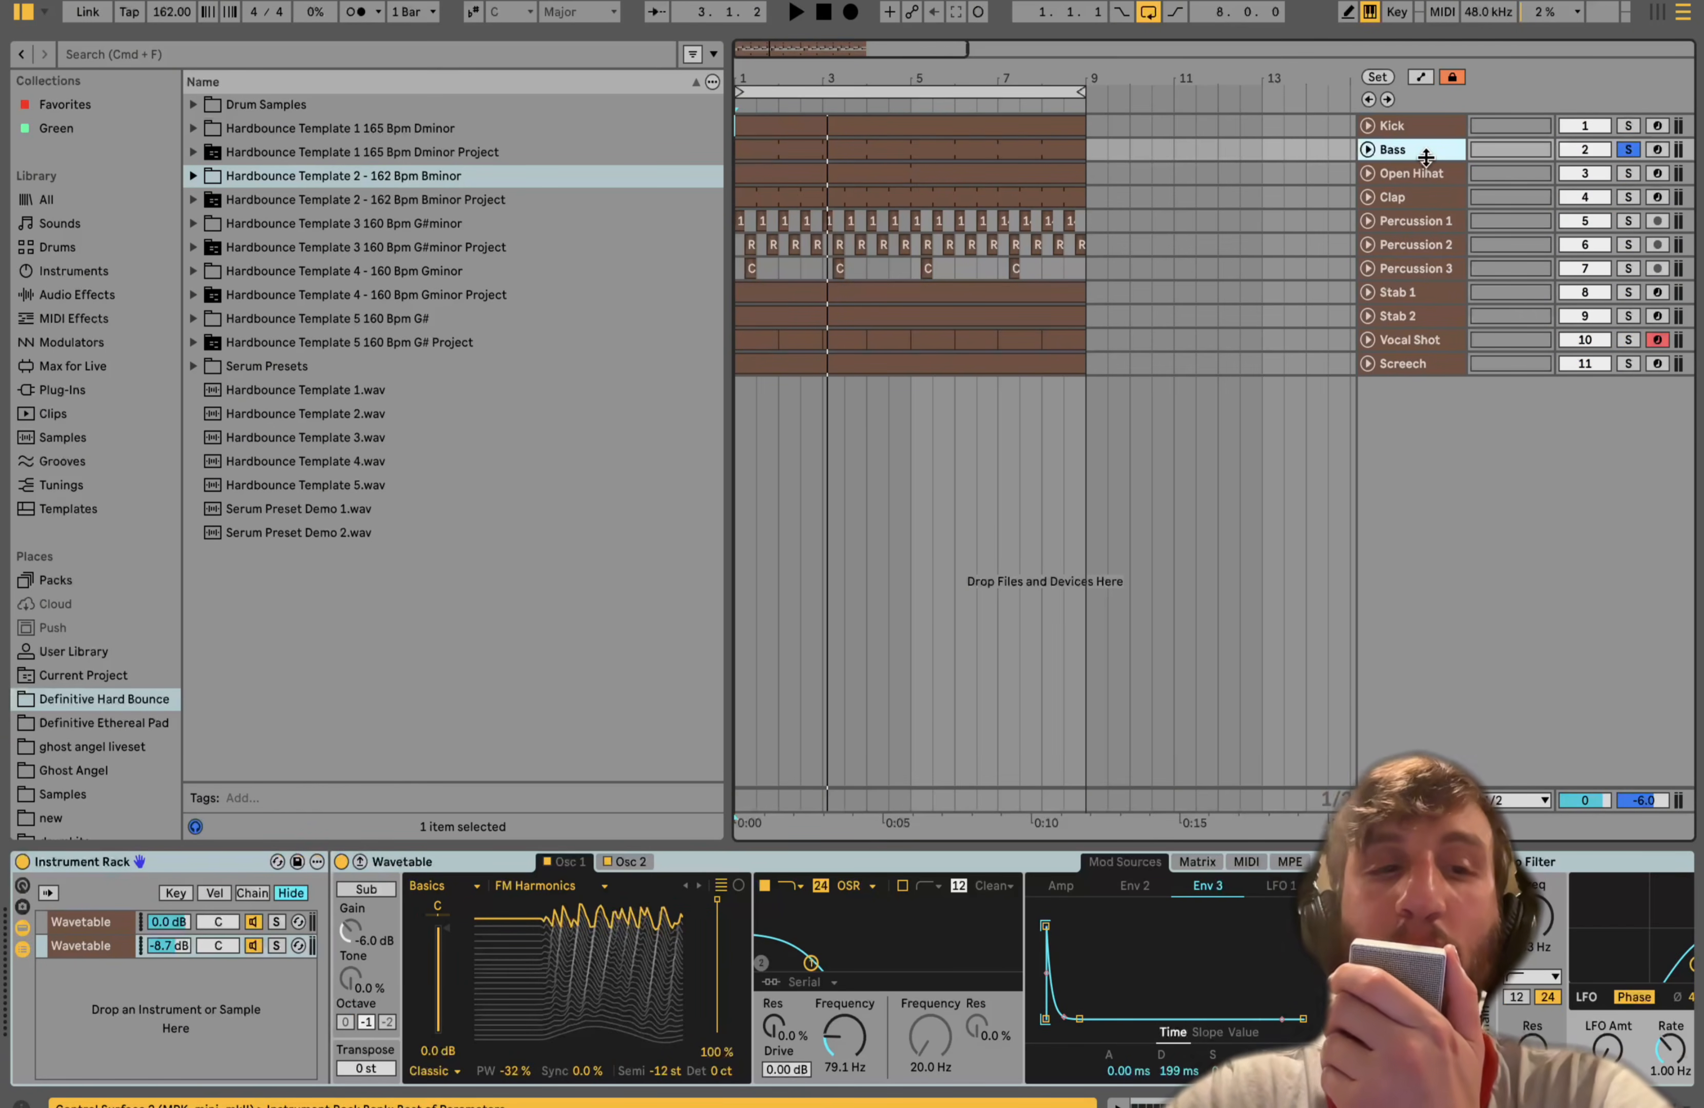
pyautogui.press('space')
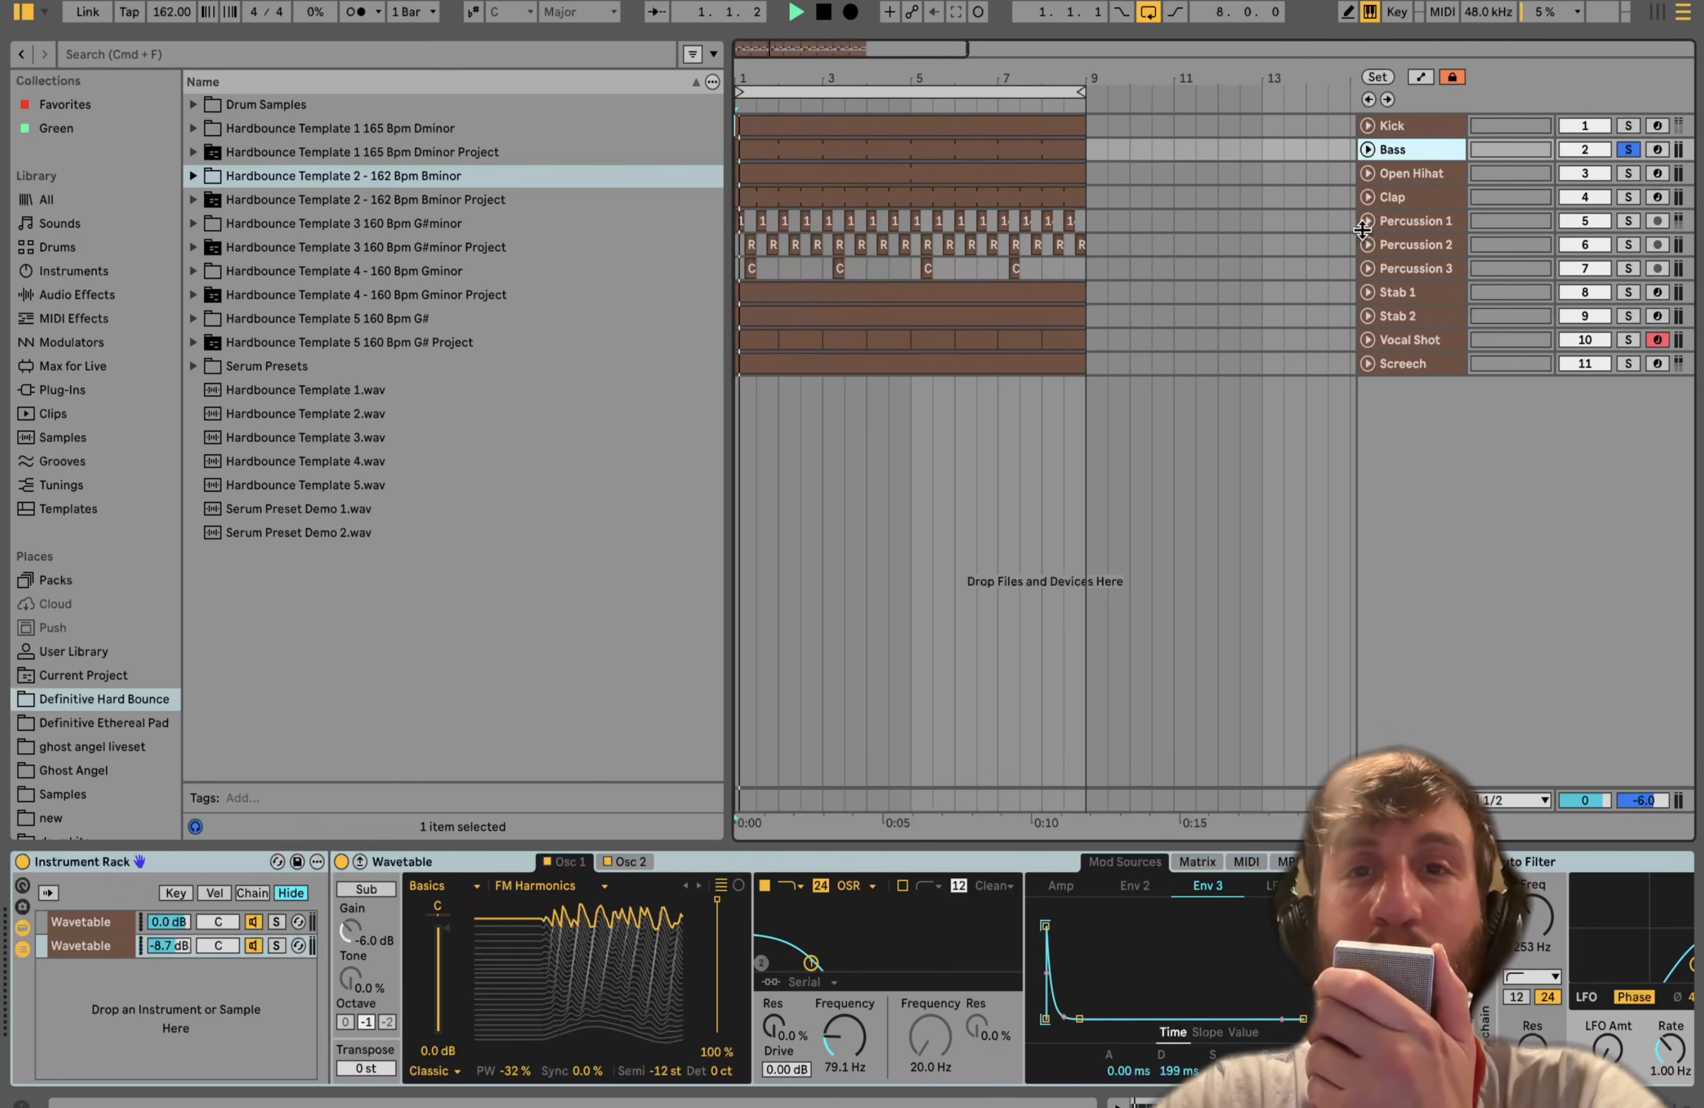
pyautogui.doubleClick(932, 155)
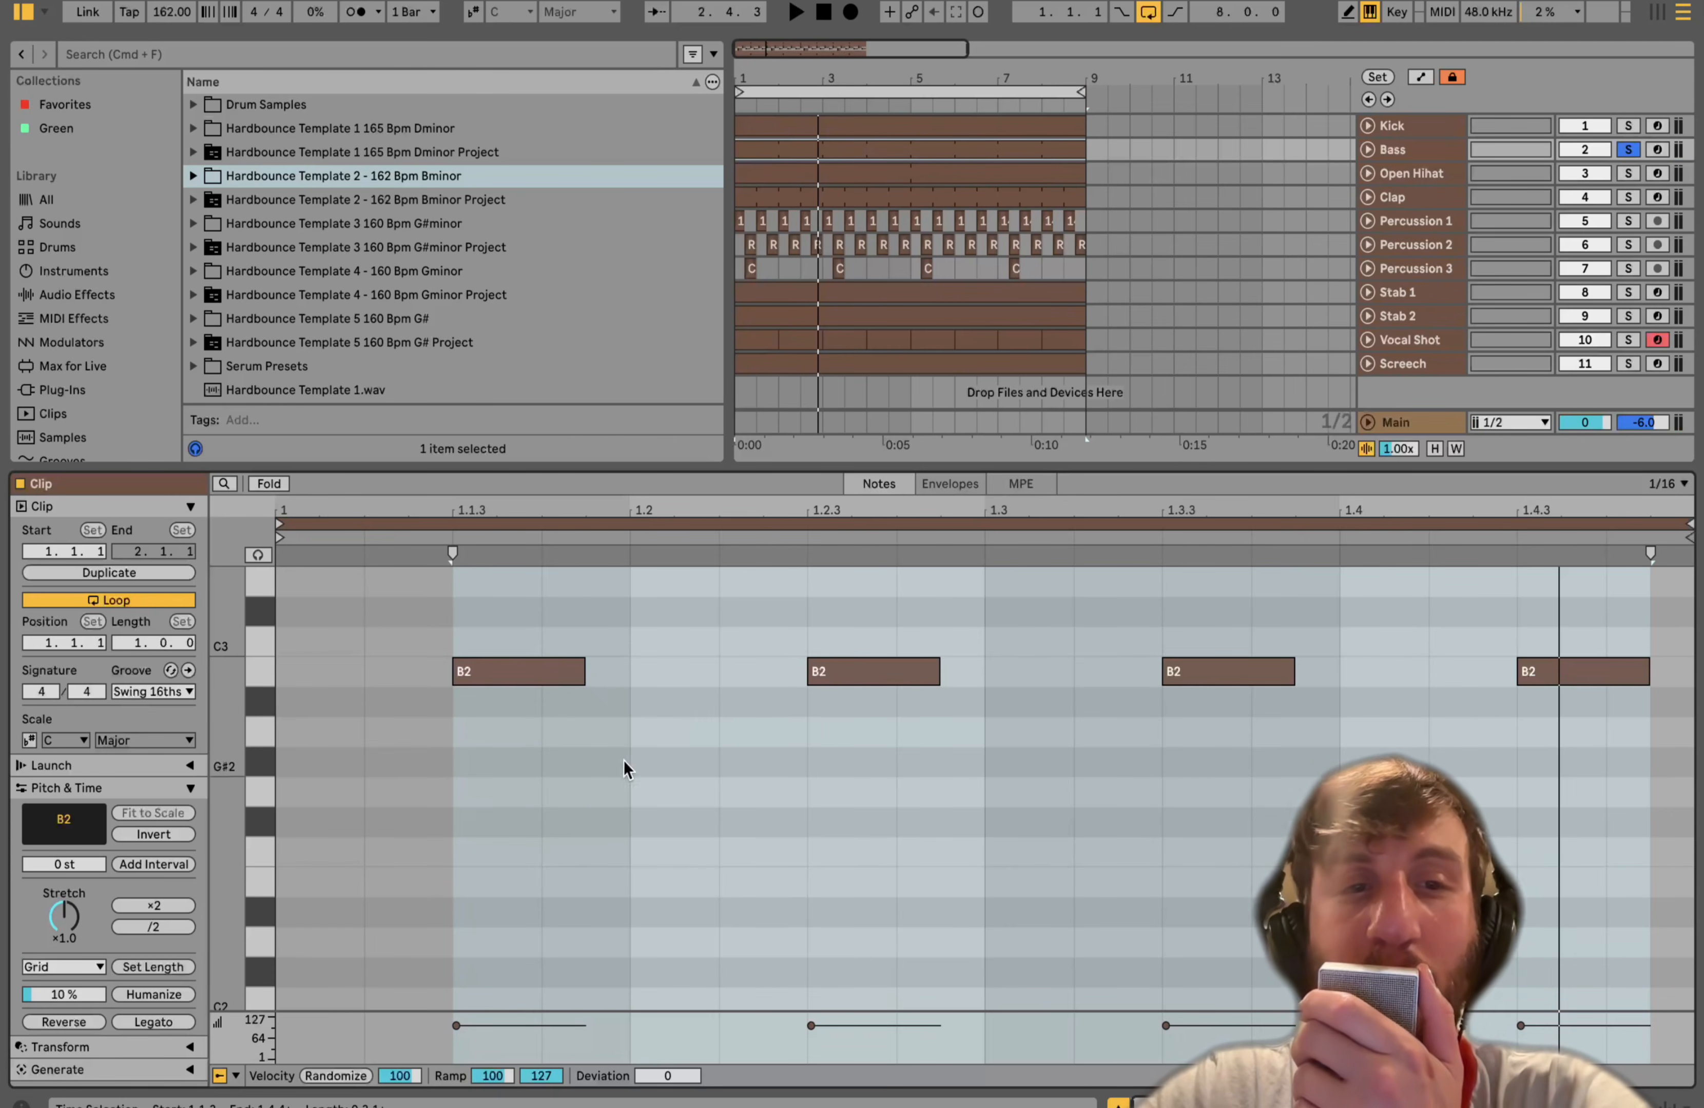
pyautogui.press('space')
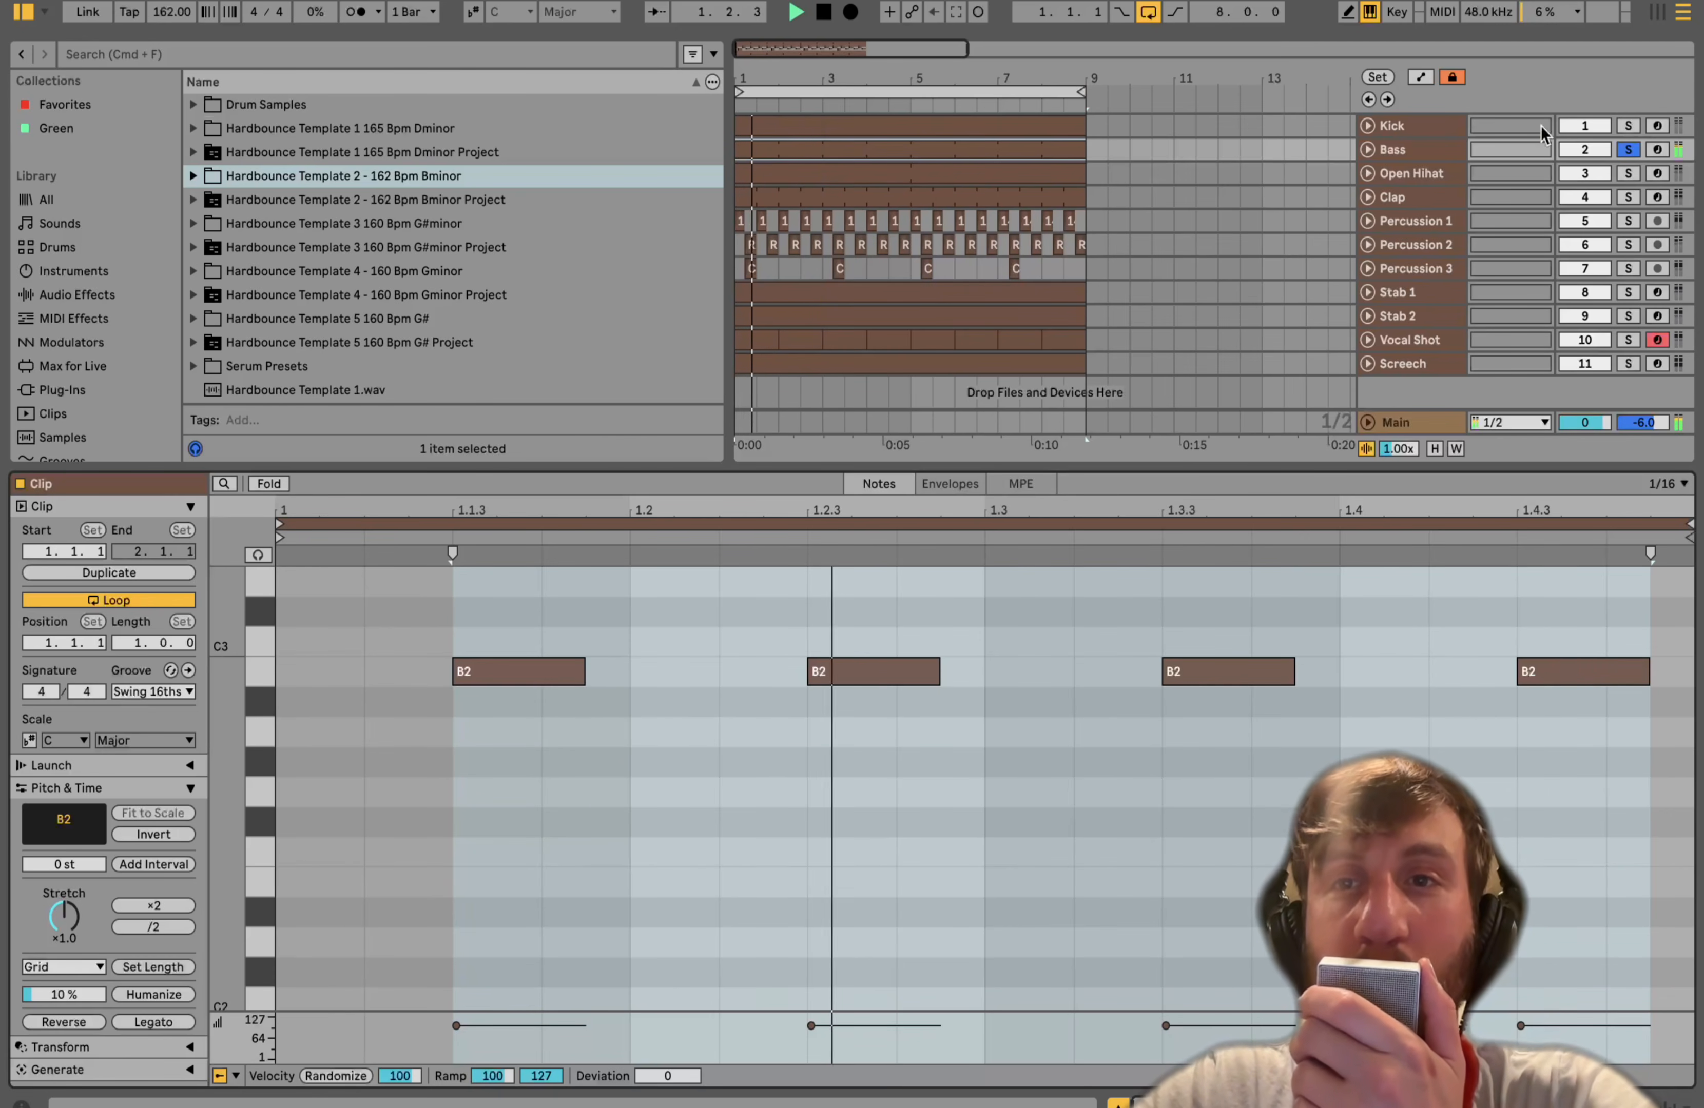
# - Select the Bass track, solo the first Wavetable chain in its rack, and view Osc 2 during playback
pyautogui.click(1419, 151)
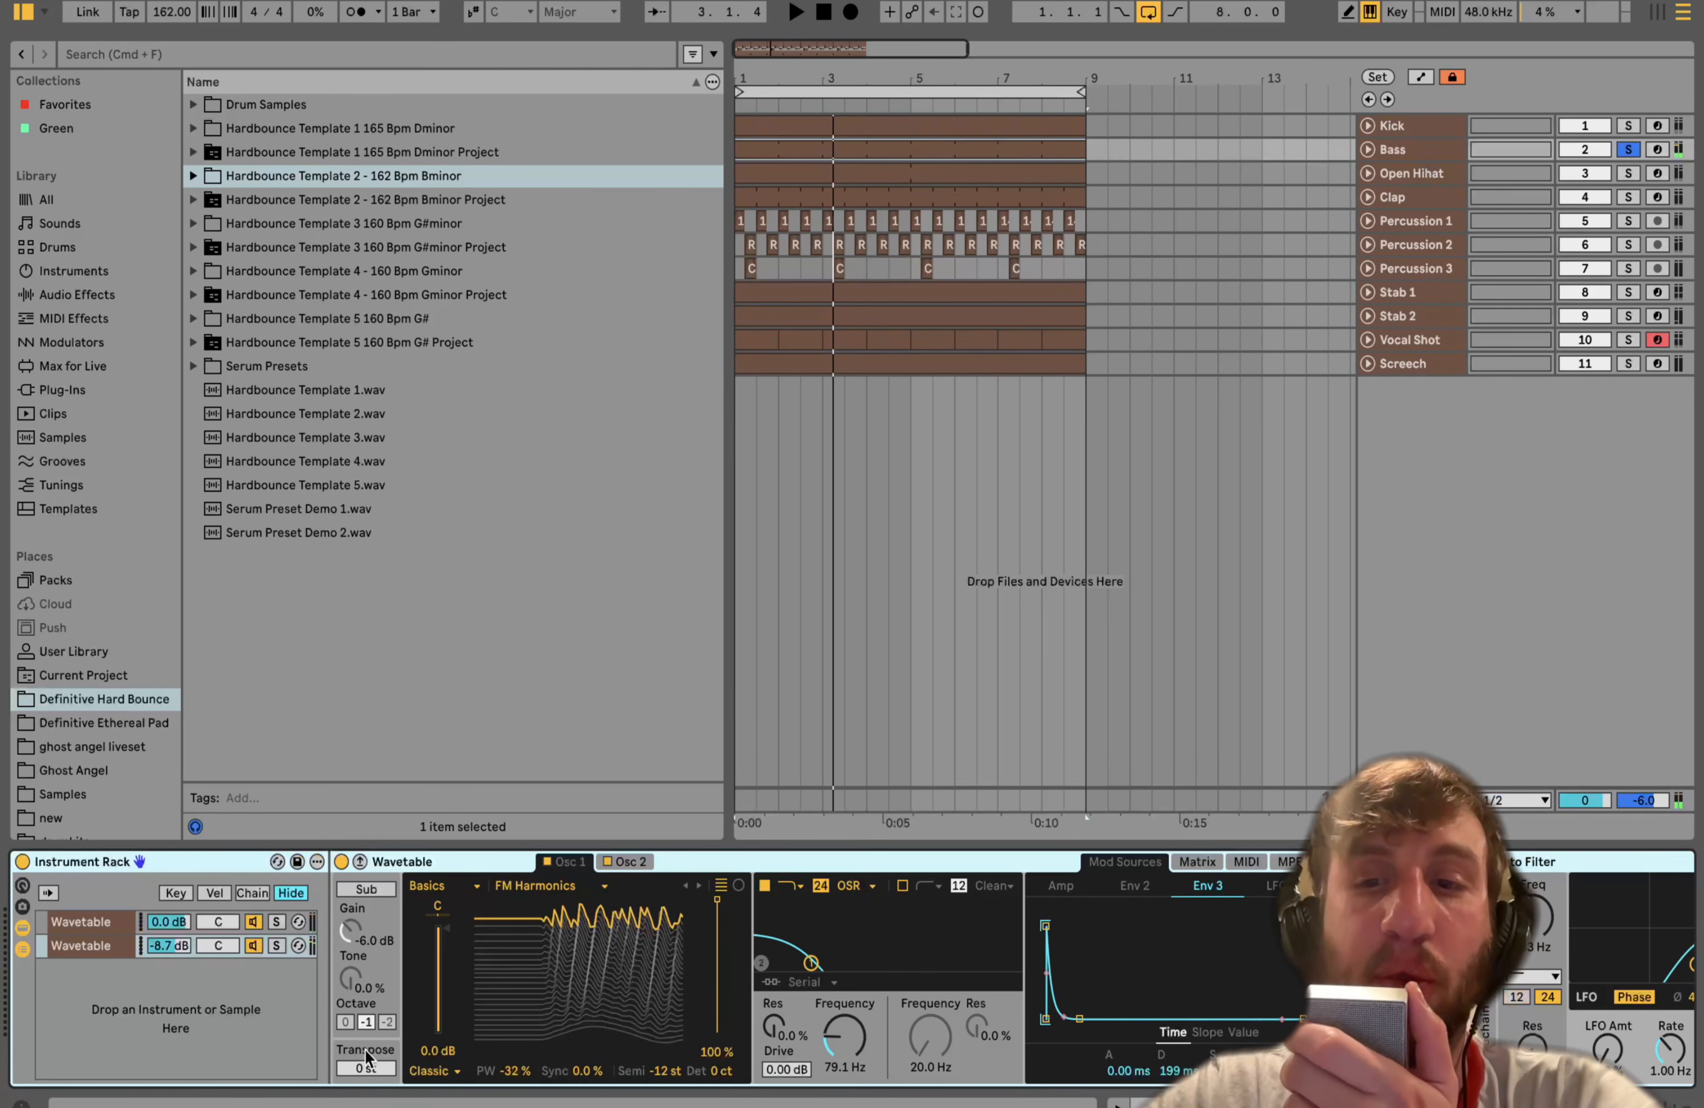
pyautogui.click(276, 922)
pyautogui.press('space')
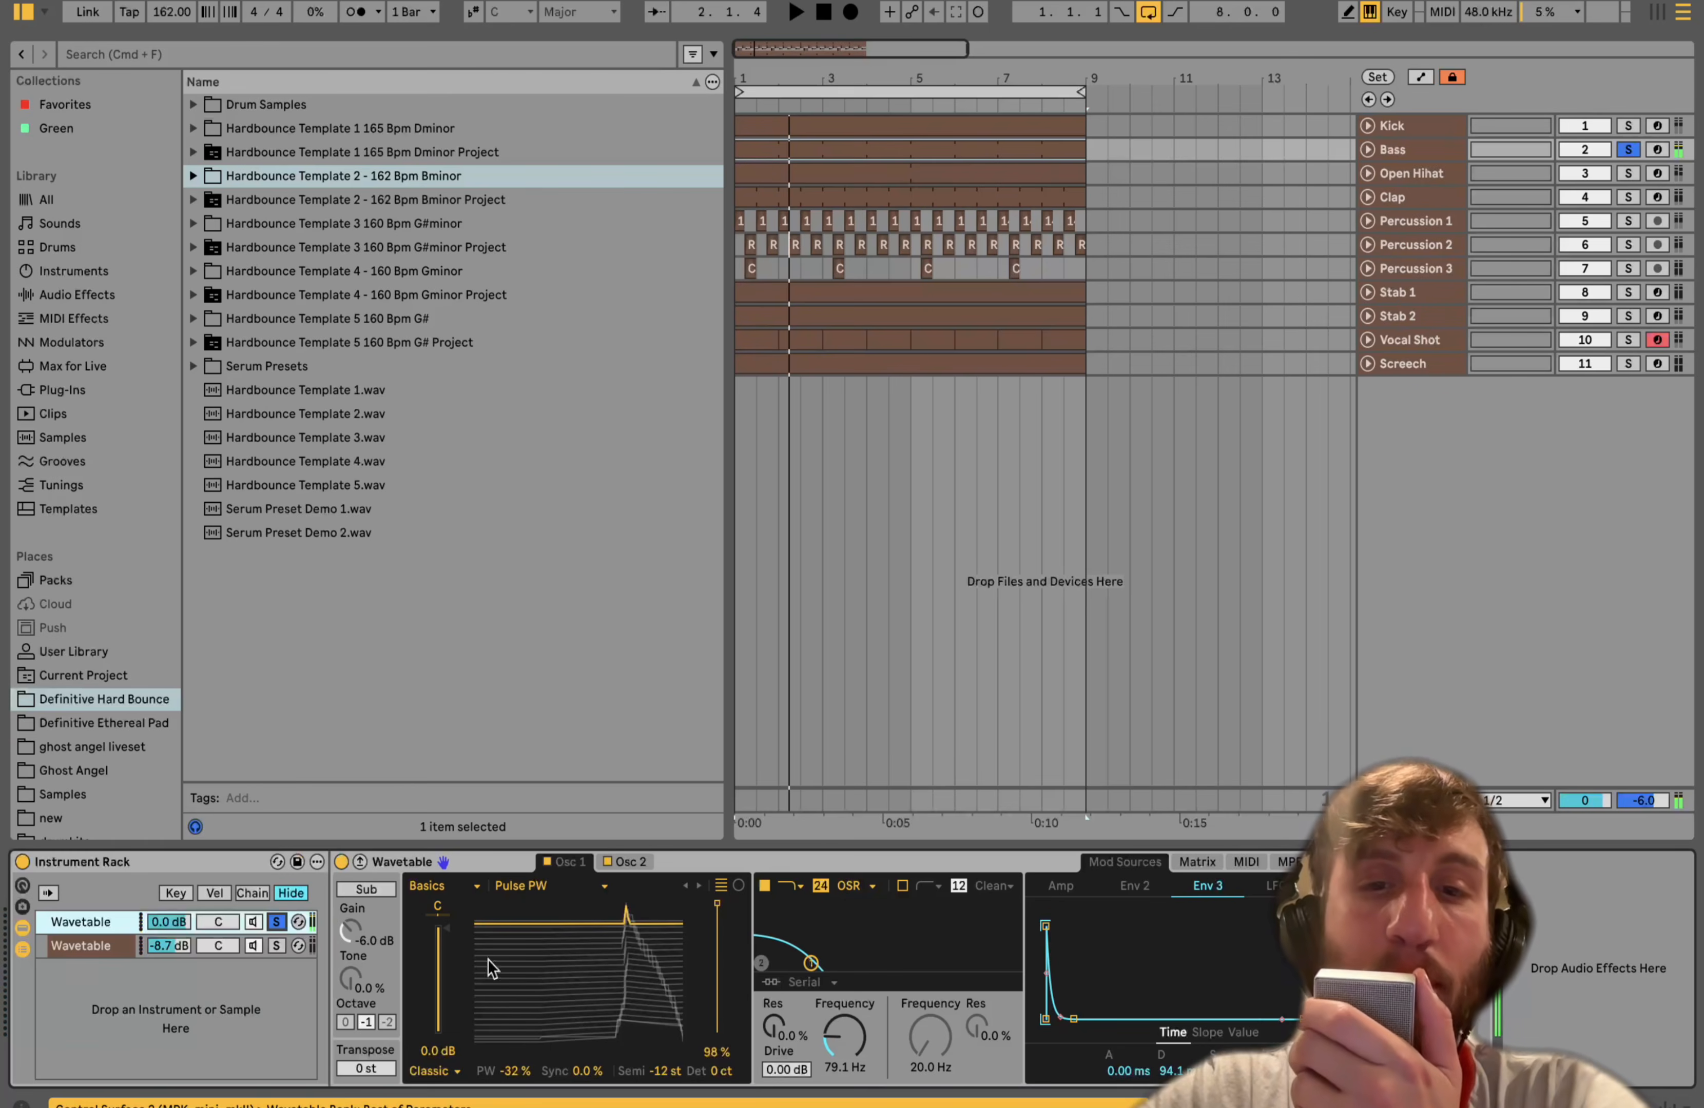
pyautogui.click(630, 862)
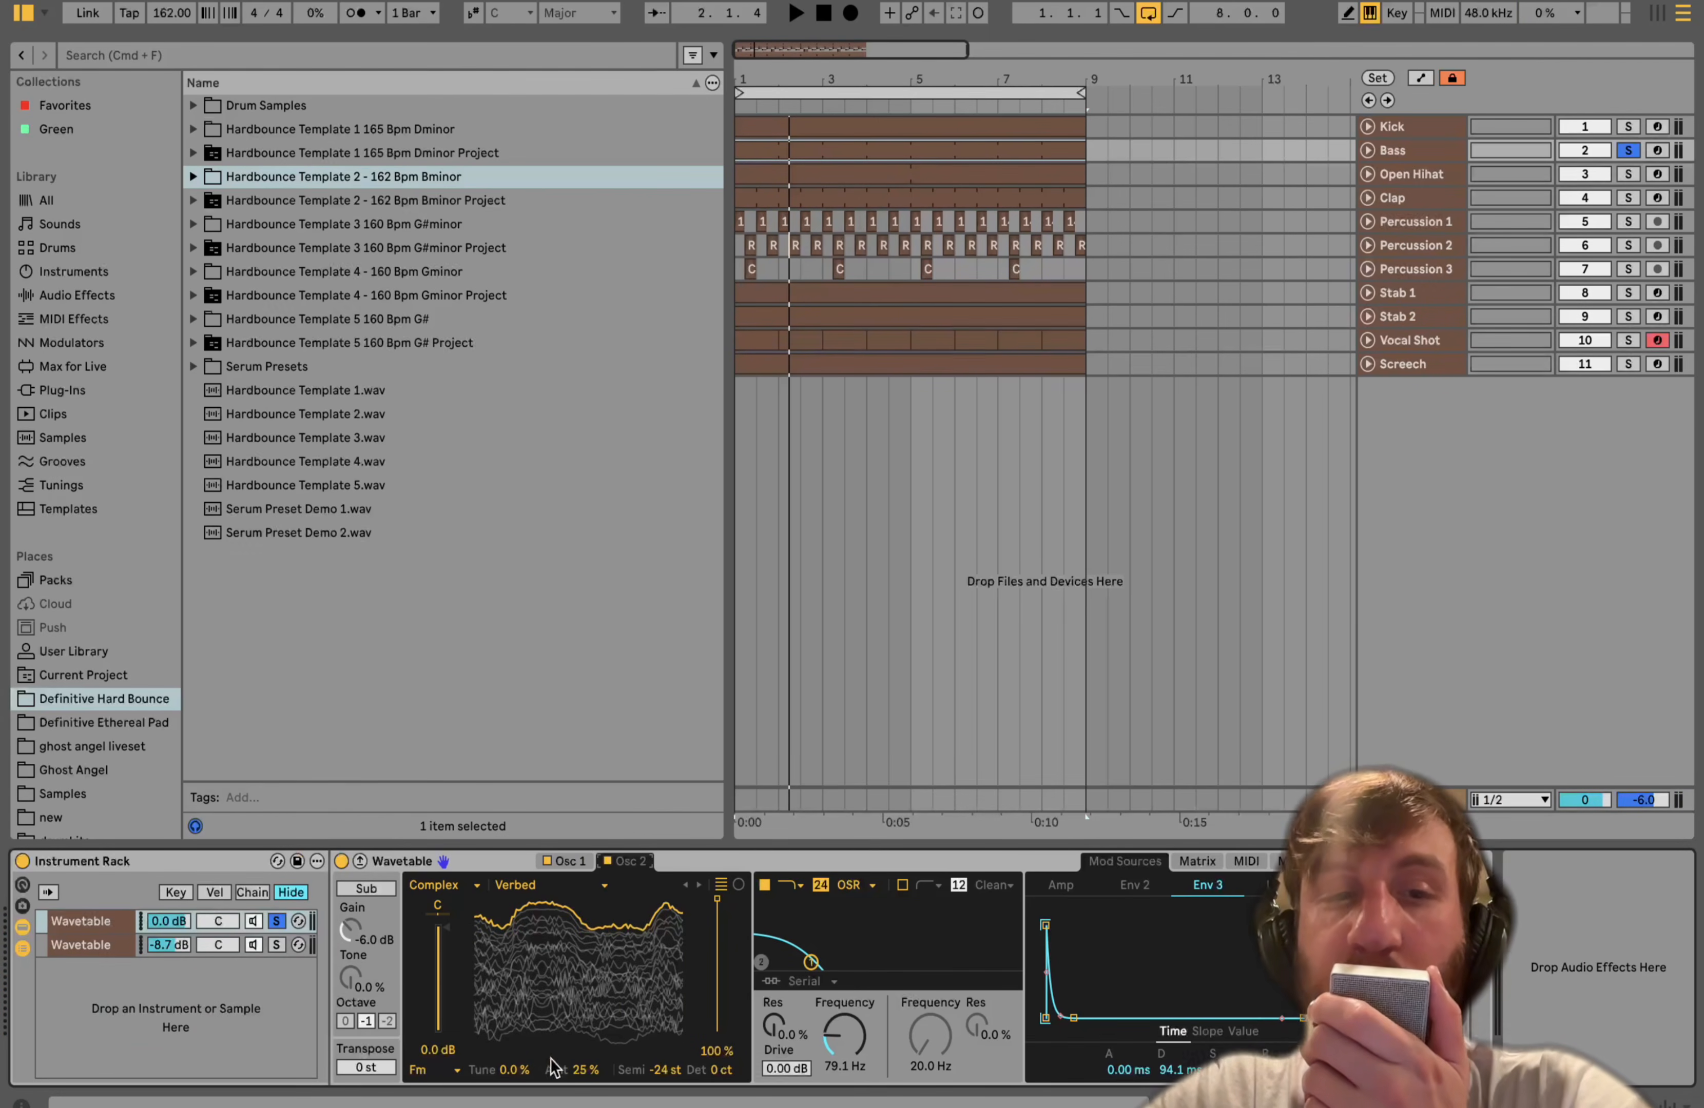
pyautogui.press('space')
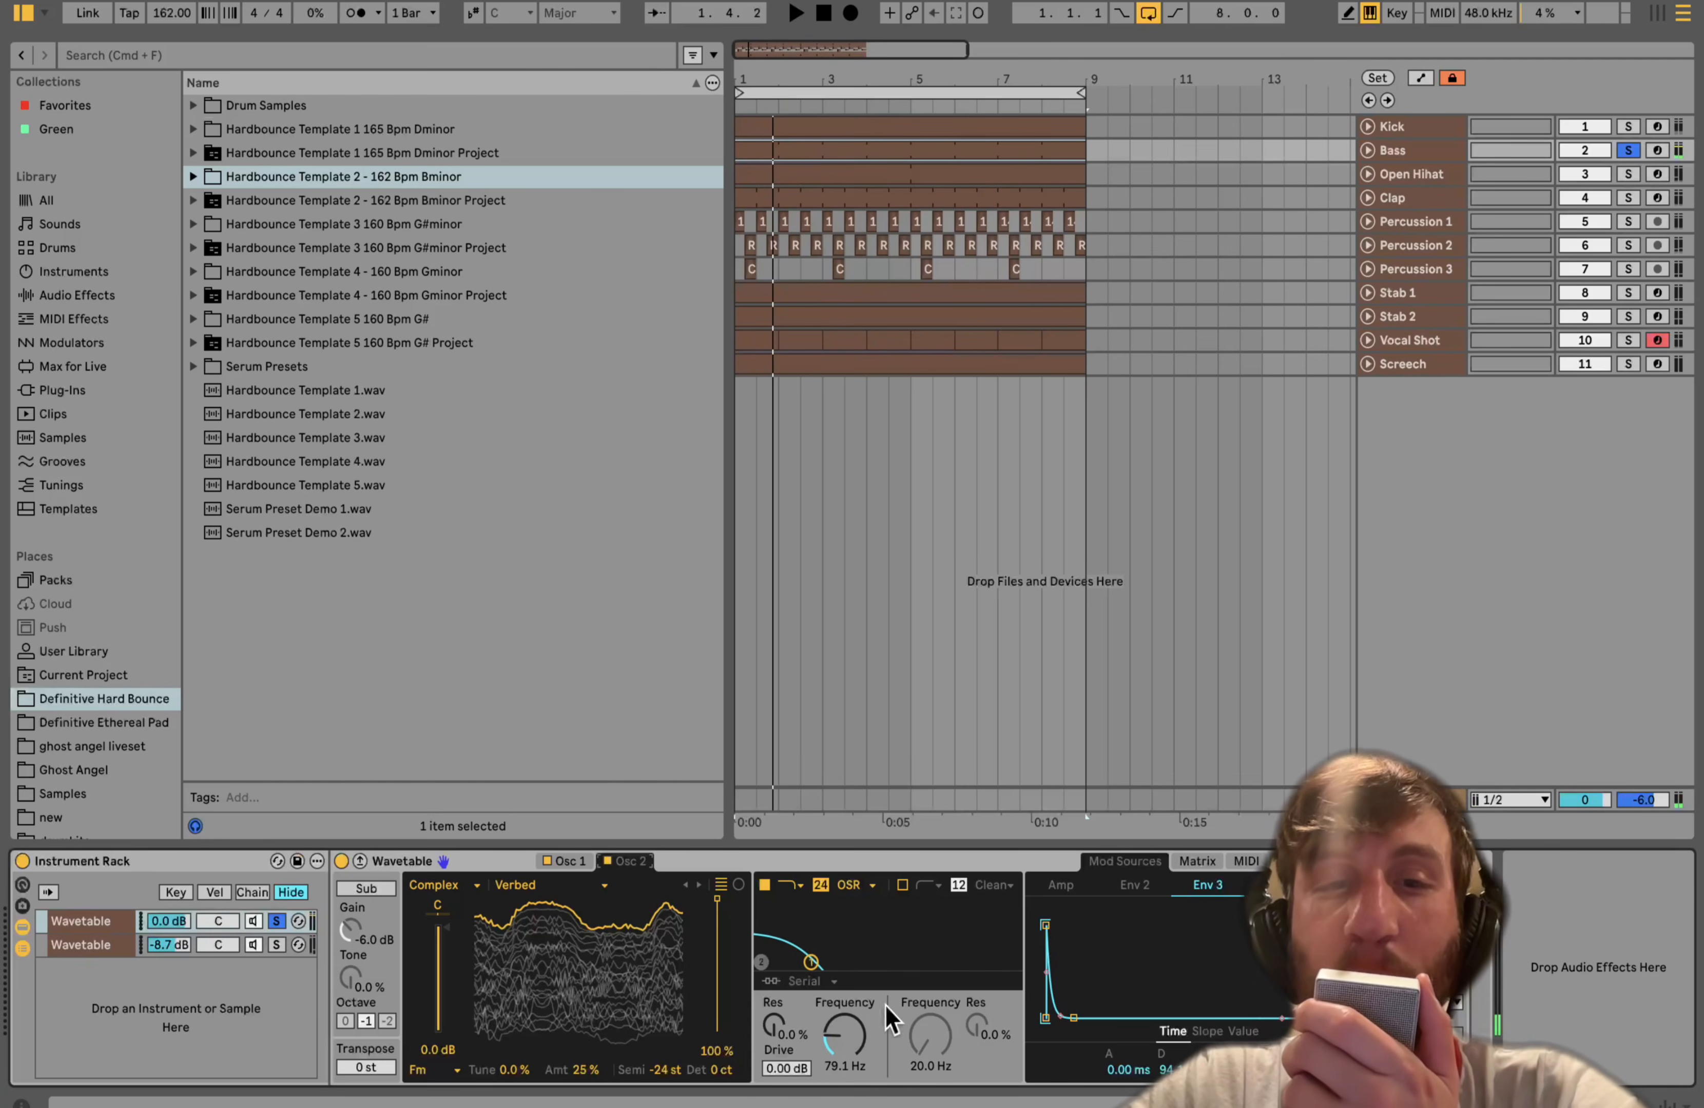
# - Inspect the Wavetable modulation matrix and Amp envelope while the bass plays
pyautogui.click(1187, 862)
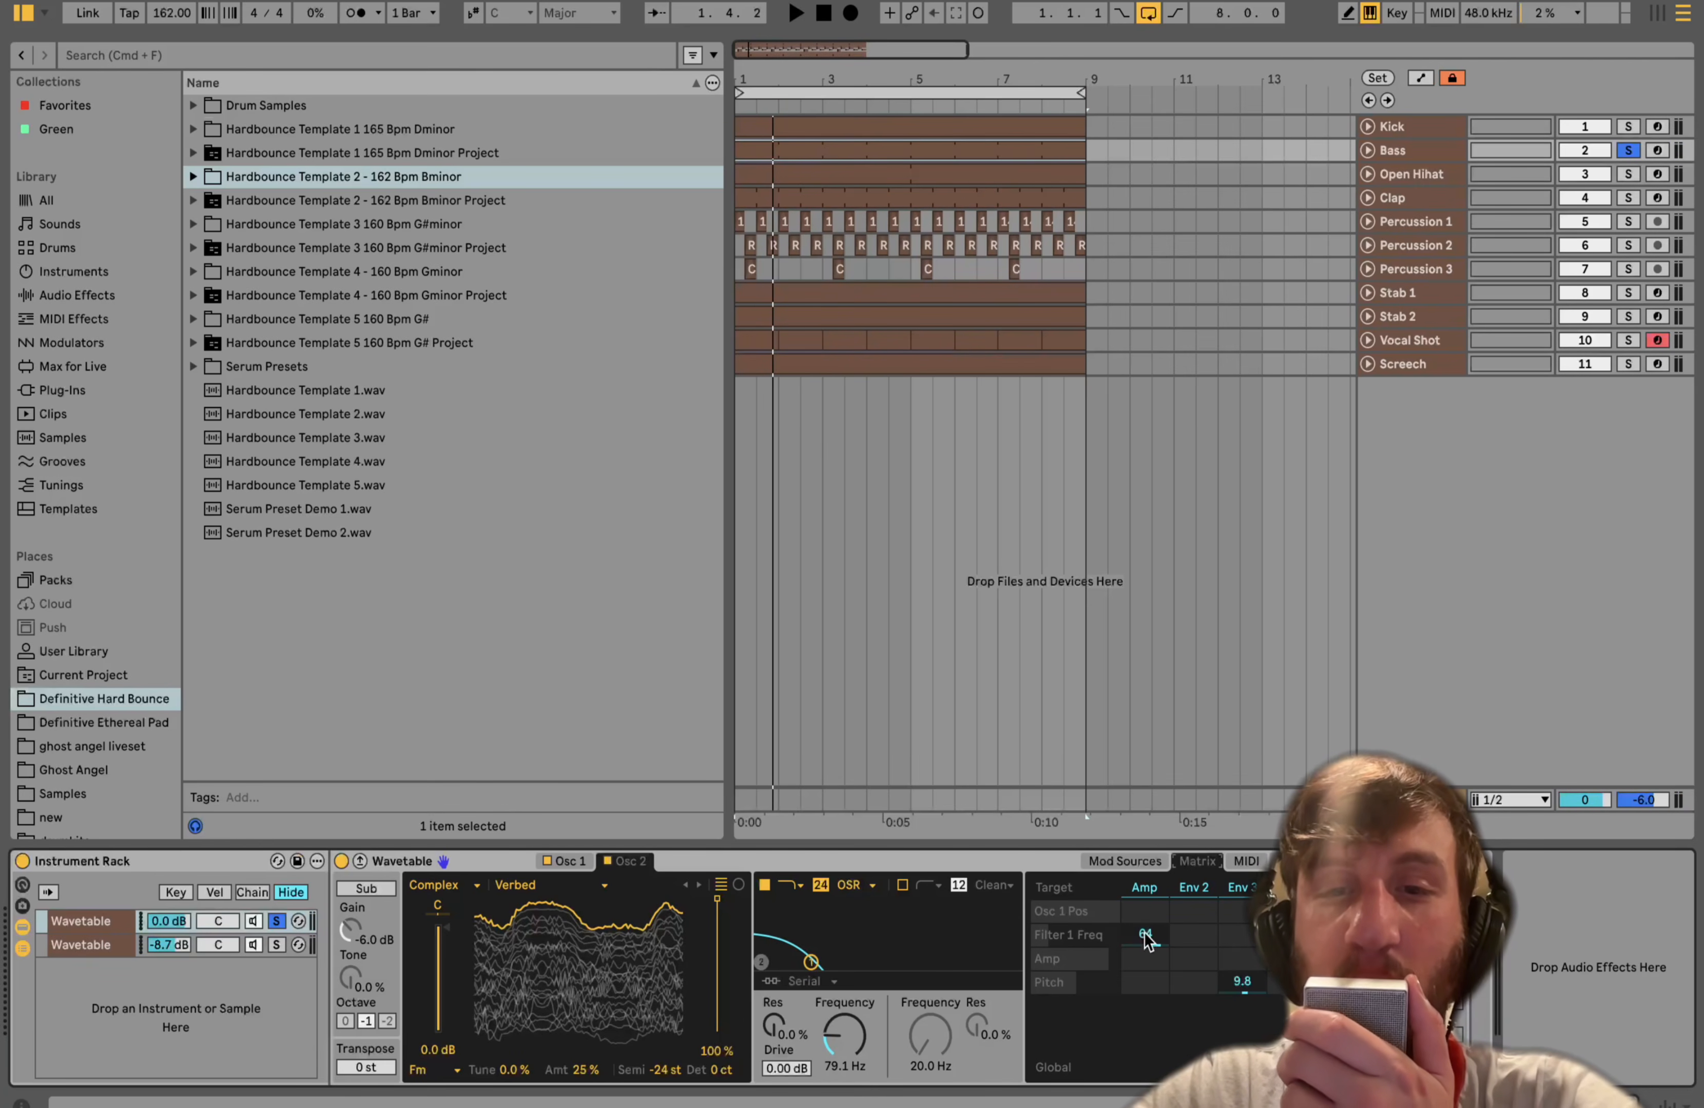
pyautogui.click(1138, 893)
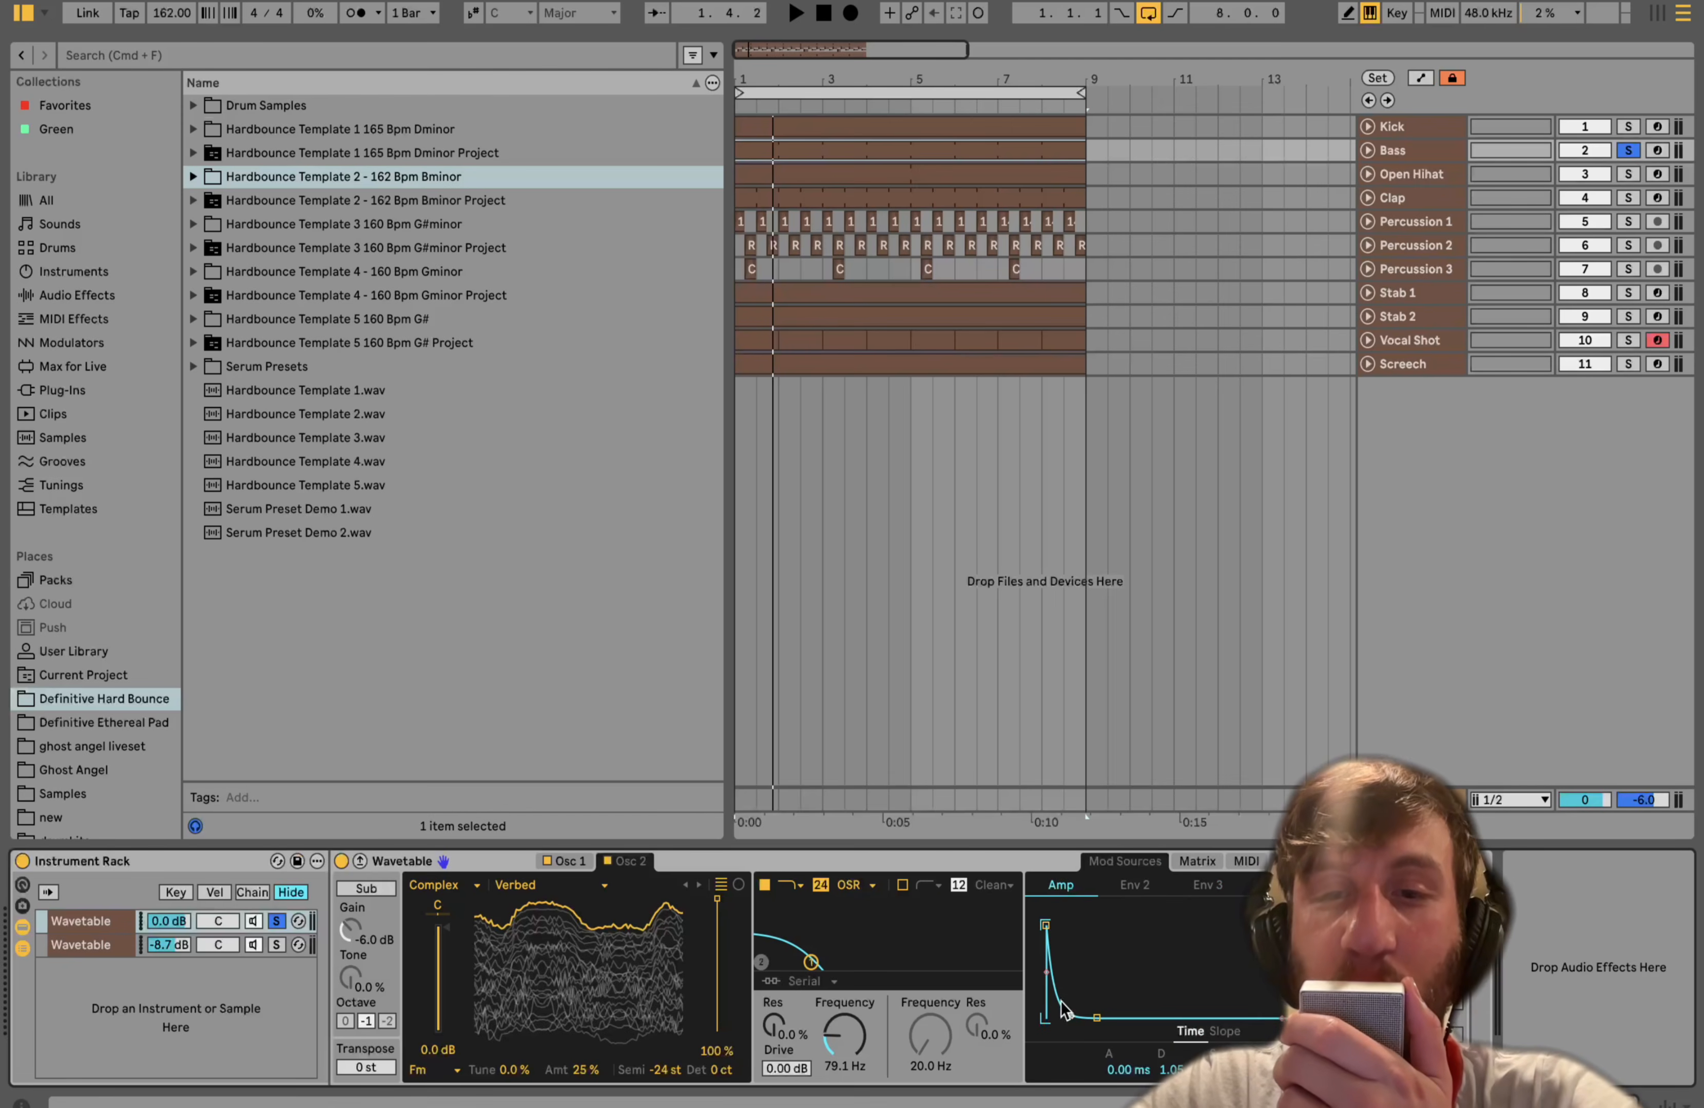
pyautogui.click(1194, 862)
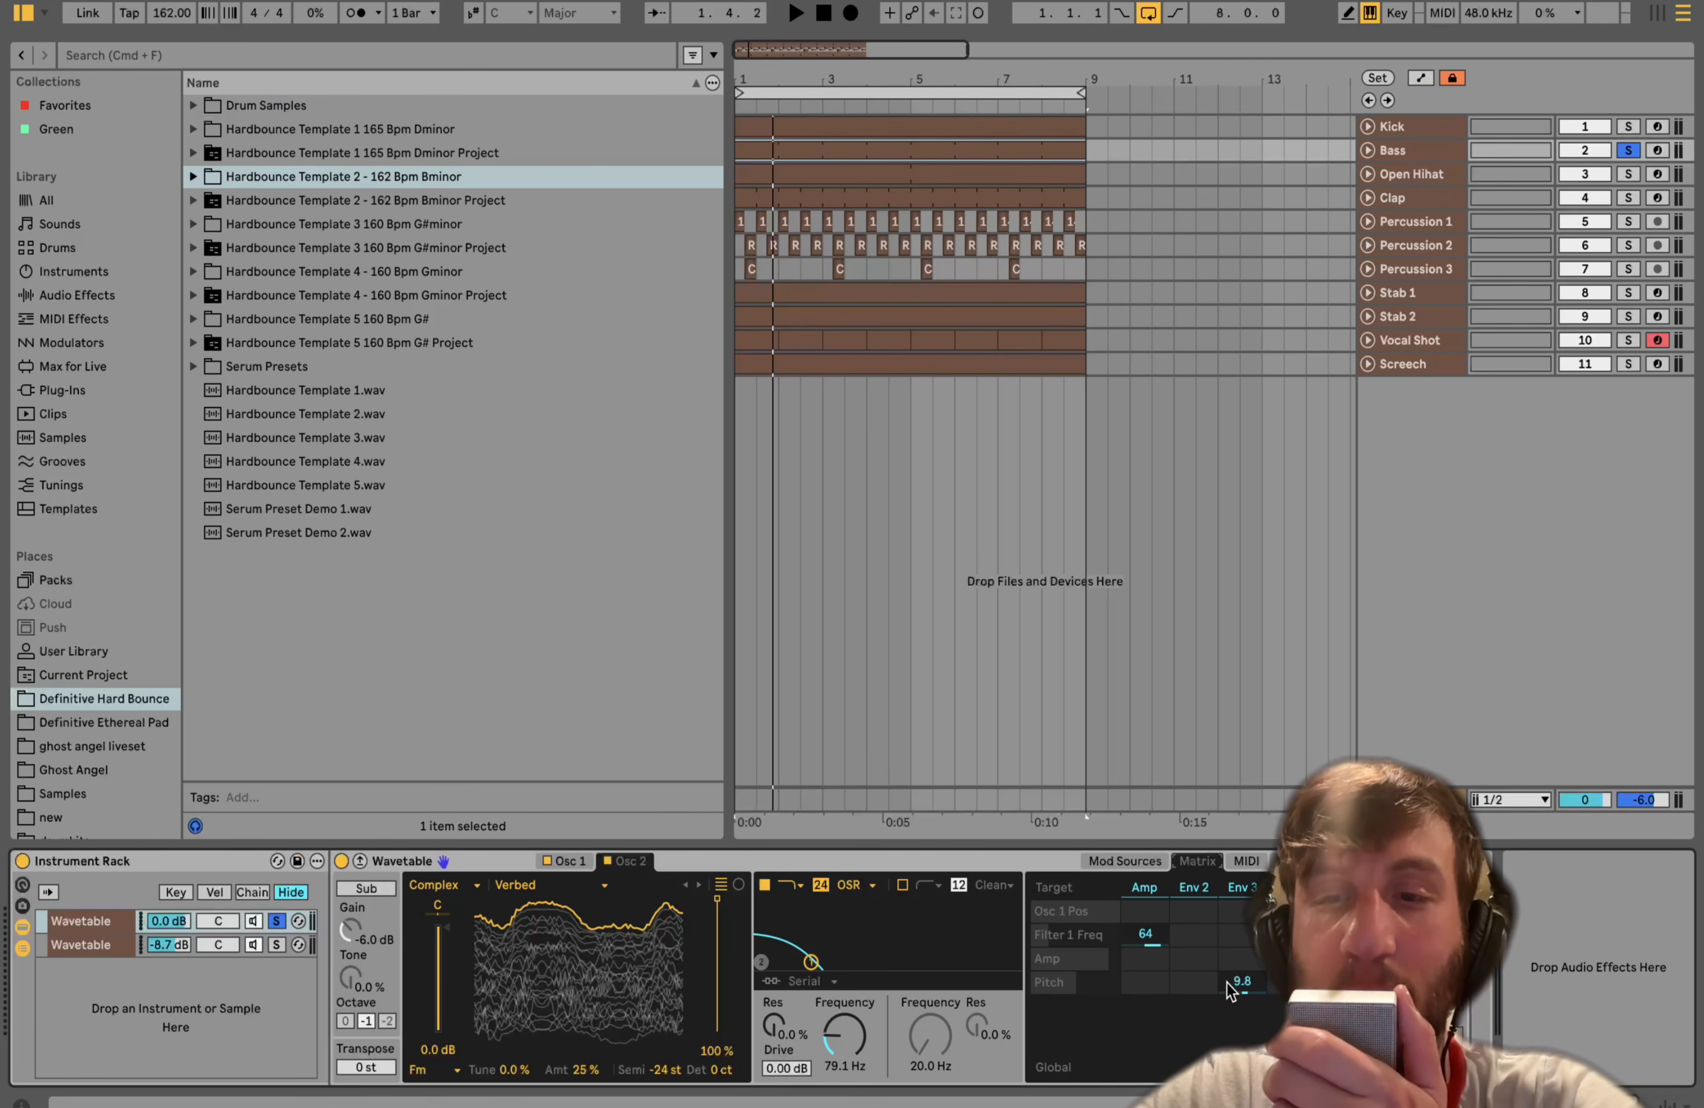
pyautogui.press('space')
# - Try resetting the Env 3 to Pitch modulation amount to 0 during playback, then undo the reset and view Env 3
pyautogui.press('space')
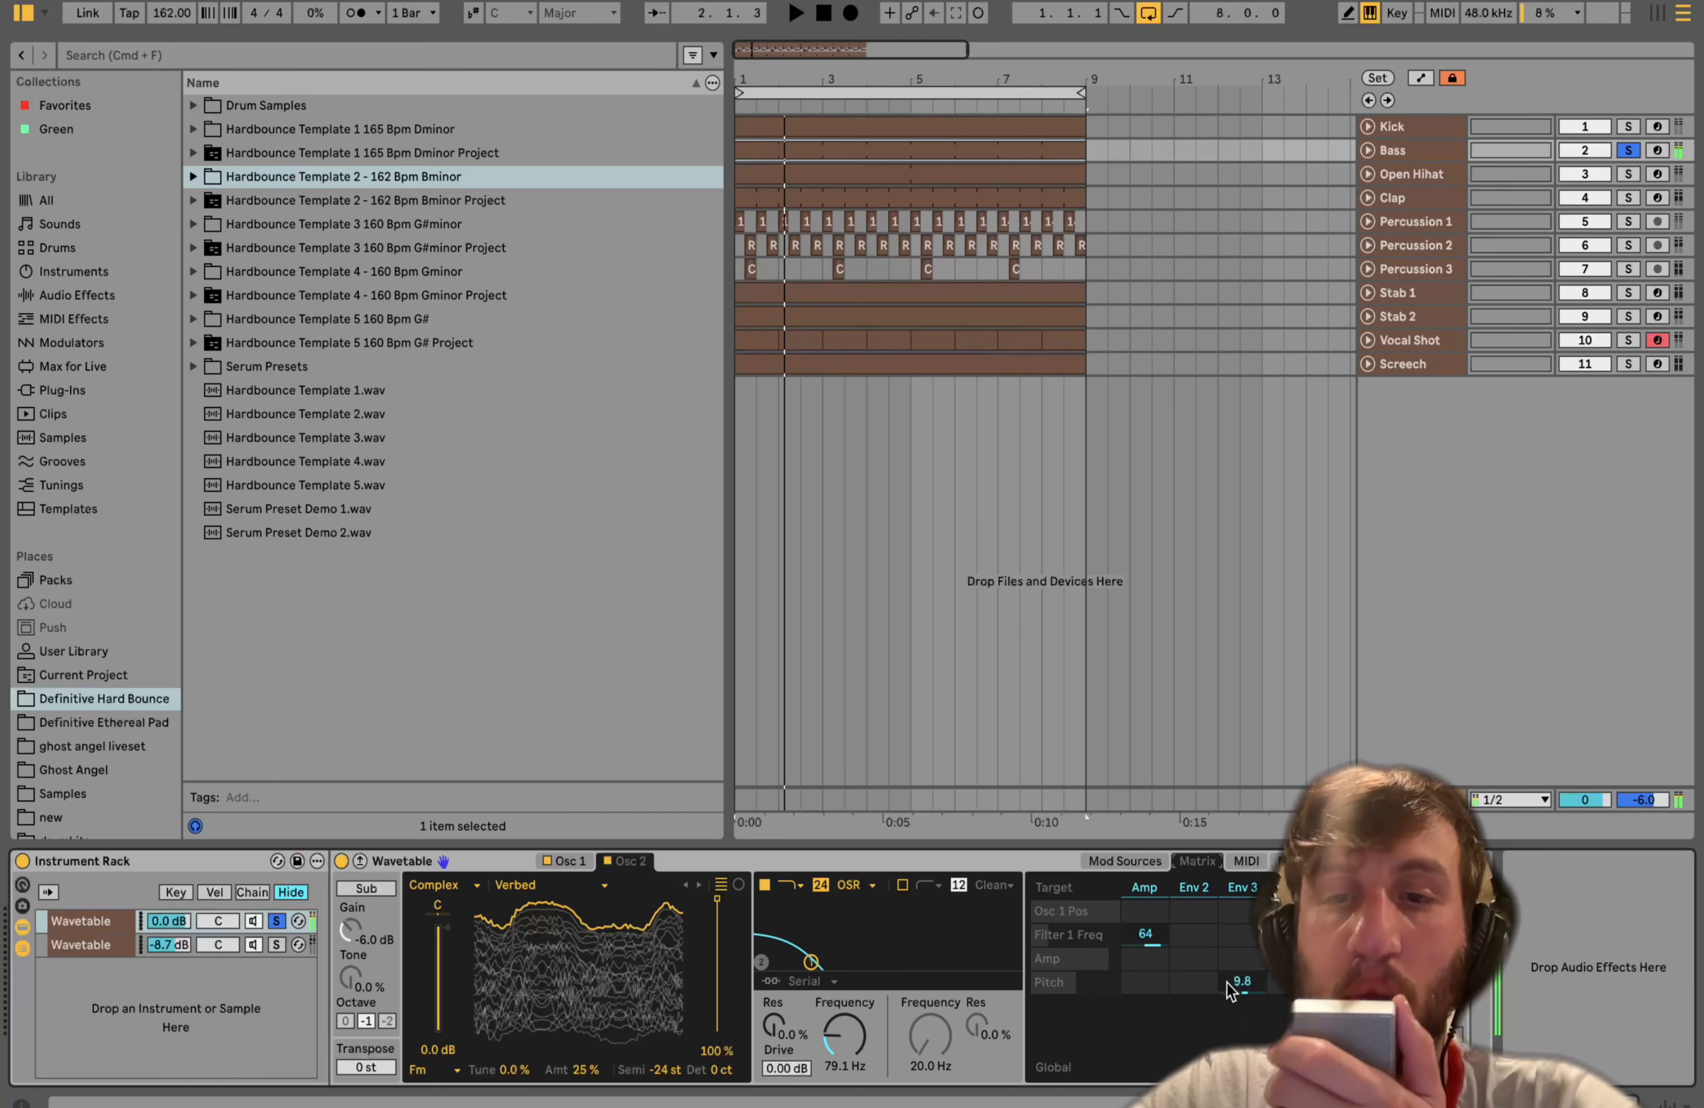
pyautogui.doubleClick(1228, 984)
pyautogui.press('space')
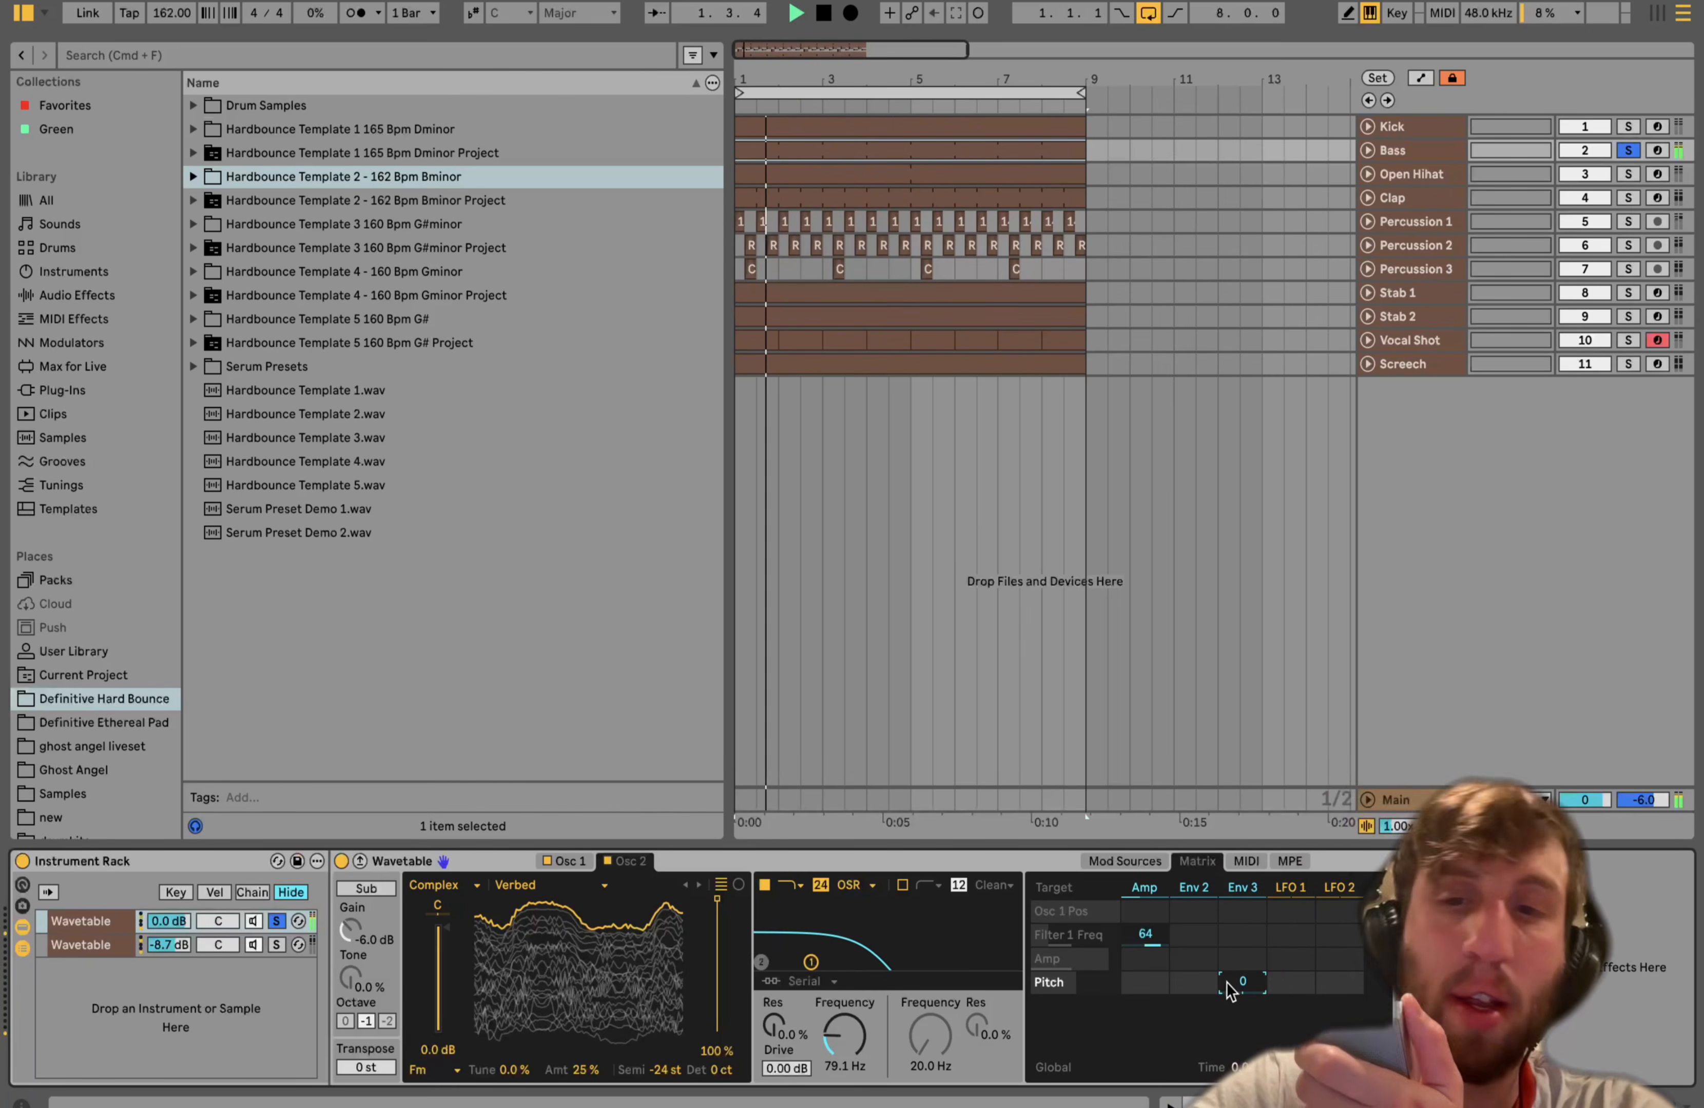
pyautogui.press('super+z')
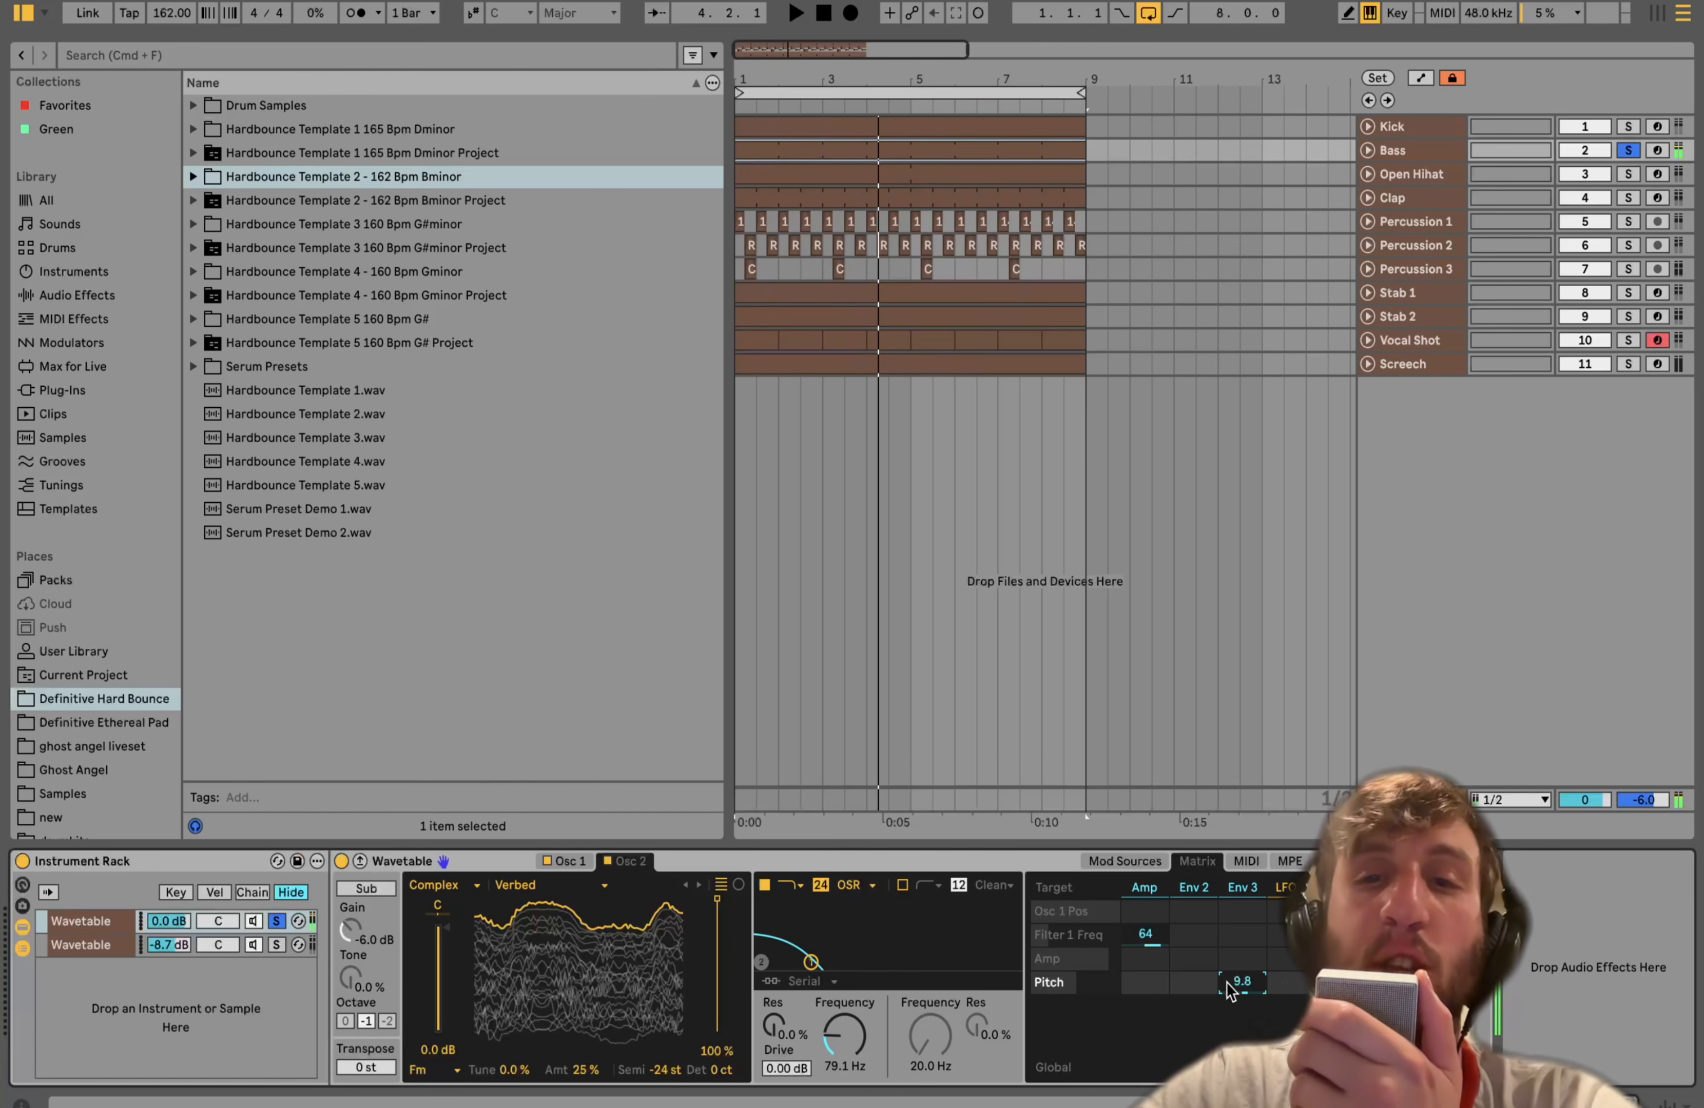
pyautogui.click(1248, 892)
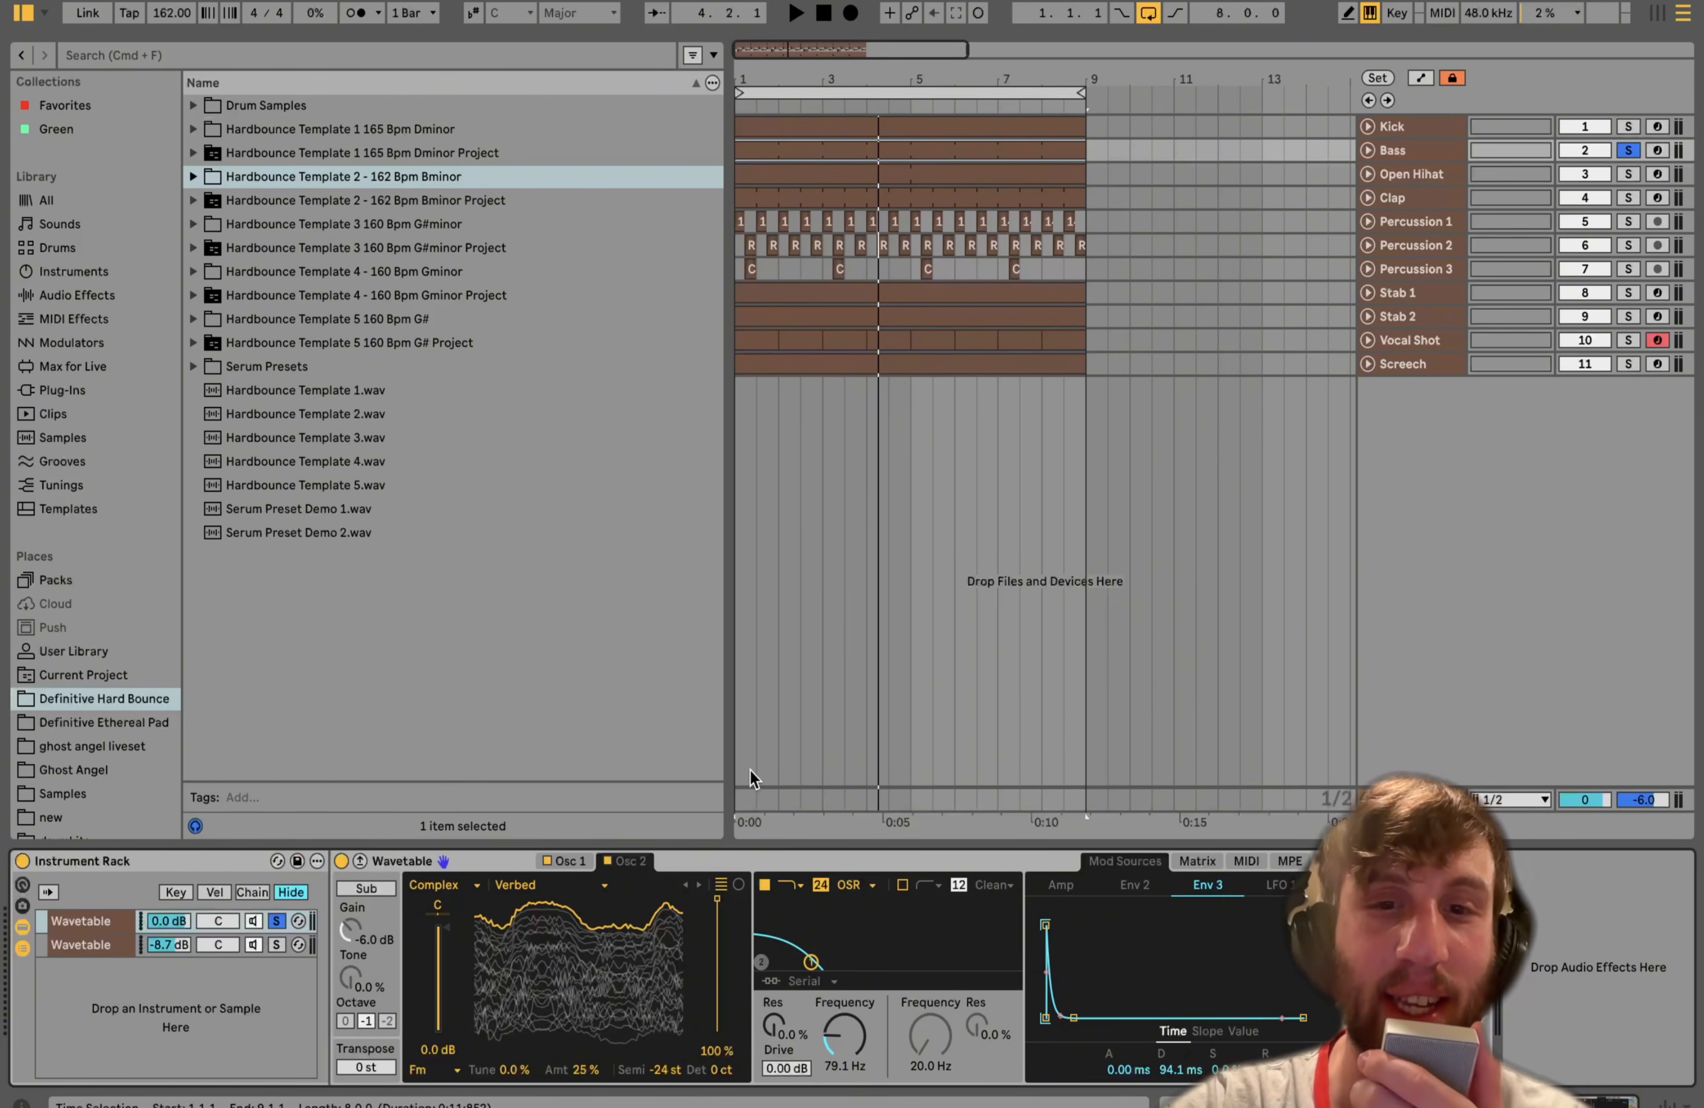
# - Solo the second Wavetable chain in the Bass rack and view its Osc 2 wavetable while playing
pyautogui.click(276, 945)
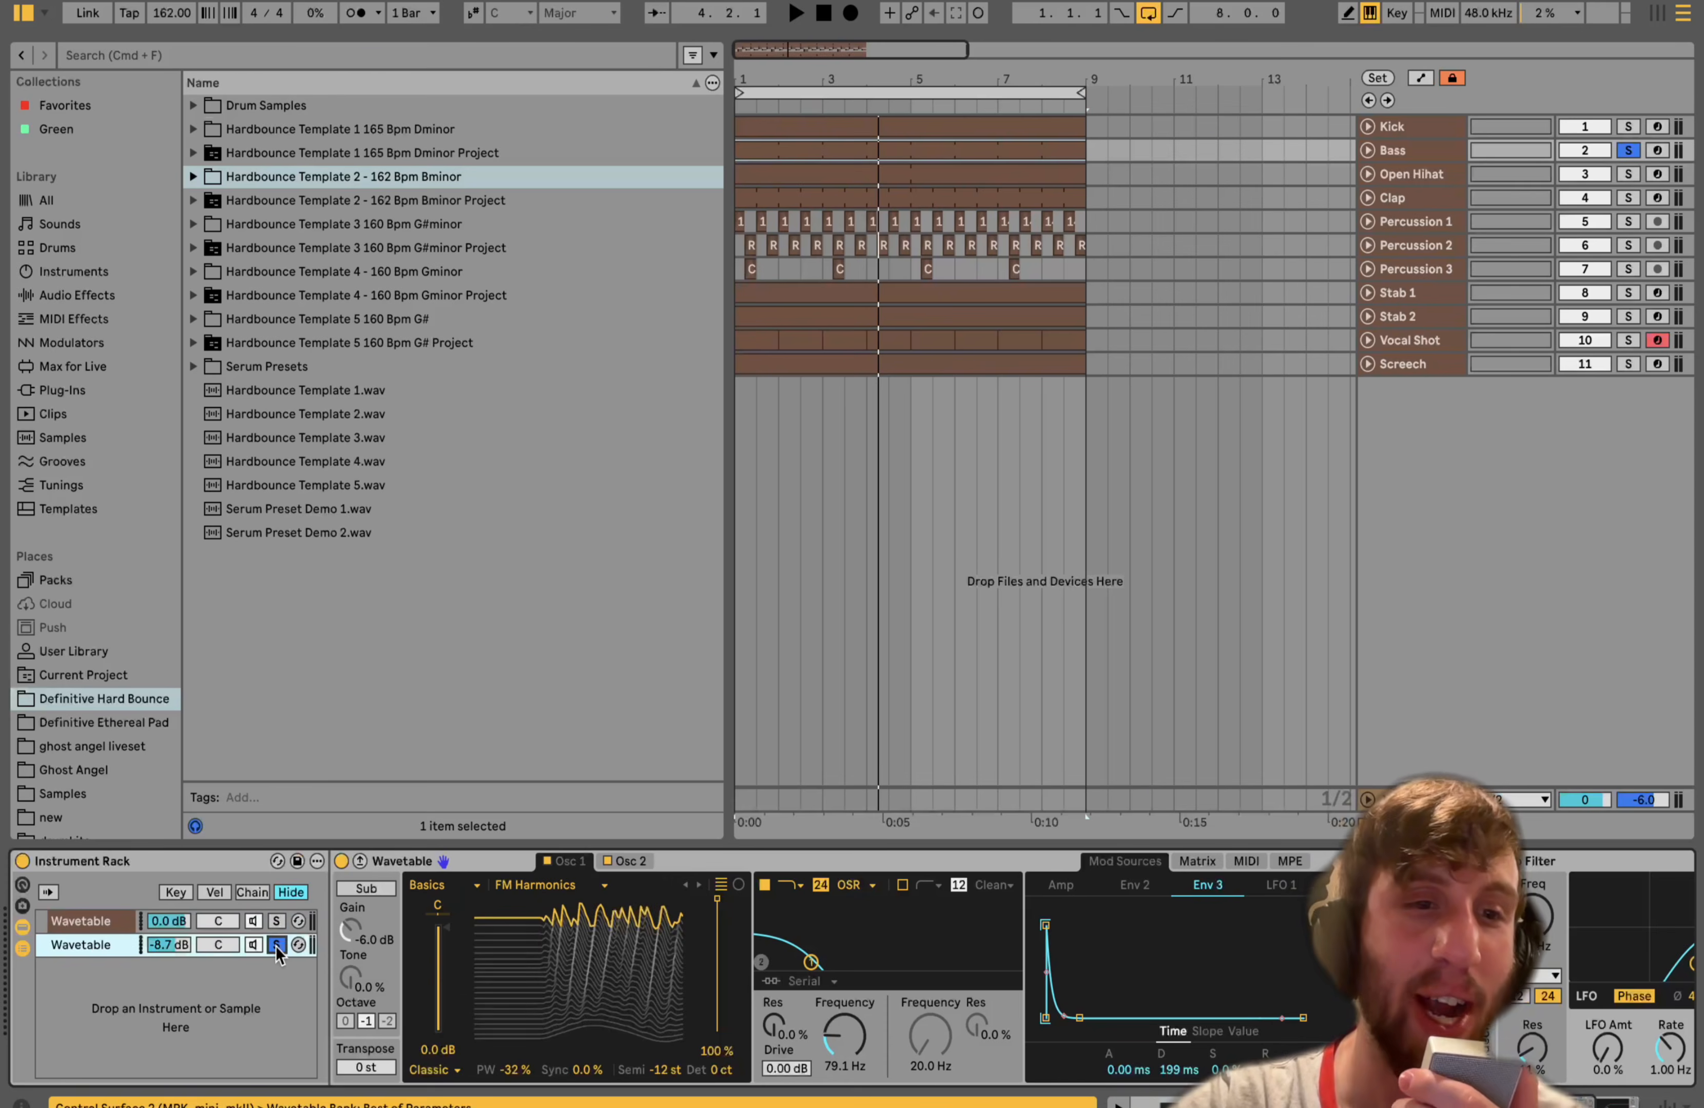
pyautogui.press('space')
pyautogui.hscroll(5, 535, 1013)
pyautogui.hscroll(-5, 535, 1013)
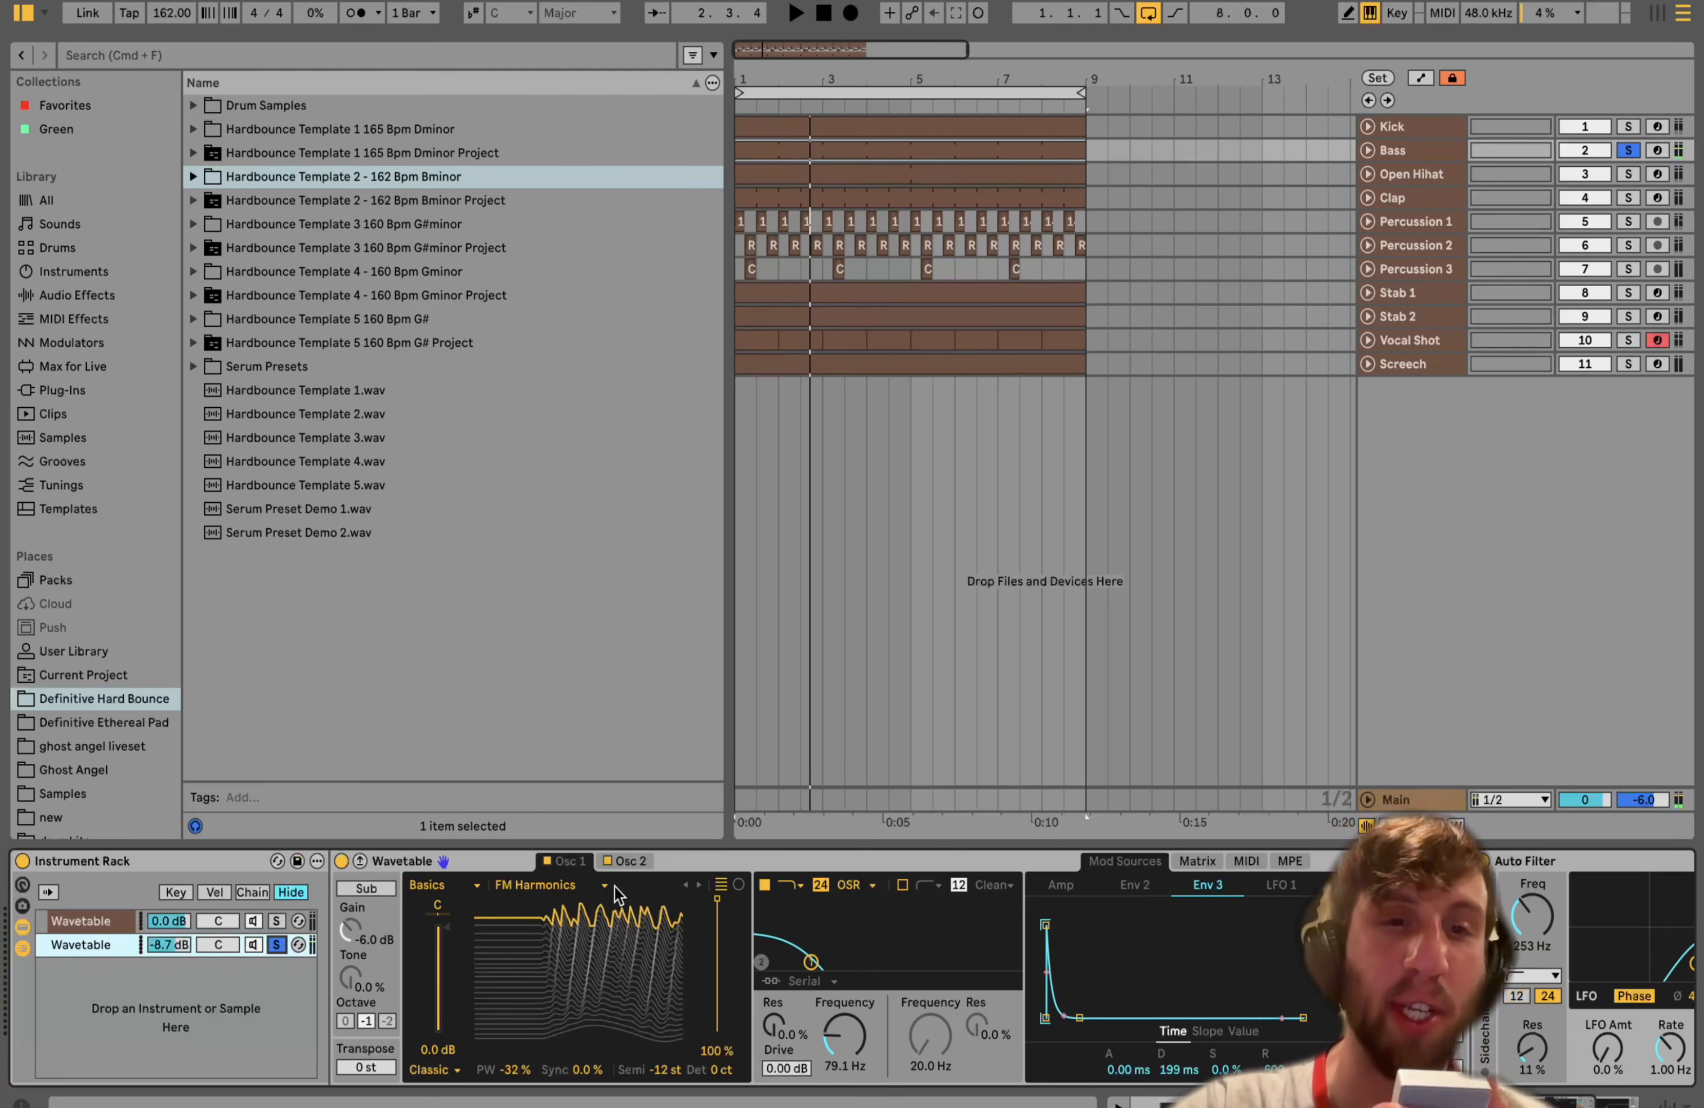
pyautogui.click(626, 862)
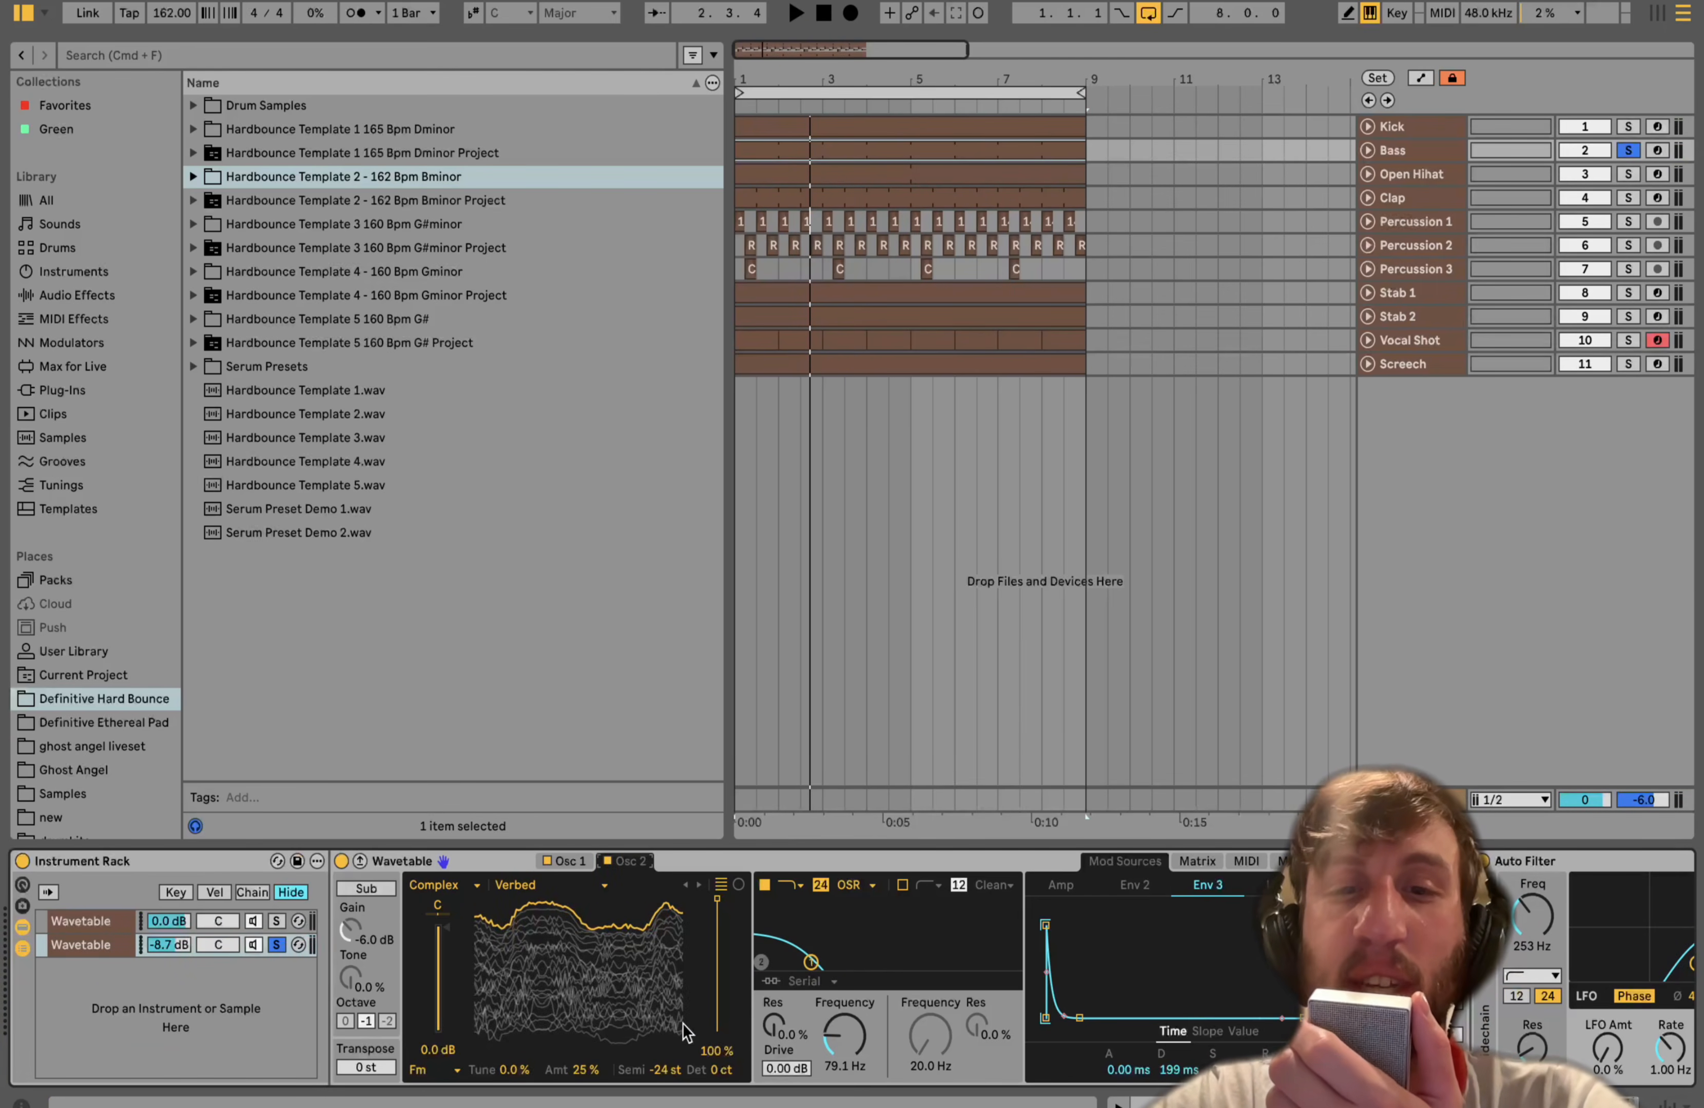
pyautogui.press('space')
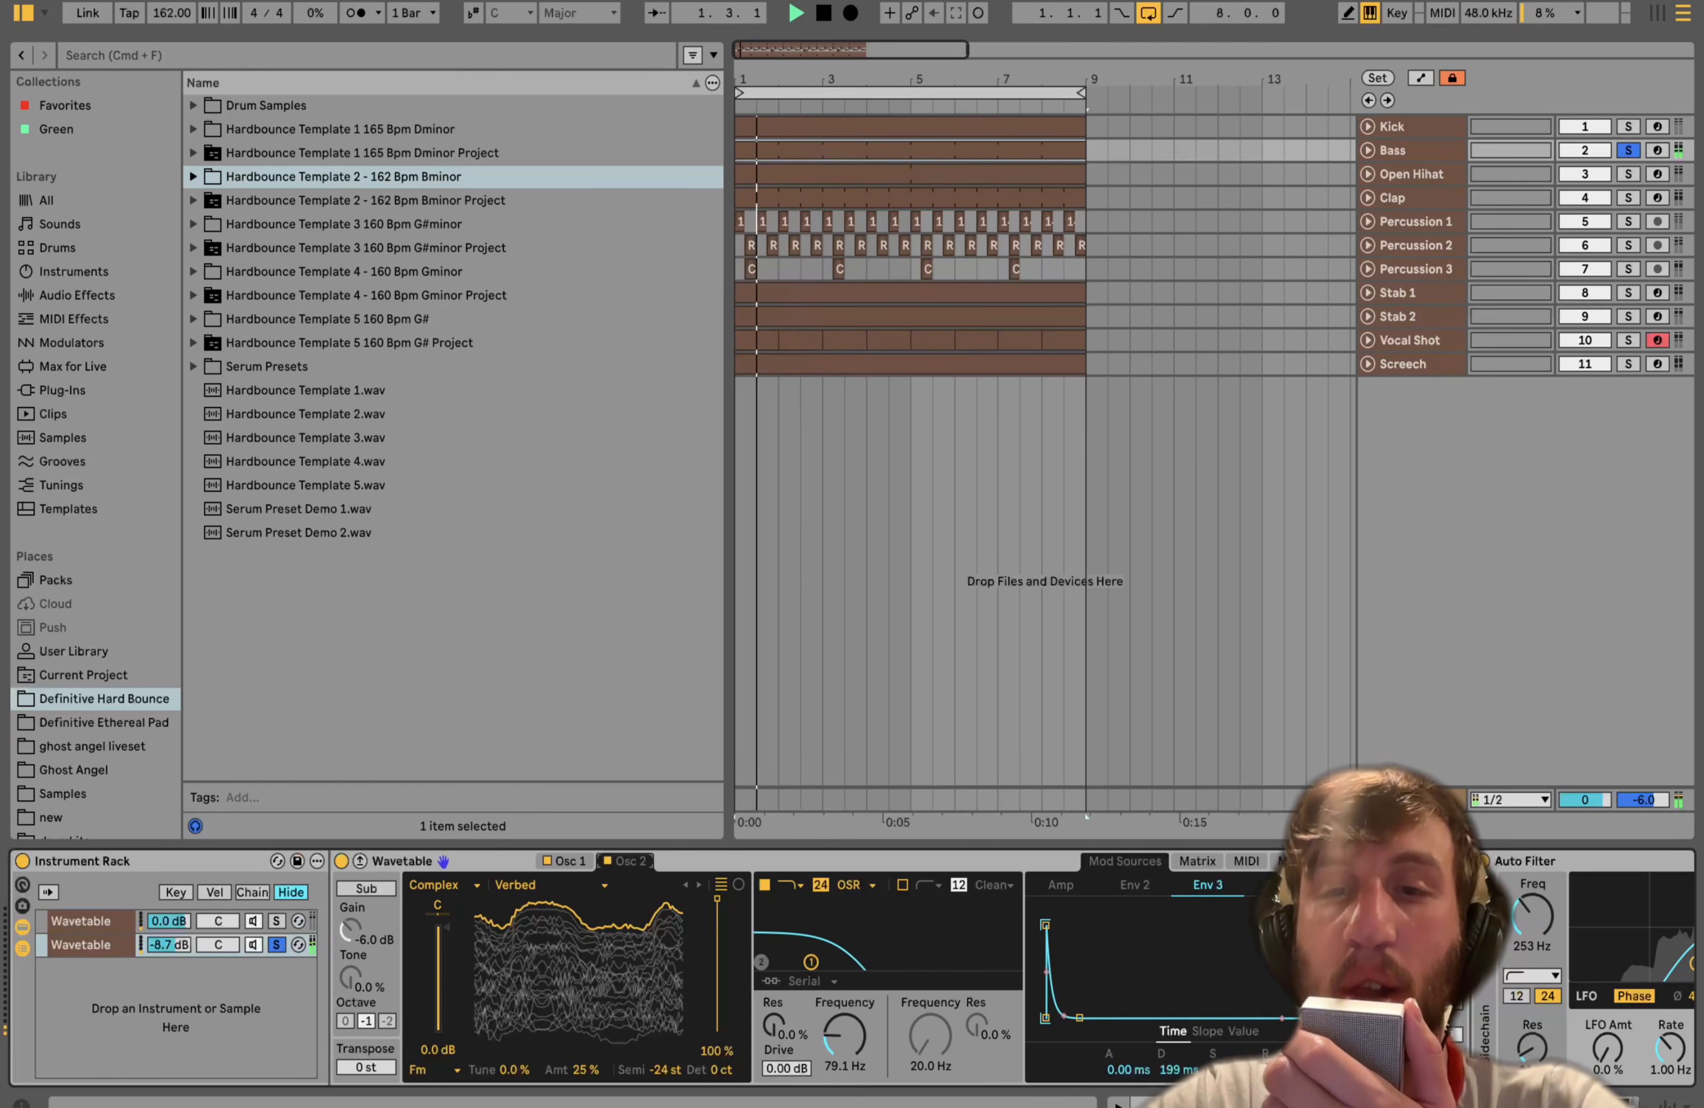
# - Open the second chain's Wavetable modulation matrix and audition the bass
pyautogui.click(1202, 876)
pyautogui.click(1202, 866)
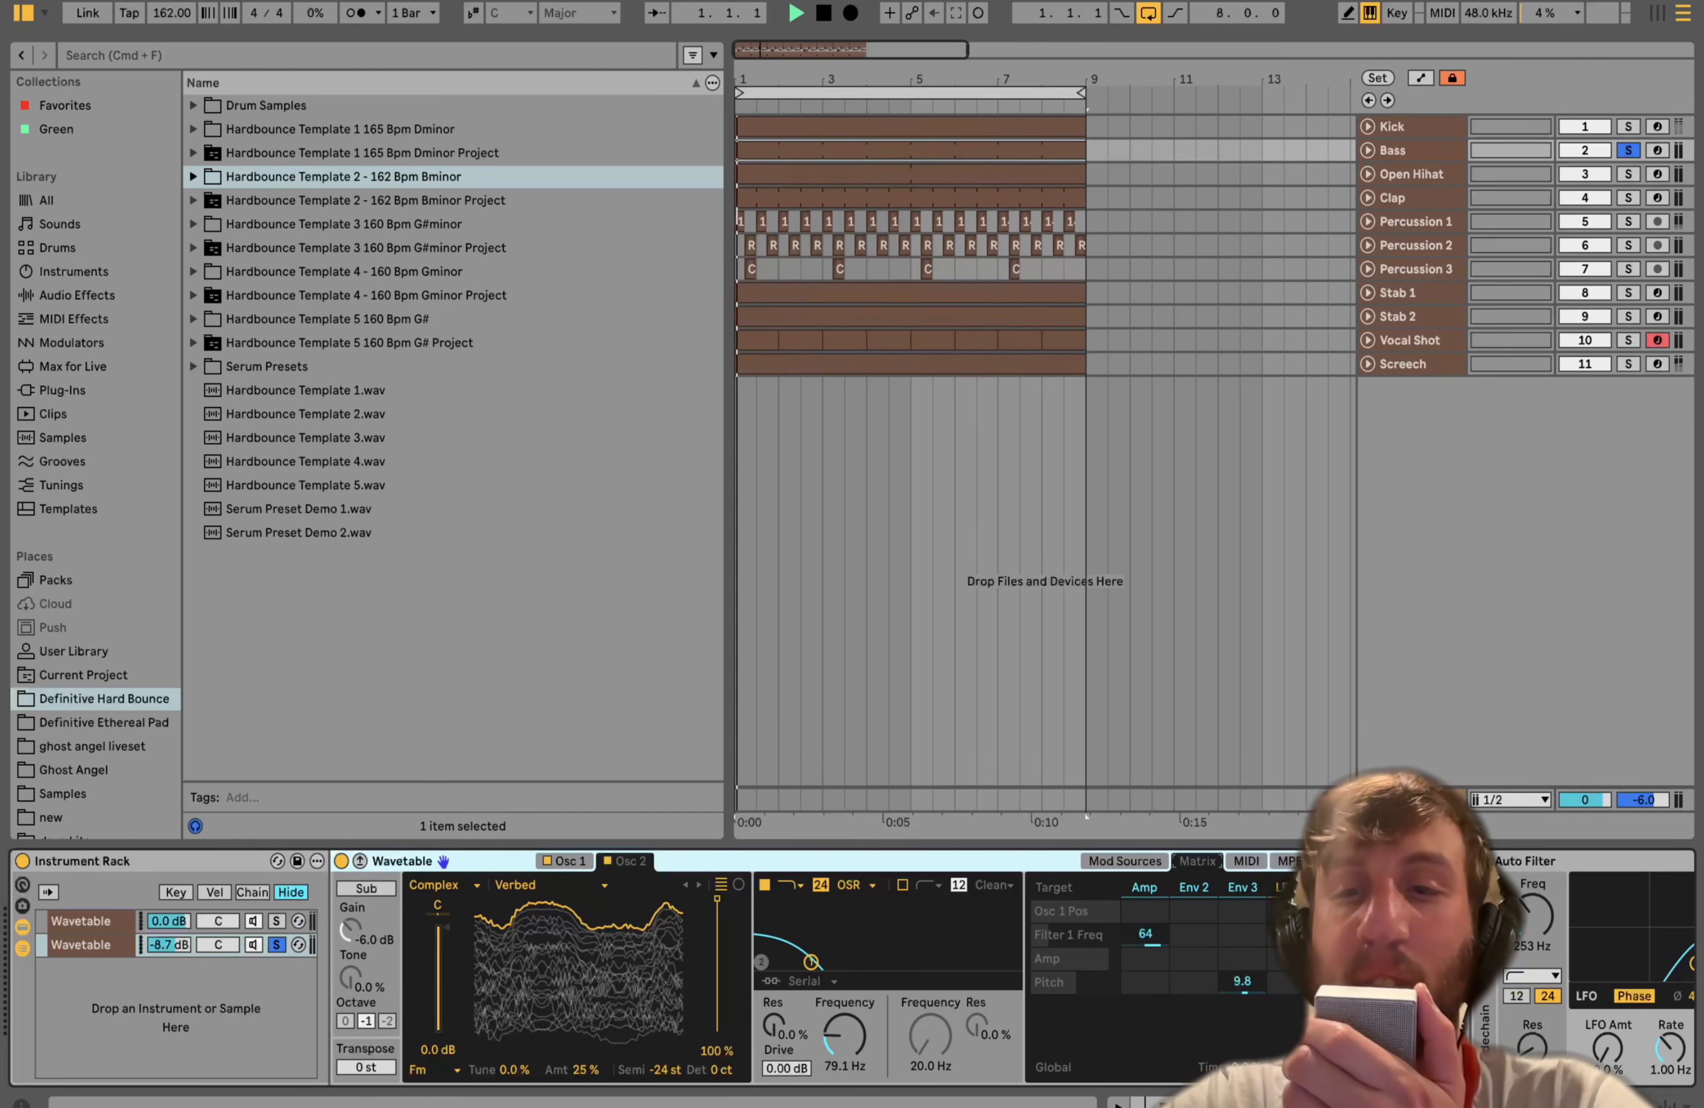
pyautogui.hscroll(10, 849, 967)
pyautogui.hscroll(-10, 1194, 935)
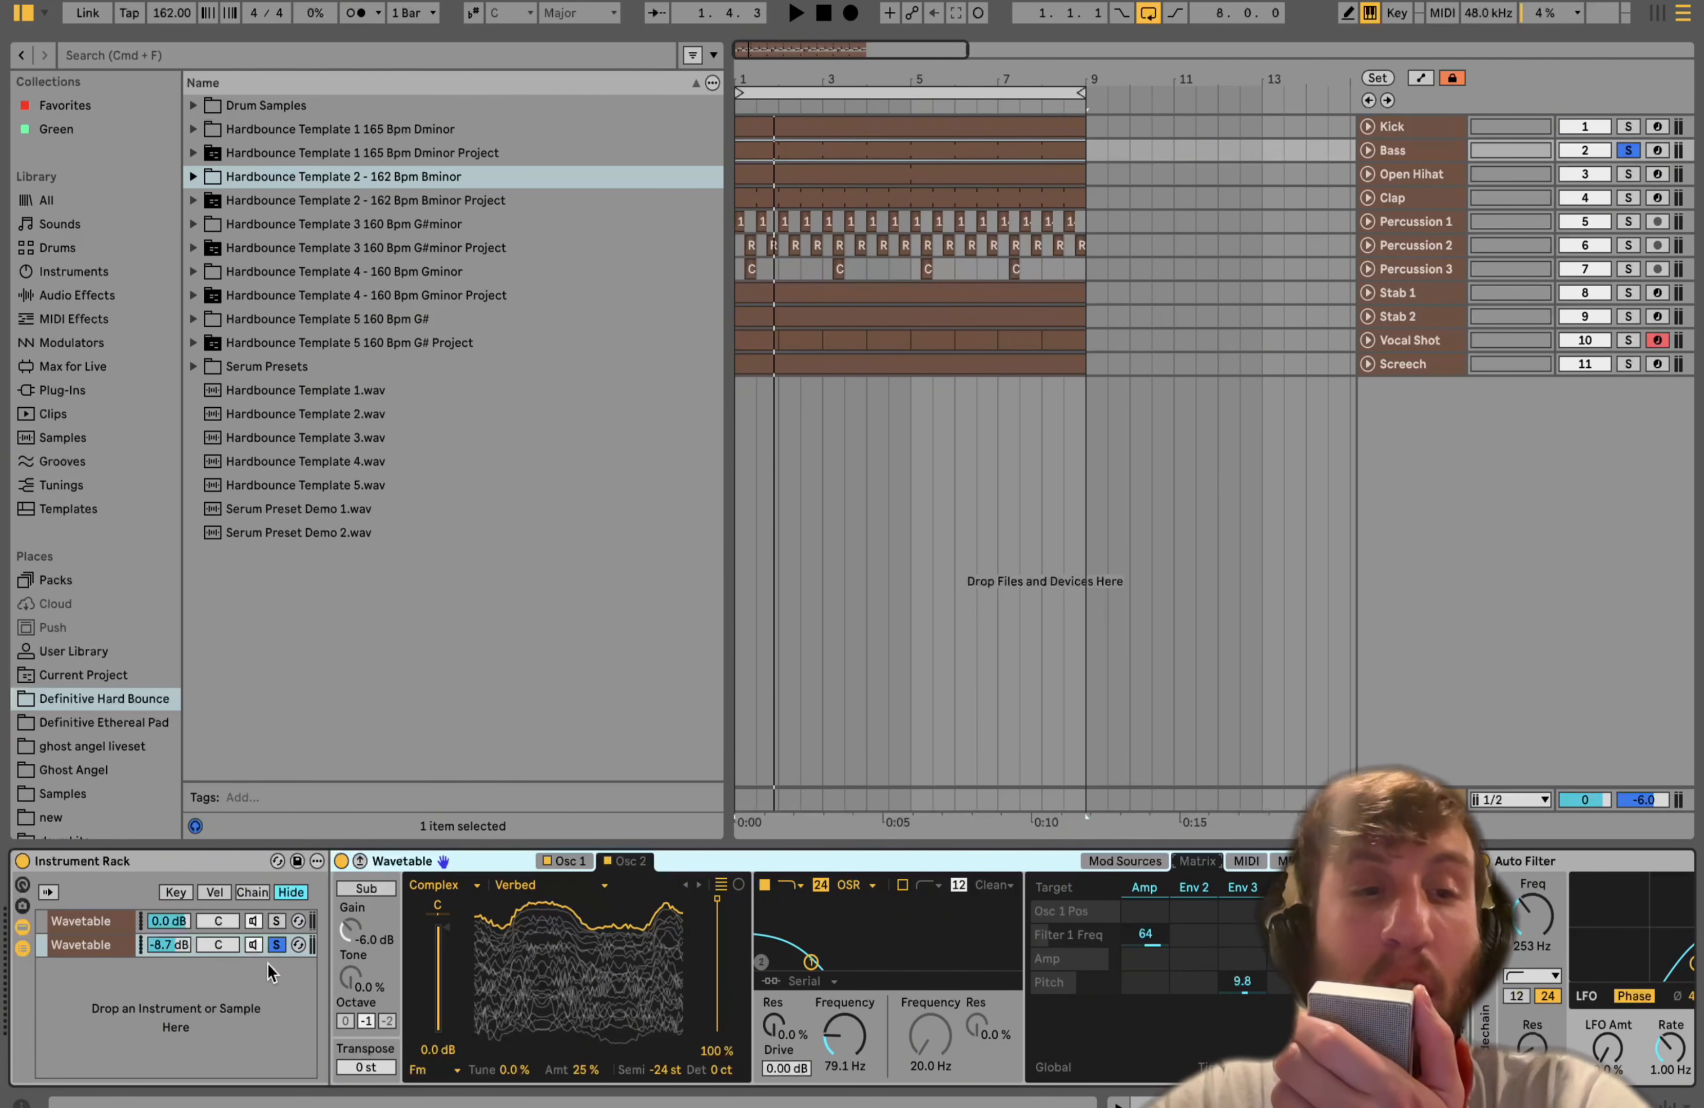
pyautogui.press('space')
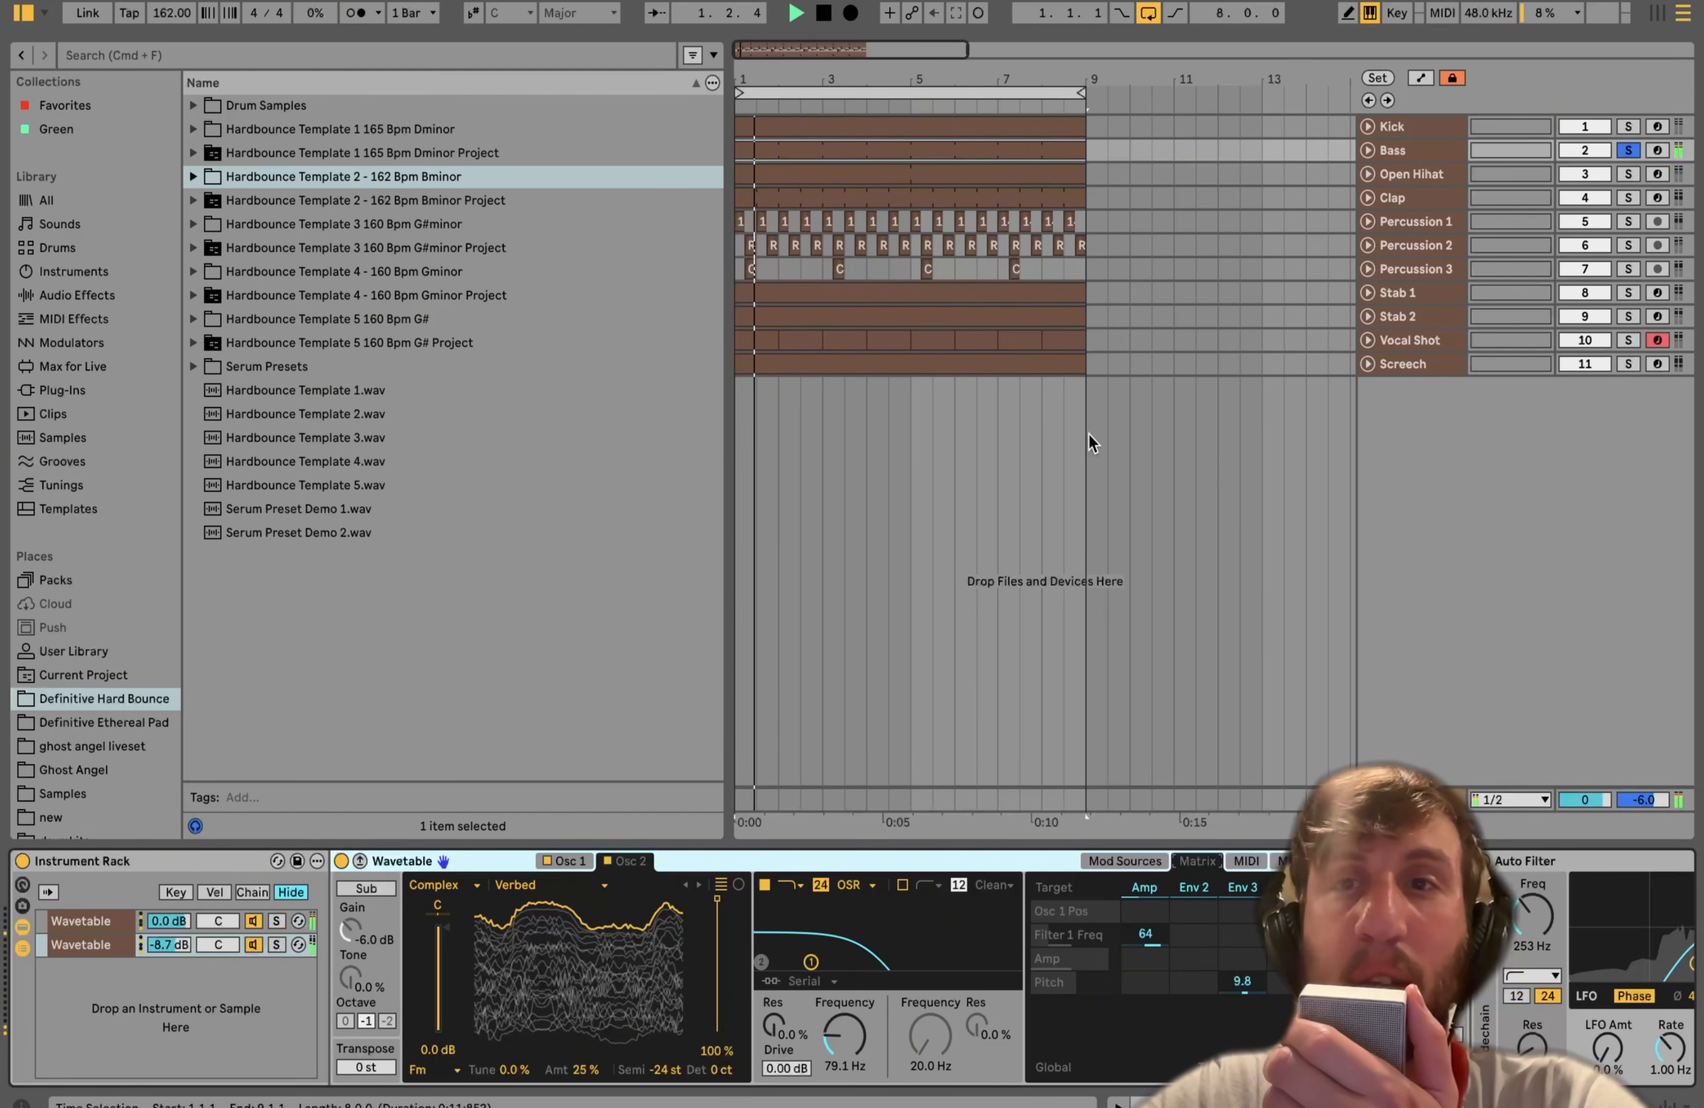
# - Unsolo the Bass, then select Open Hihat through Percussion 3 and solo them together during playback
pyautogui.click(1631, 150)
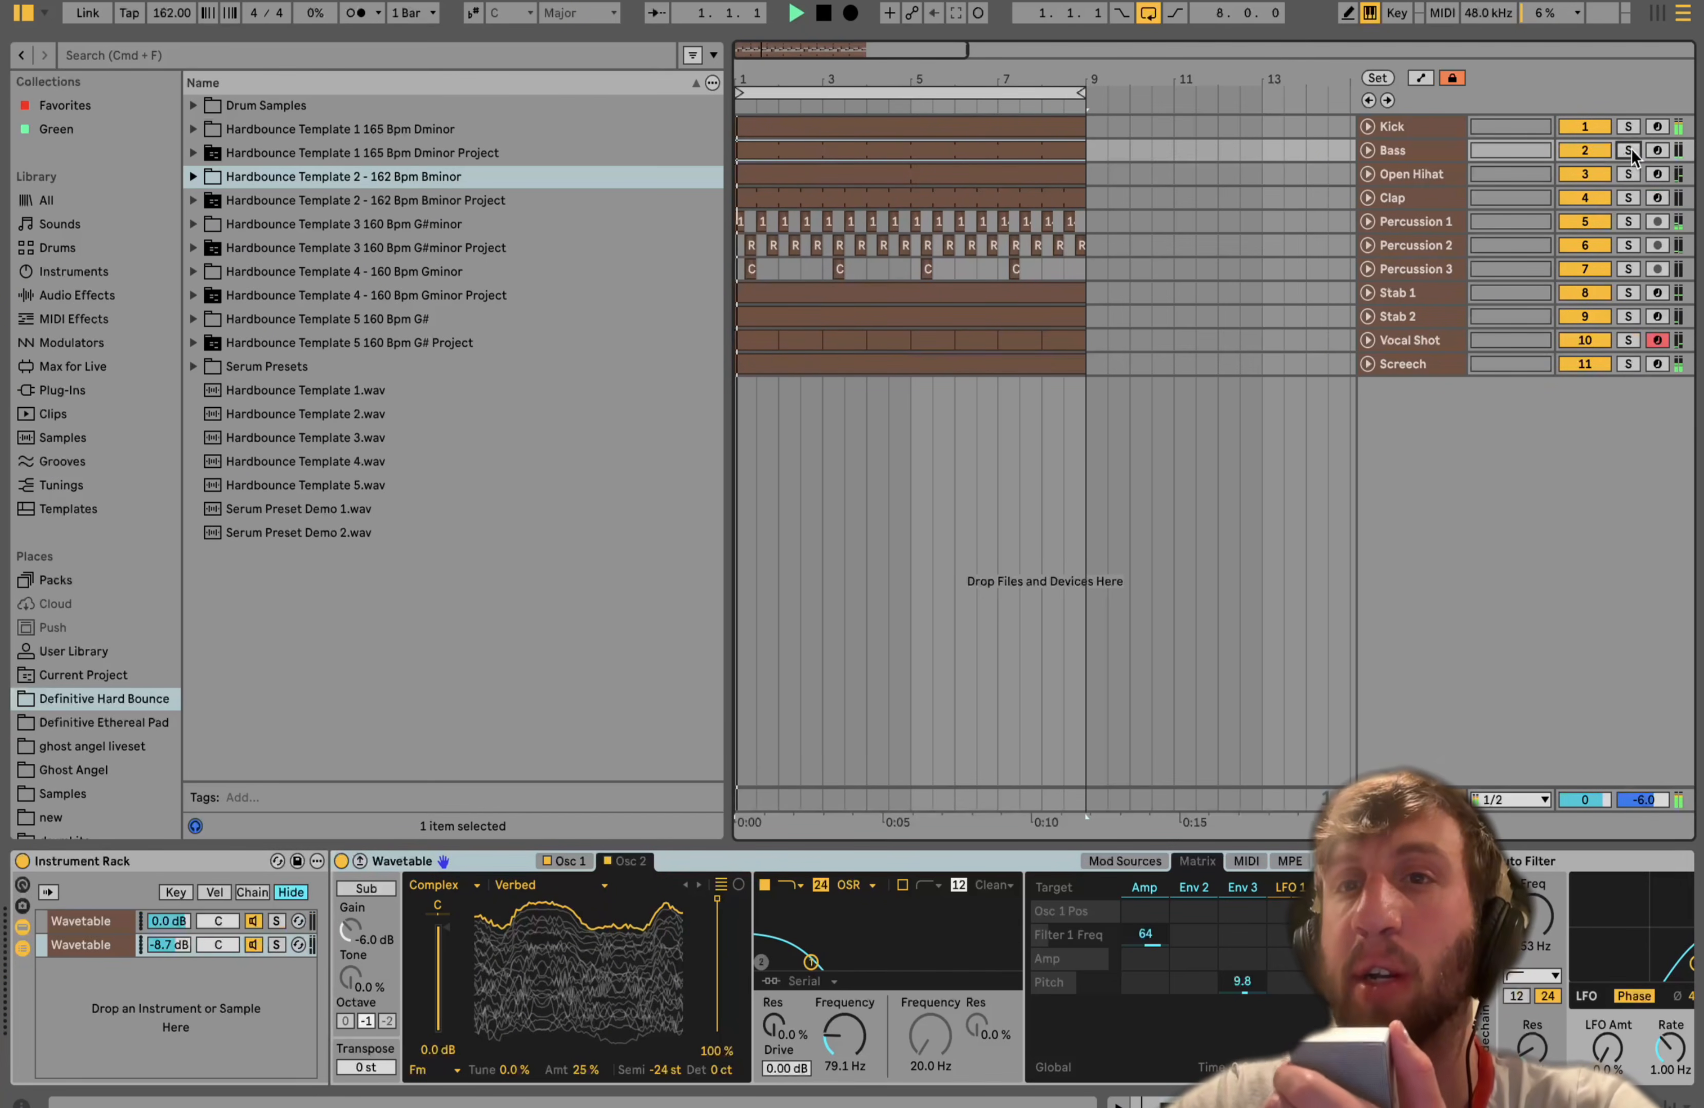
pyautogui.click(1404, 174)
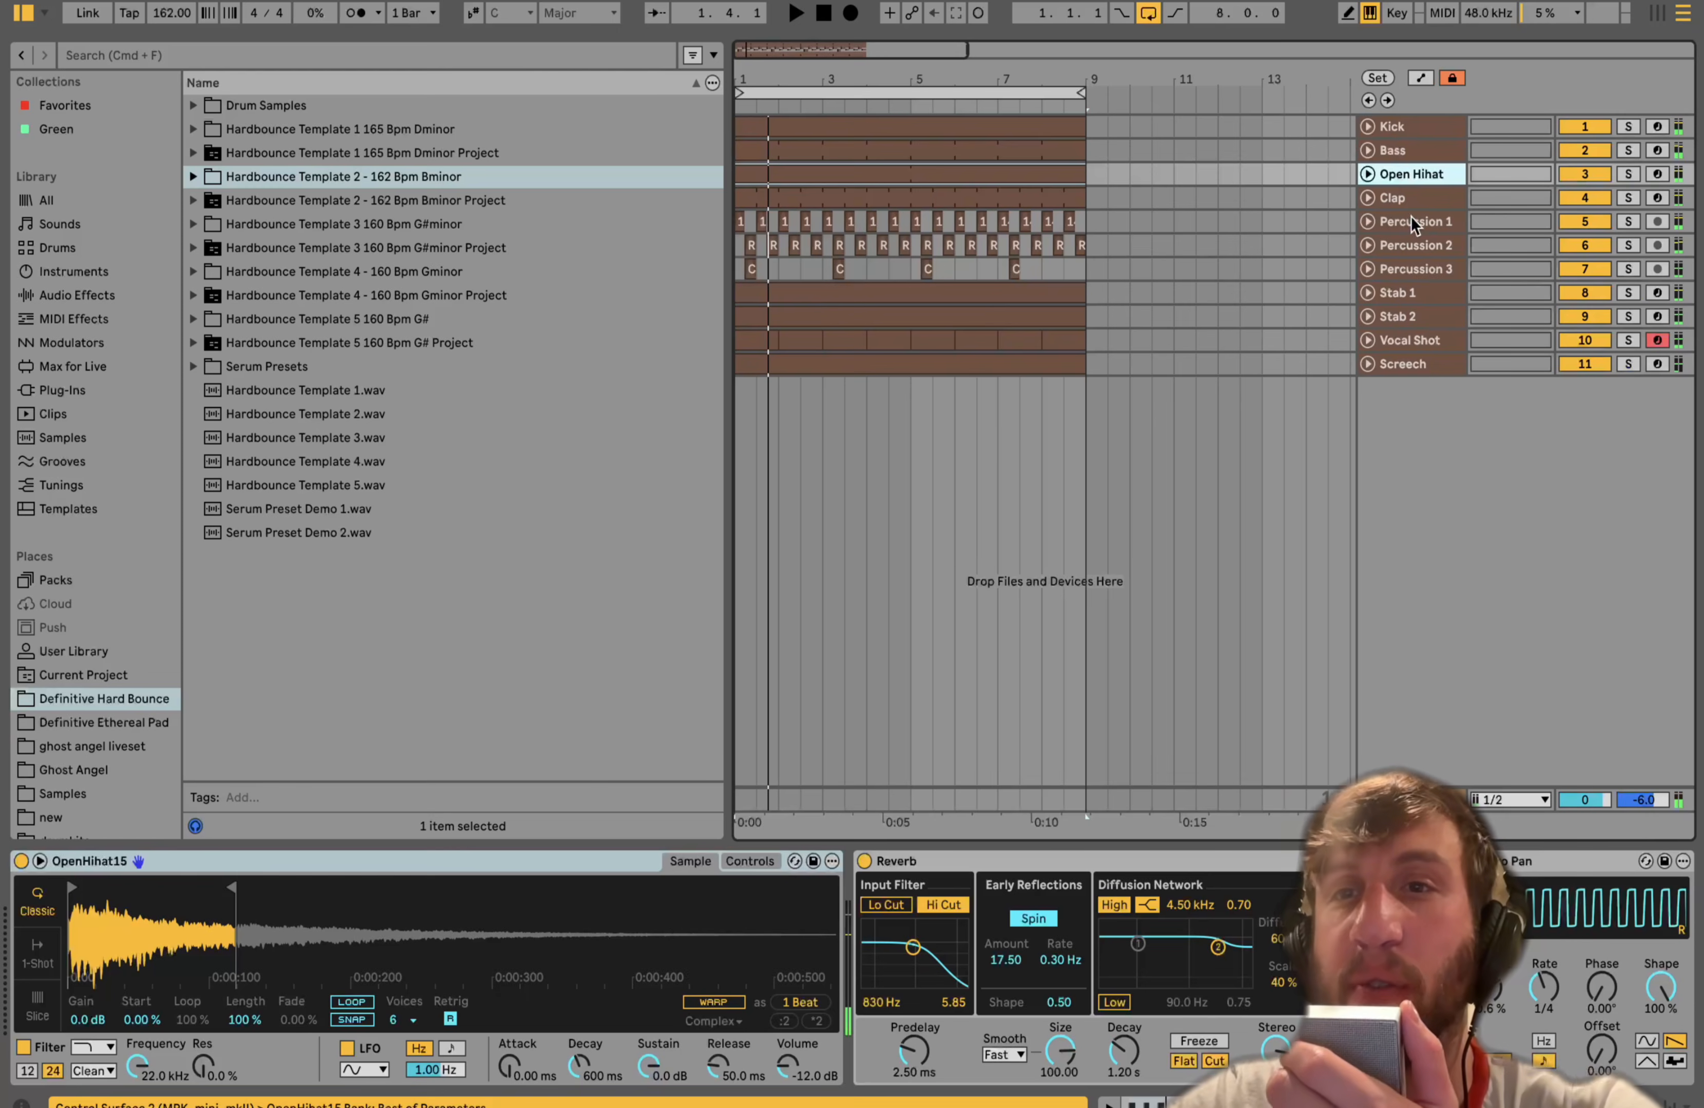
pyautogui.keyDown('shift'); pyautogui.click(1453, 267); pyautogui.keyUp('shift')
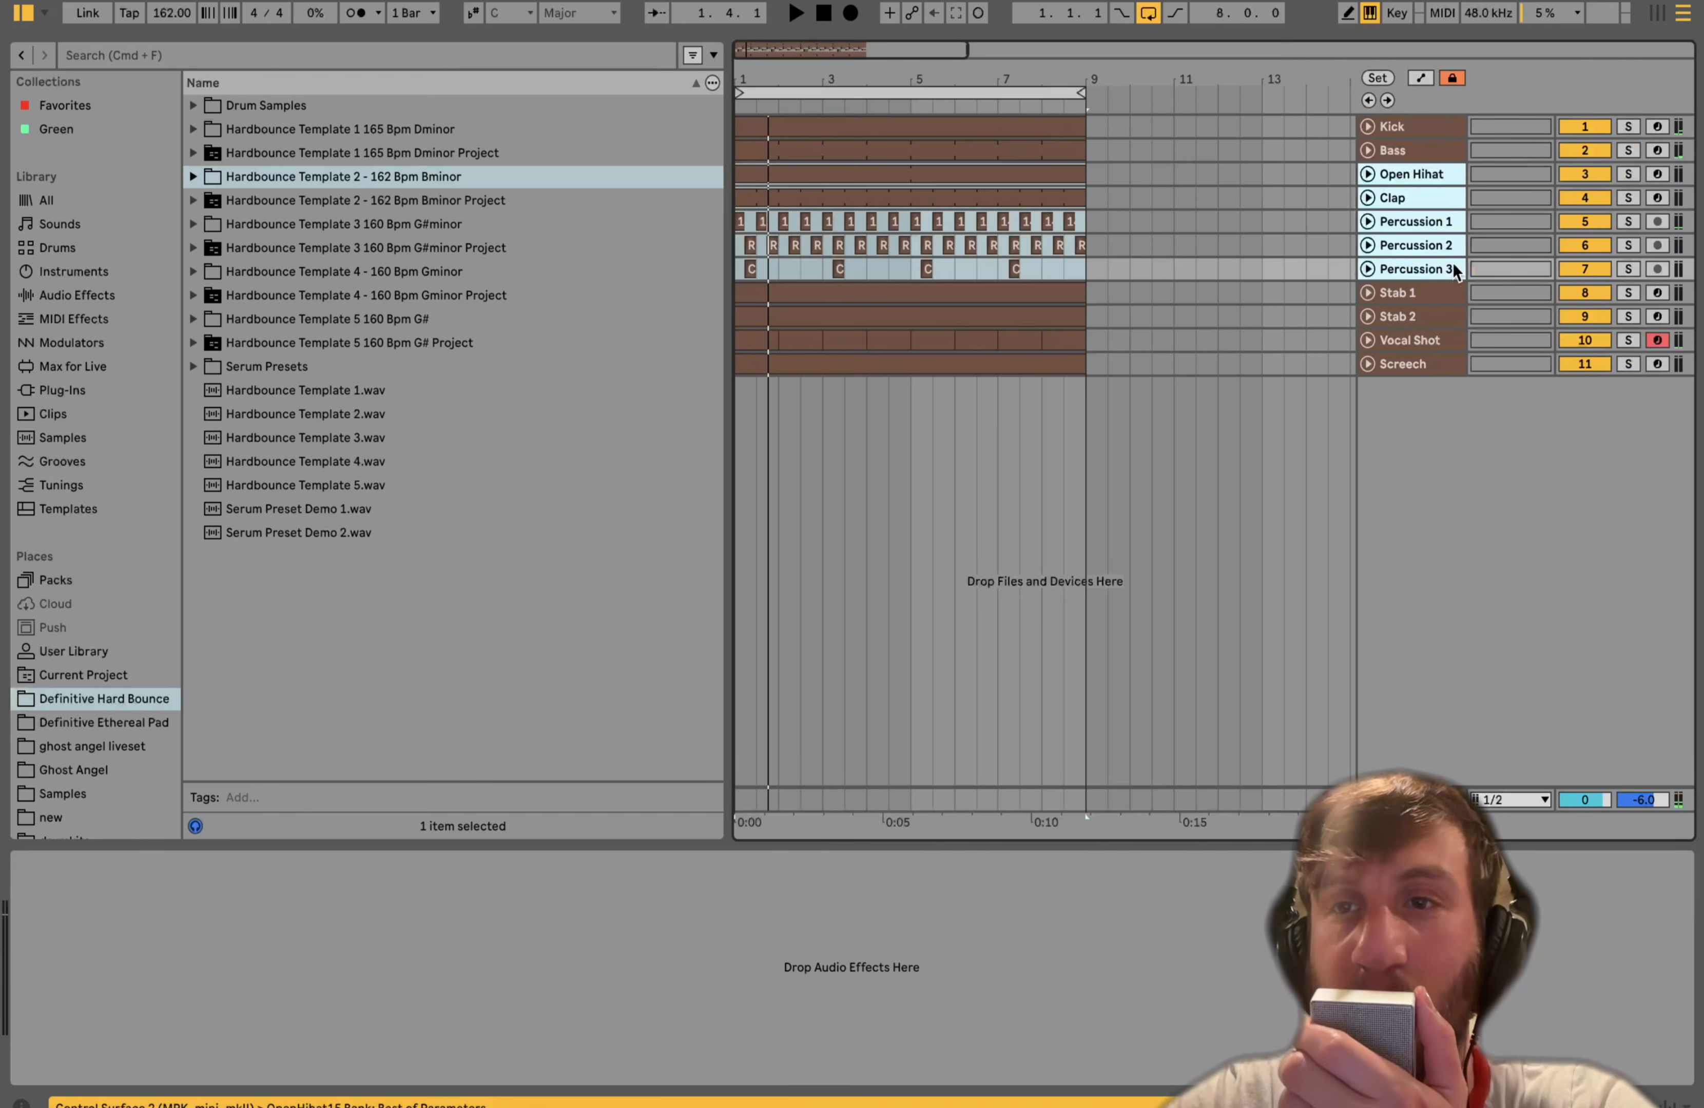
pyautogui.click(1627, 270)
pyautogui.press('space')
# - Select the Open Hihat track, solo it alone, and audition it
pyautogui.click(1429, 174)
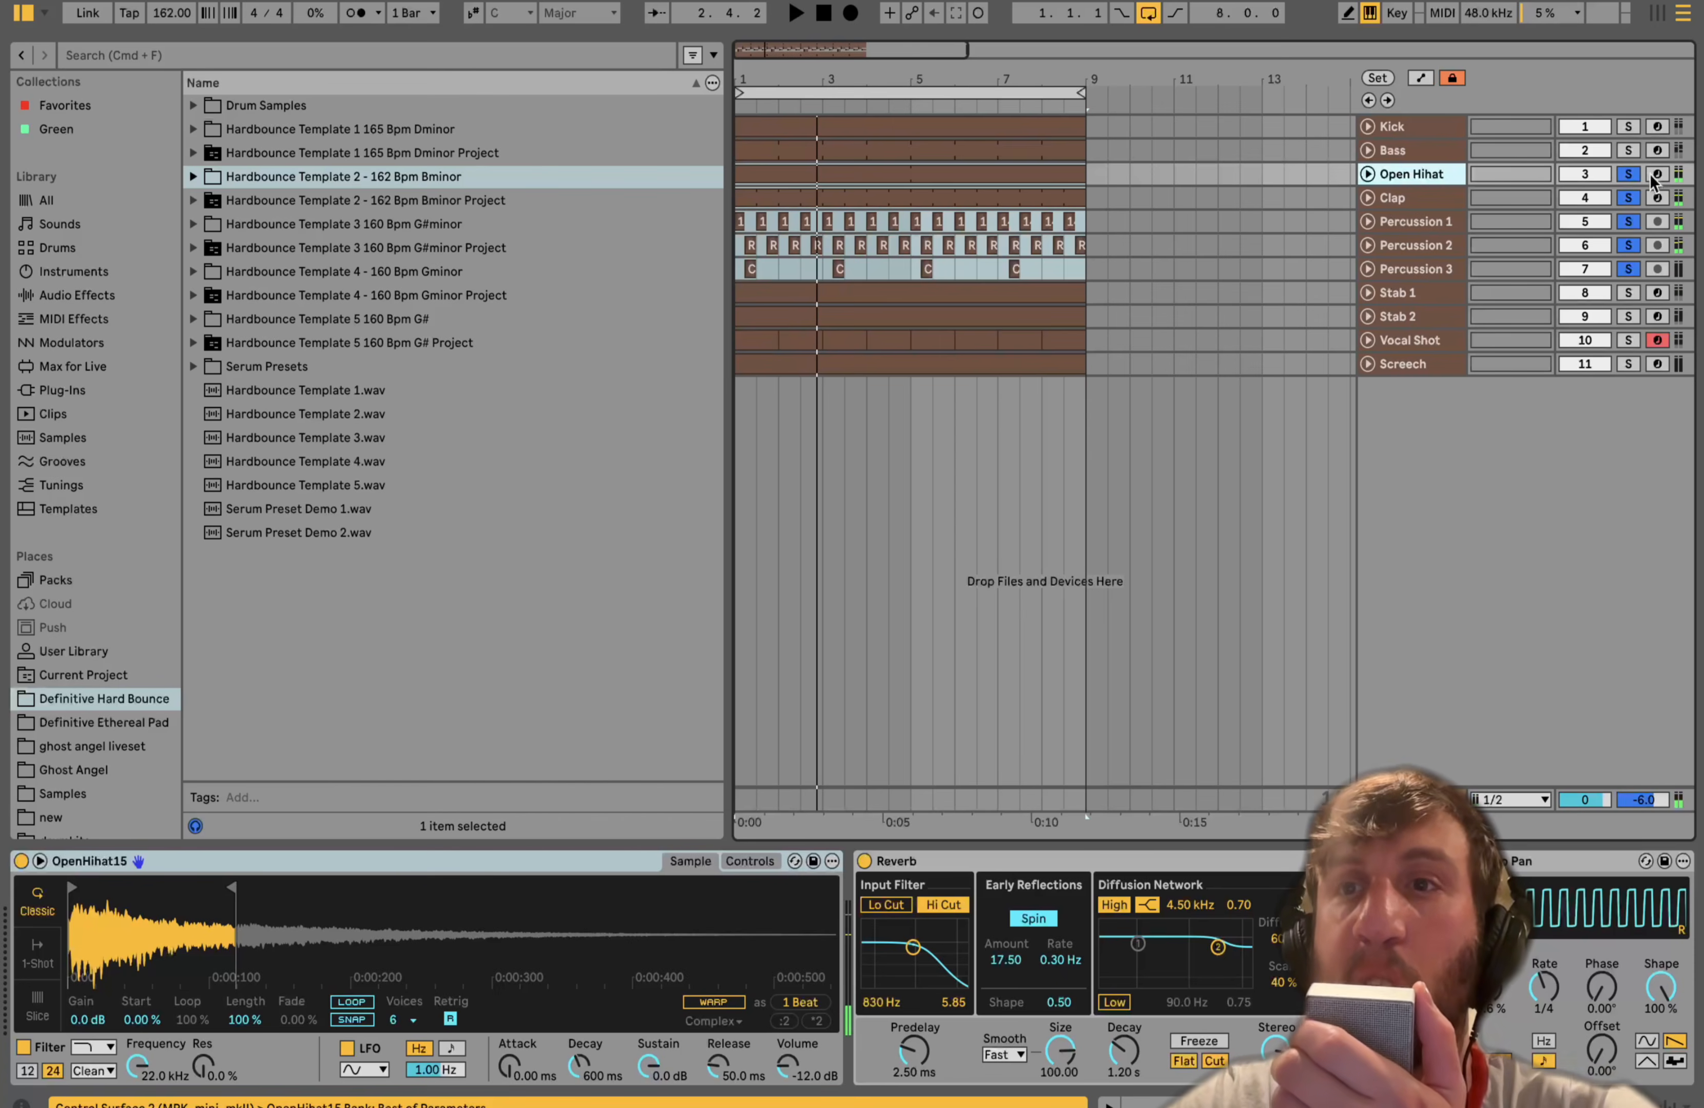
pyautogui.click(1628, 174)
pyautogui.press('space')
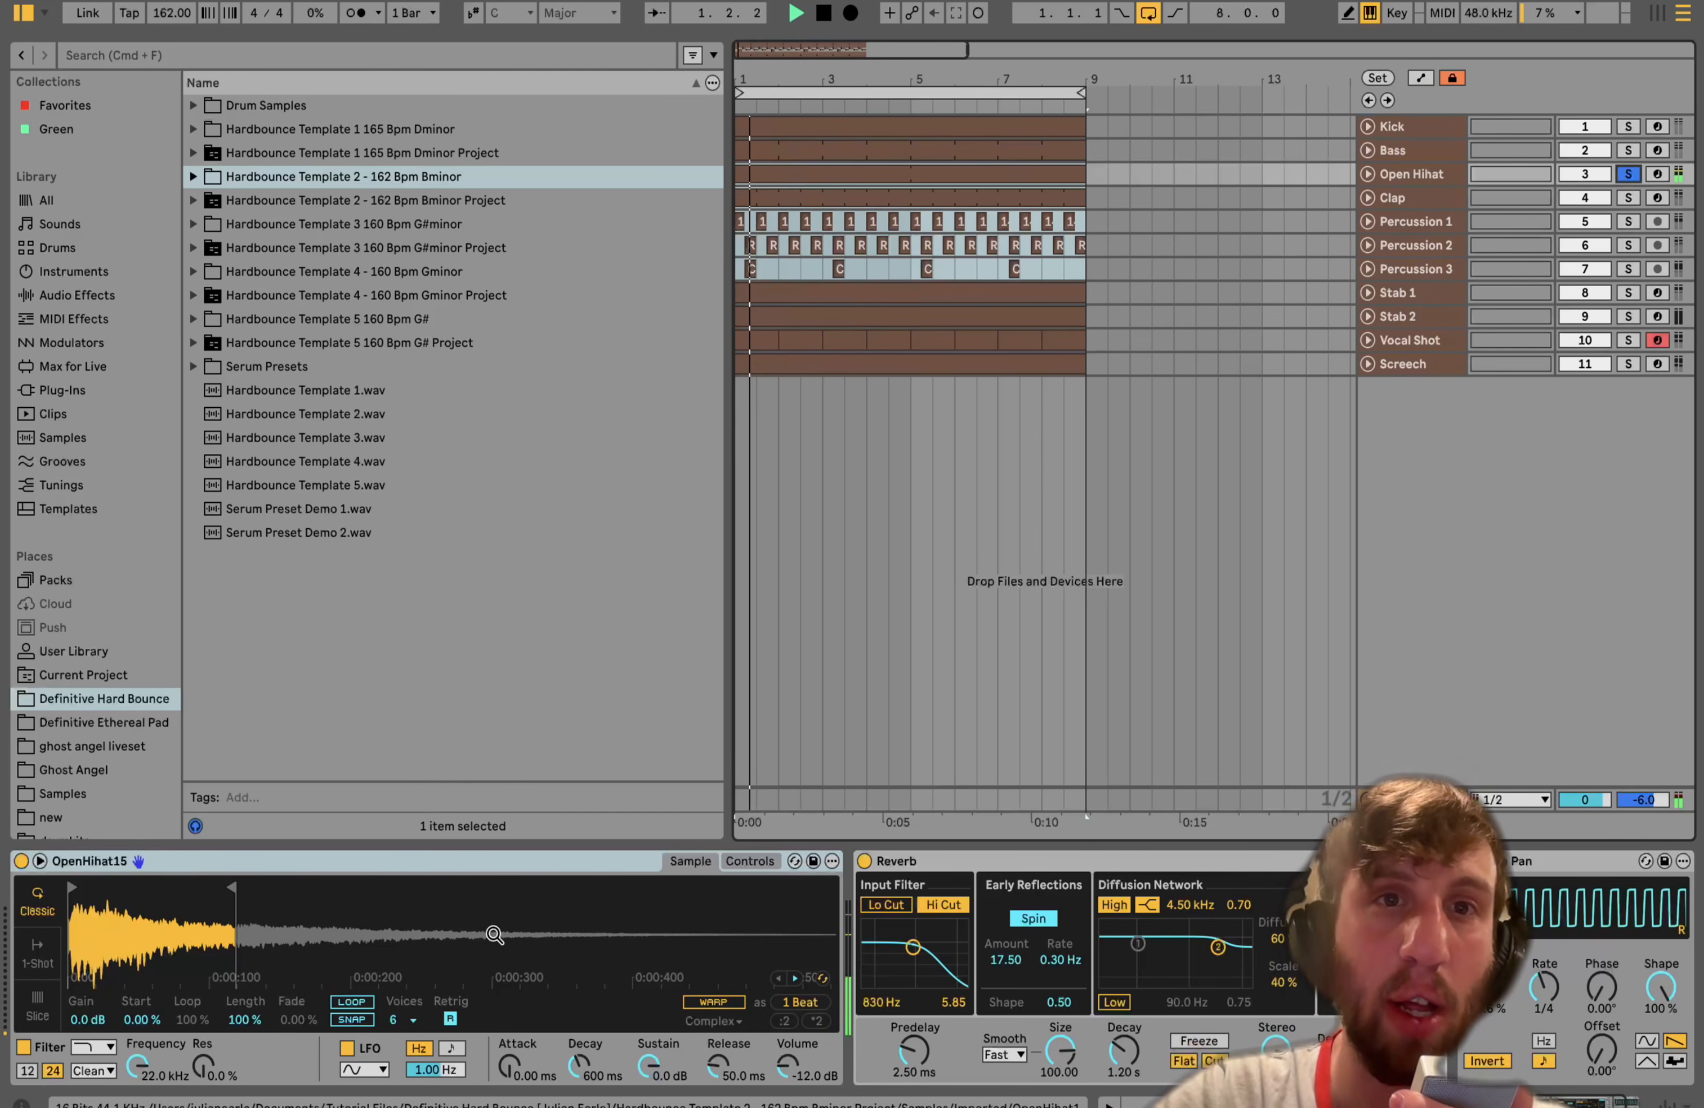
pyautogui.press('space')
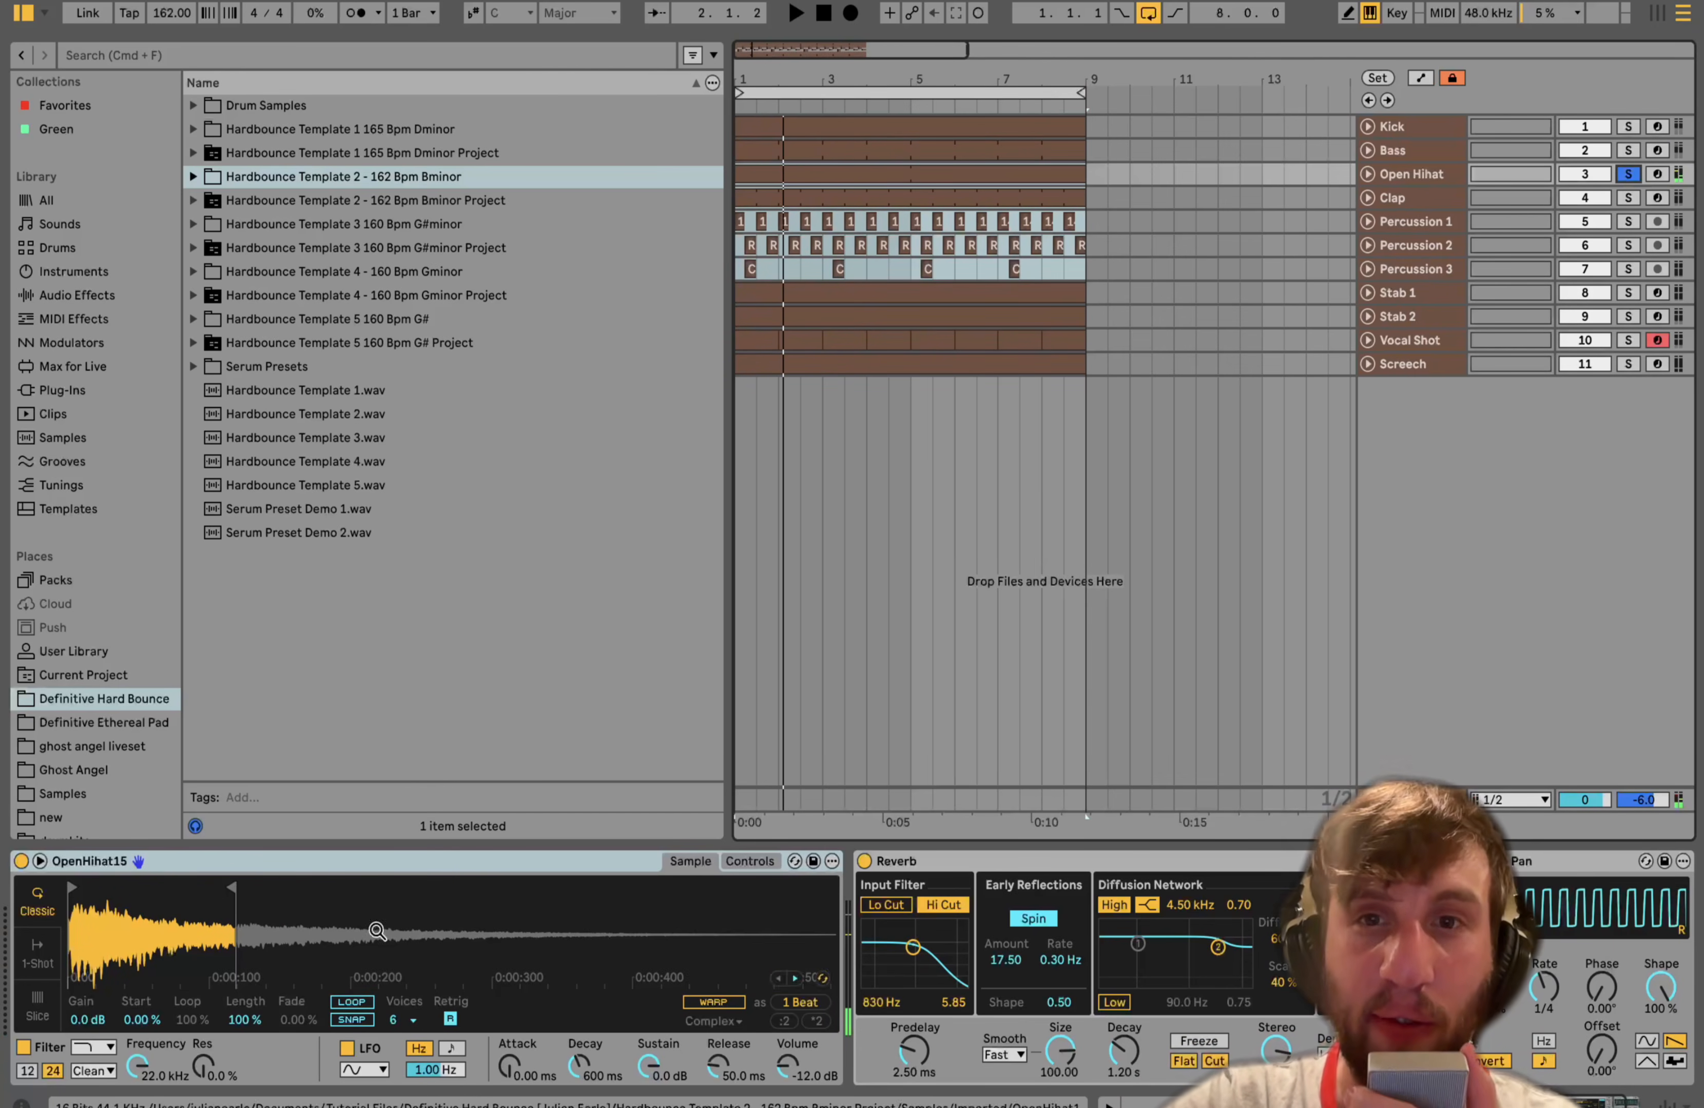
# - Add the Kick to the solo and audition it with the Open Hihat while viewing the hi-hat's Reverb device
pyautogui.click(1628, 127)
pyautogui.press('space')
pyautogui.click(1432, 173)
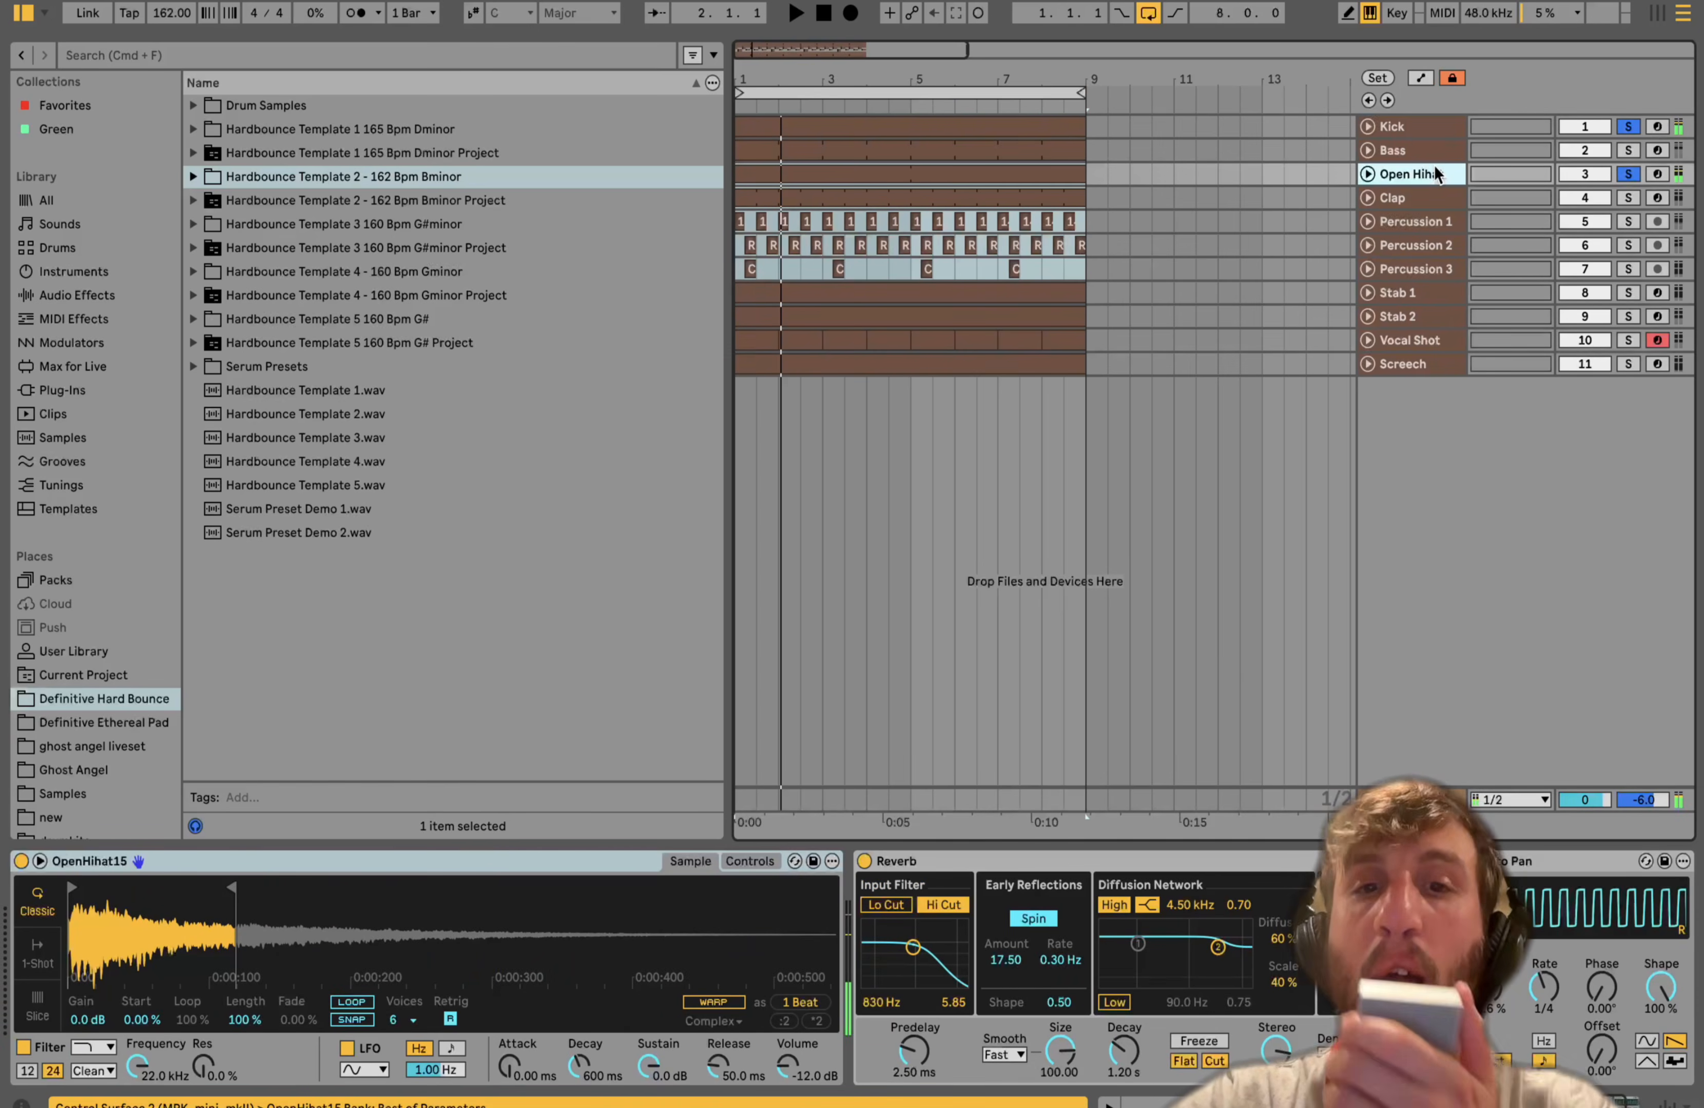
pyautogui.hscroll(5, 1173, 1020)
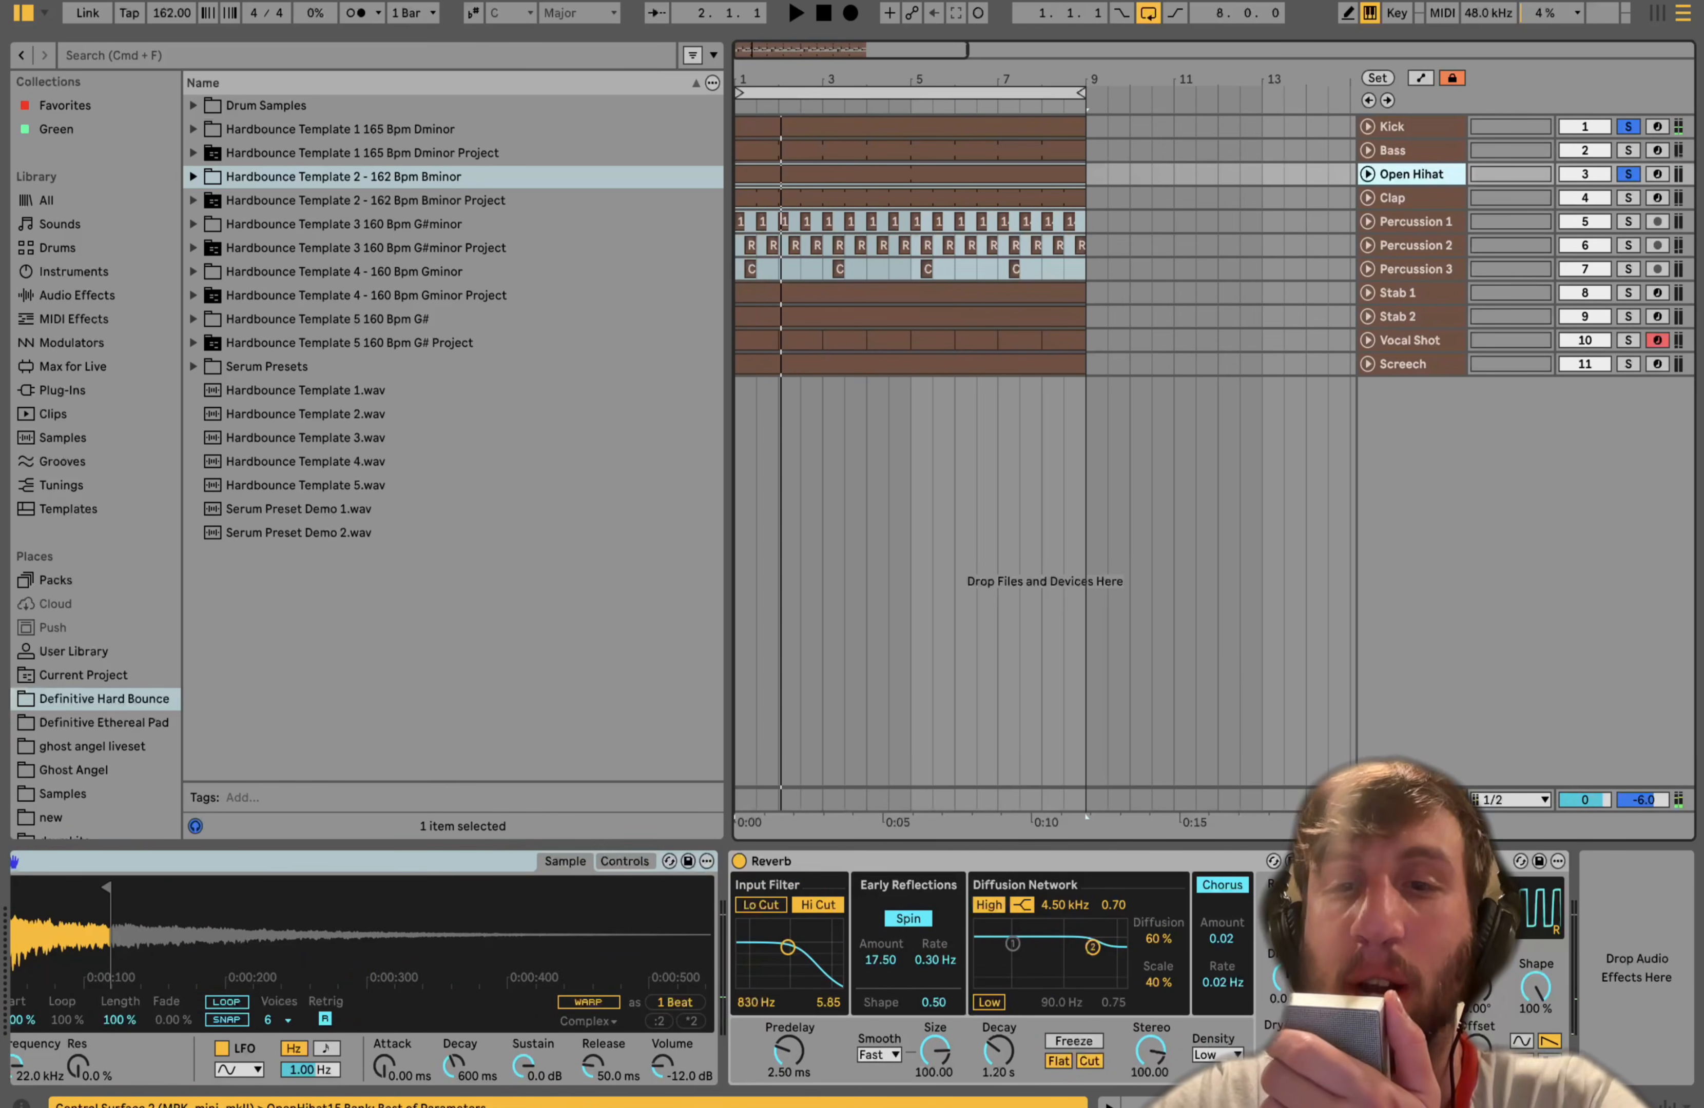
pyautogui.press('space')
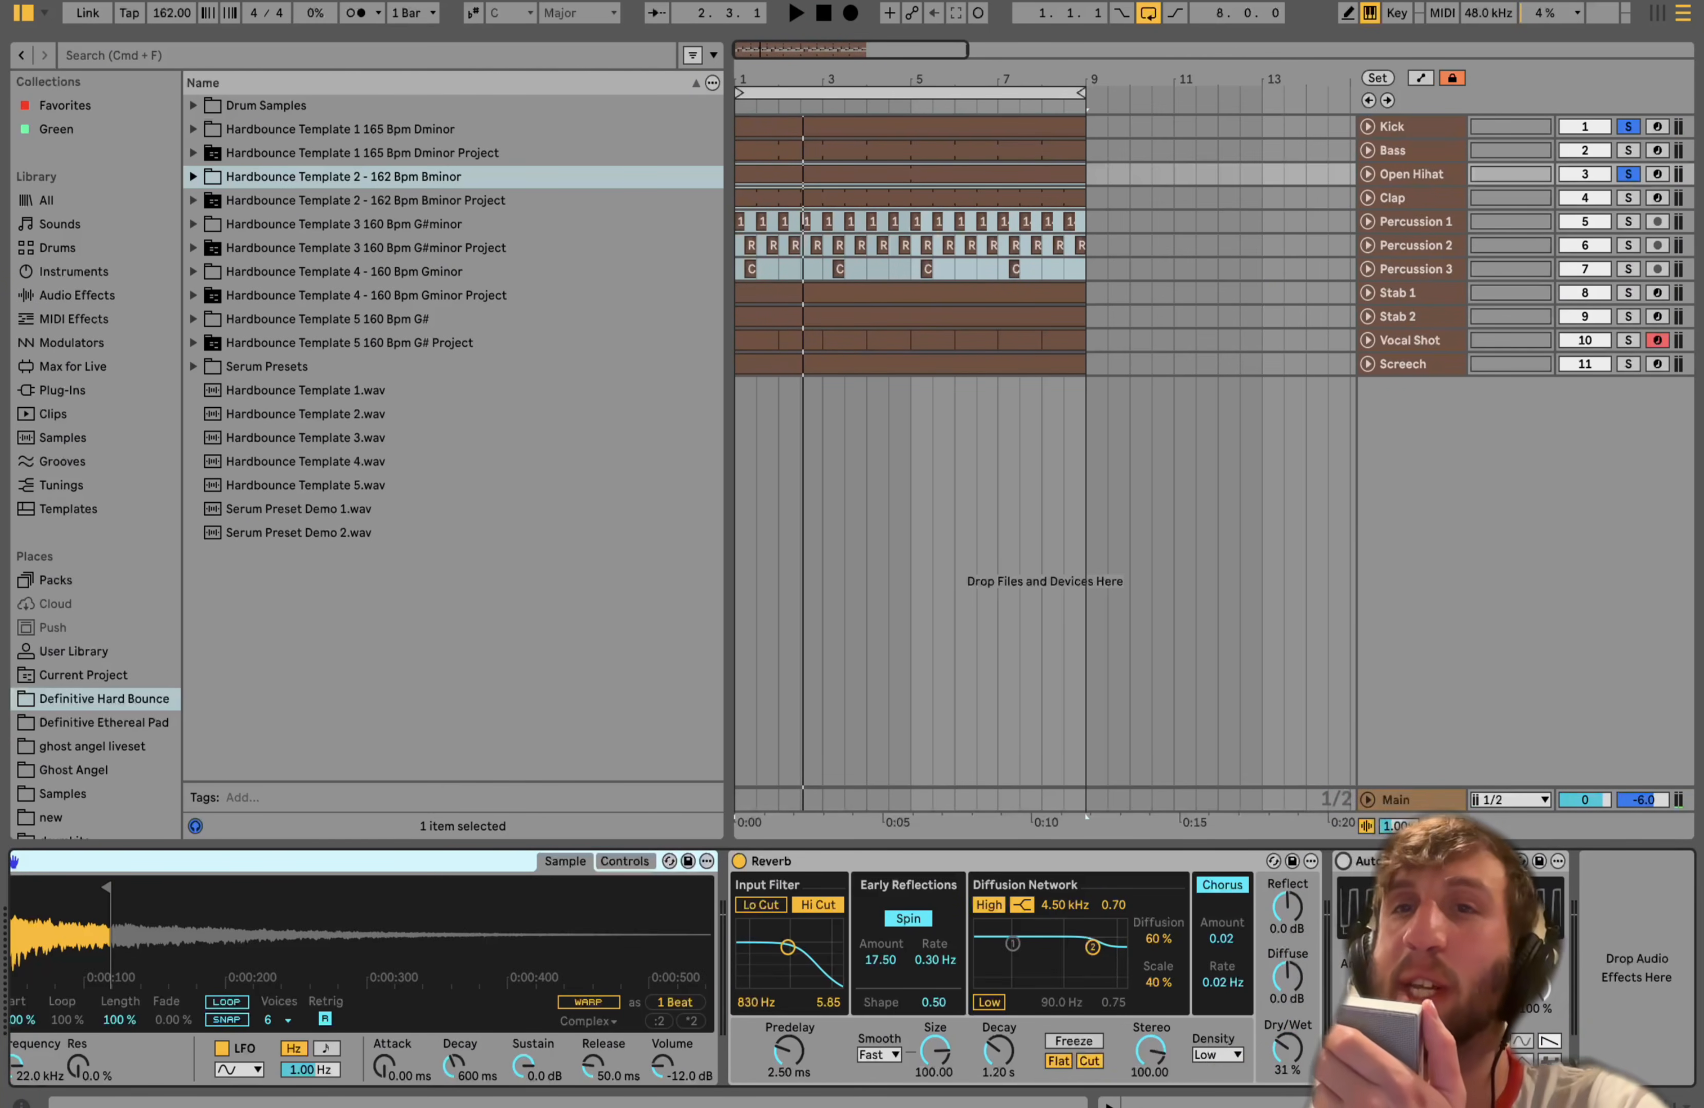
pyautogui.press('space')
pyautogui.press('space')
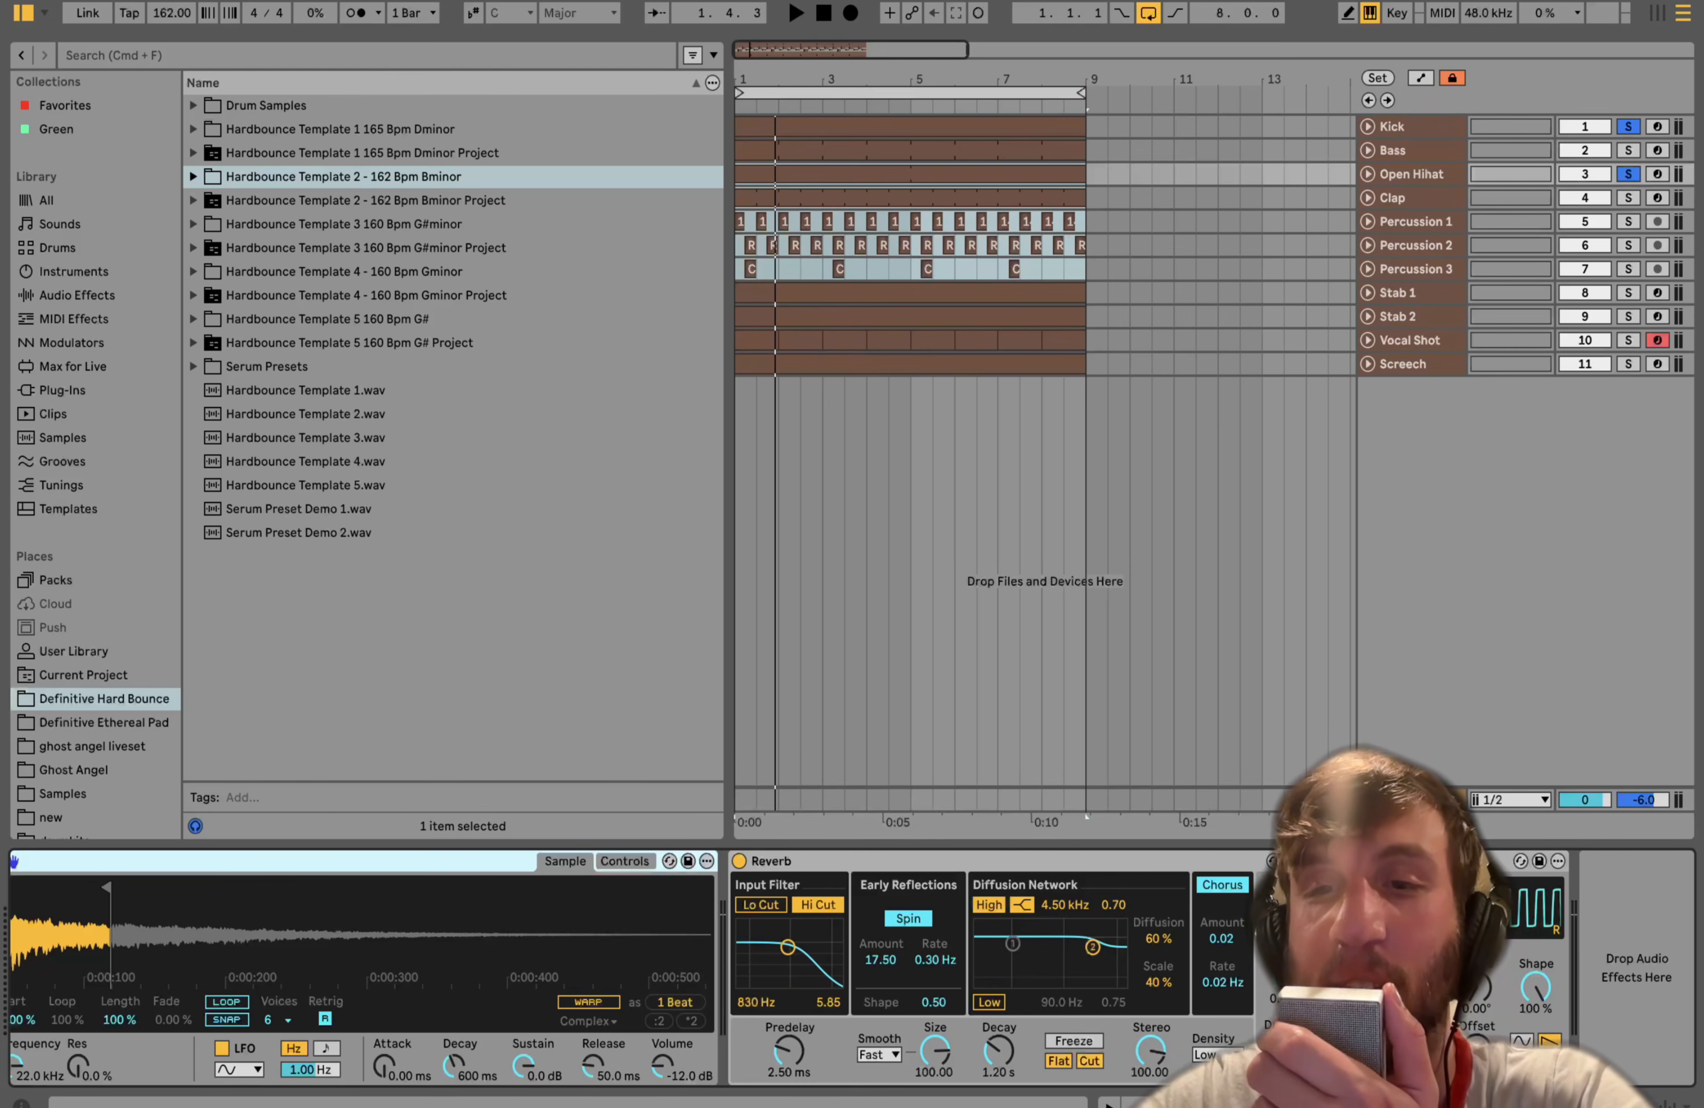
pyautogui.press('space')
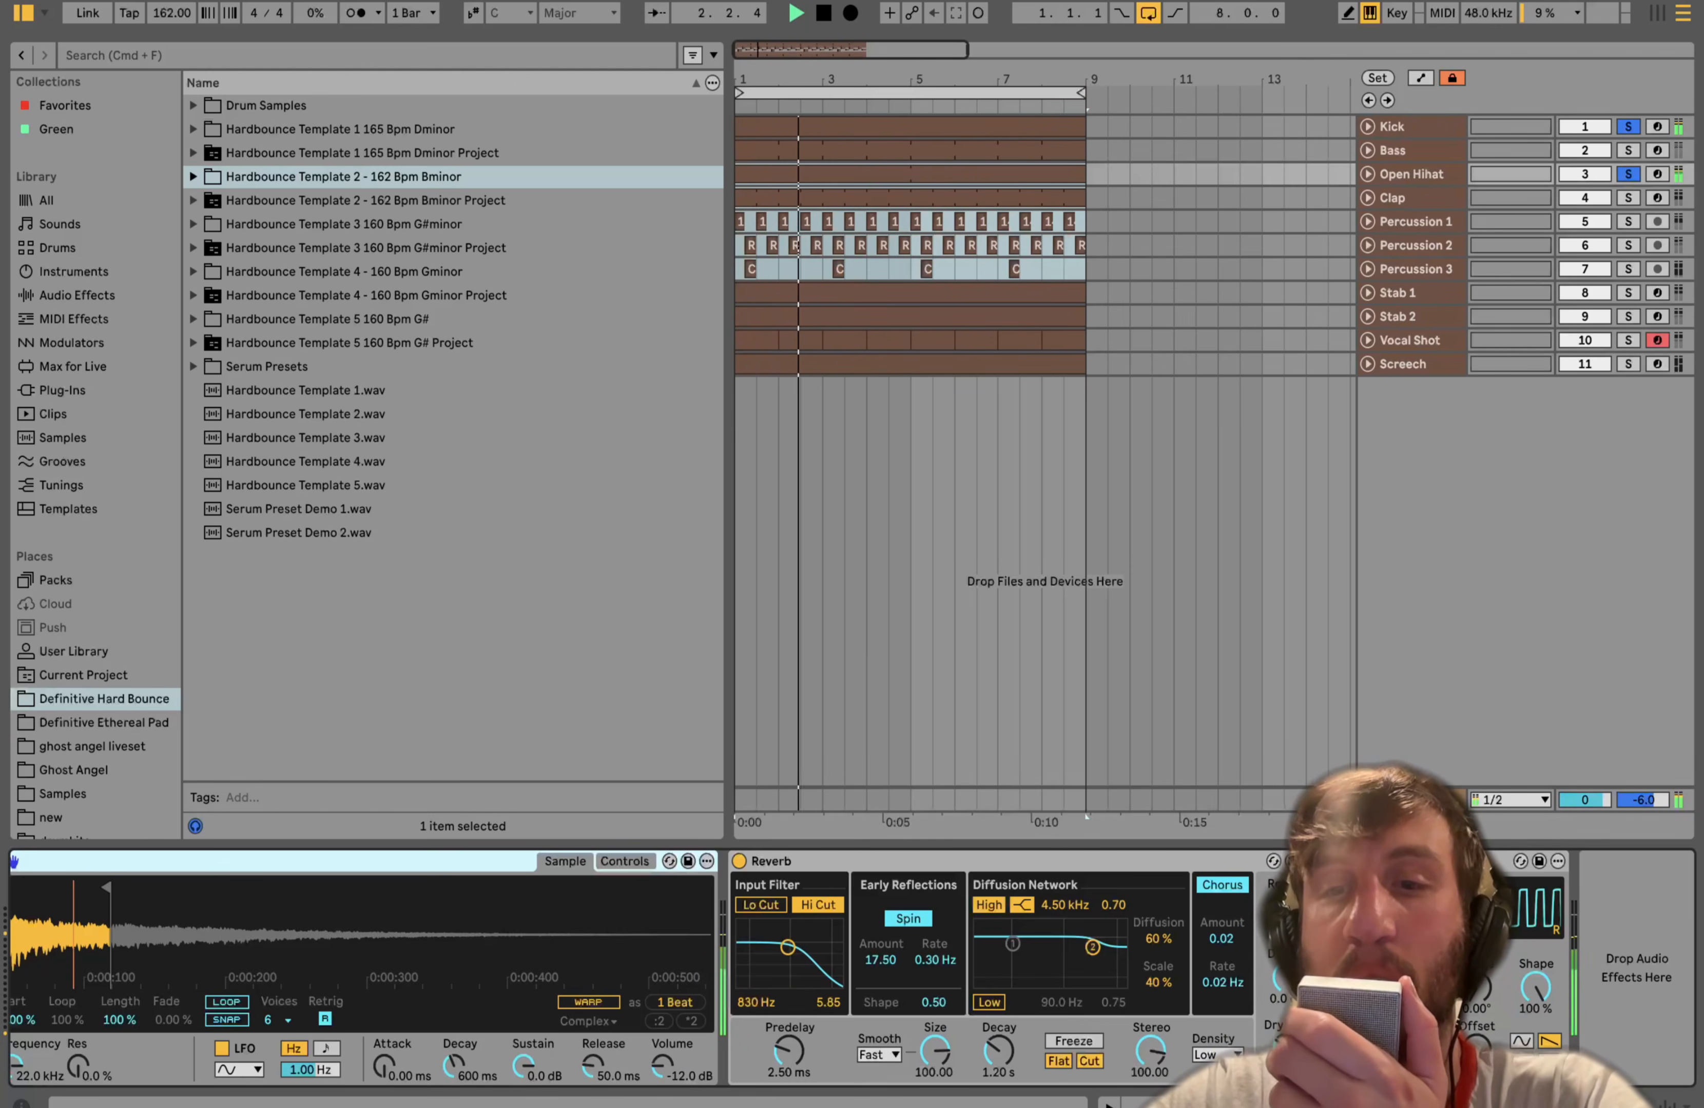
pyautogui.press('space')
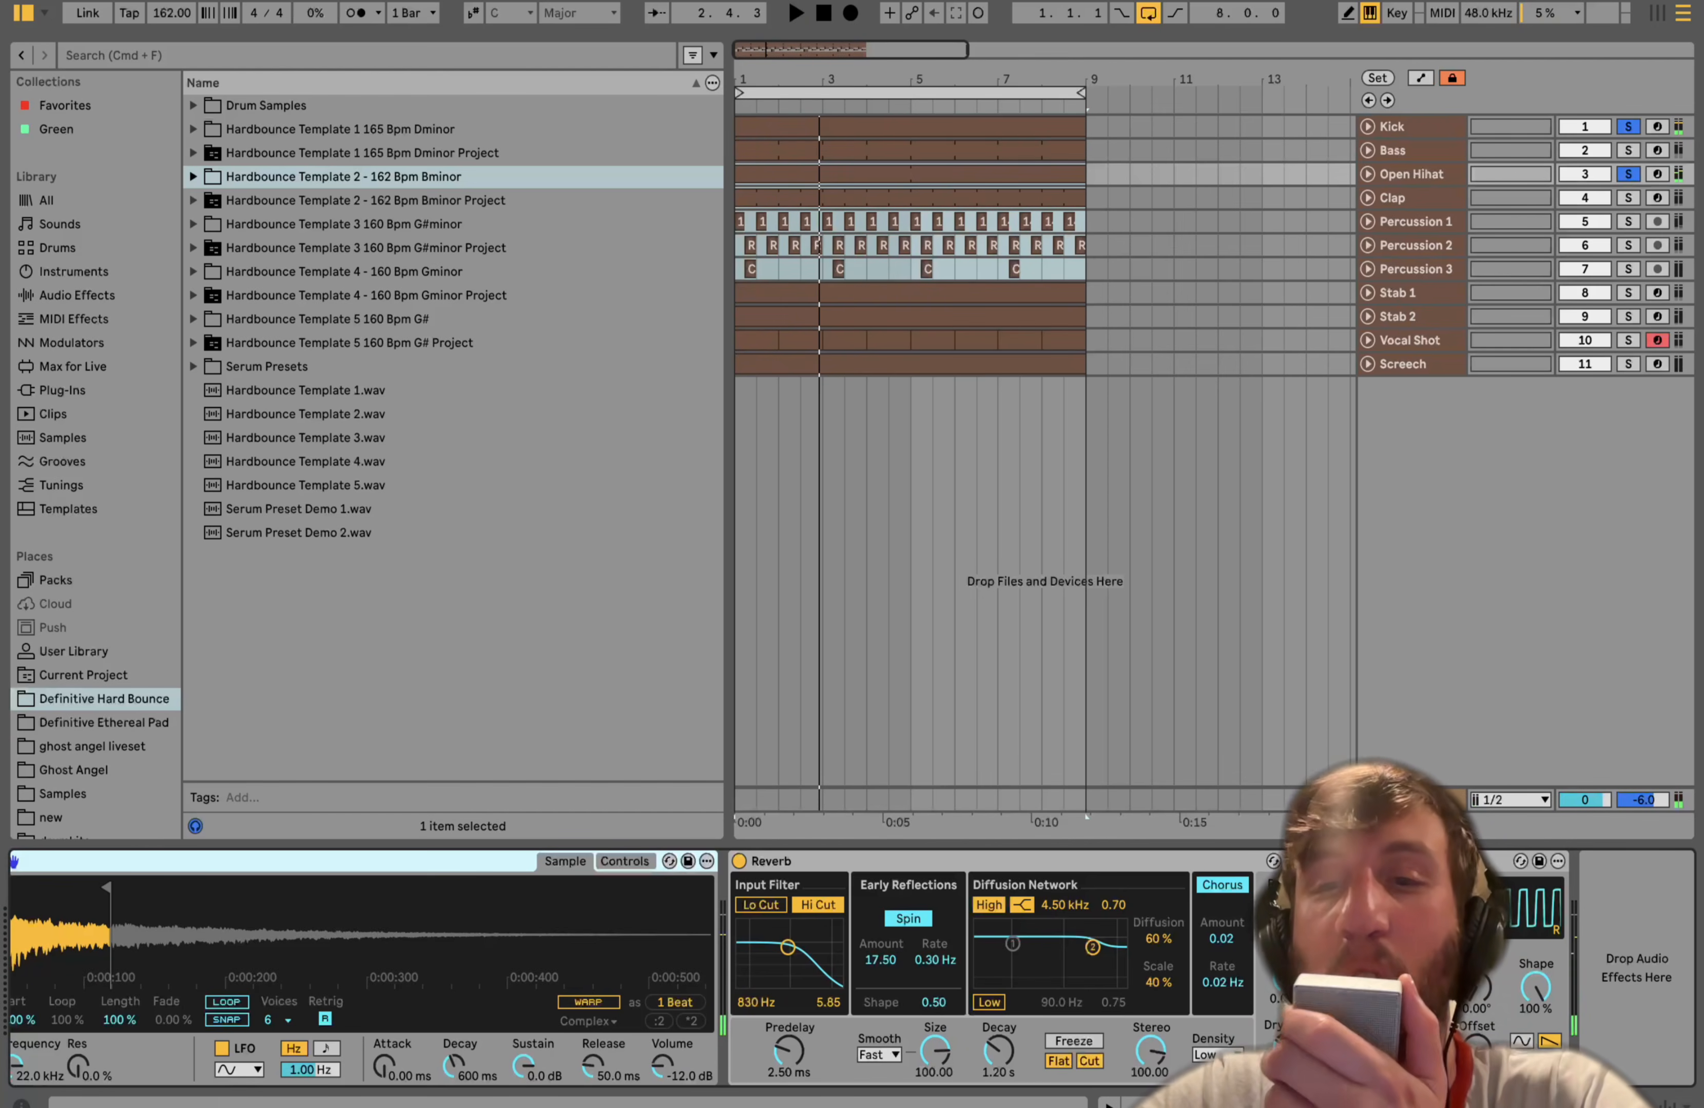
pyautogui.press('space')
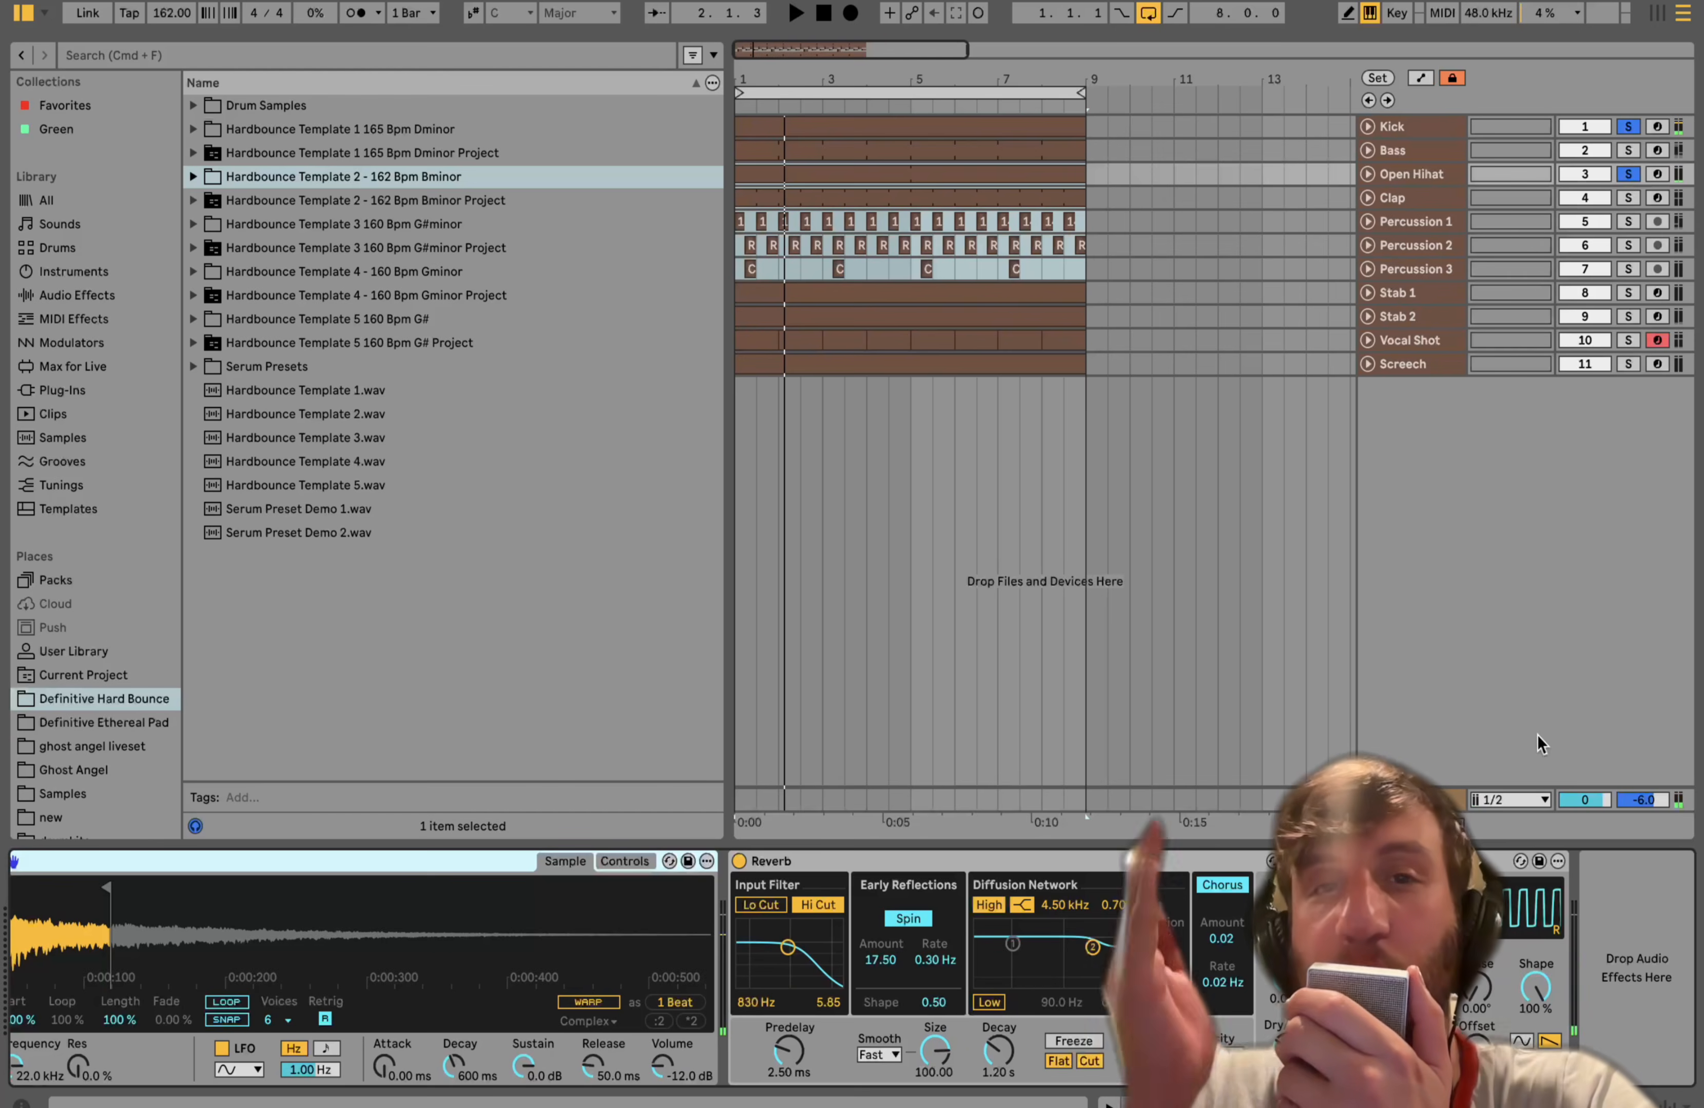
# - Clear the solos and play the full mix
pyautogui.click(1628, 175)
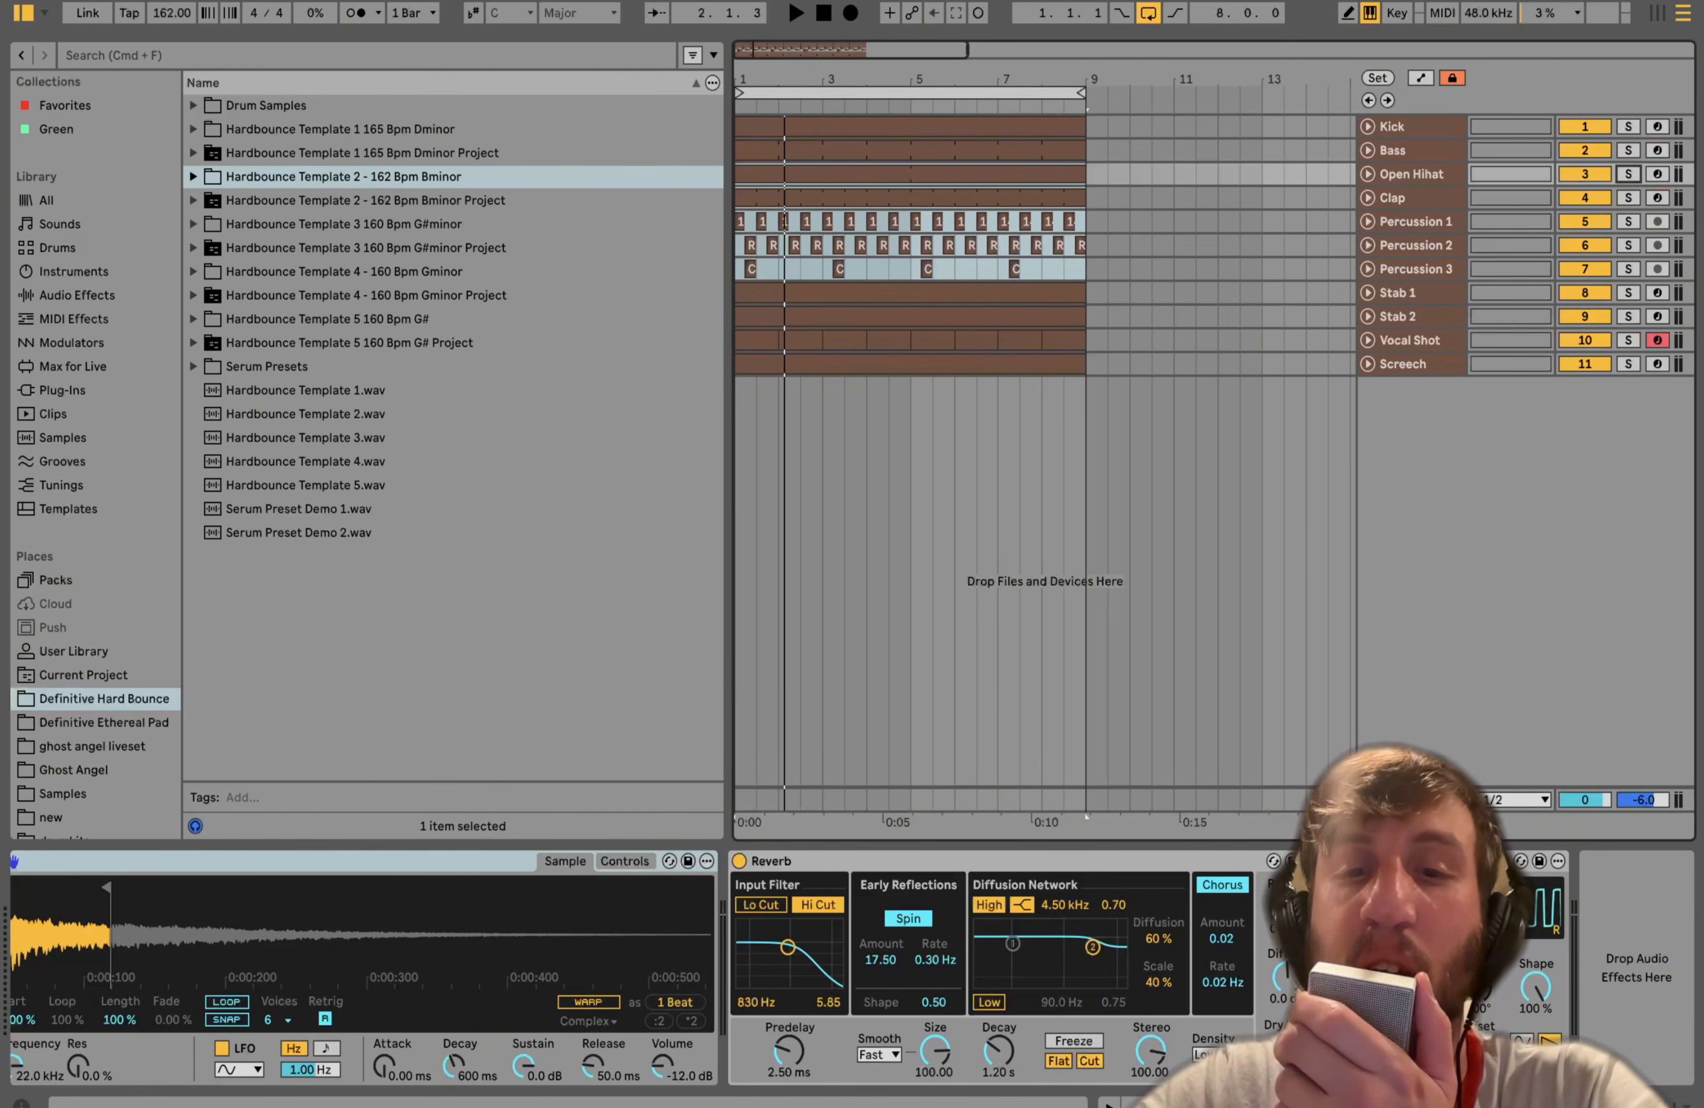
pyautogui.press('space')
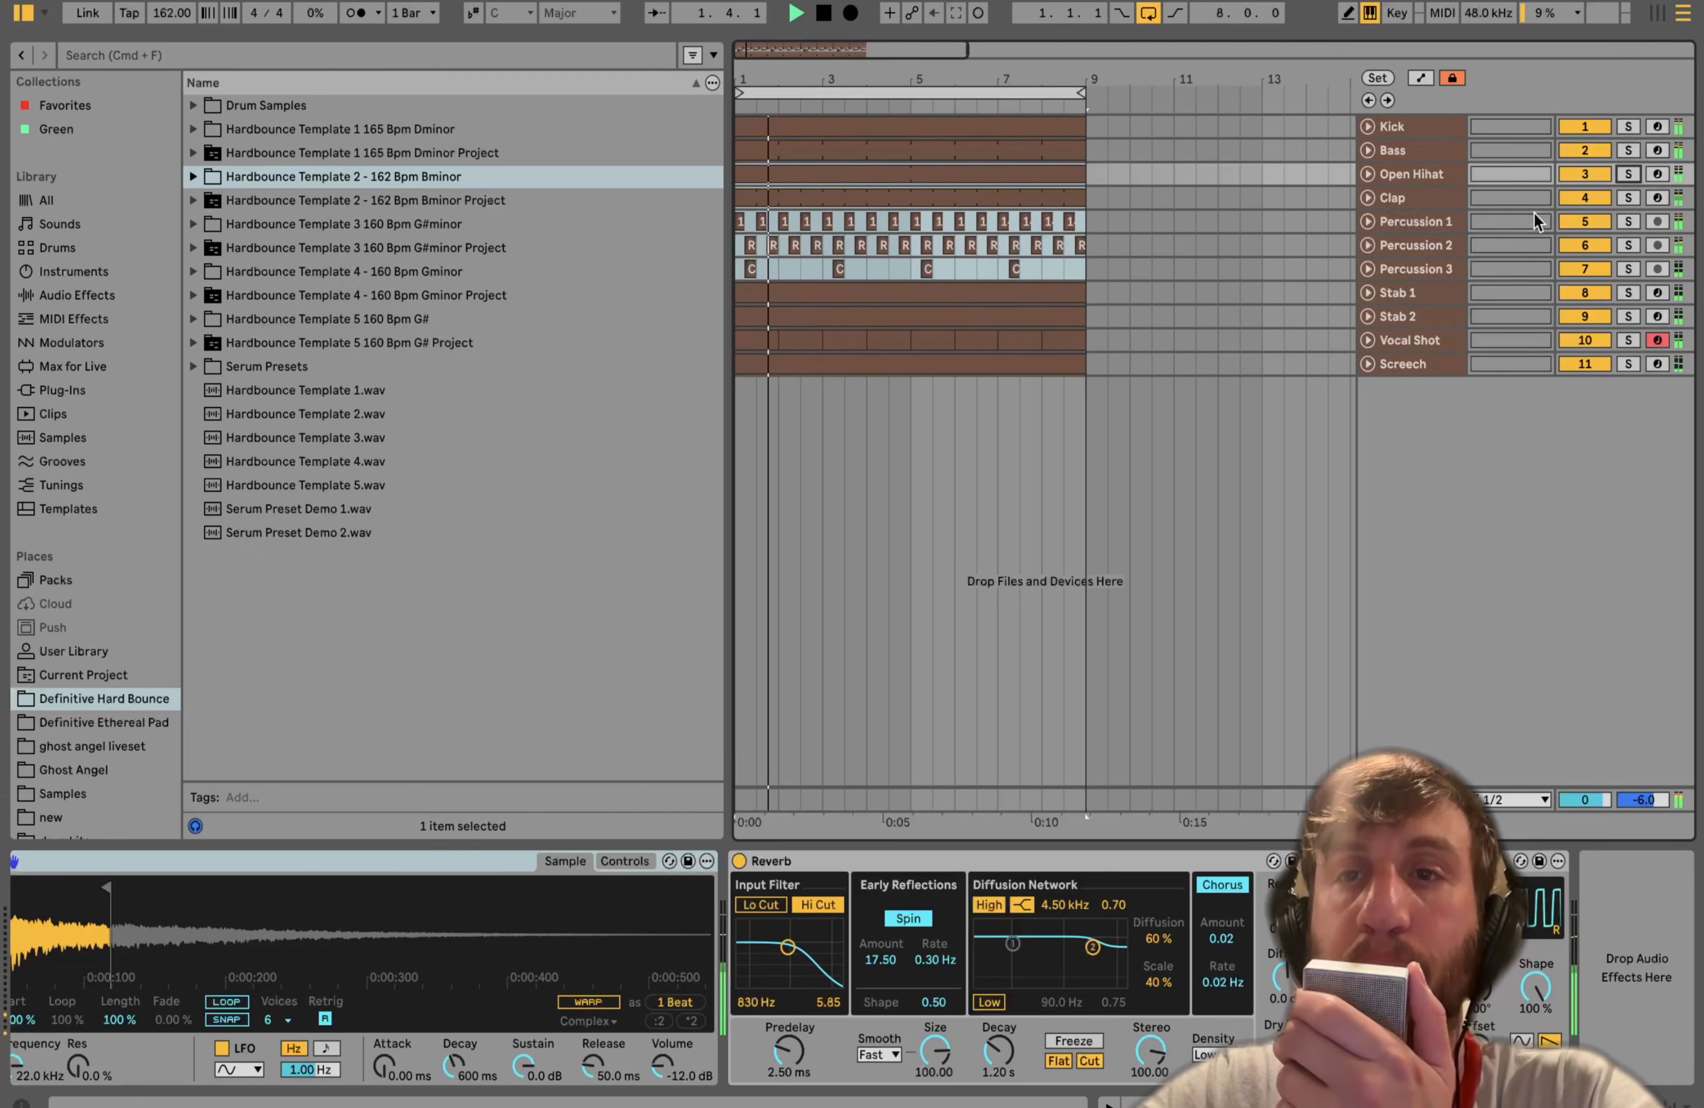
pyautogui.press('space')
# - Solo the Clap, add the Kick to the solo, and audition them while viewing the Clap sample
pyautogui.click(1628, 198)
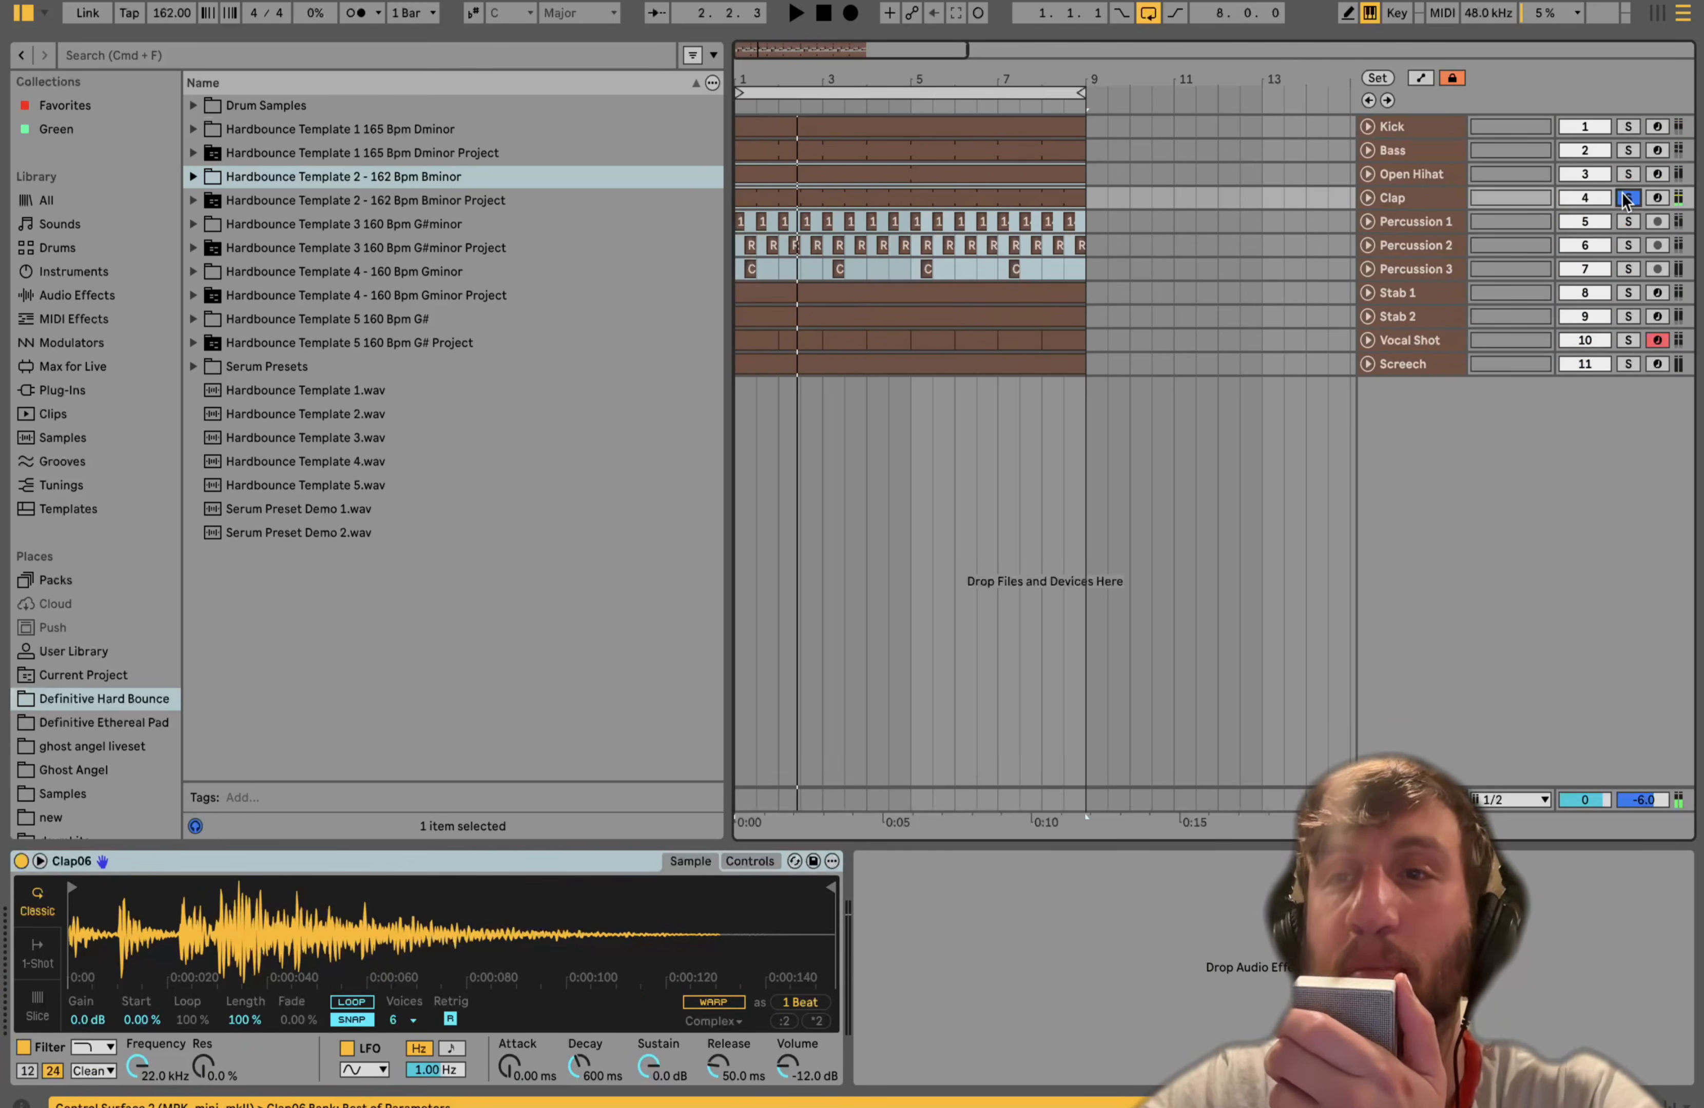
pyautogui.press('space')
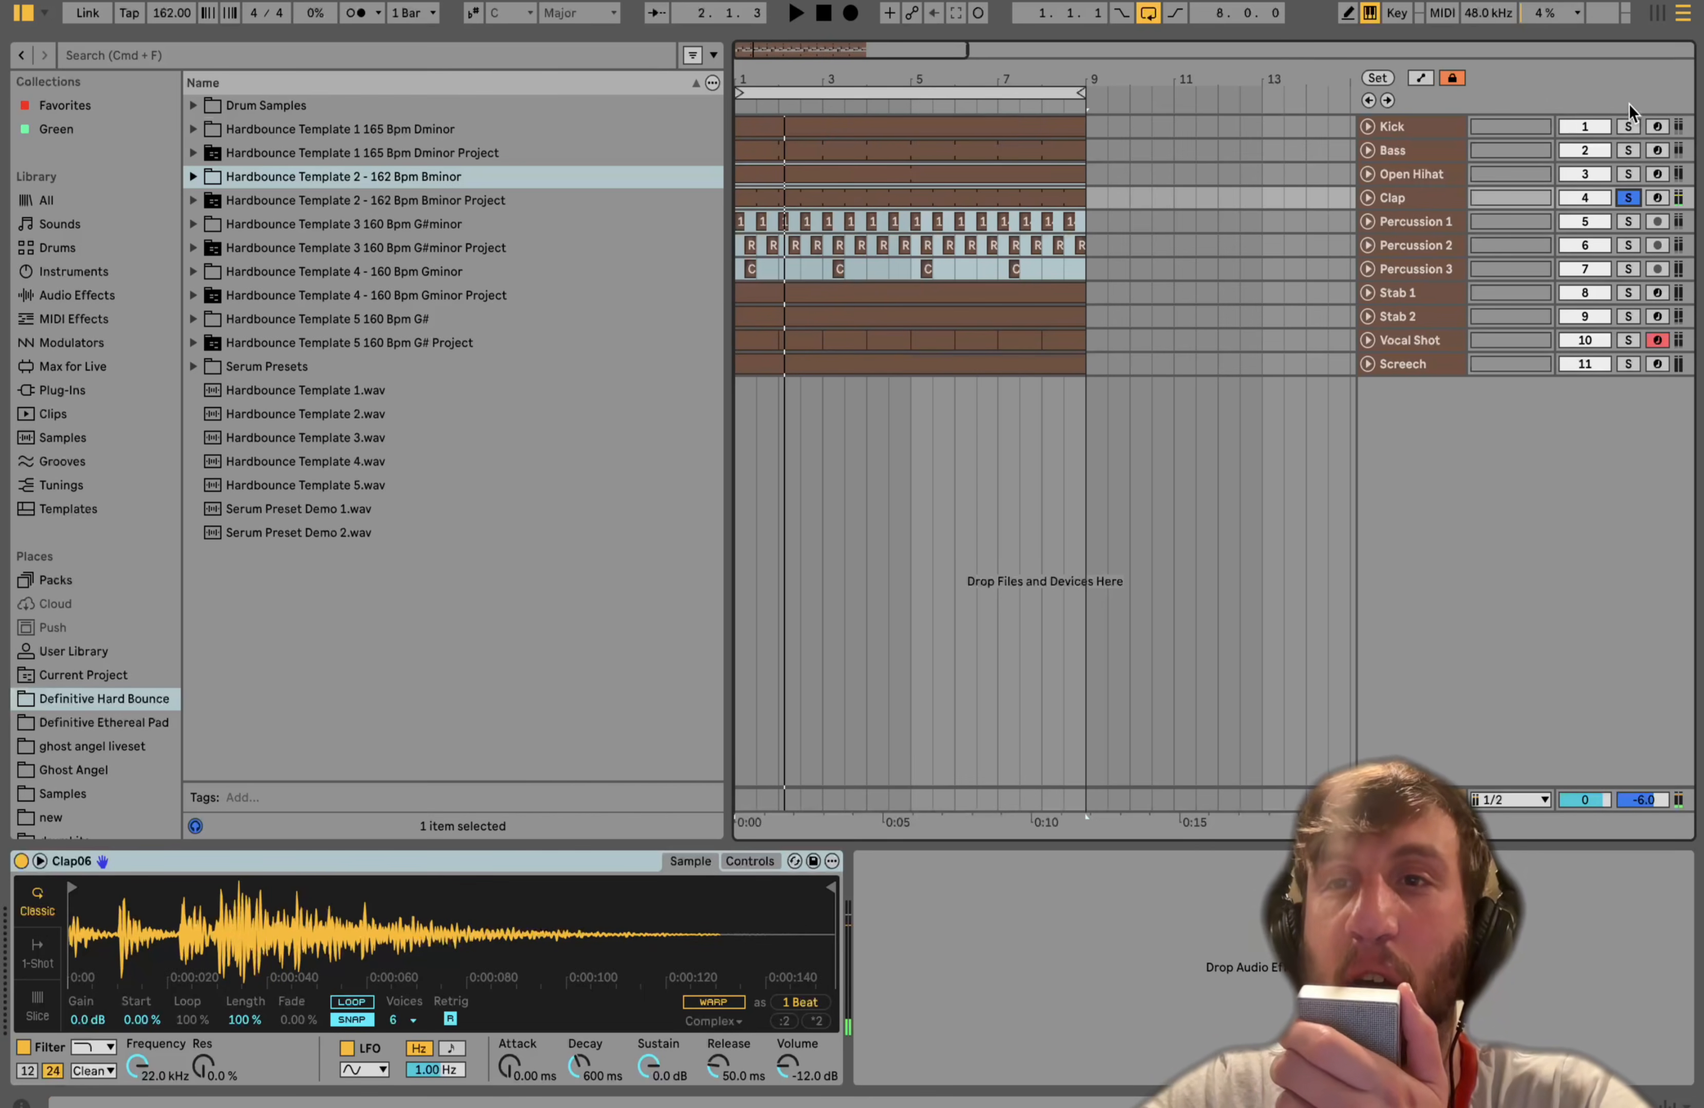
pyautogui.click(1629, 127)
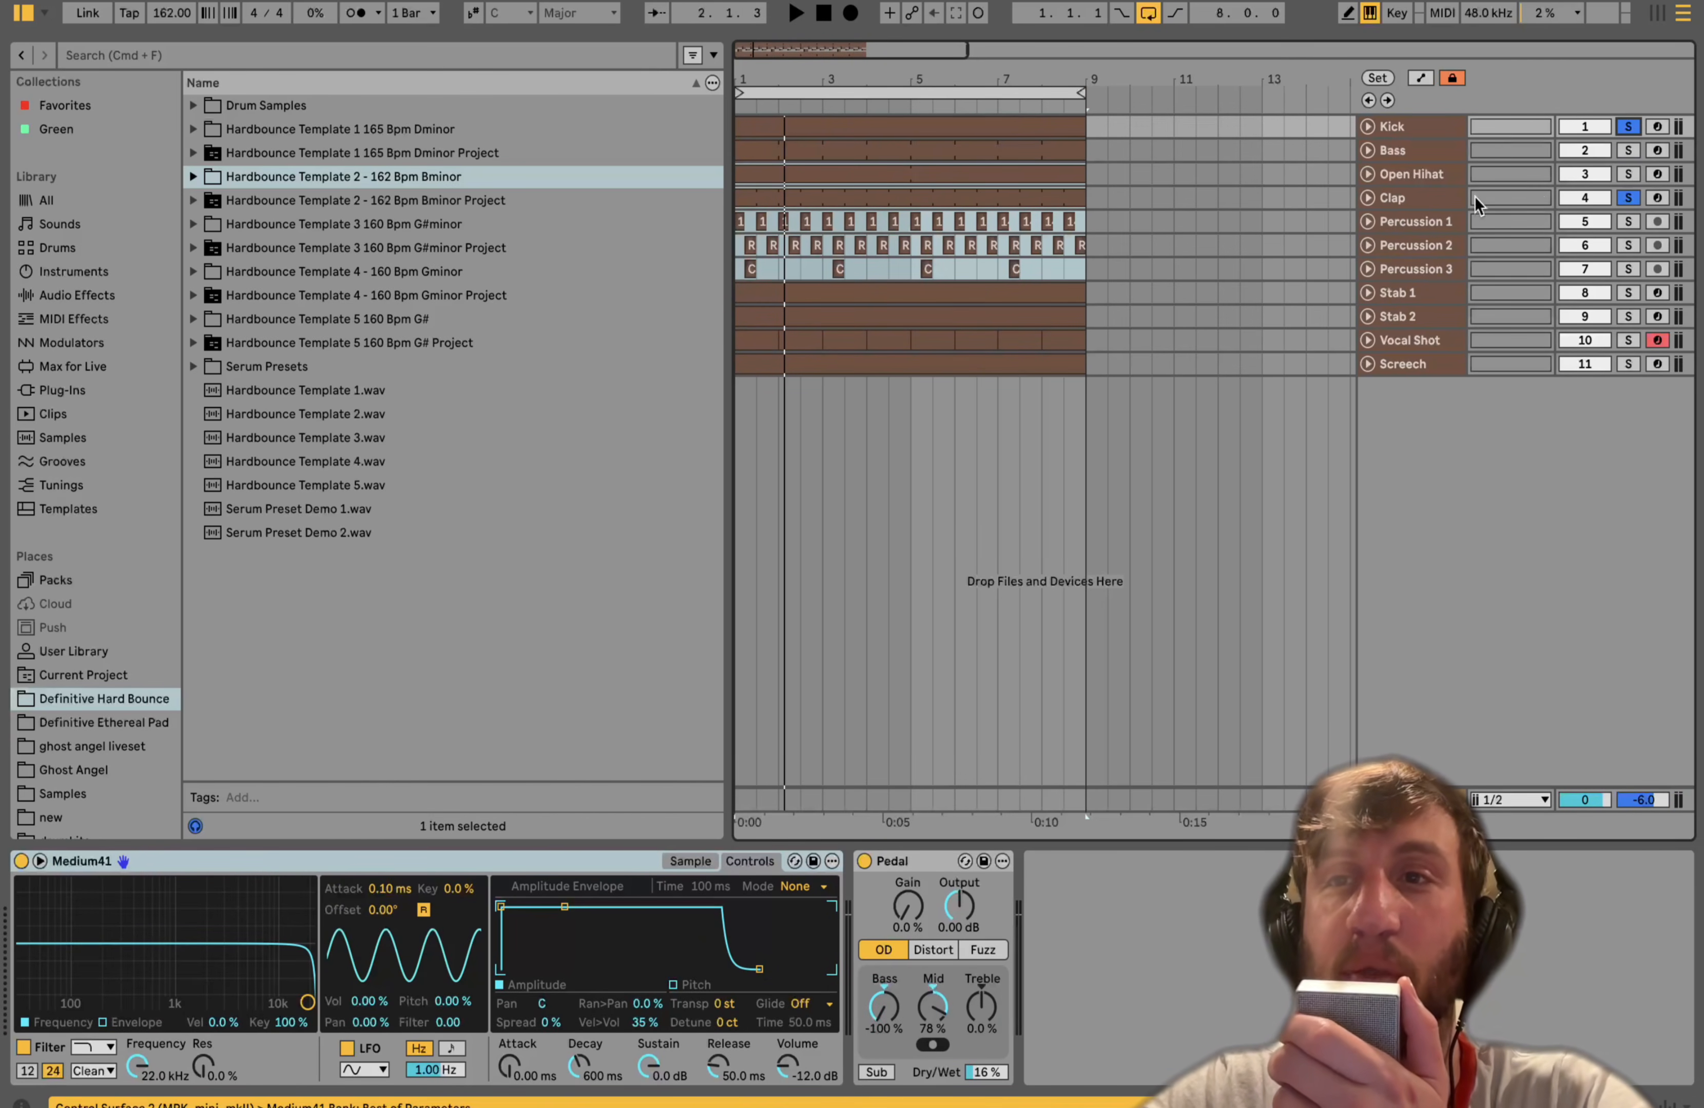
pyautogui.press('space')
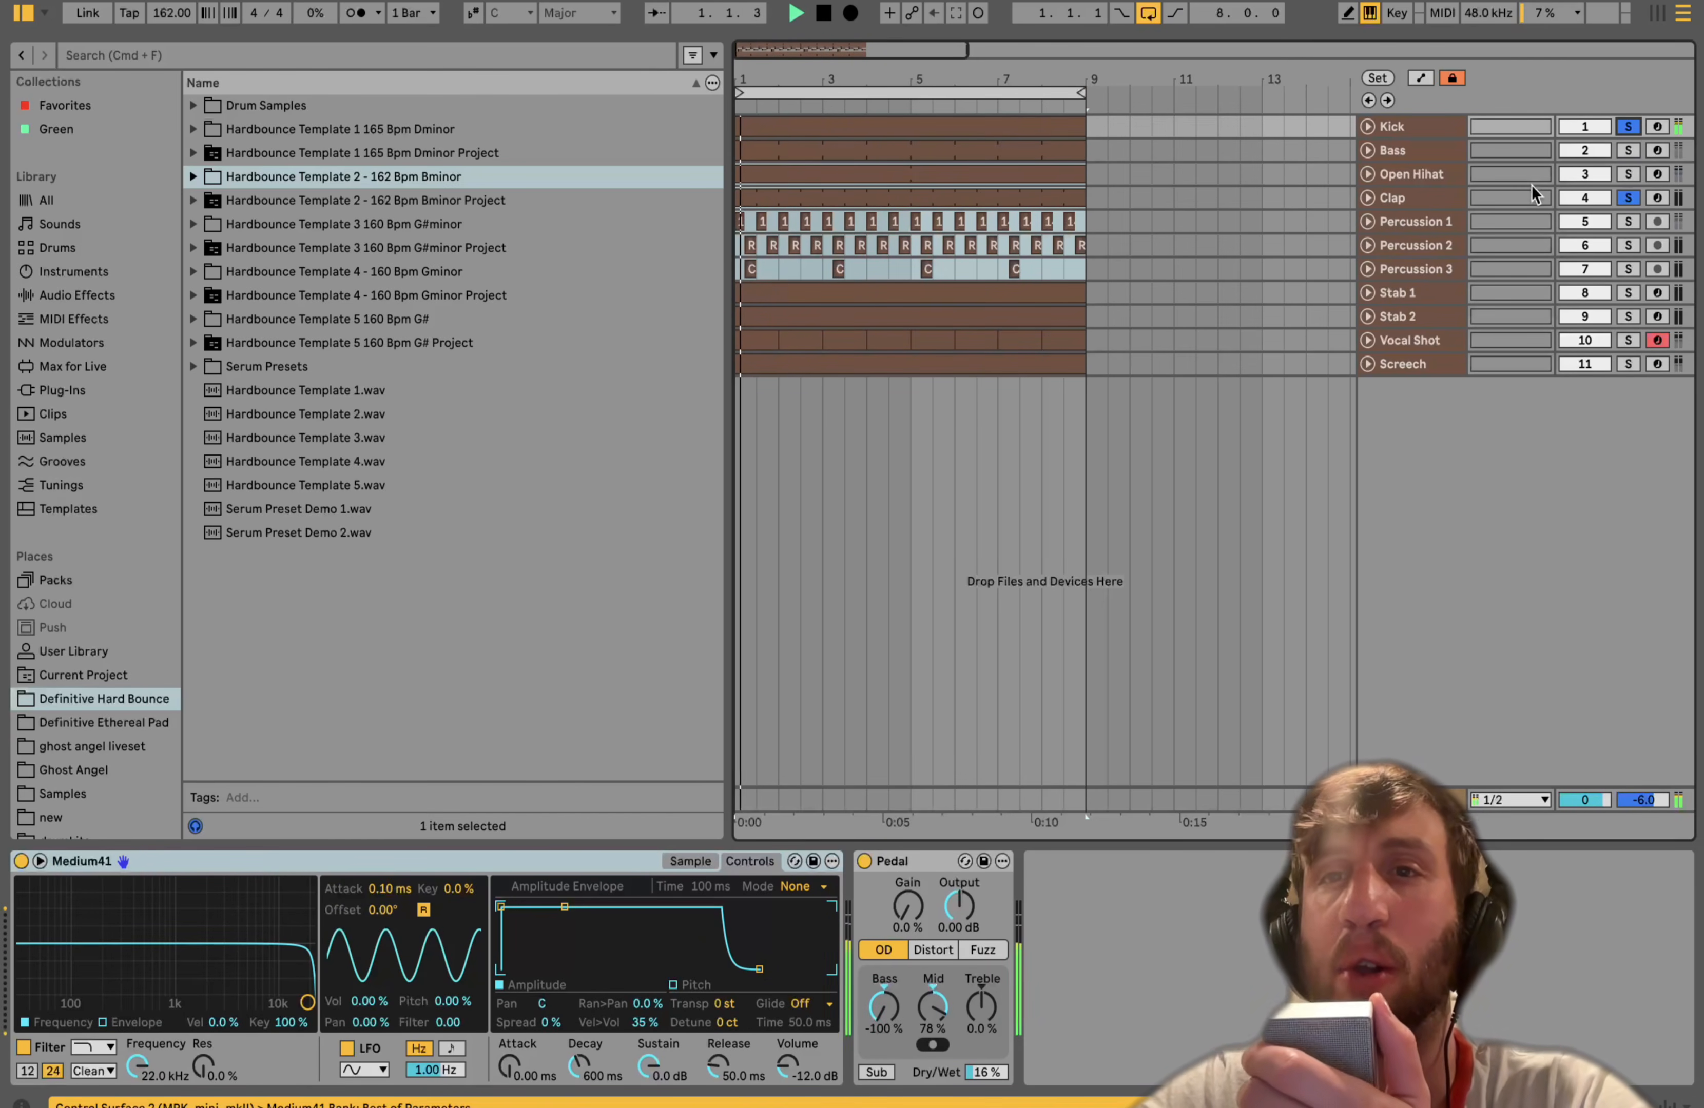
pyautogui.click(1432, 202)
pyautogui.press('space')
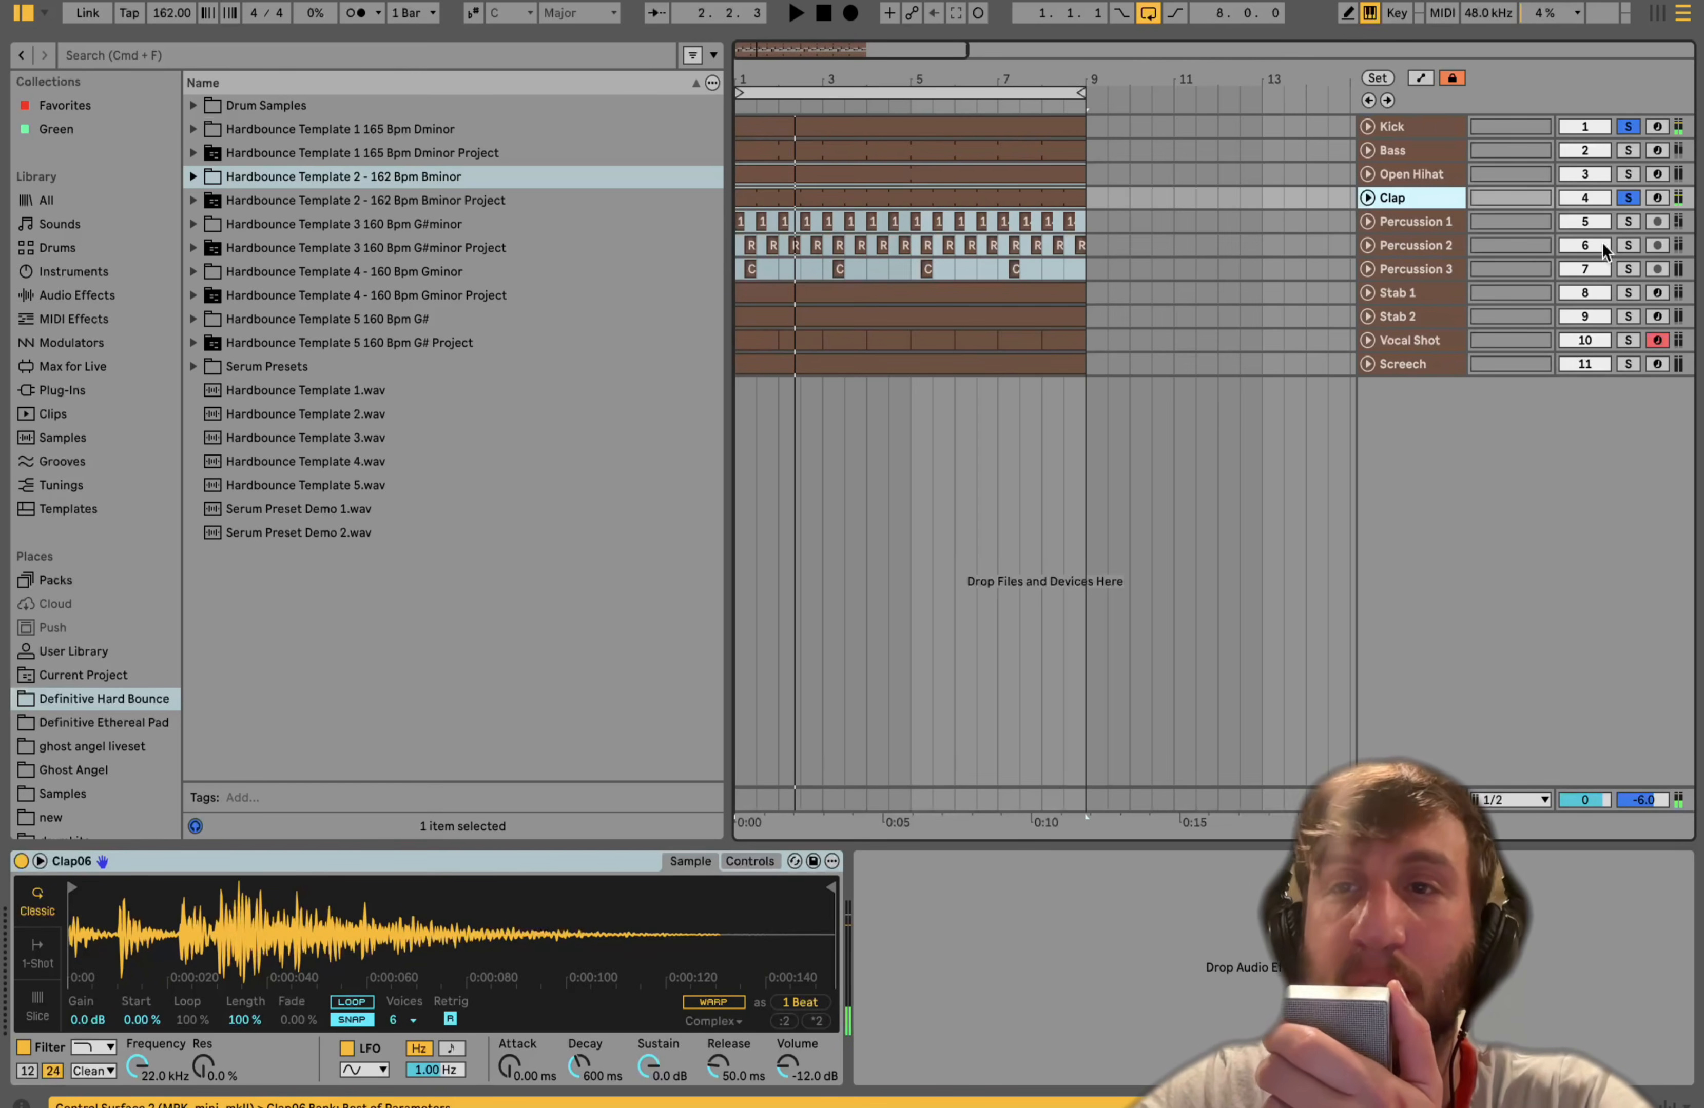
# - Solo Percussion 1, zoom into the arrangement, and expand the Percussion 1 track
pyautogui.click(1627, 222)
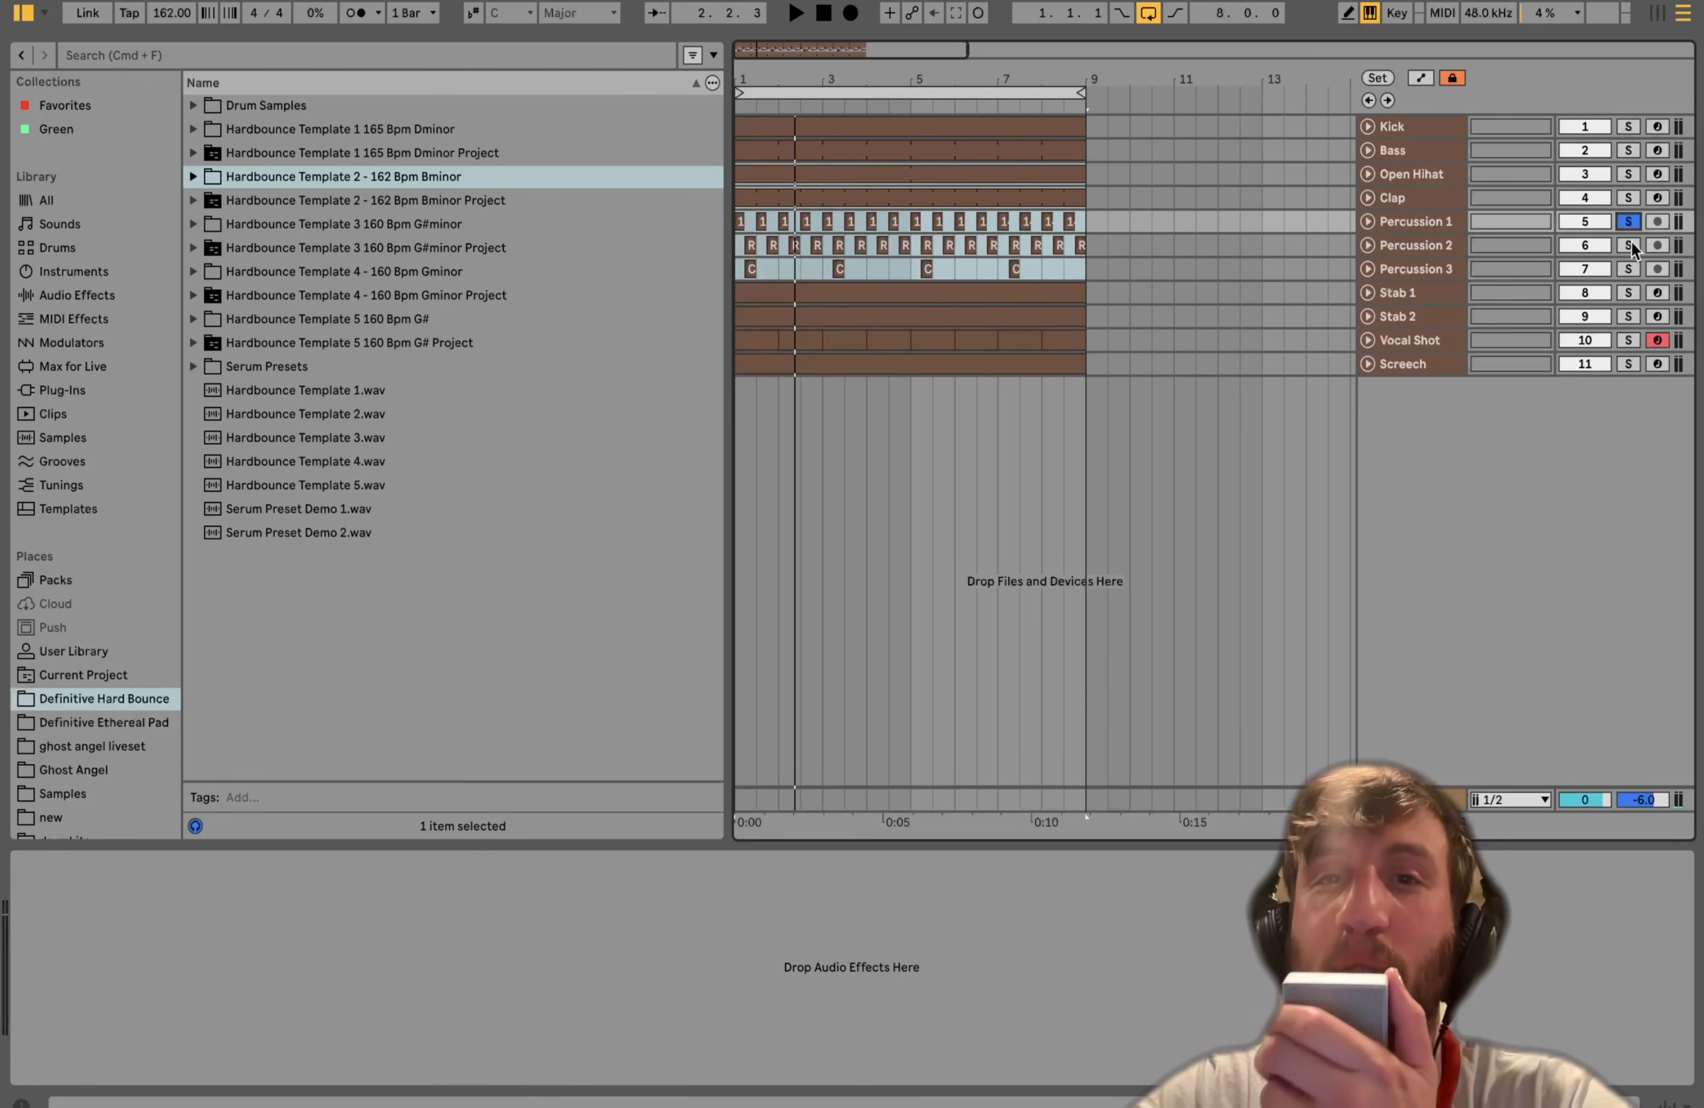
pyautogui.scroll(5, 977, 340)
pyautogui.press('space')
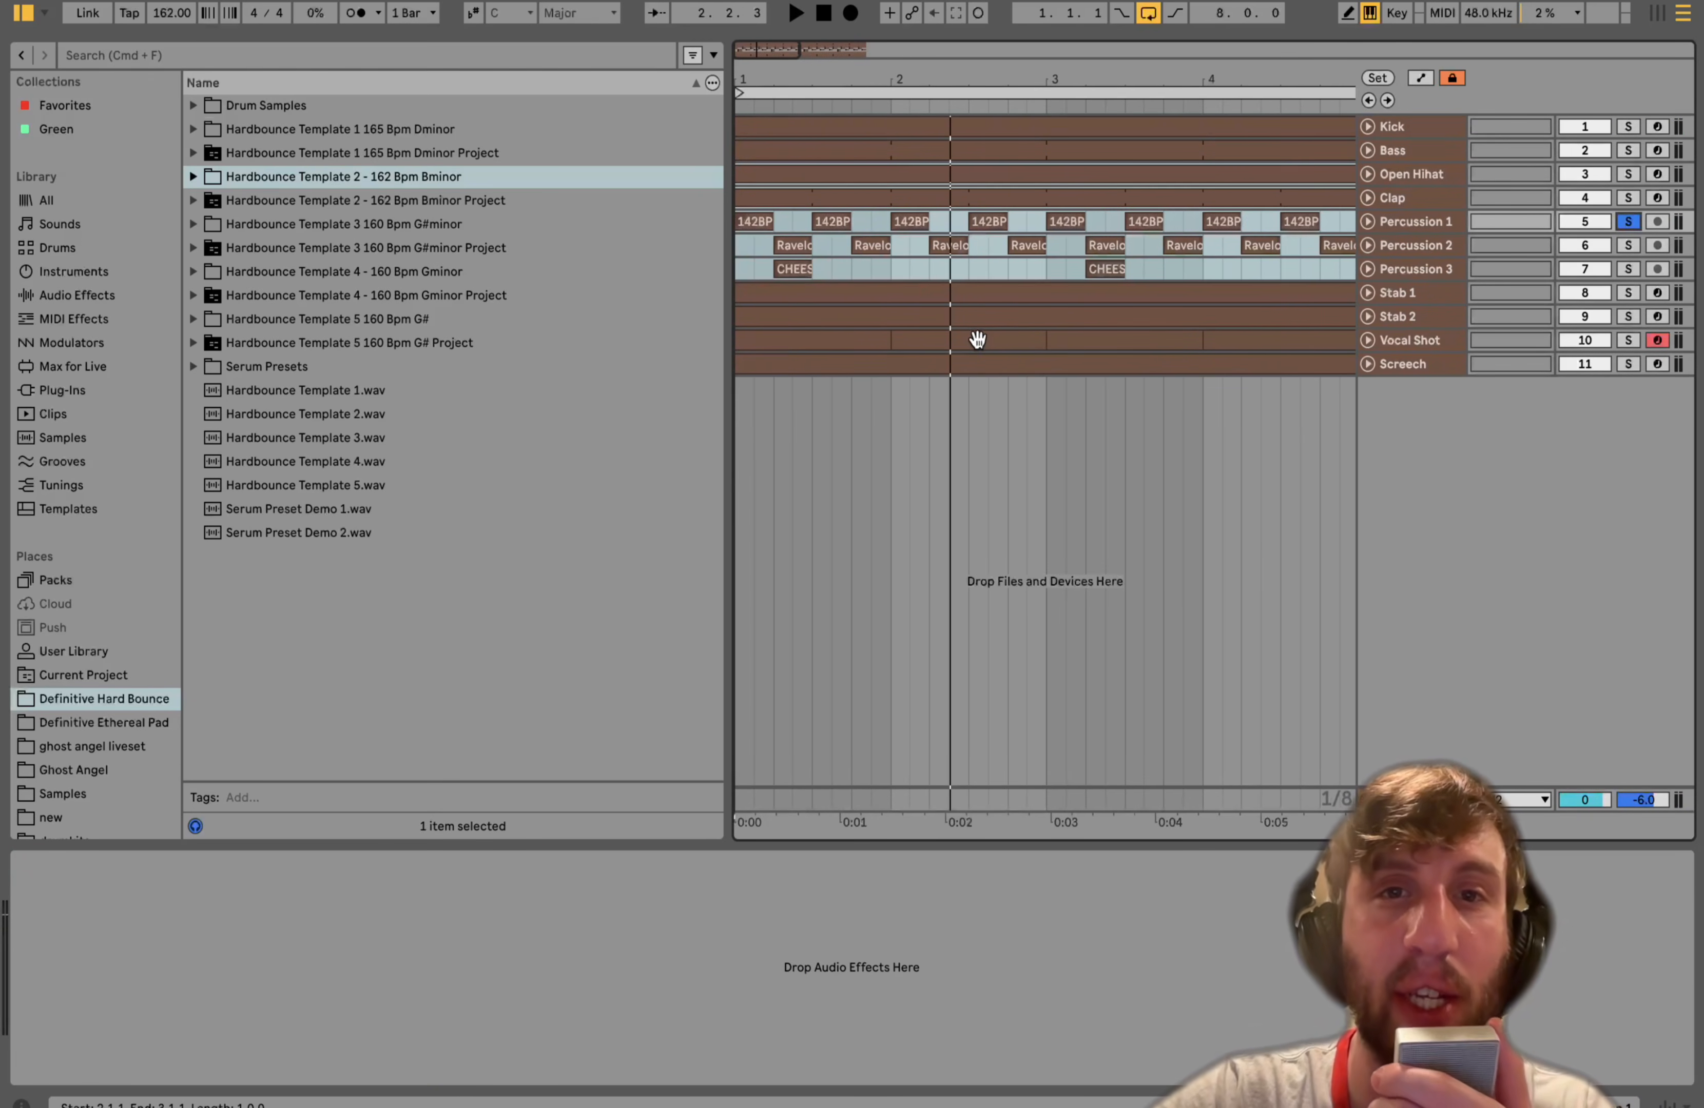
pyautogui.click(1366, 223)
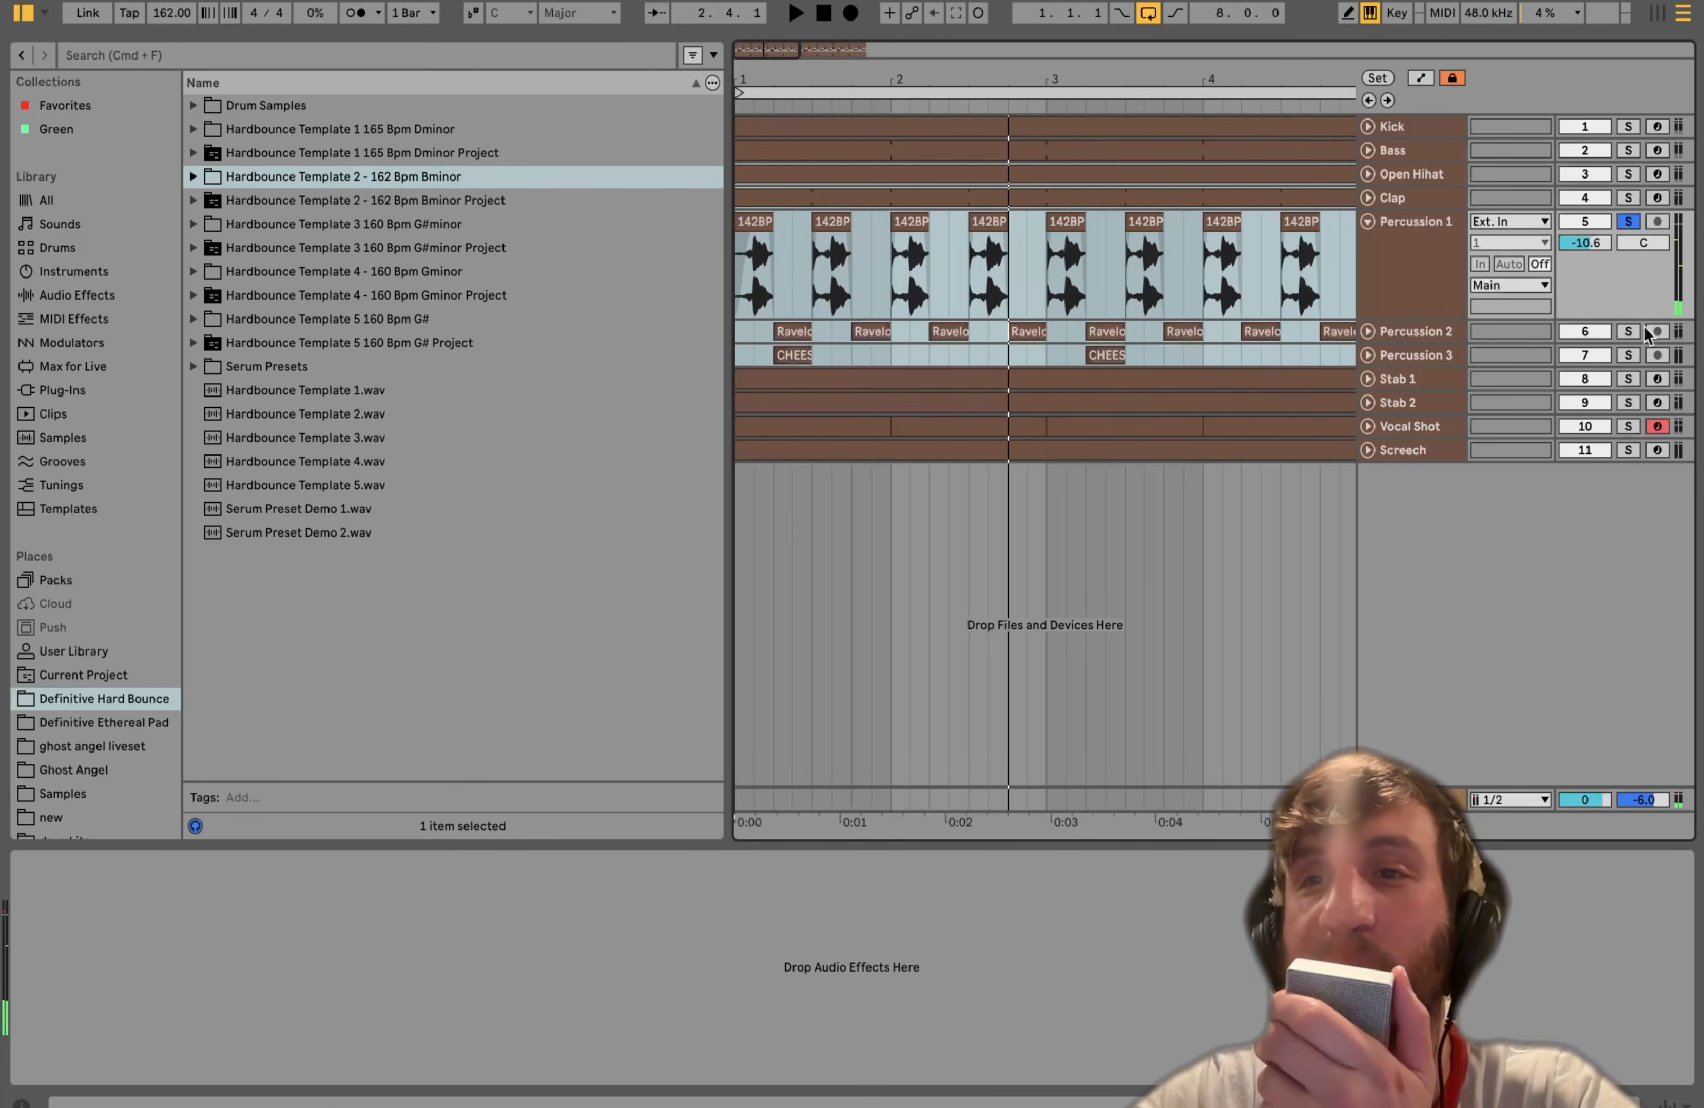
# - Solo Percussion 2 and play it, then add Percussion 1 to the solo
pyautogui.click(1628, 331)
pyautogui.press('space')
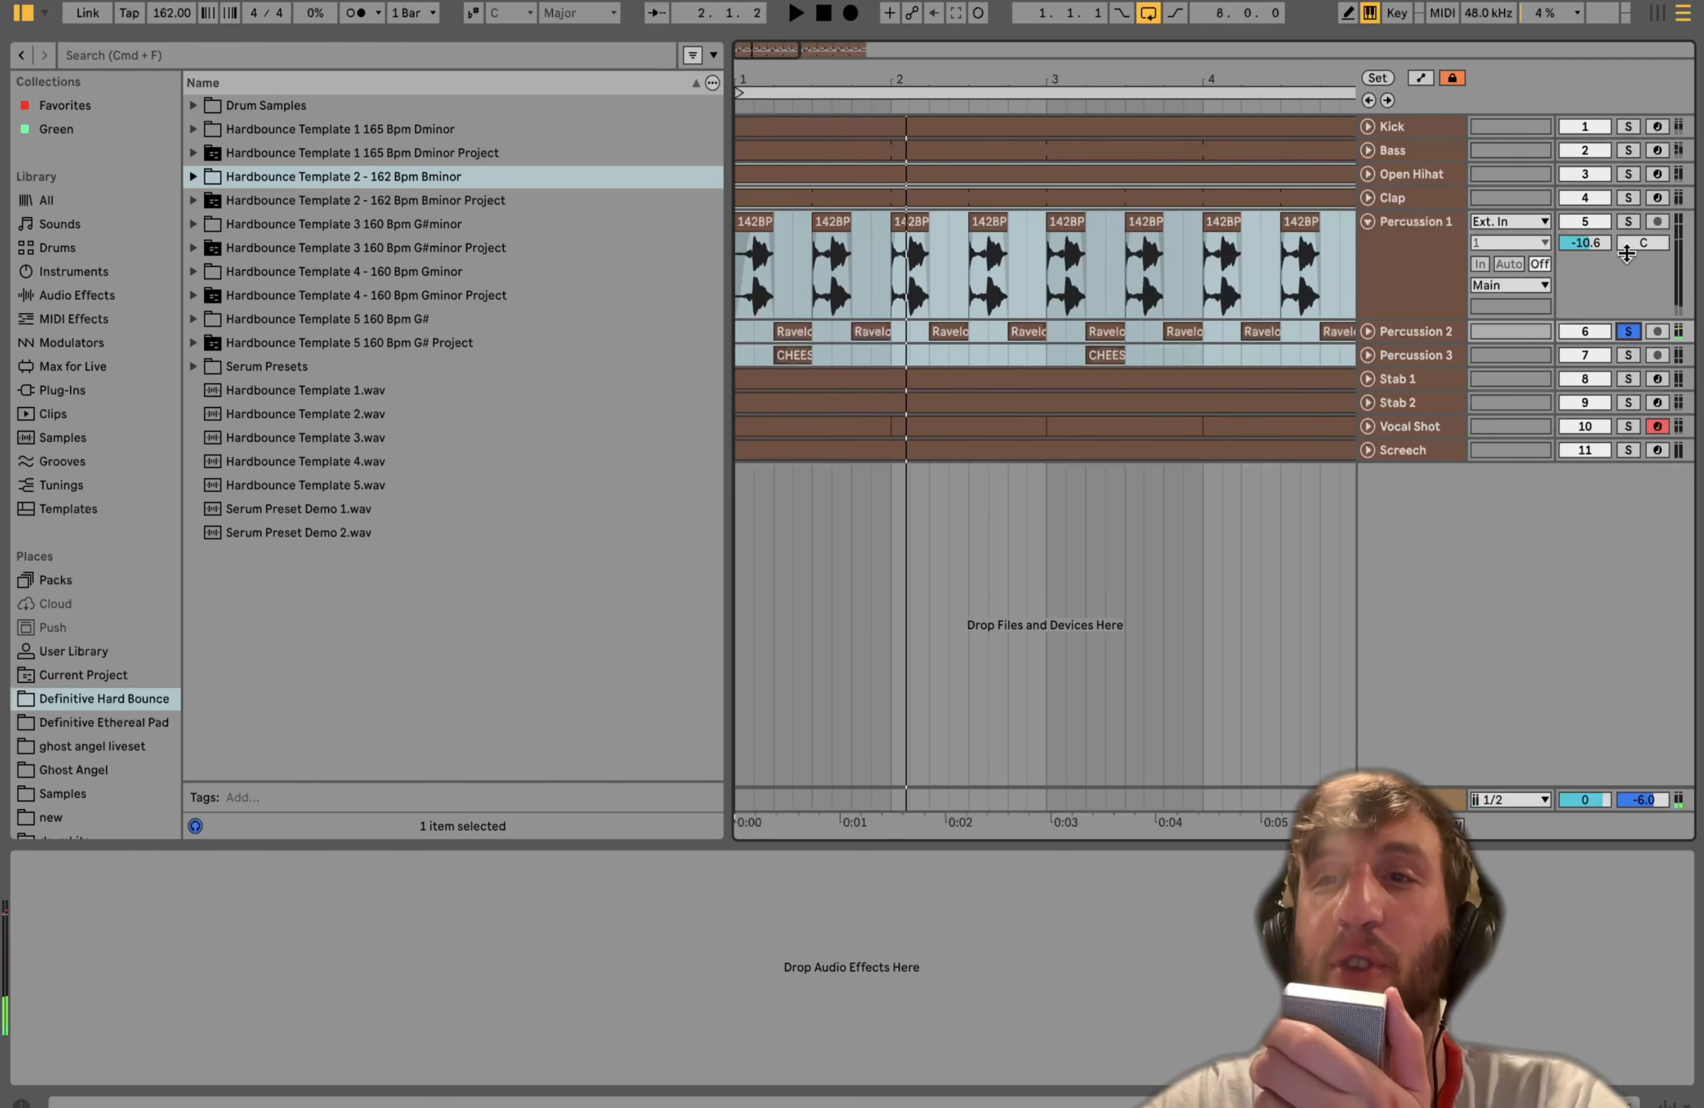
pyautogui.keyDown('super'); pyautogui.click(1628, 221); pyautogui.keyUp('super')
# - Select the first Percussion 1 clip, play from it, and zoom out the arrangement
pyautogui.click(982, 220)
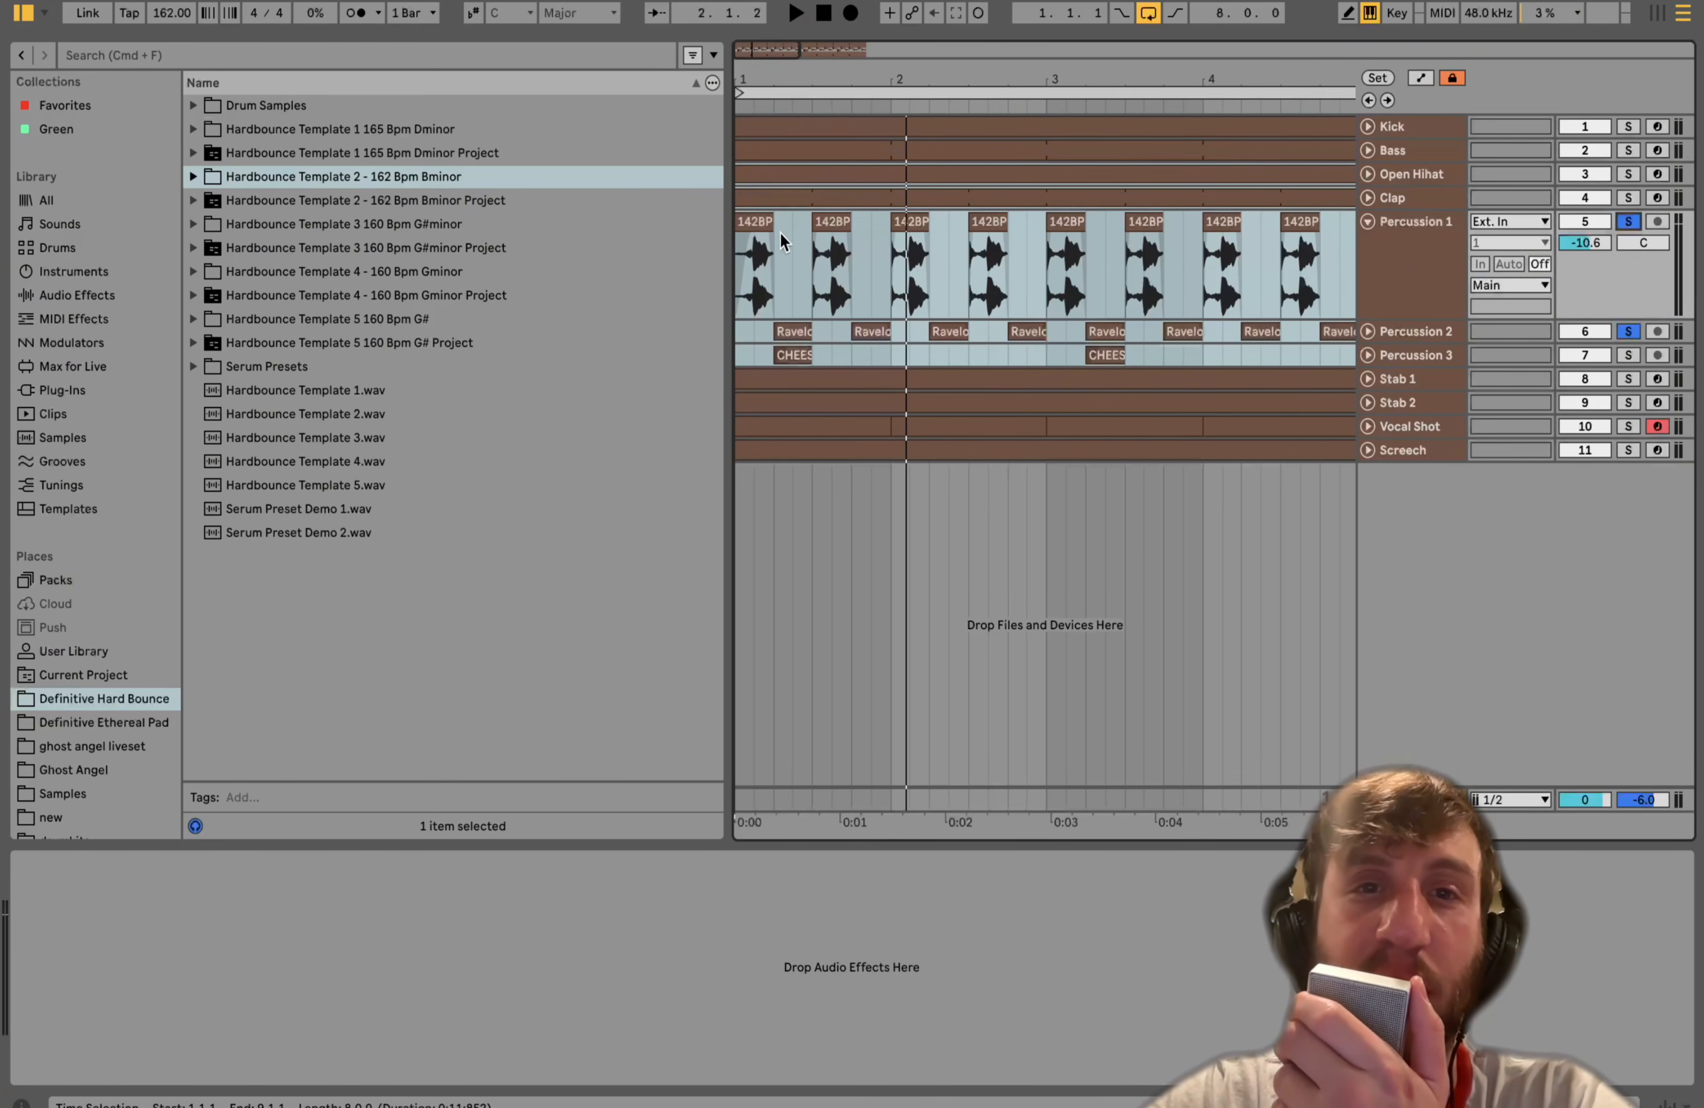
pyautogui.click(751, 221)
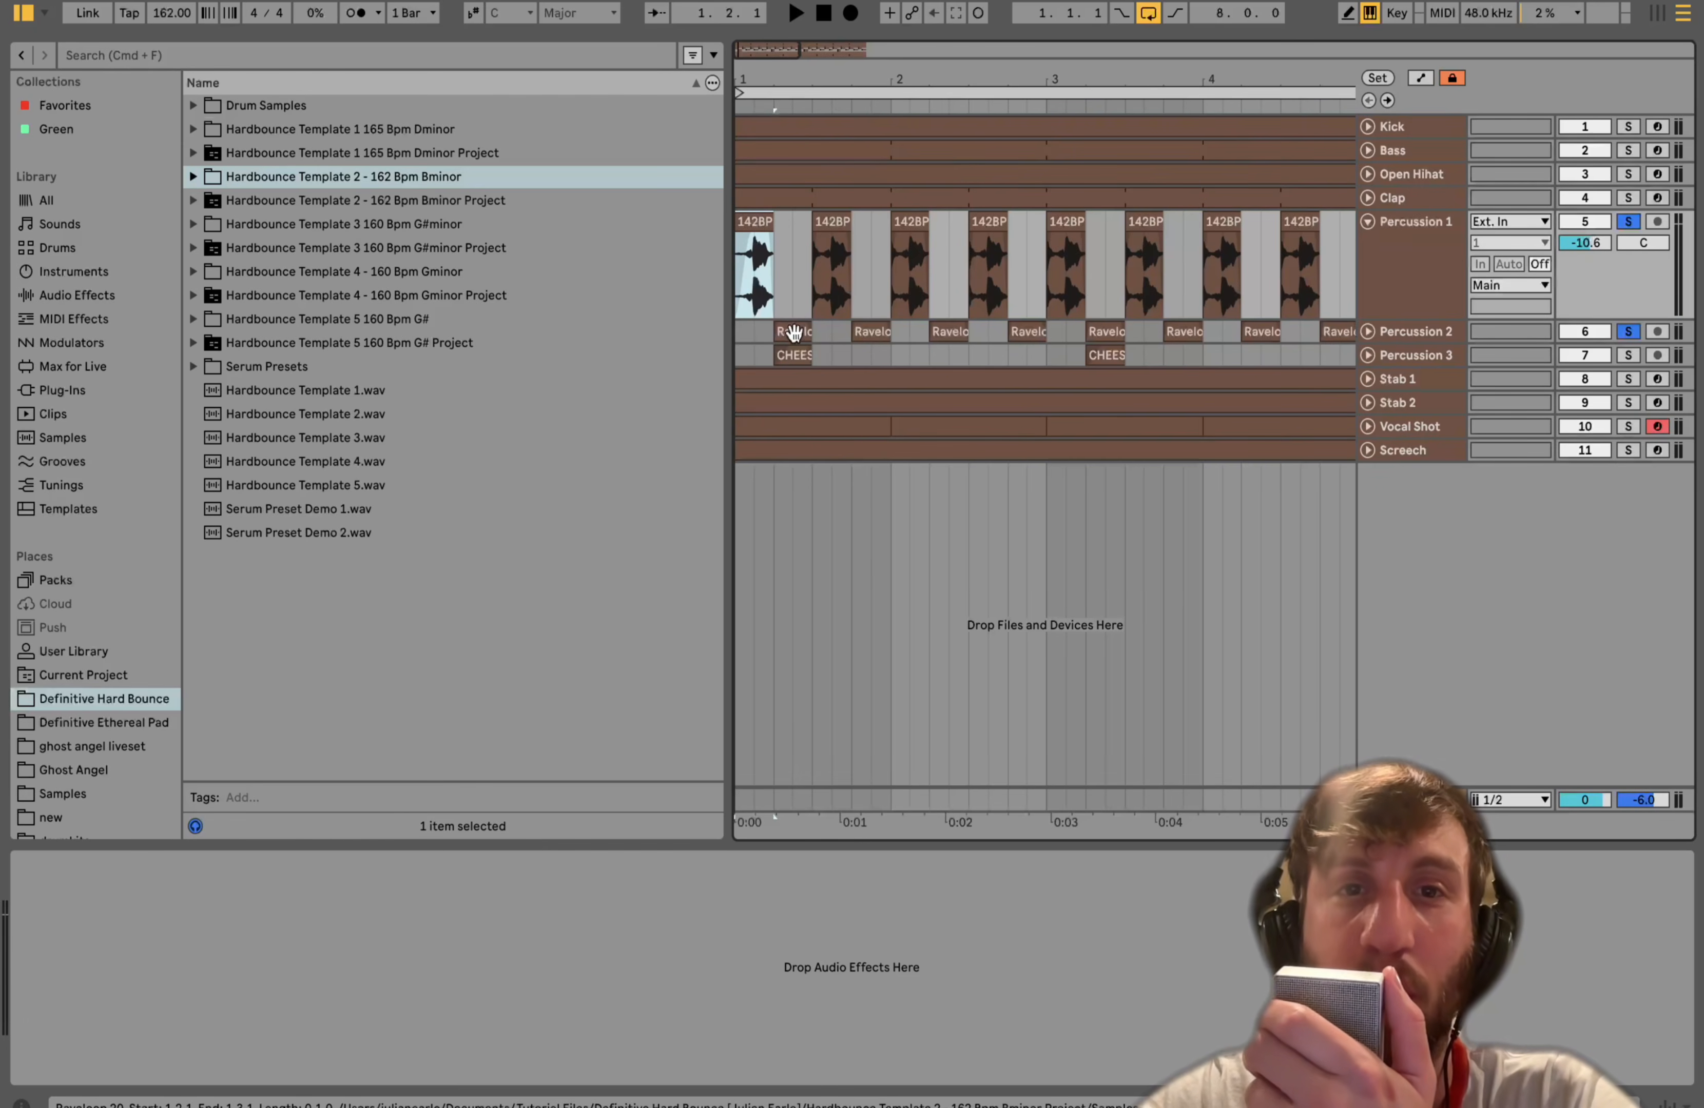
pyautogui.press('space')
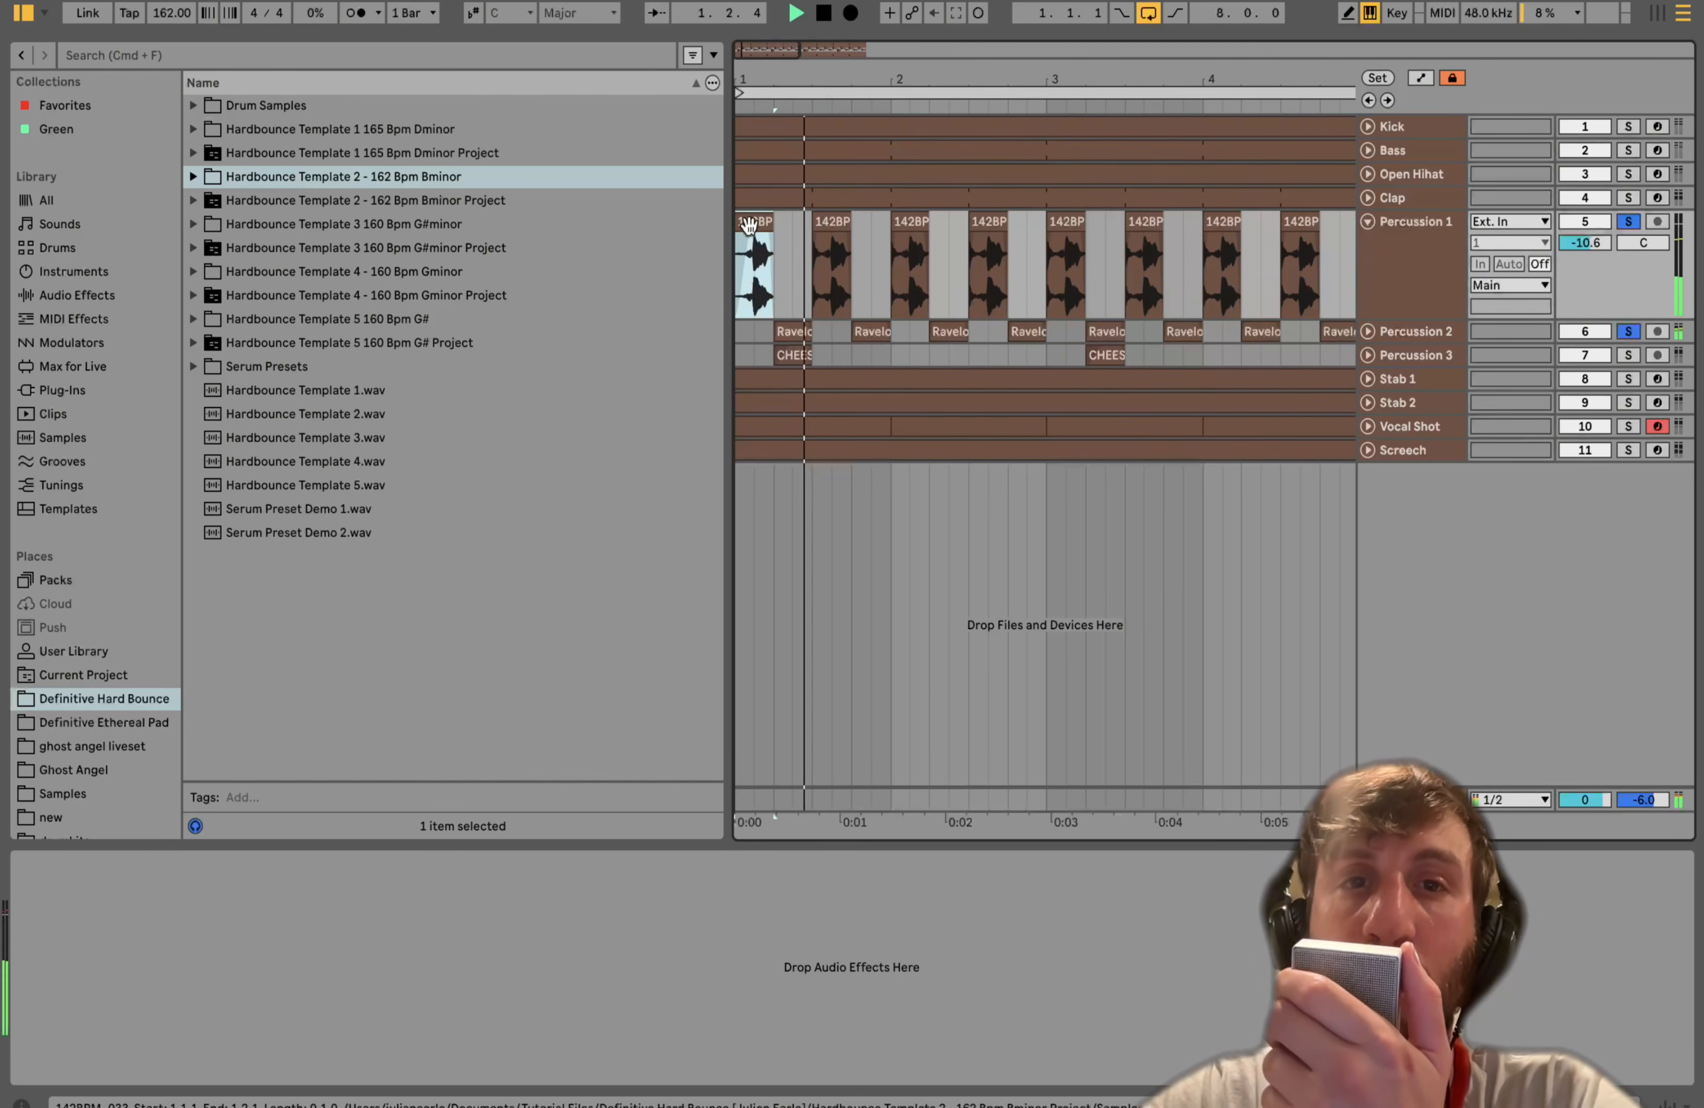
pyautogui.press('-')
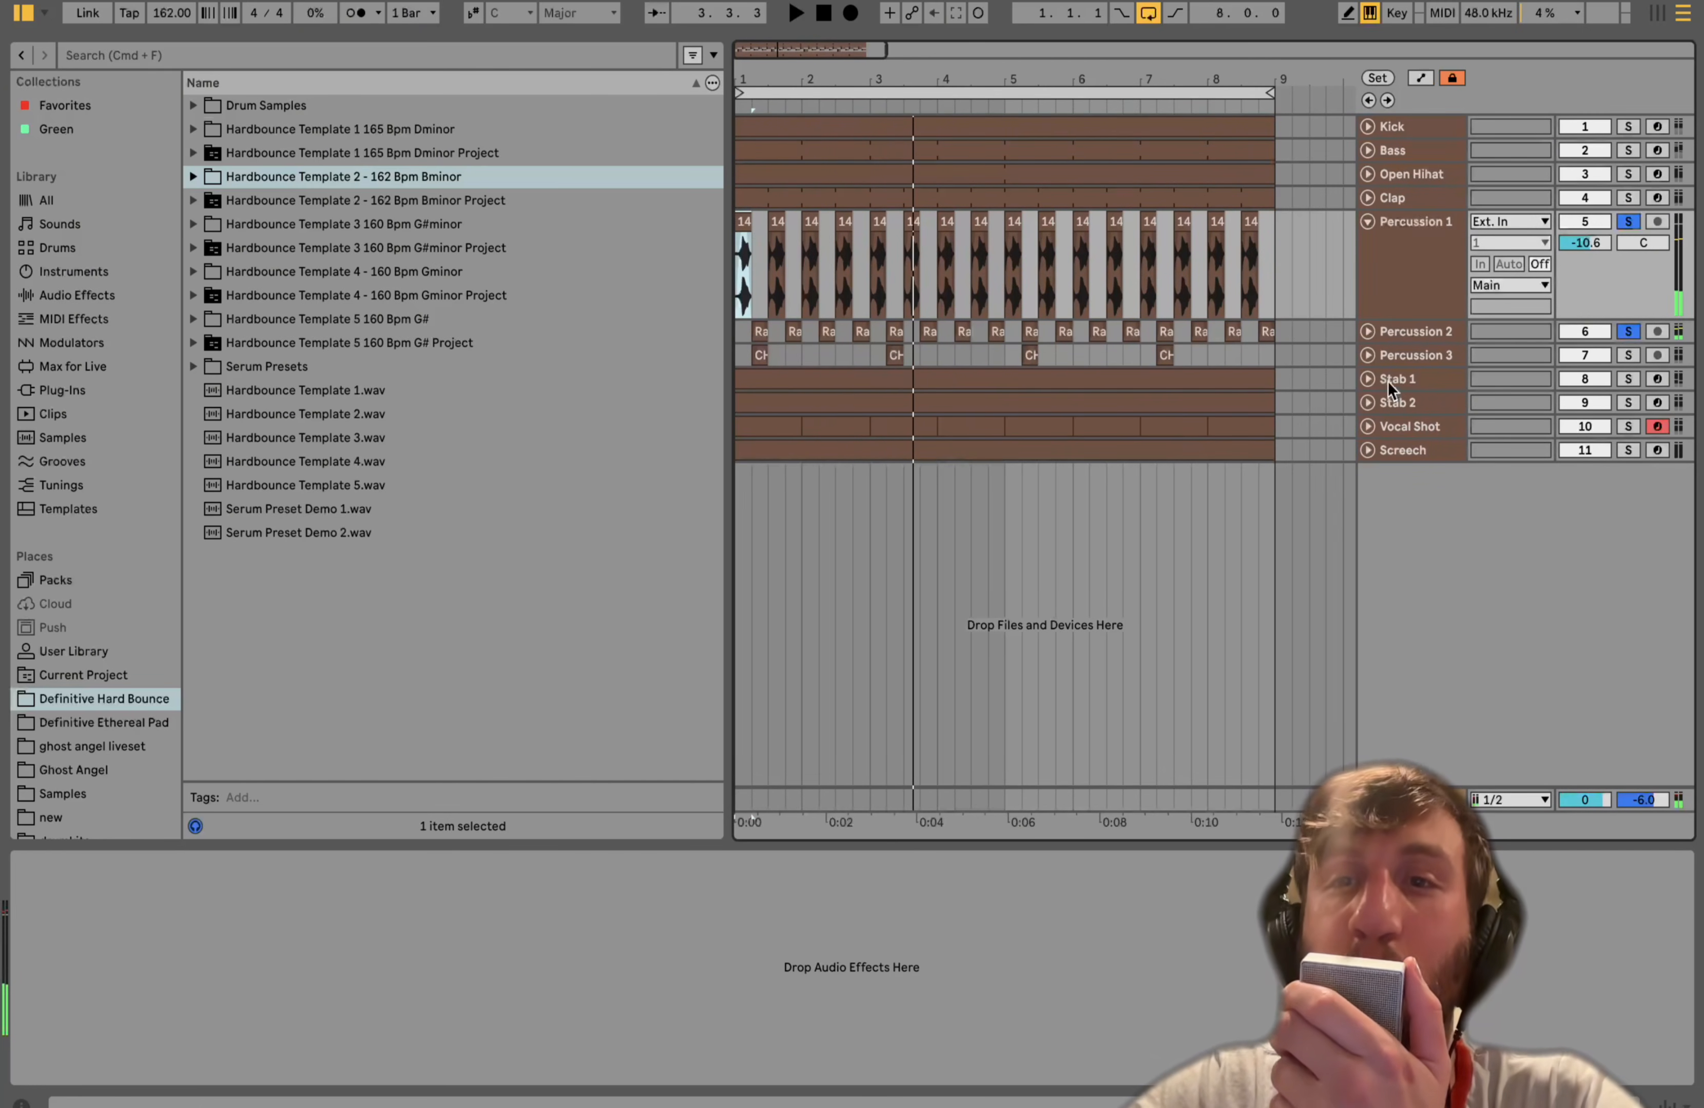
# - Expand Percussion 3, solo it and play it, then clear the solo and audition the full beat
pyautogui.click(1413, 333)
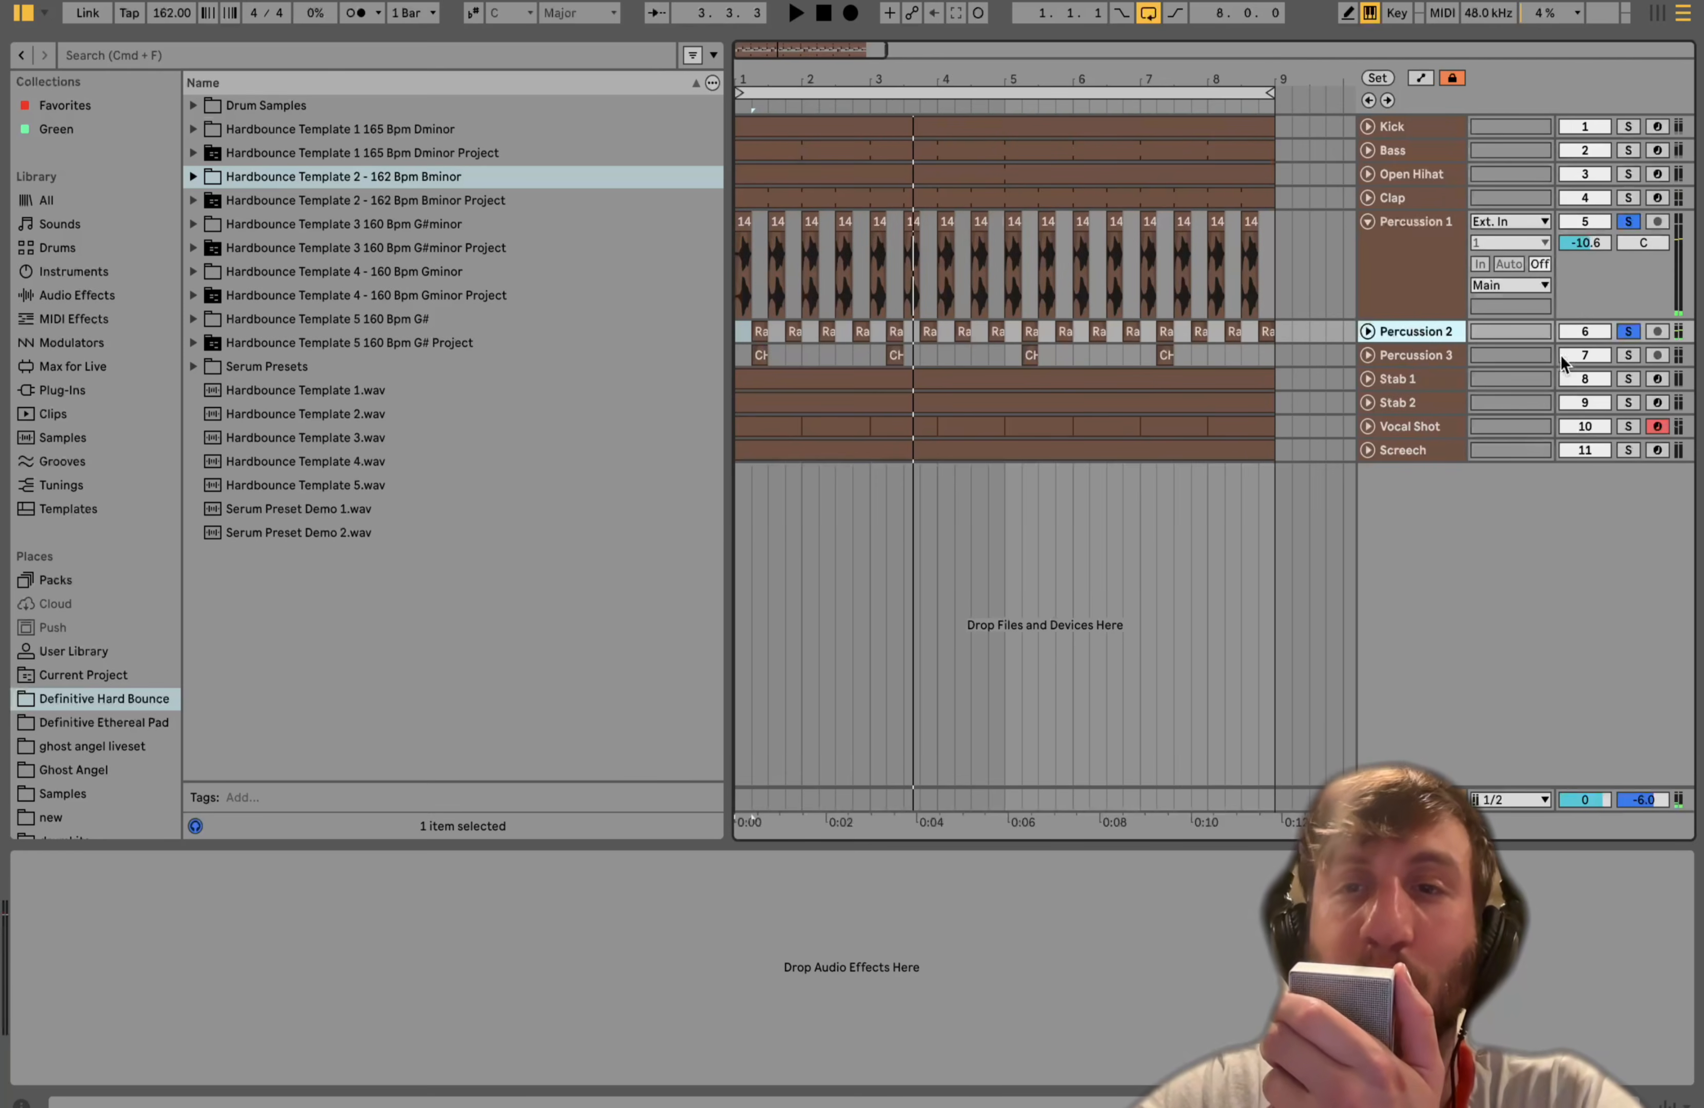
pyautogui.click(1367, 356)
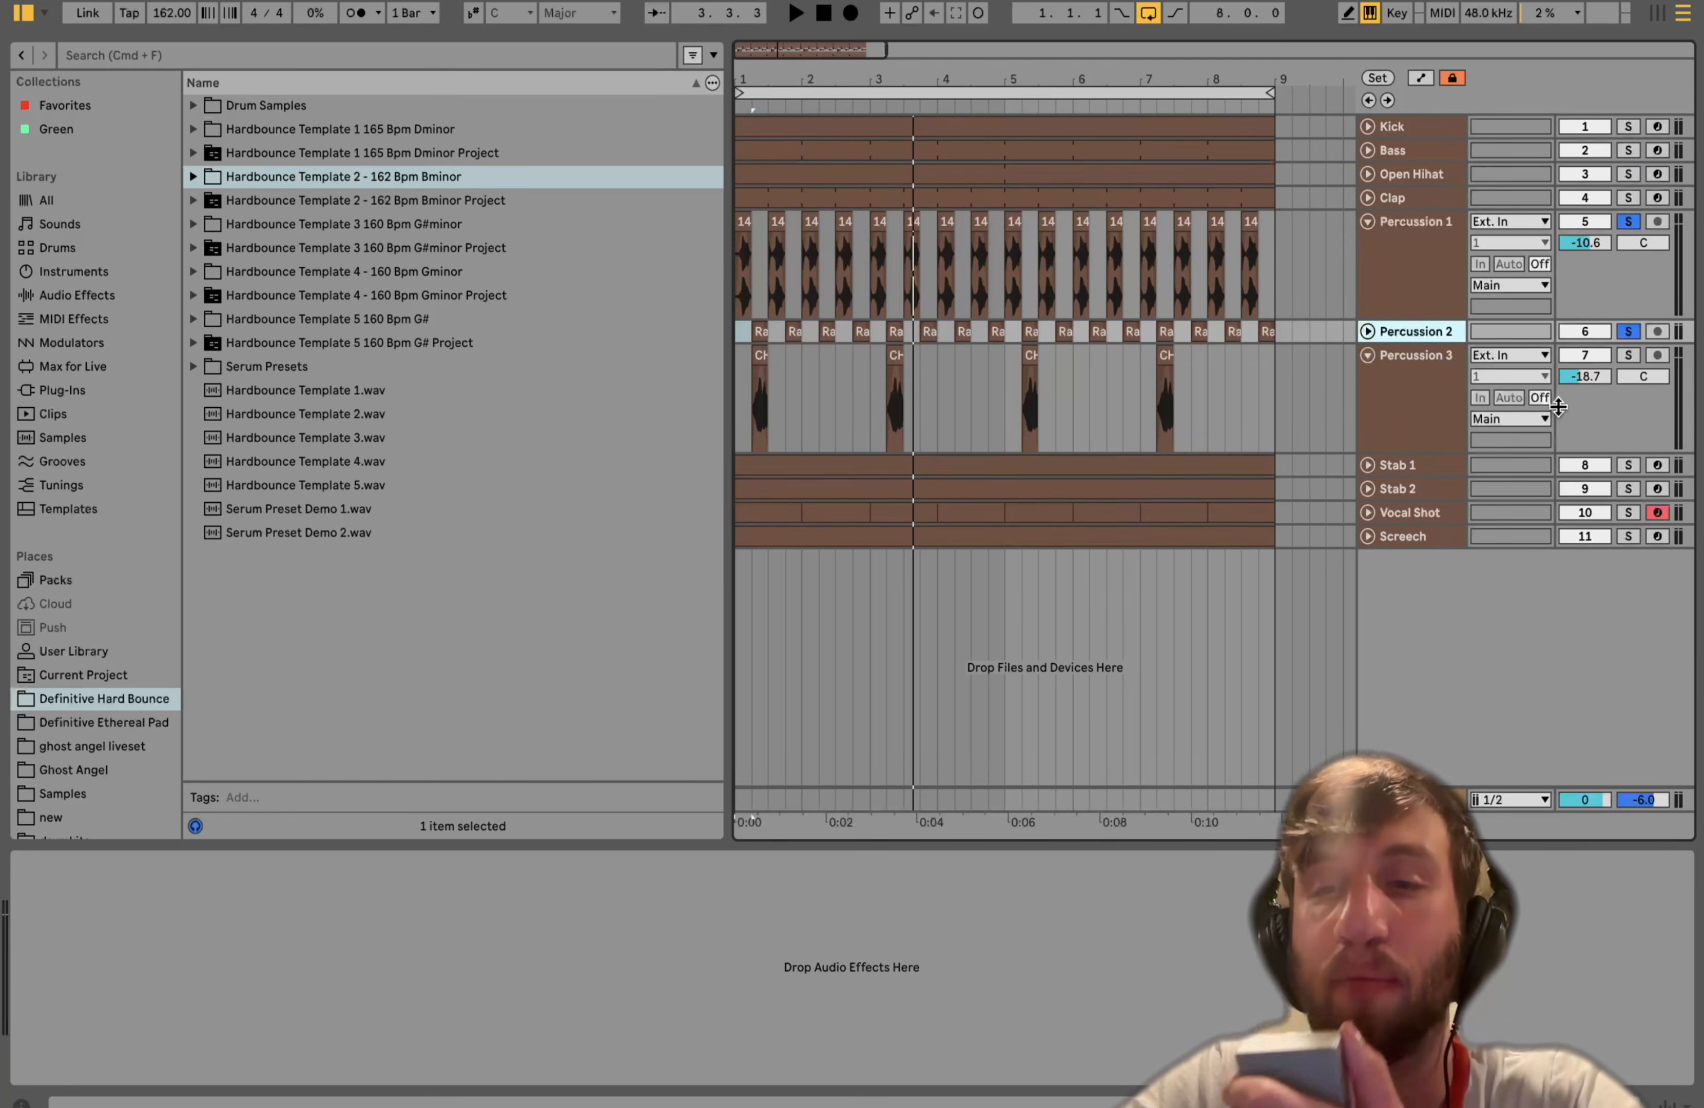
pyautogui.click(1629, 356)
pyautogui.press('space')
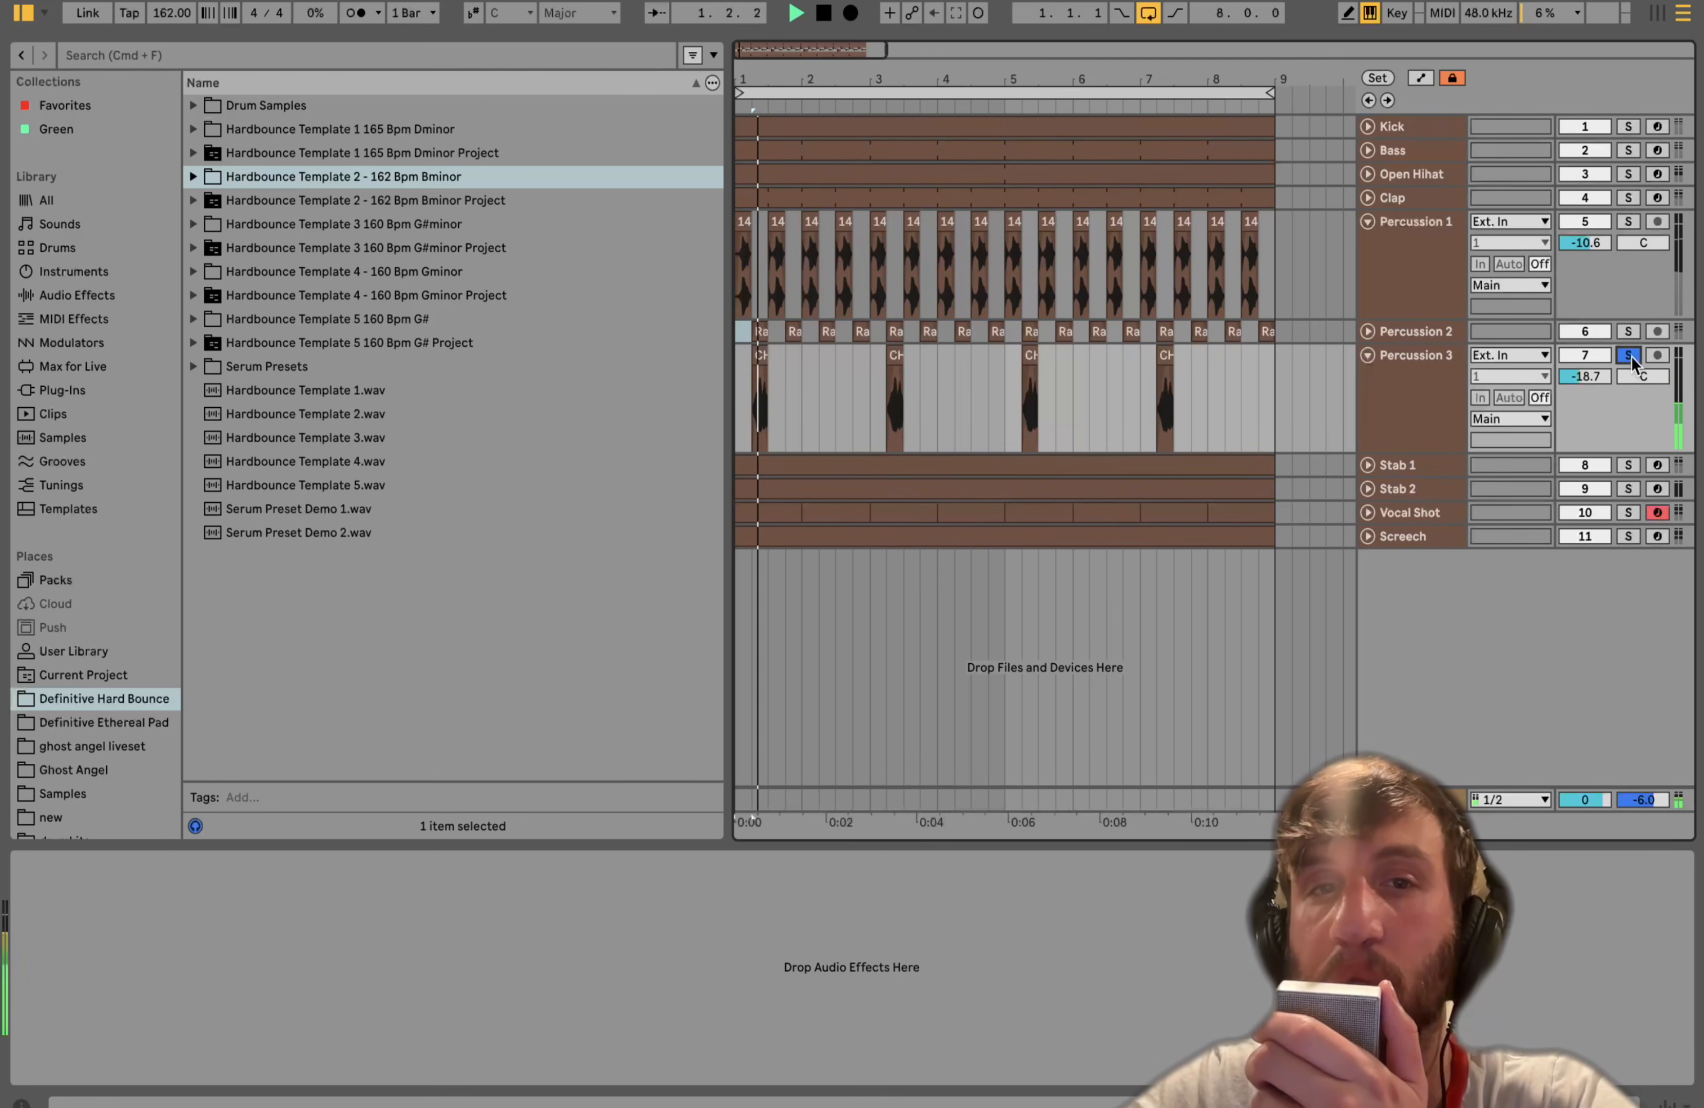
pyautogui.click(1629, 356)
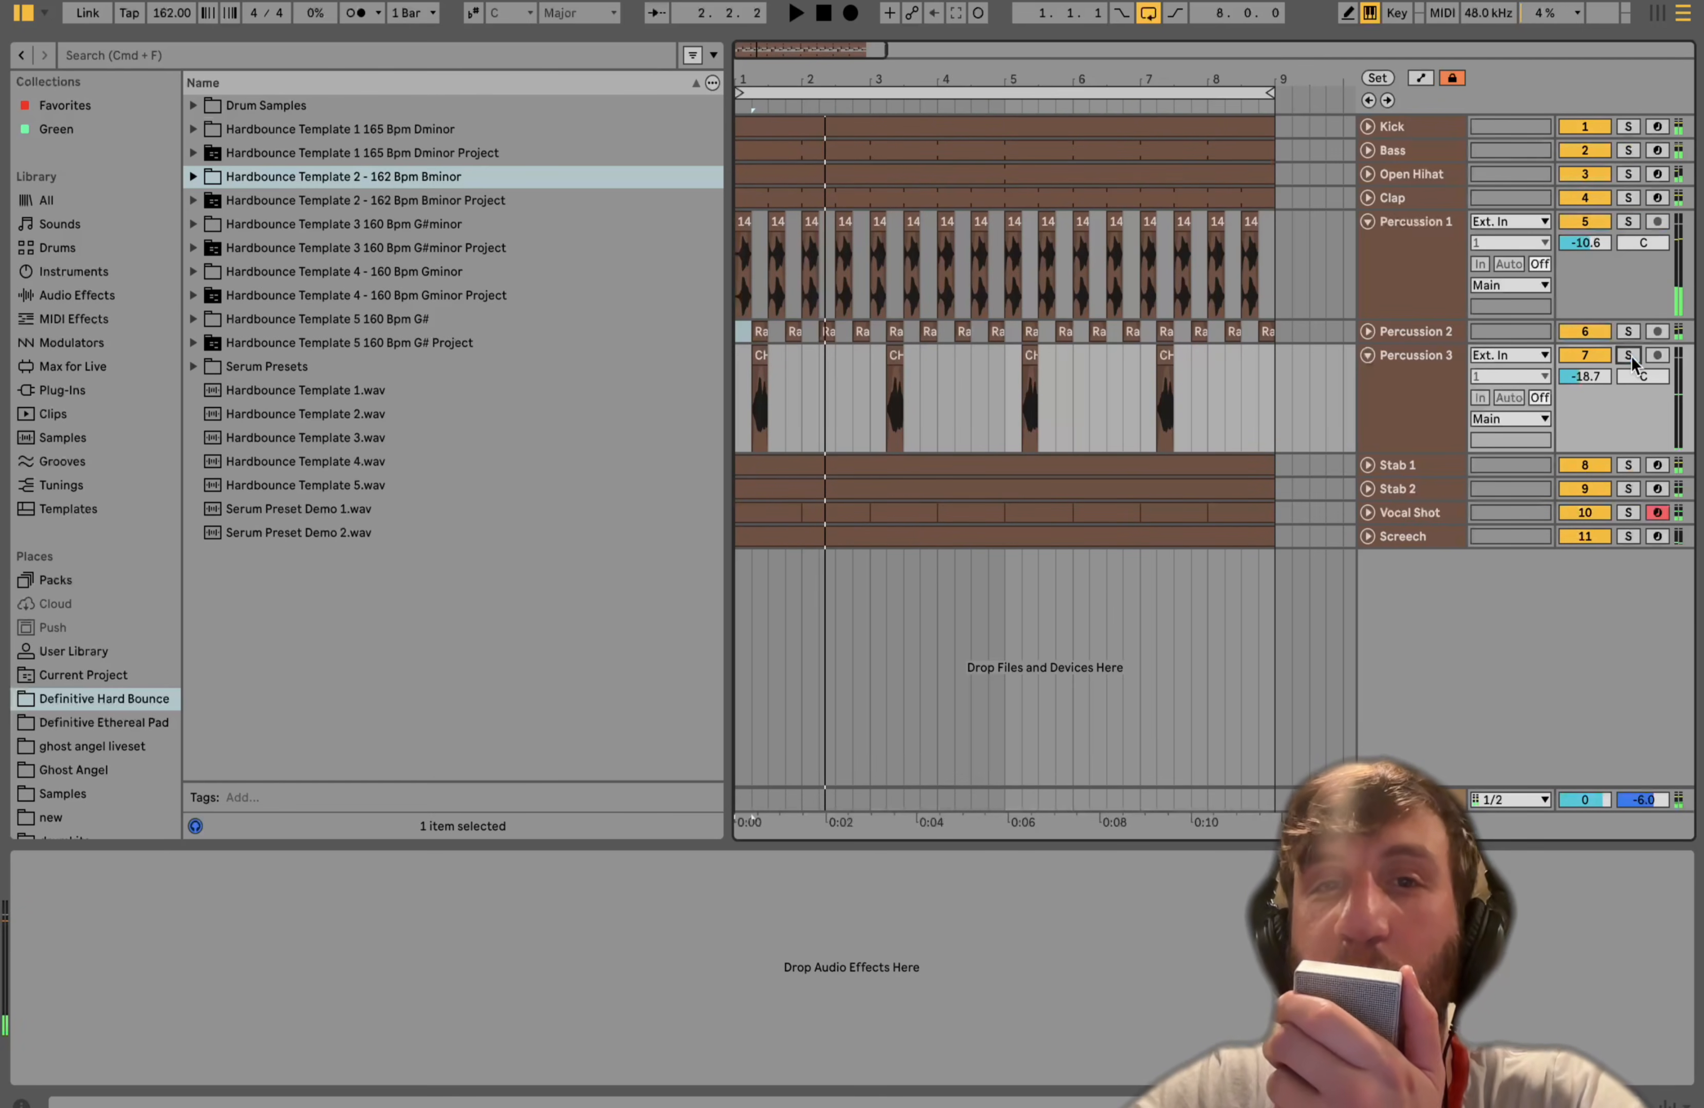
pyautogui.press('space')
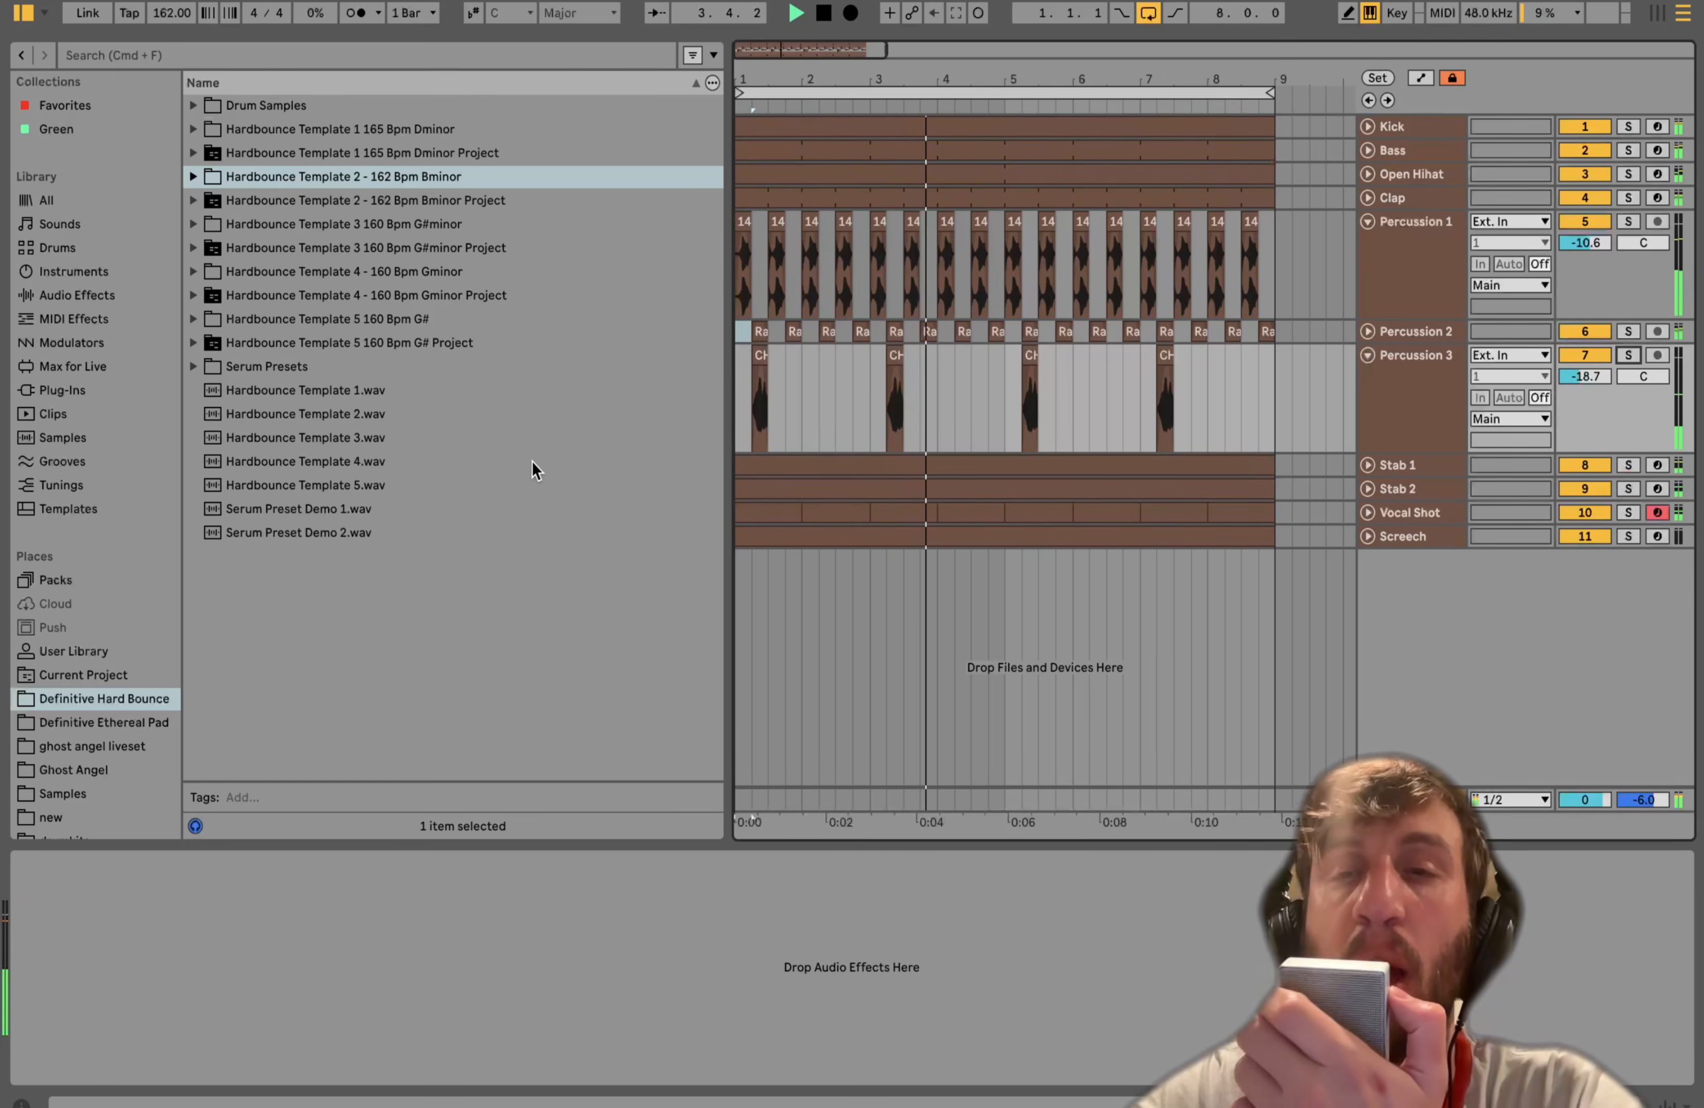
pyautogui.press('space')
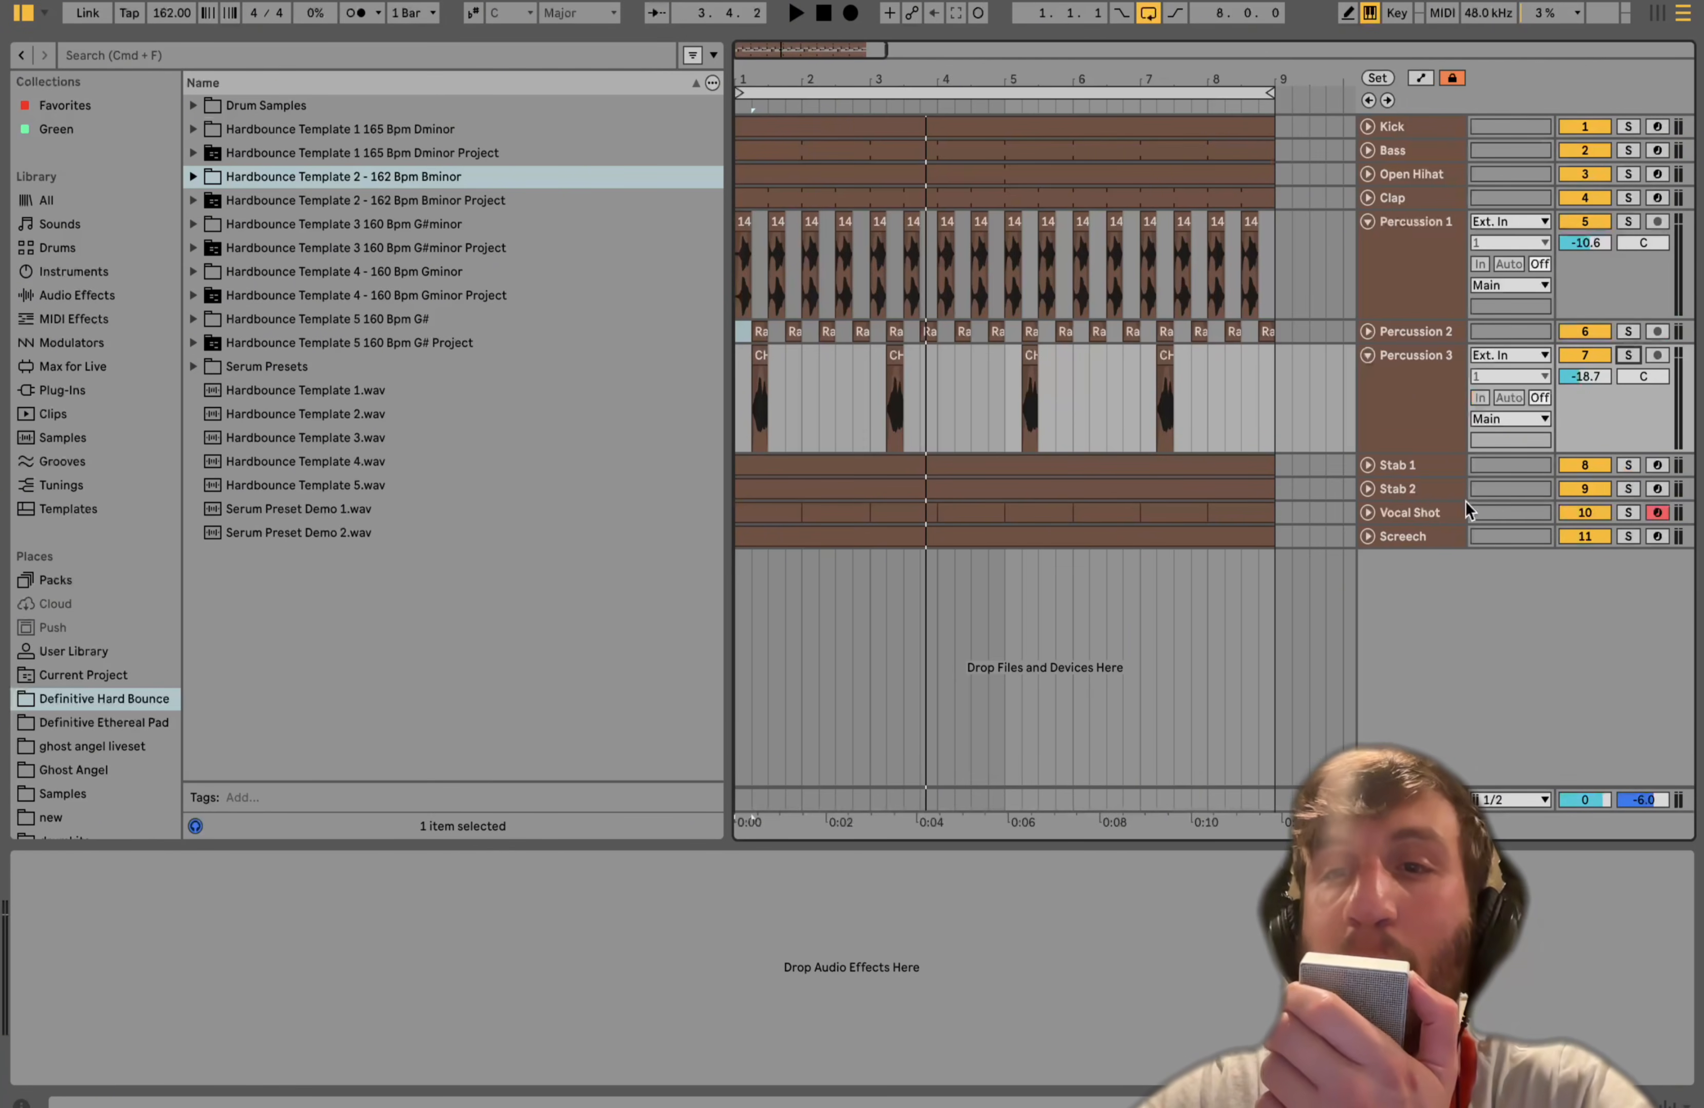
# - Solo Stab 1, play it, expand the track and open its clip in the detail view
pyautogui.click(1620, 465)
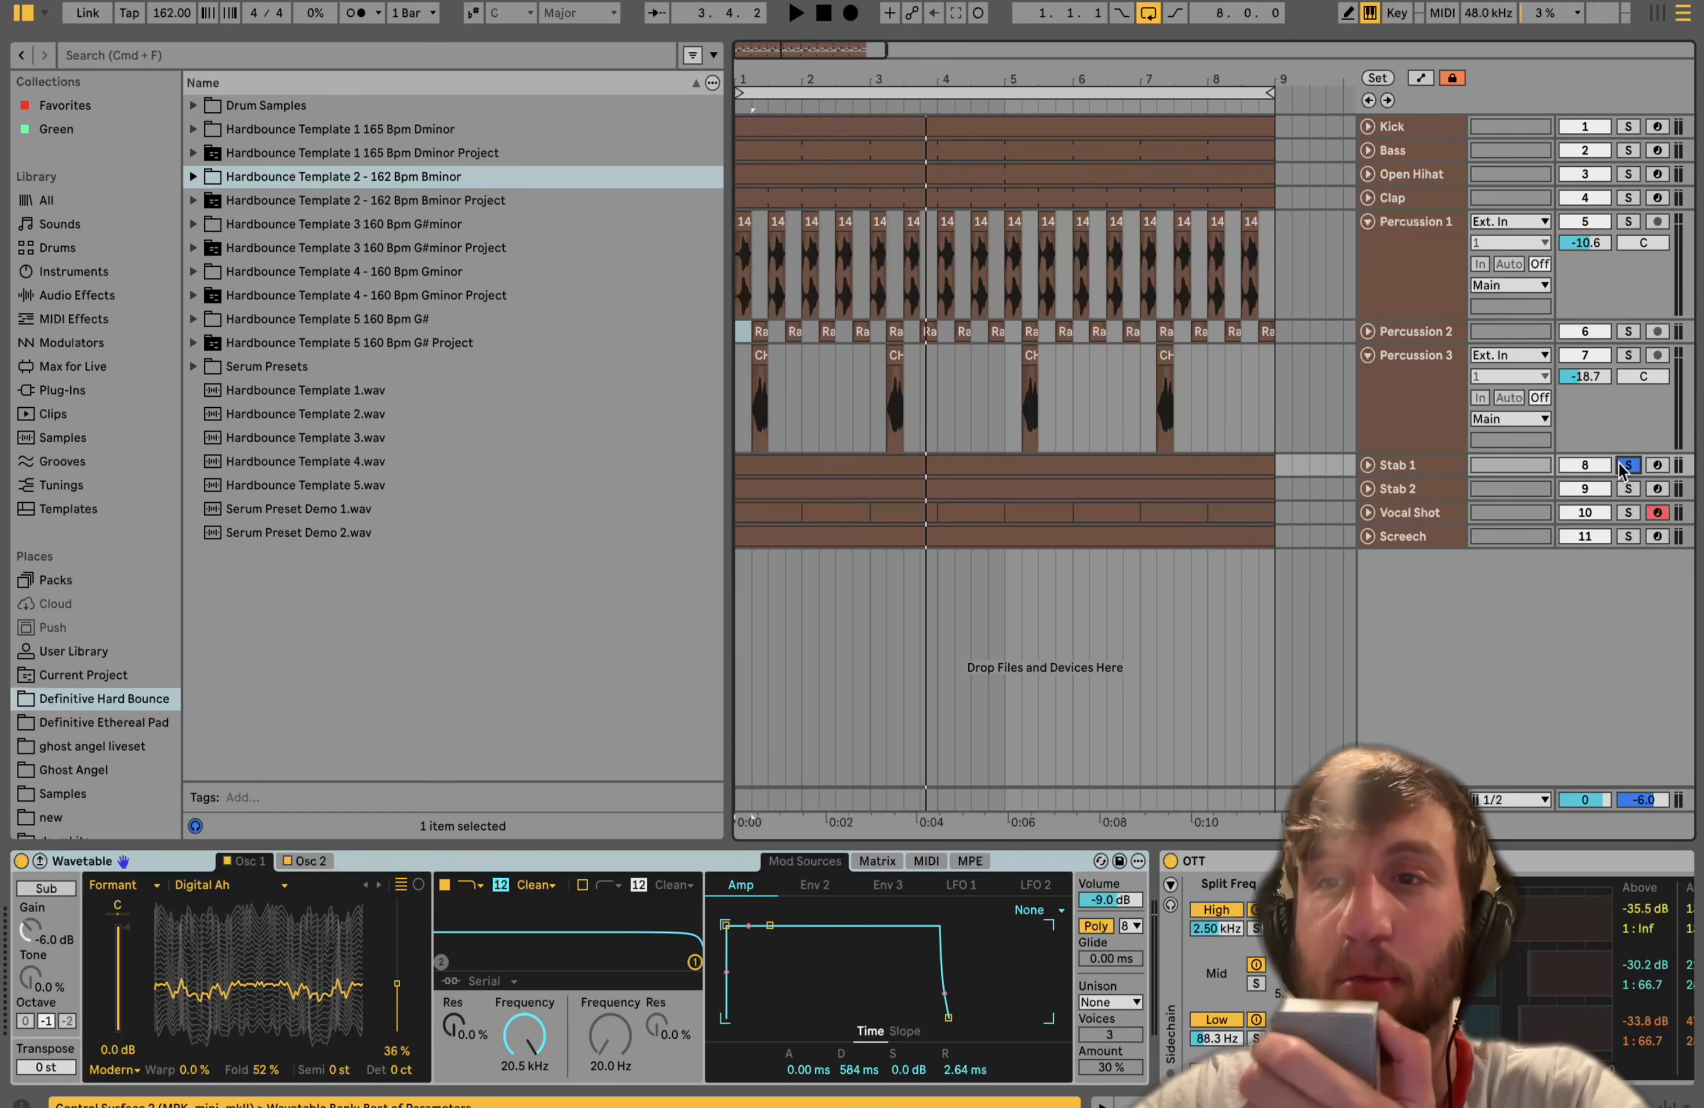
pyautogui.press('space')
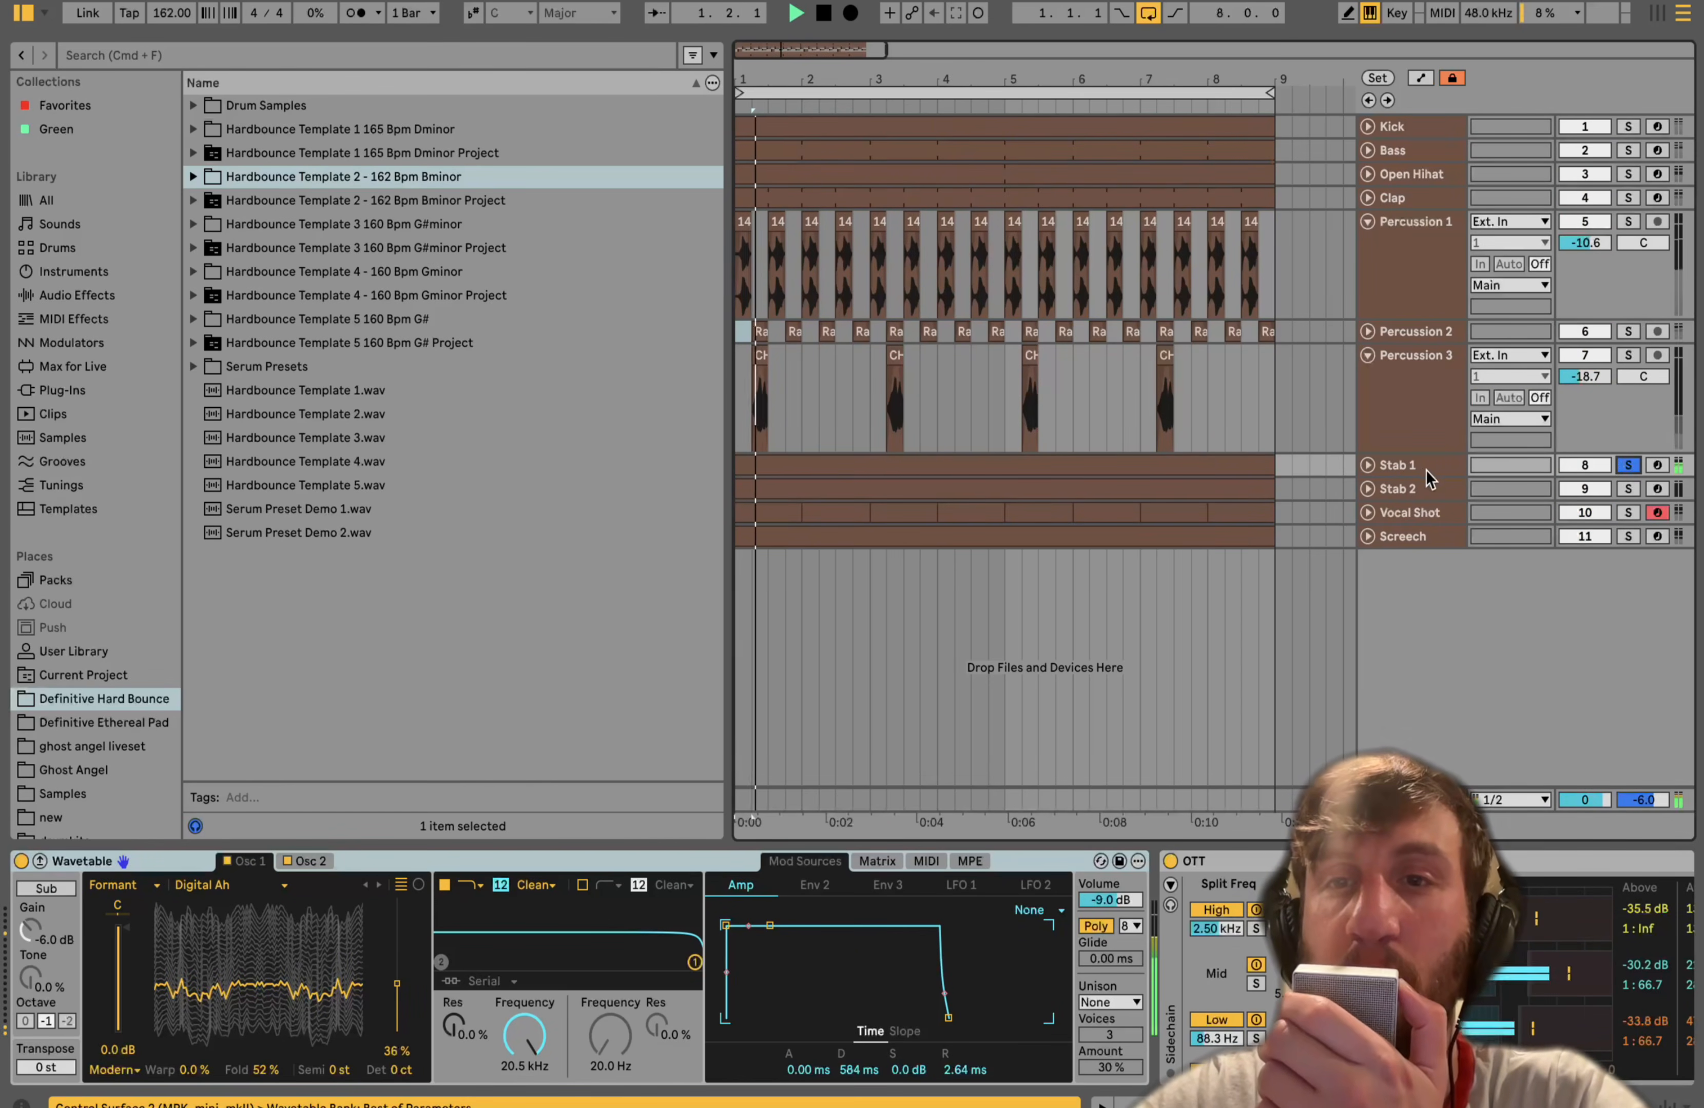
pyautogui.click(1367, 465)
pyautogui.doubleClick(1020, 465)
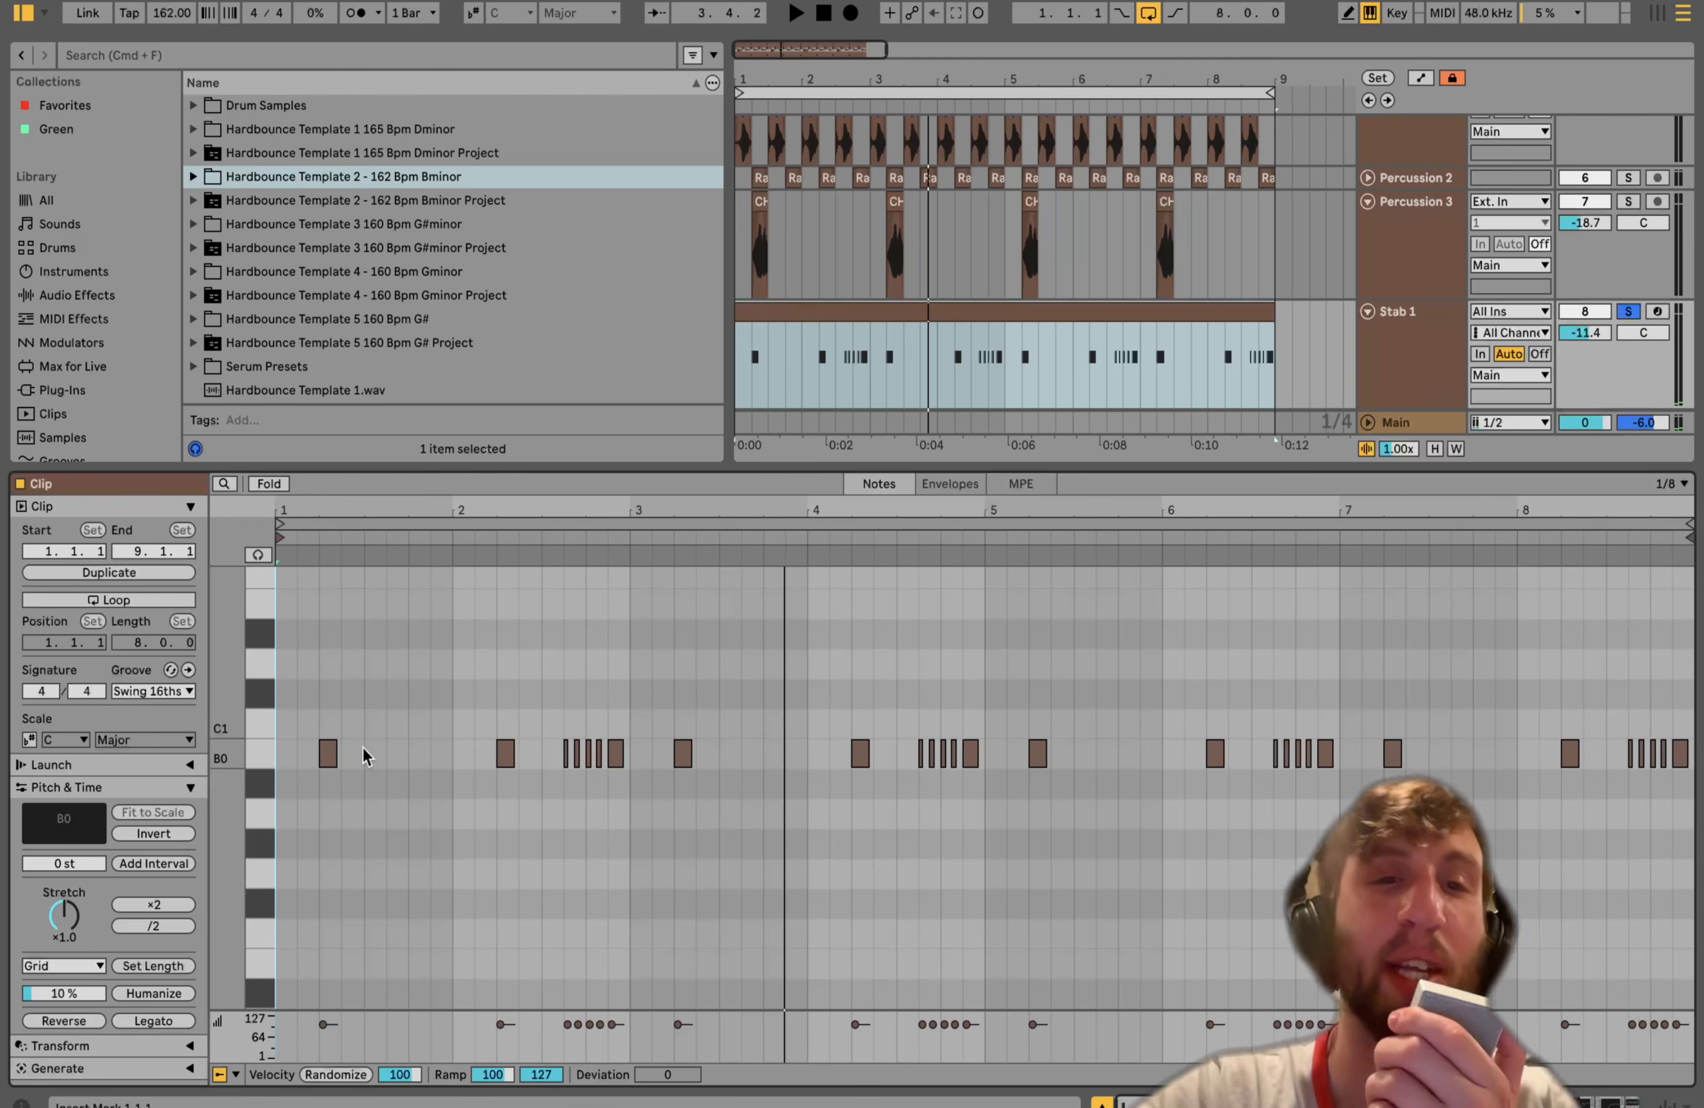
pyautogui.press('space')
pyautogui.press('space')
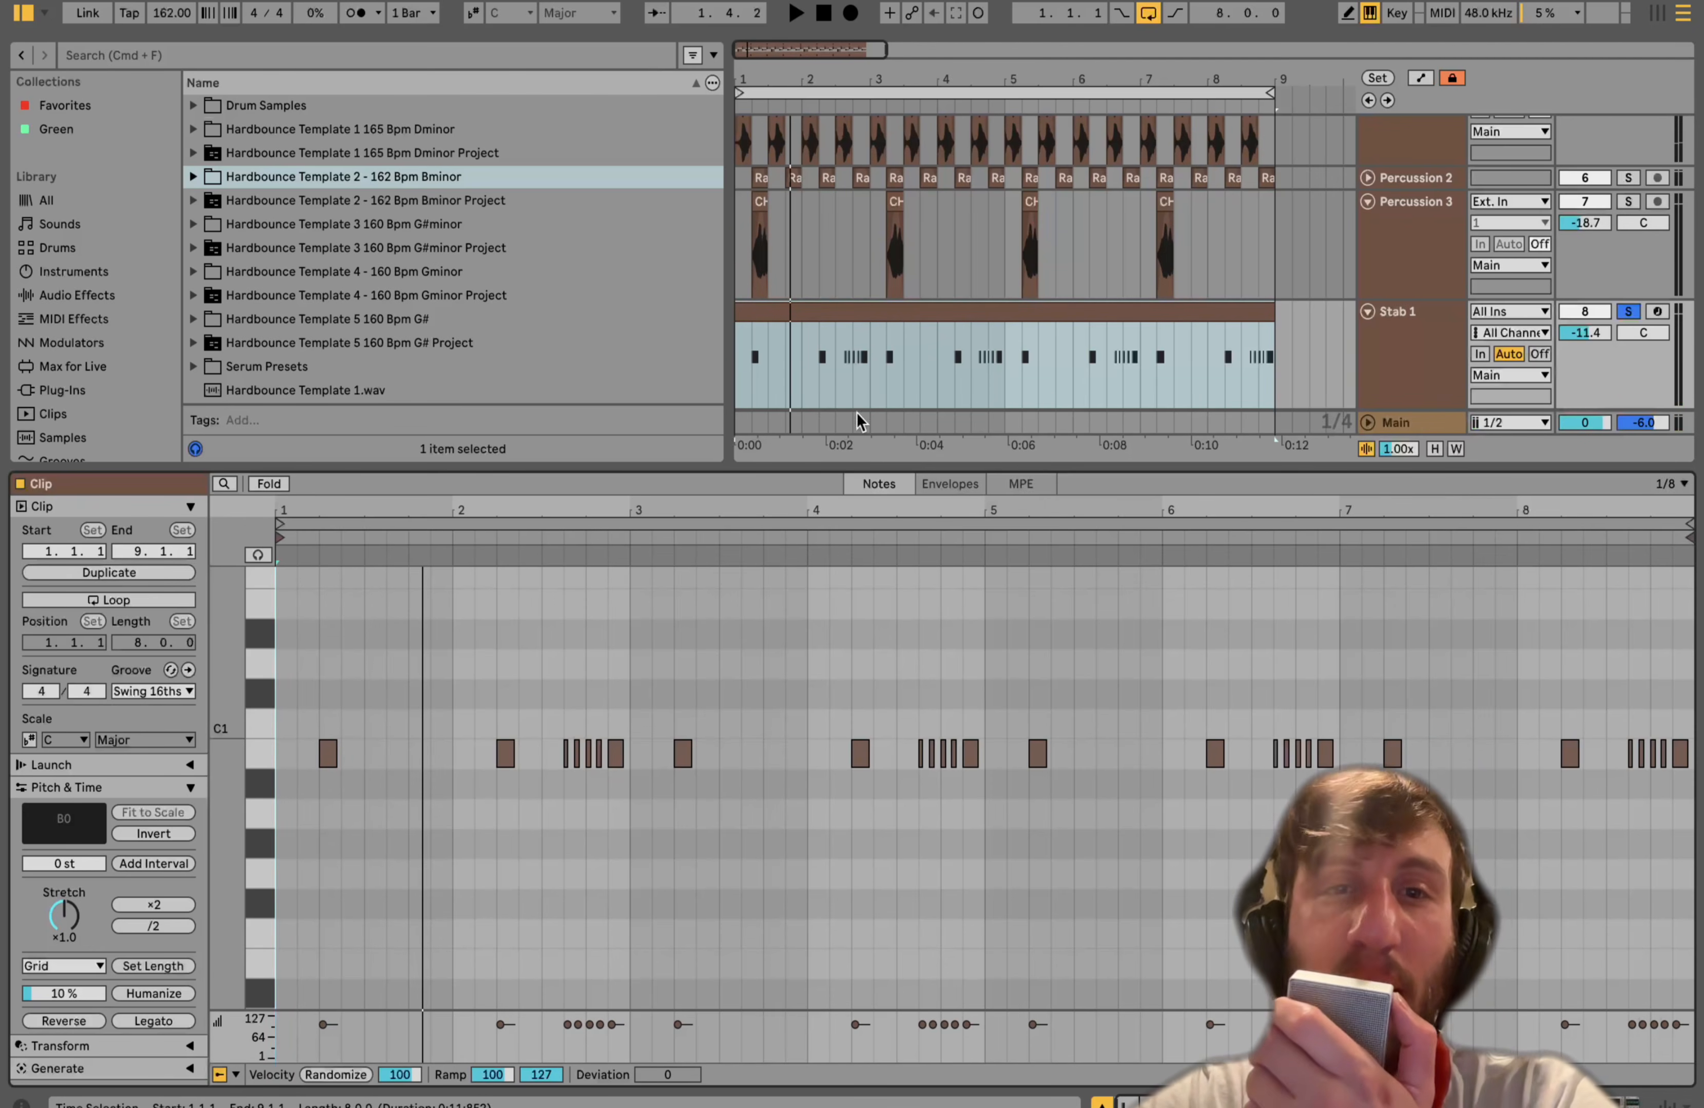
# - Play the Stab 1 clip from partway through bar 2, then stop playback
pyautogui.click(841, 359)
pyautogui.click(841, 366)
pyautogui.press('space')
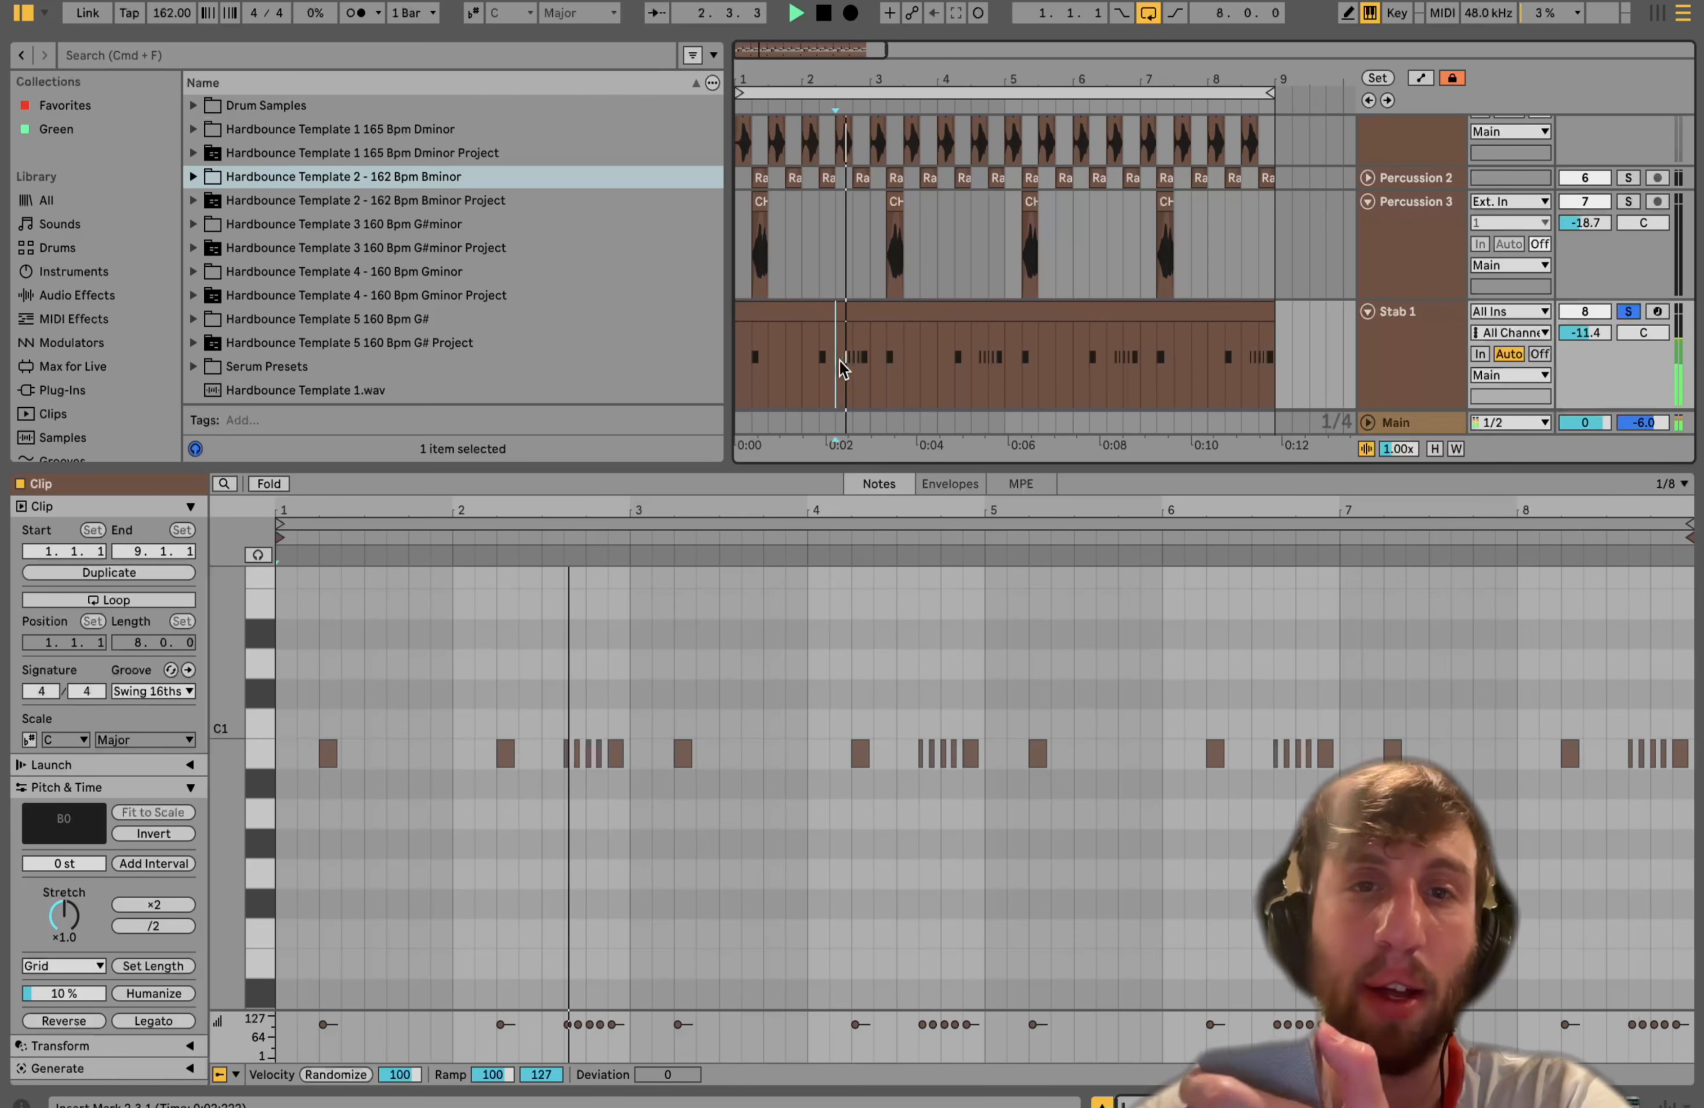
pyautogui.press('space')
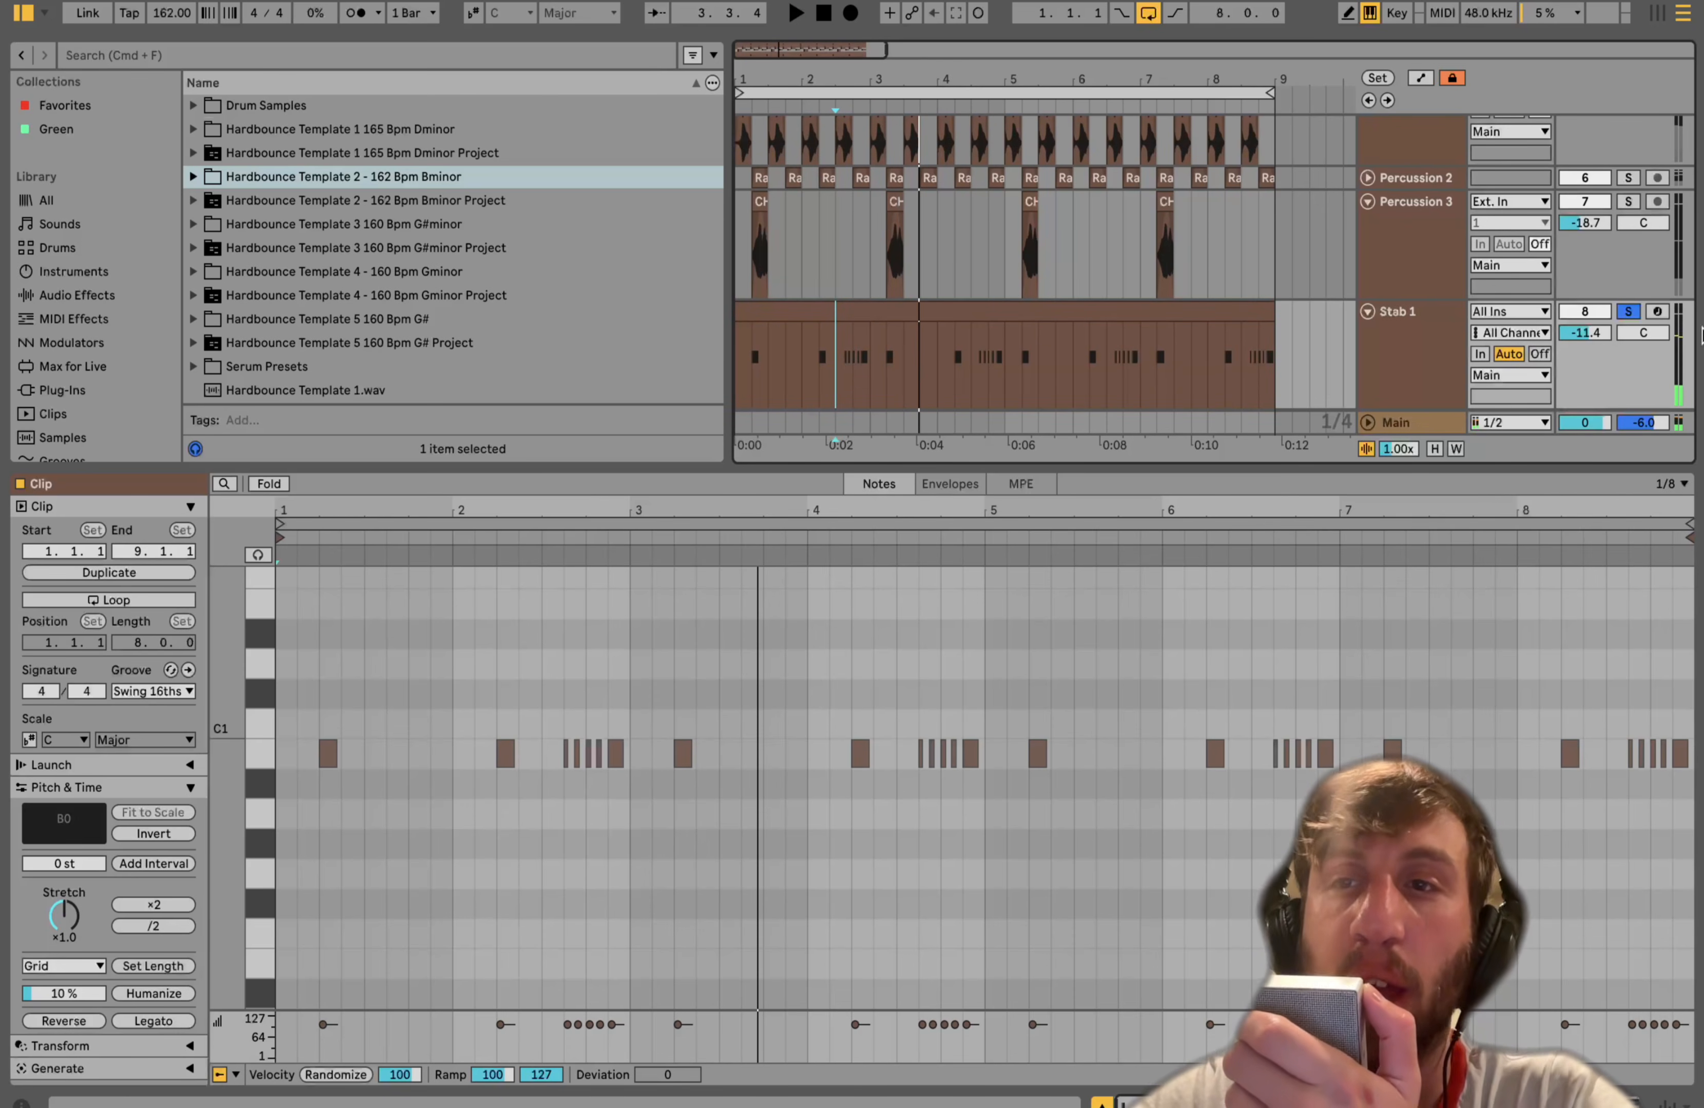
# - Arm Stab 1 for recording, shift the computer keyboard octave down and play notes, then start playback
pyautogui.click(1657, 312)
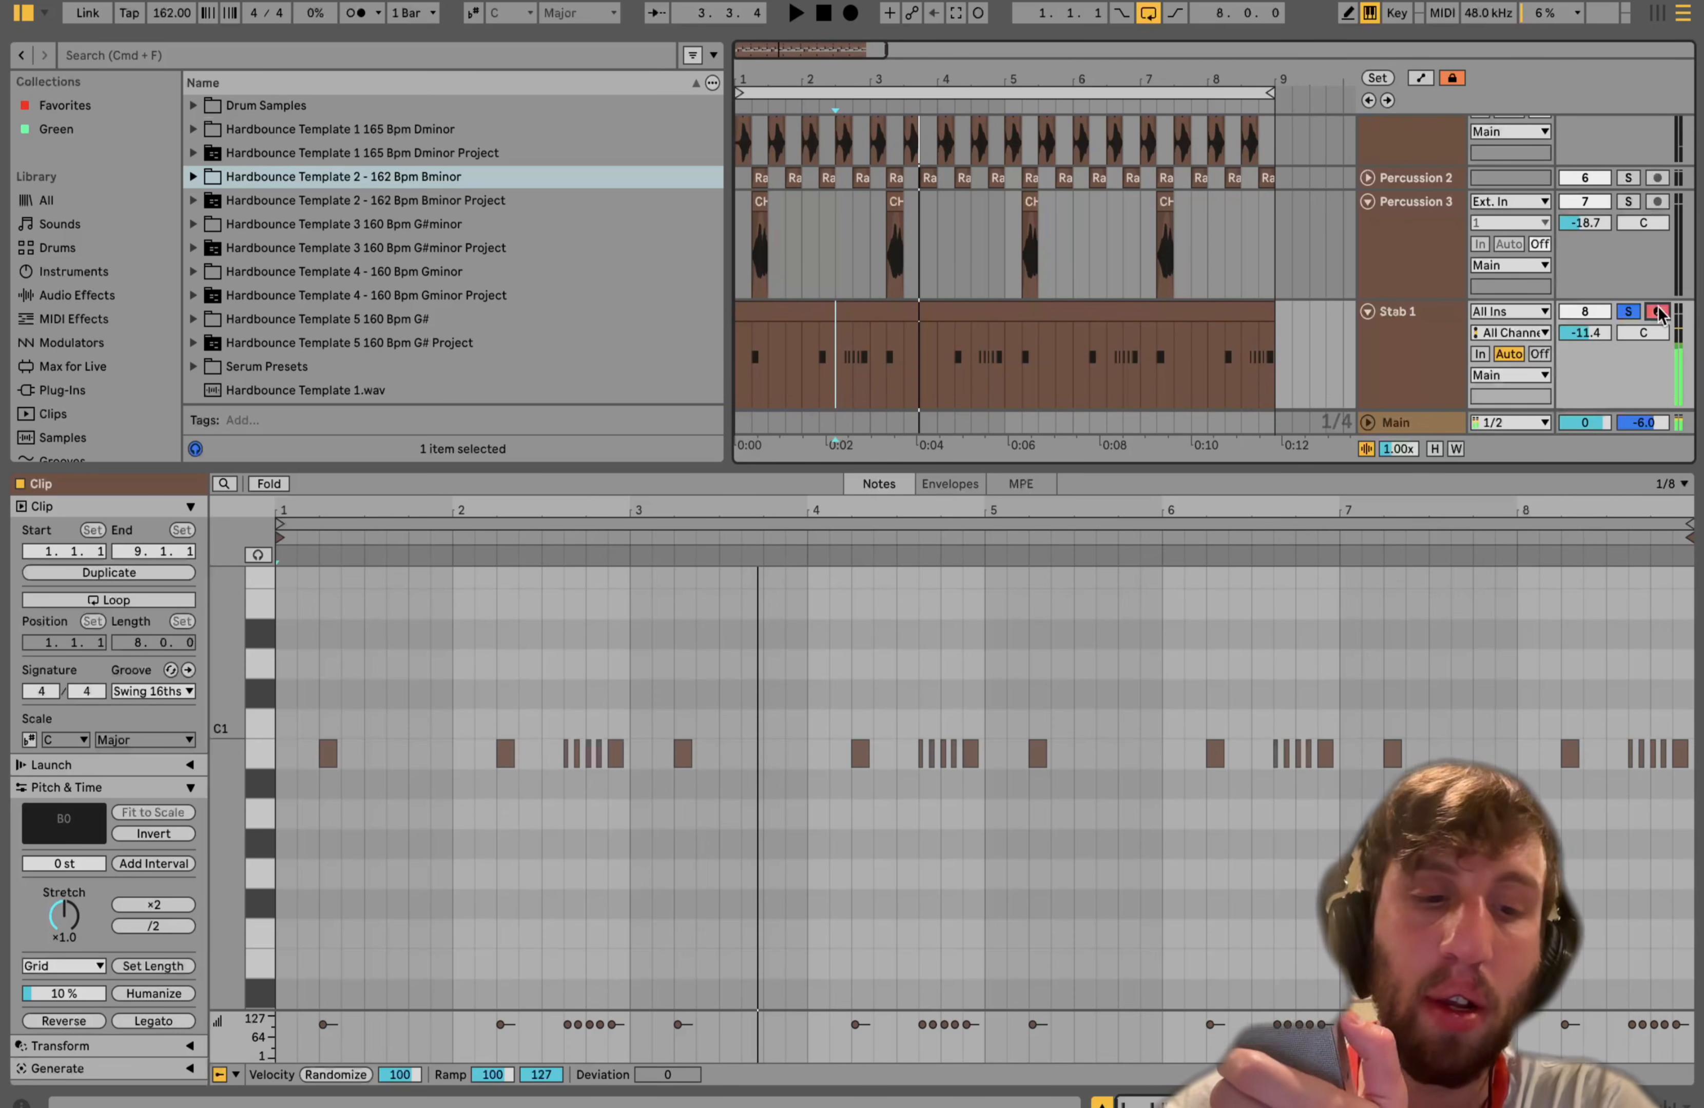
pyautogui.press('z')
pyautogui.press('j')
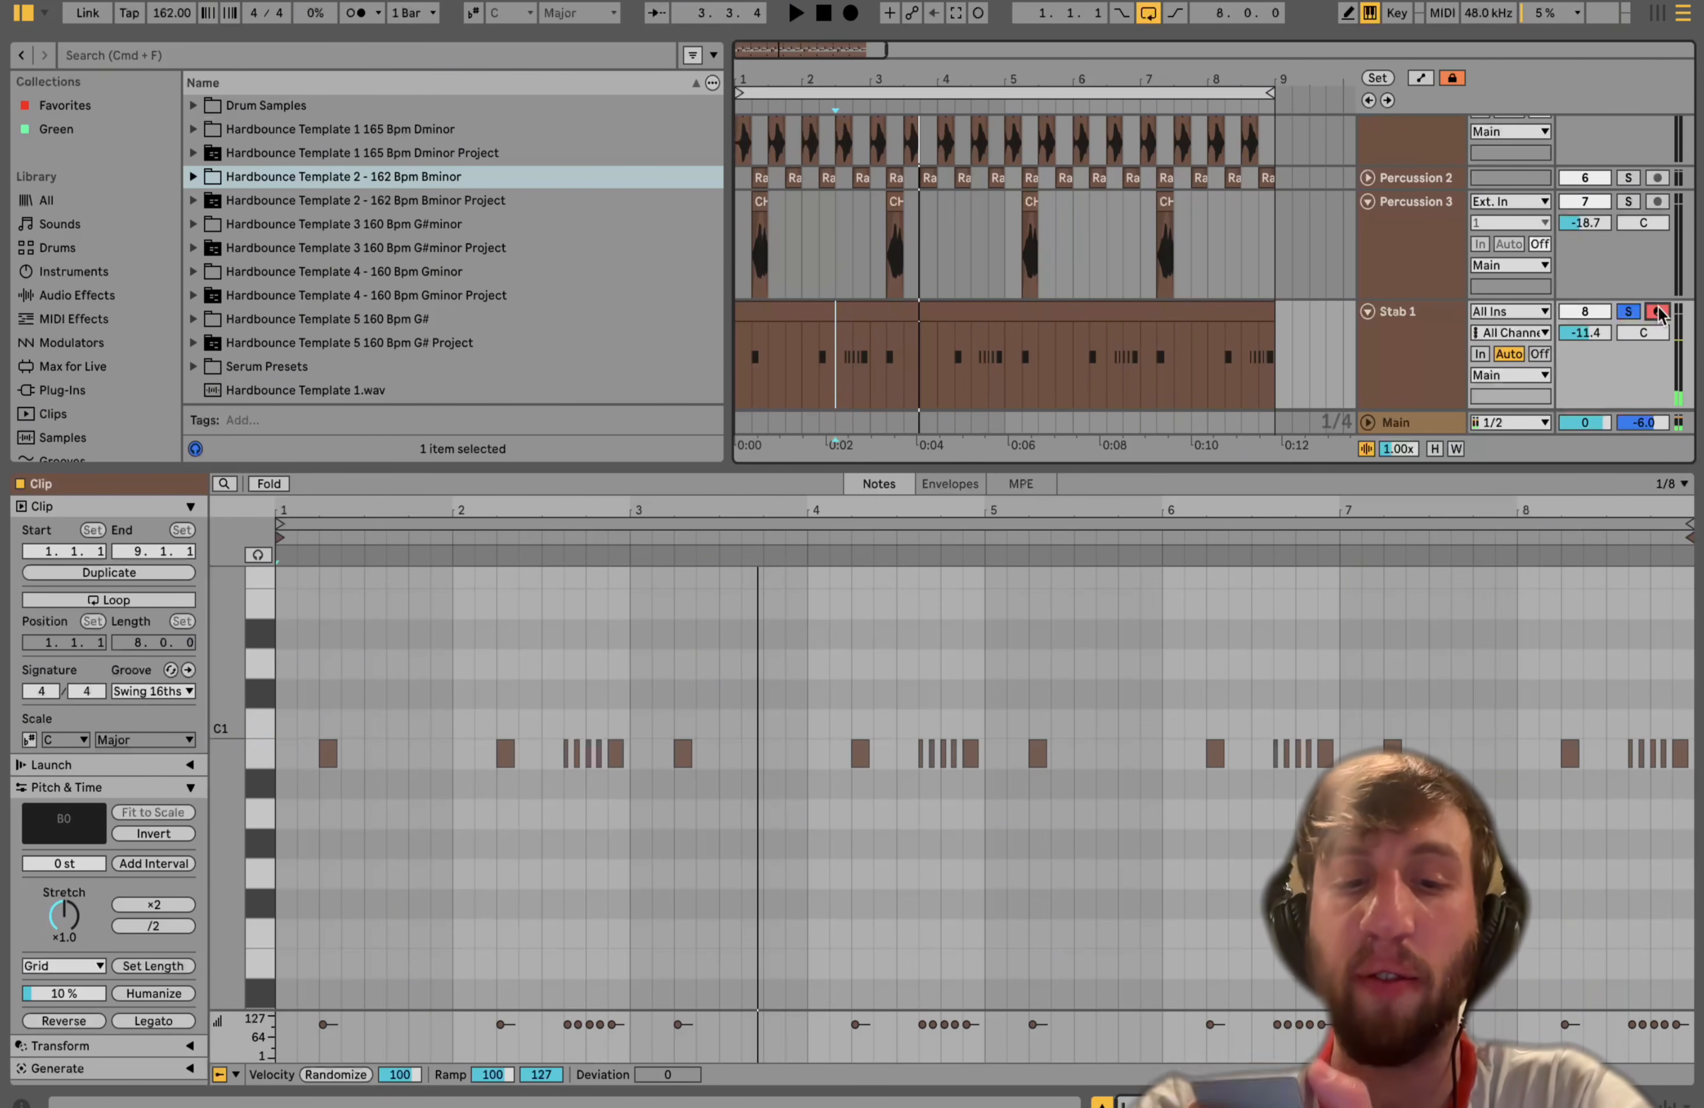
pyautogui.press('j')
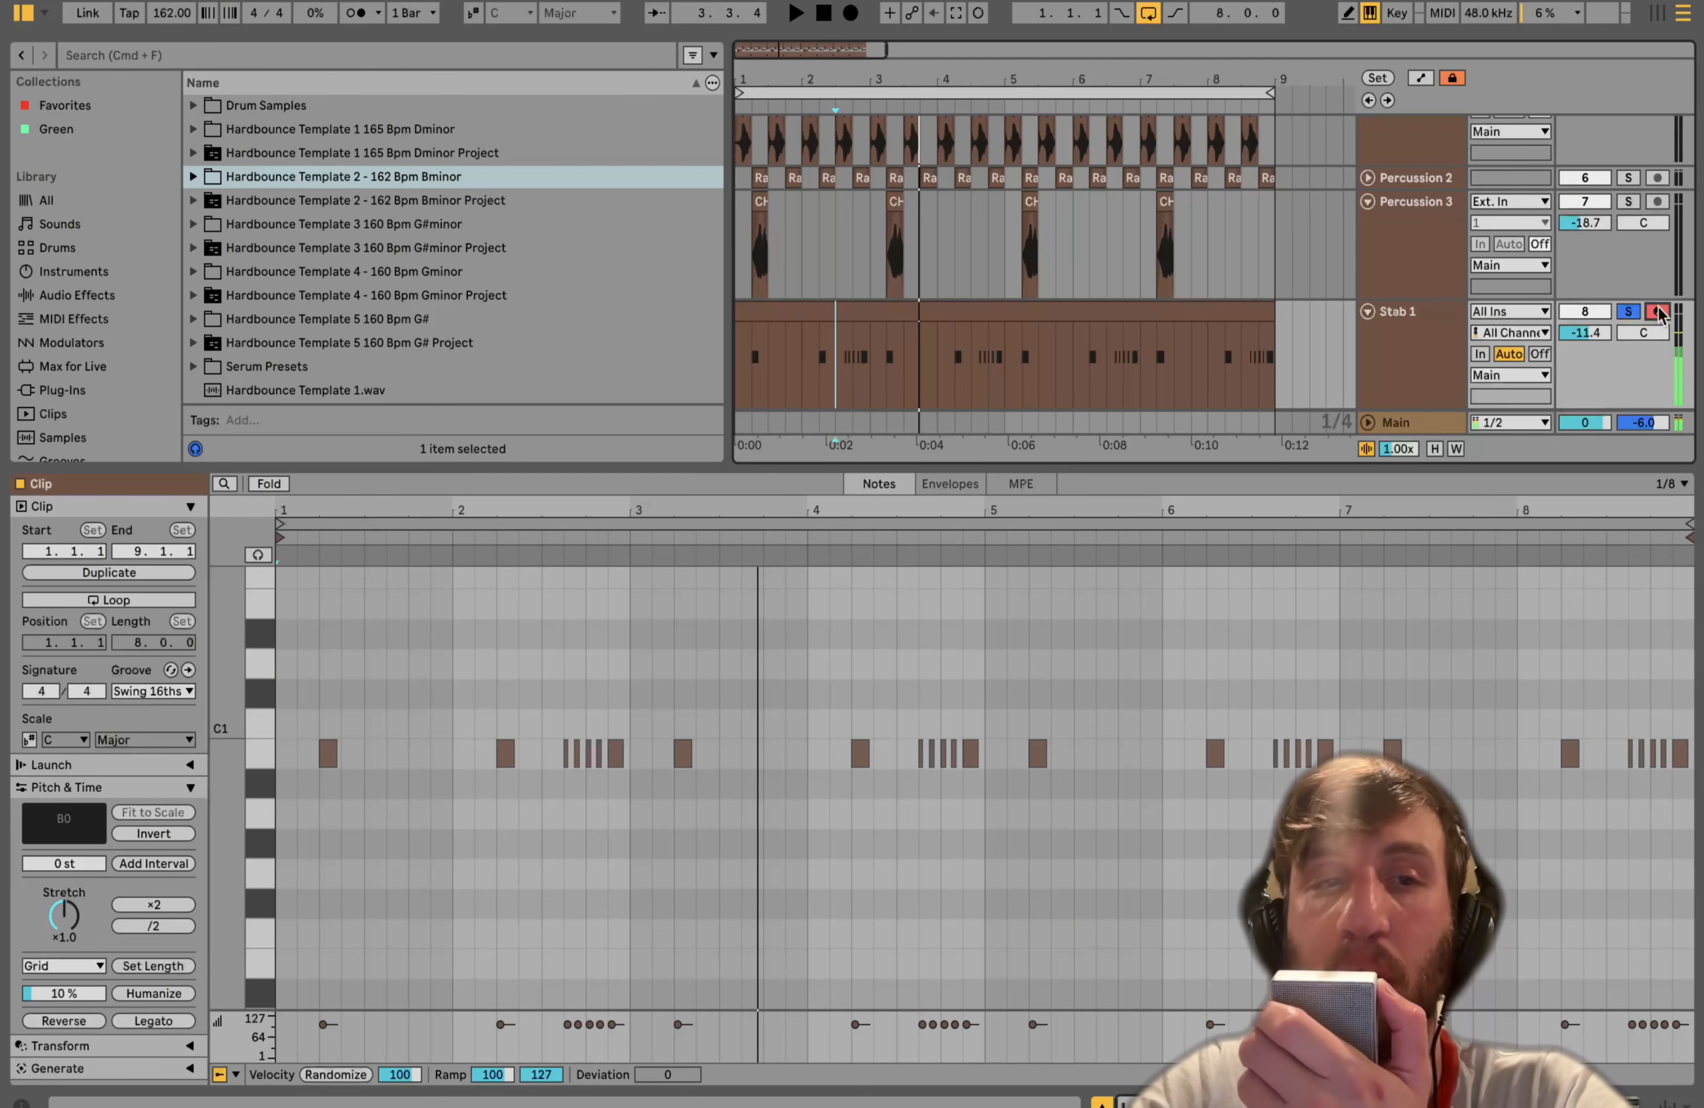
pyautogui.press('space')
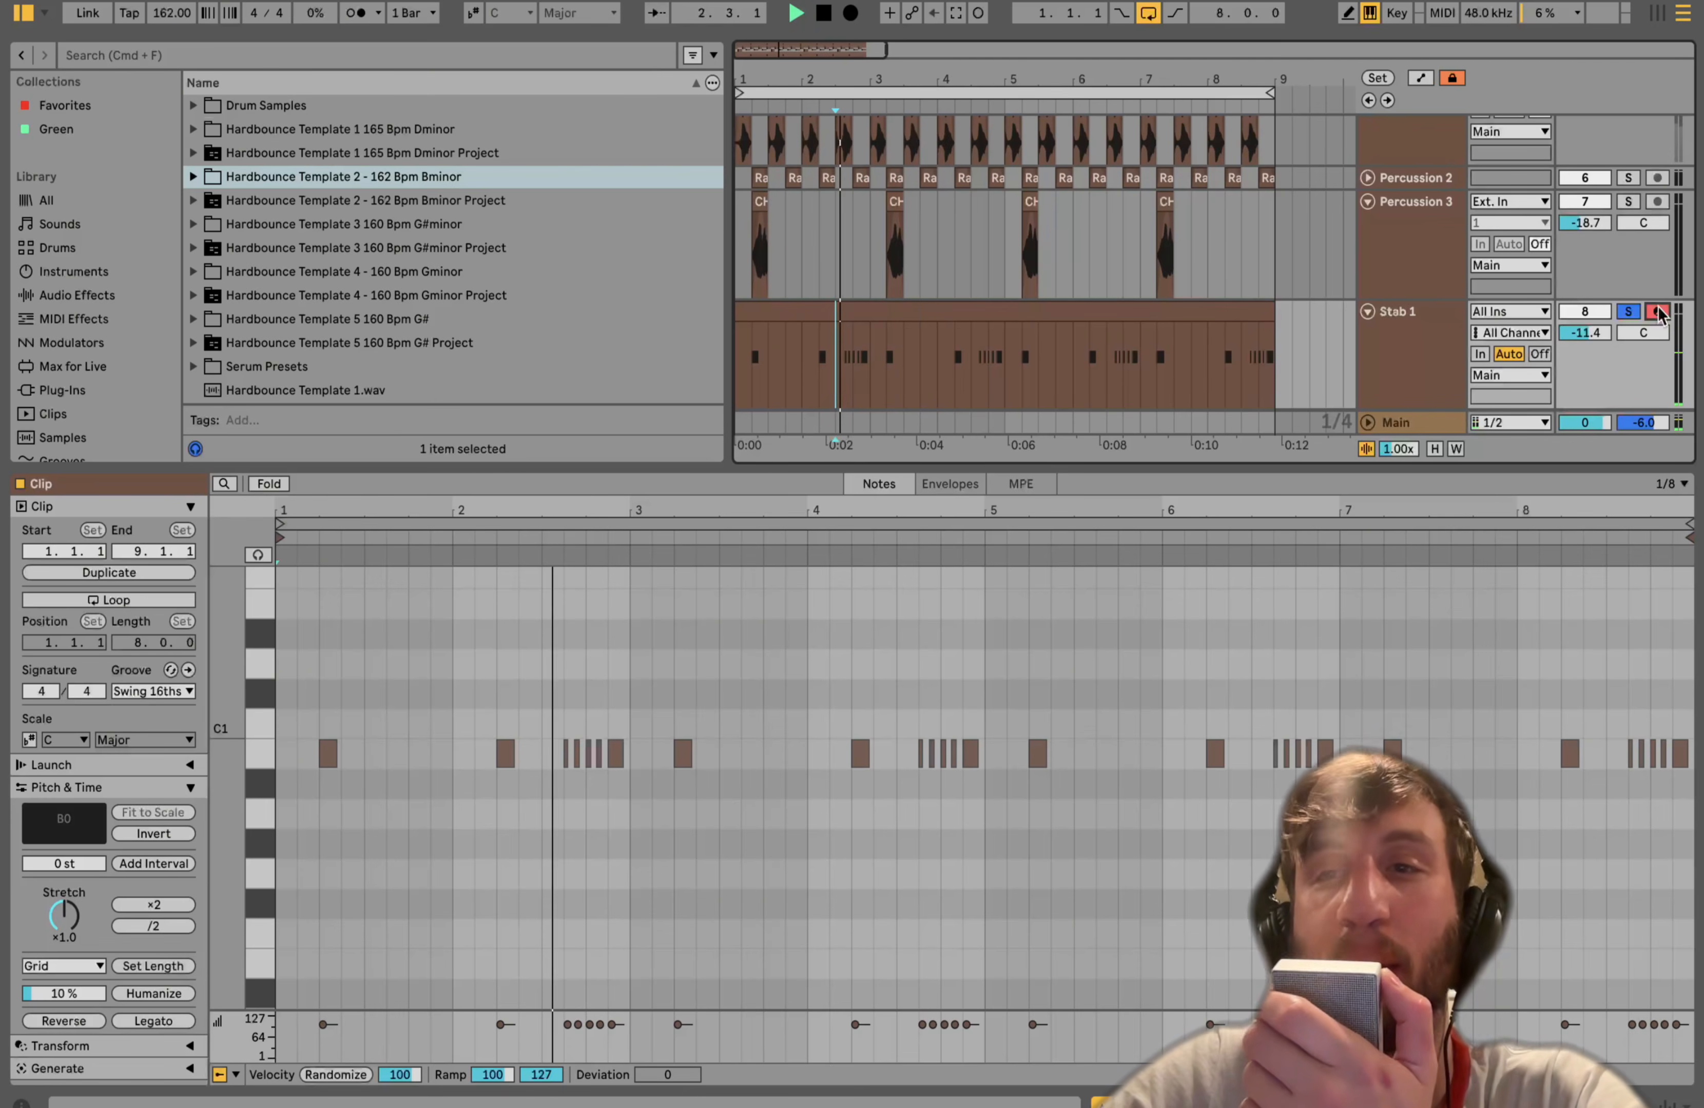
# - Show Stab 1's Wavetable device, select its clip, open the Osc 2 page and play
pyautogui.click(1431, 325)
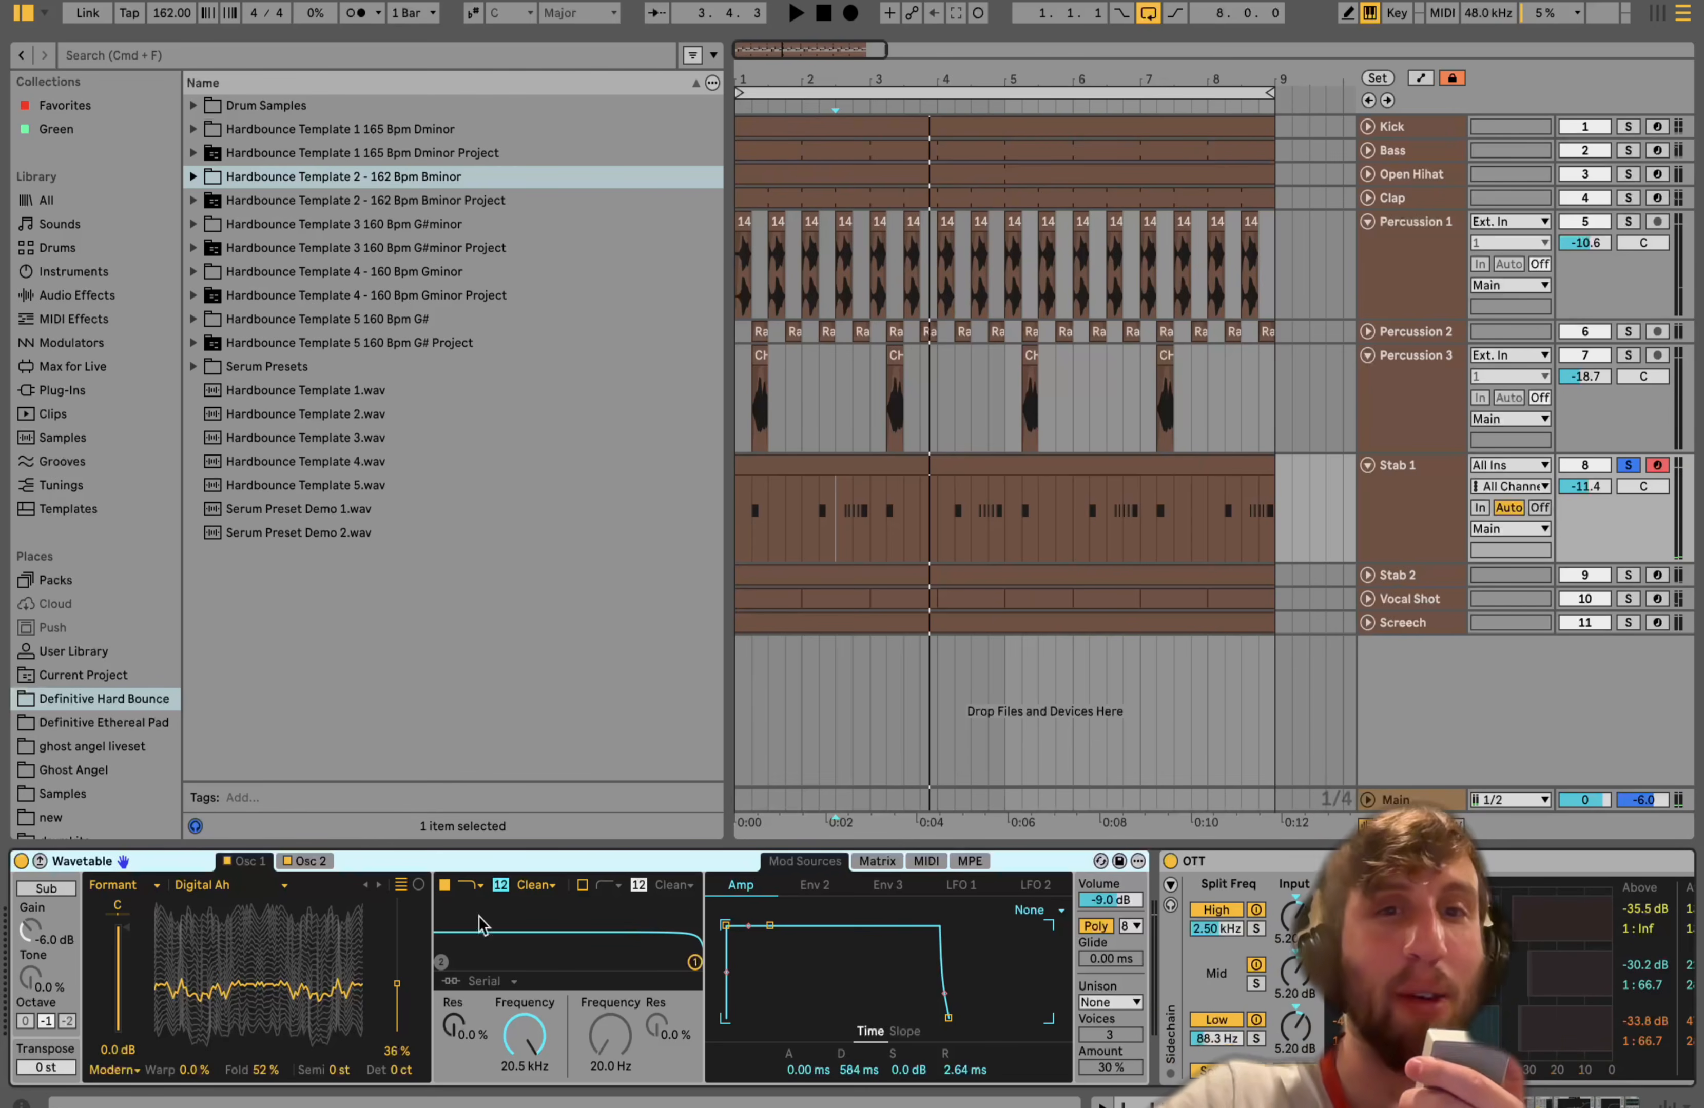
pyautogui.click(852, 492)
pyautogui.press('space')
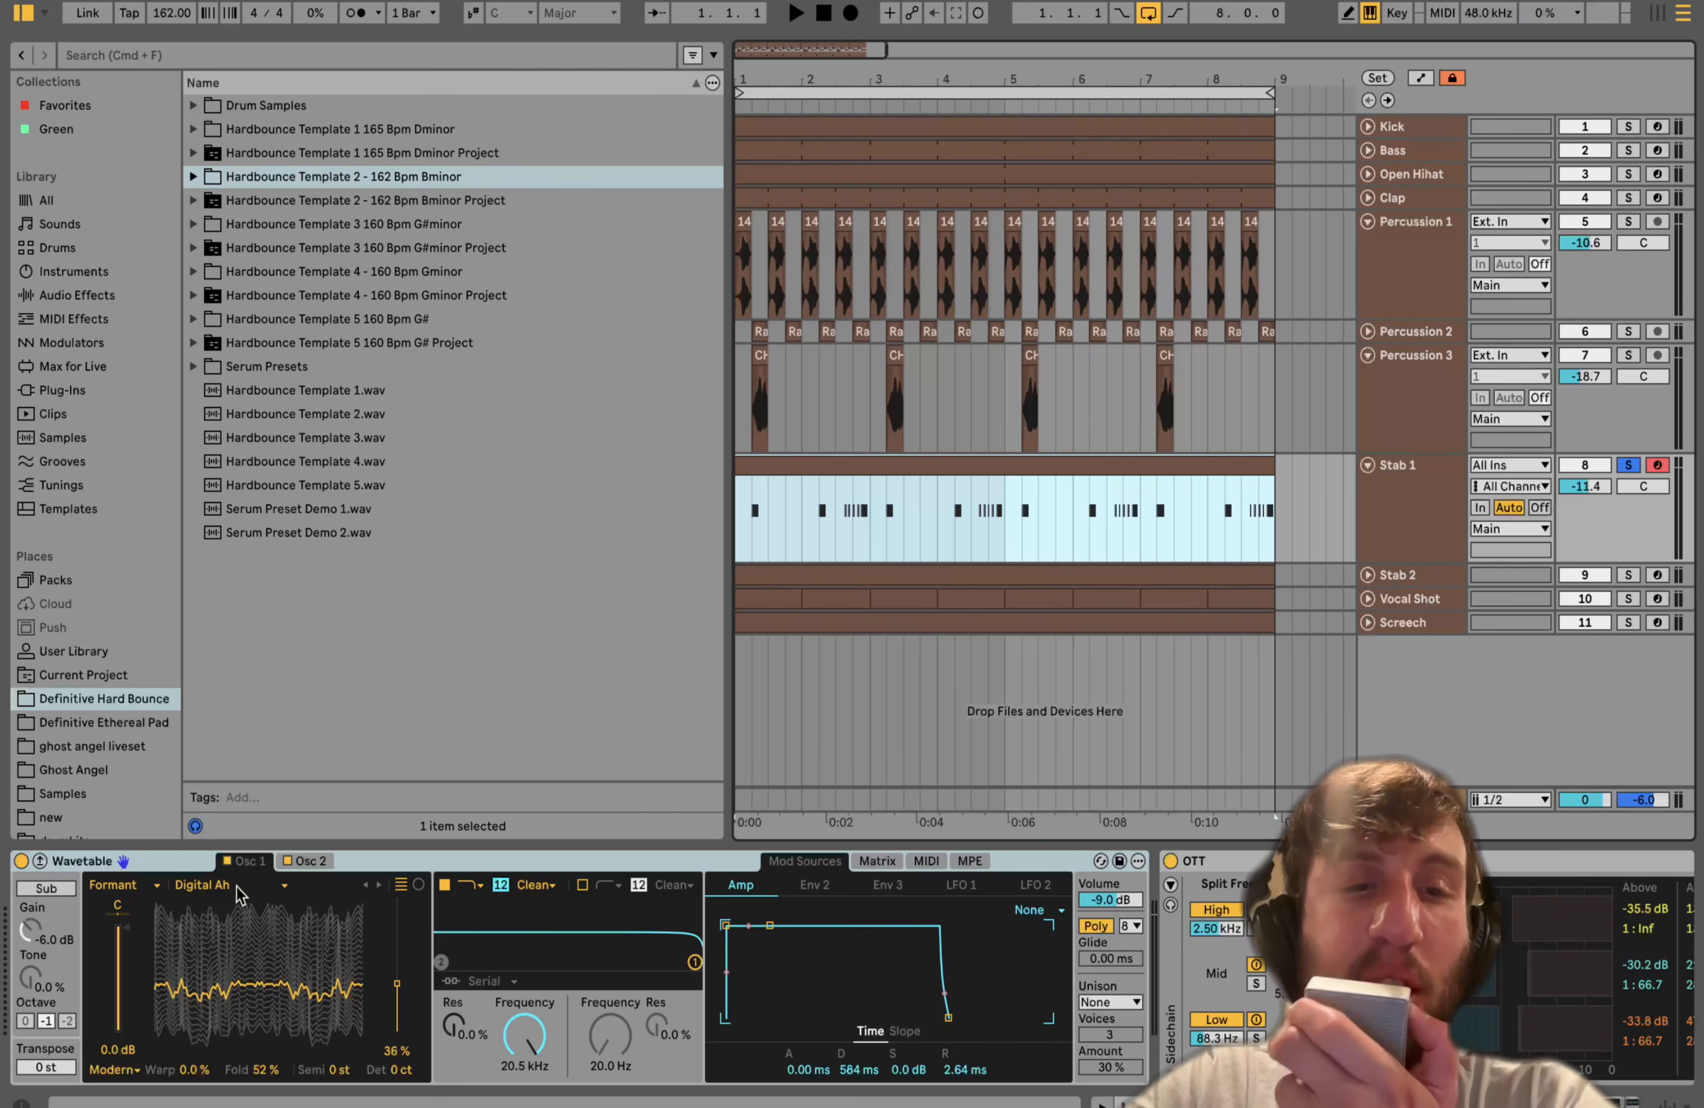
pyautogui.click(321, 862)
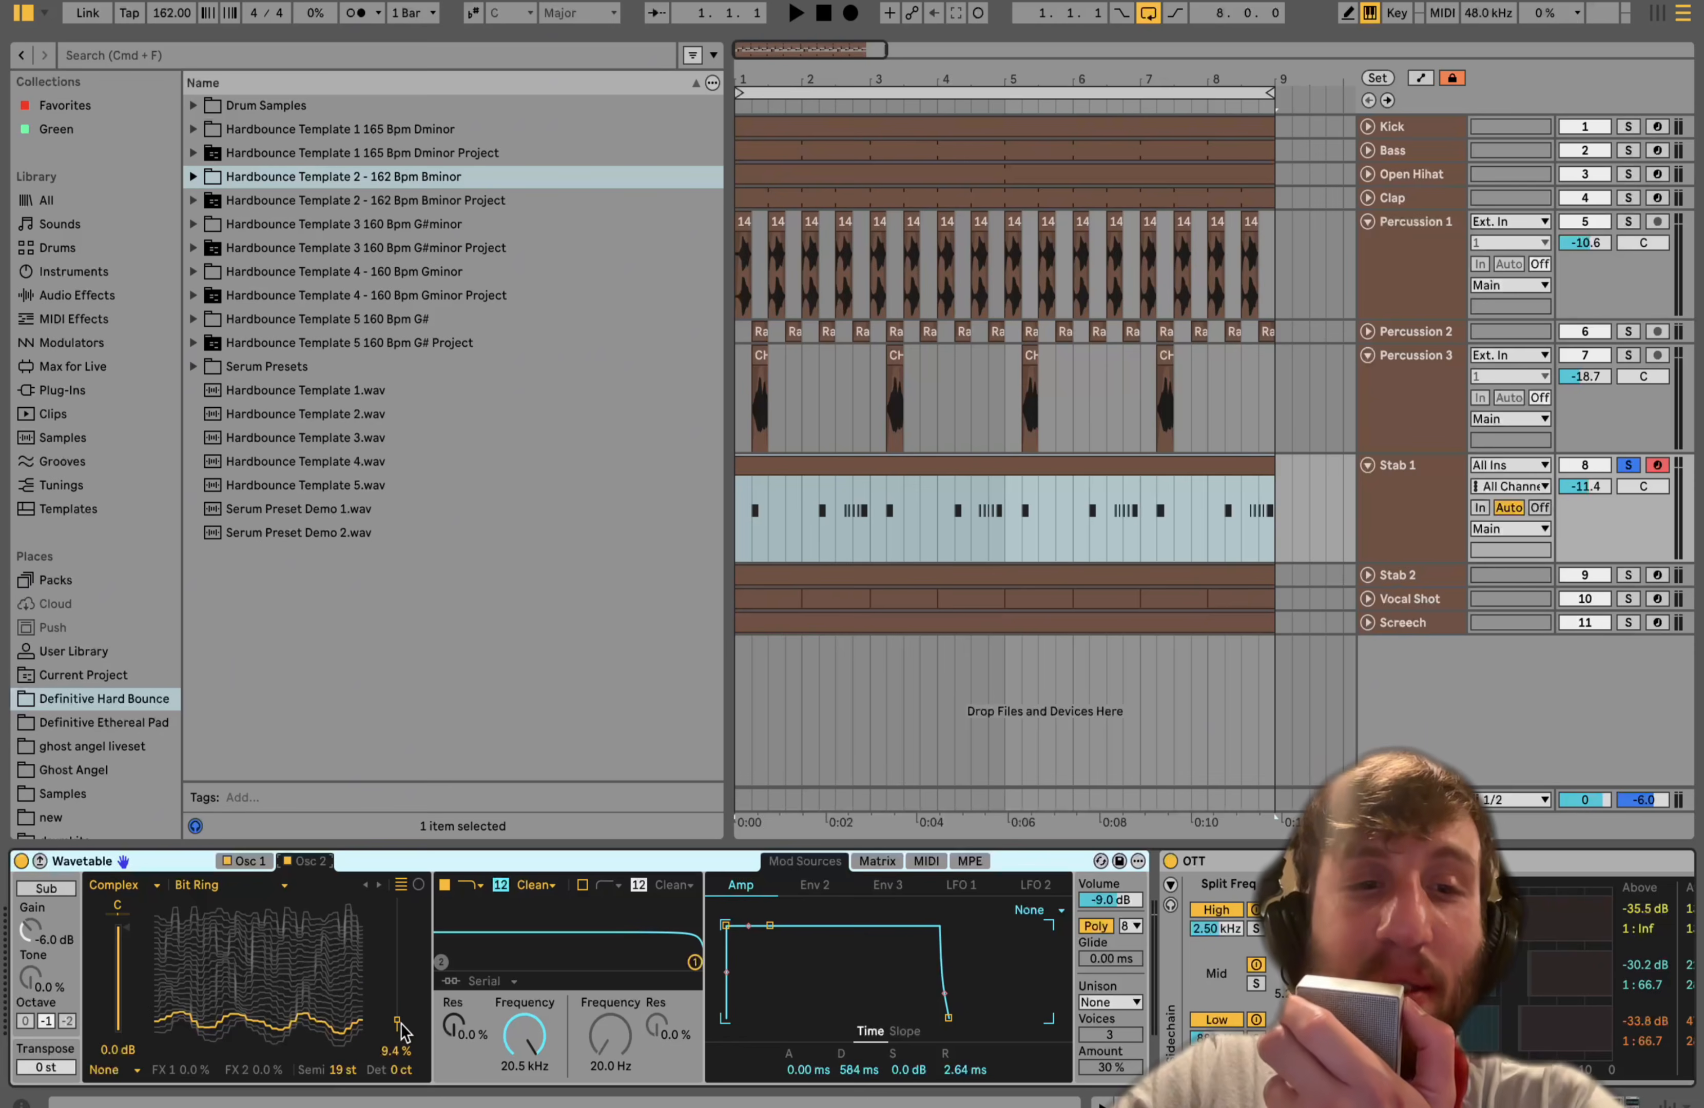
pyautogui.press('space')
# - Try raising Oscillator 2's level to 97%, then undo the change and stop playback
pyautogui.moveTo(397, 976); pyautogui.dragTo(397, 901)
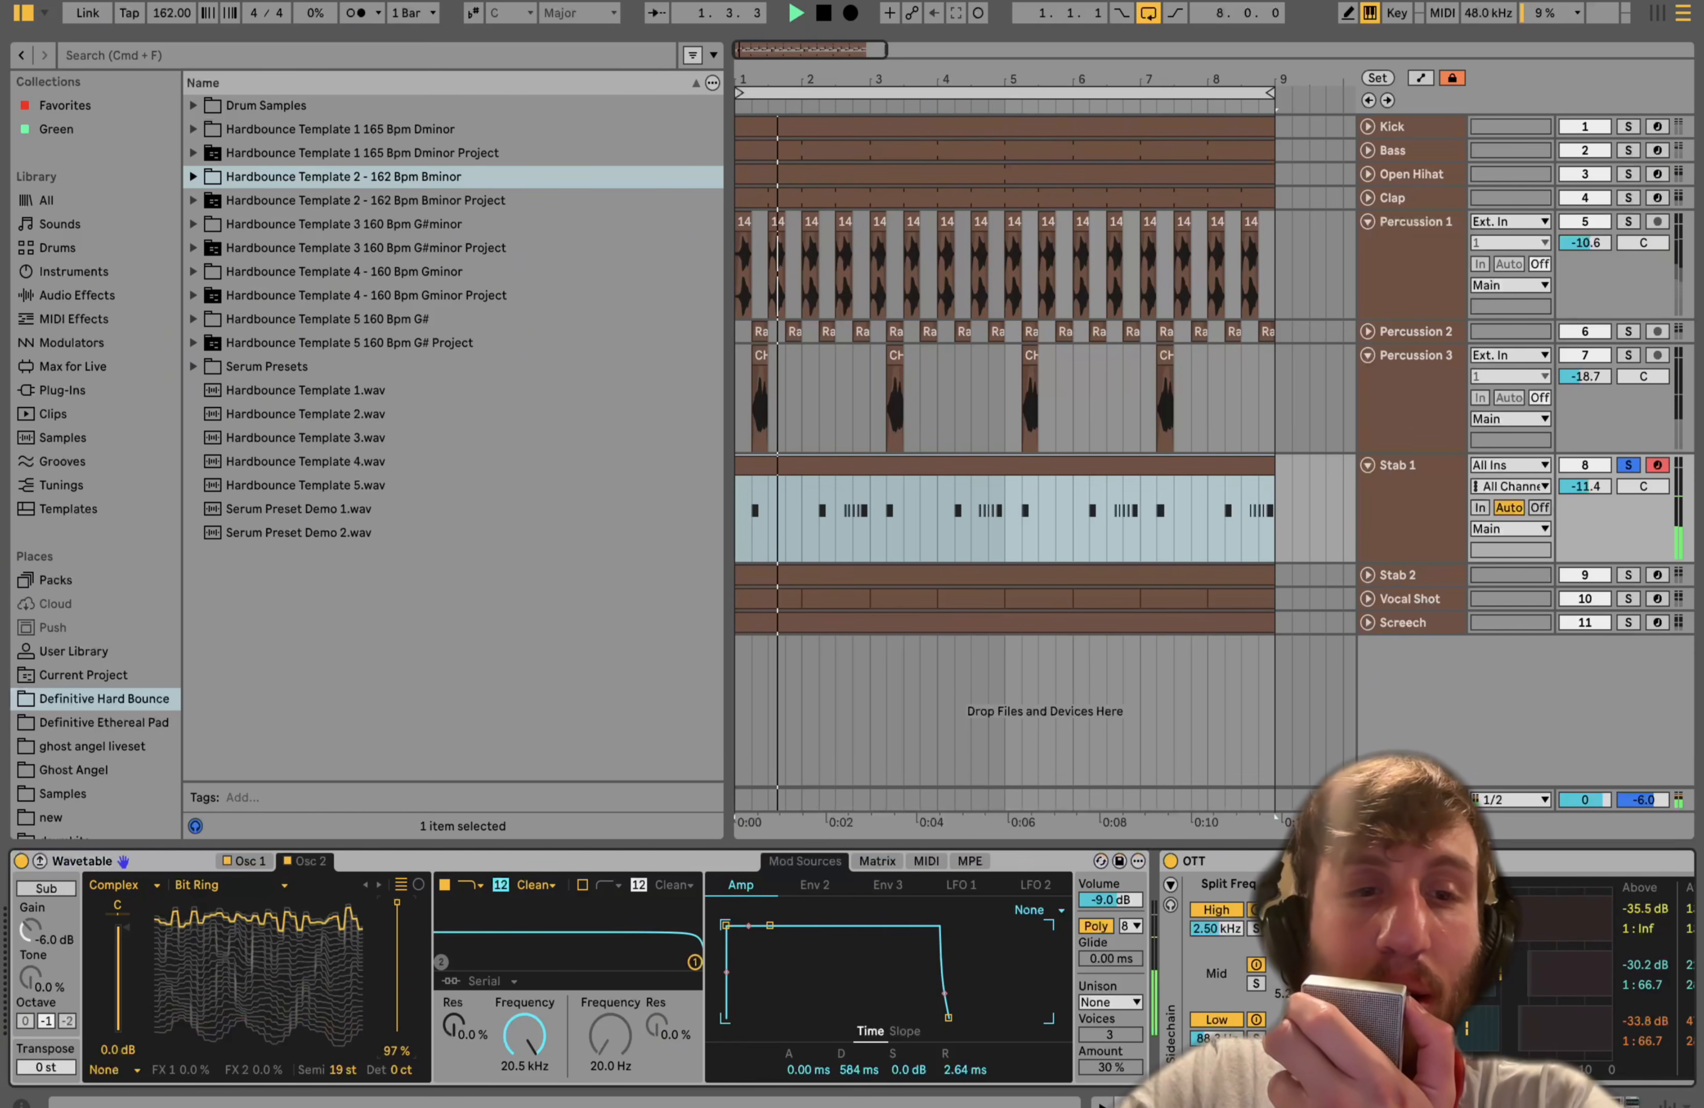
pyautogui.press('super+z')
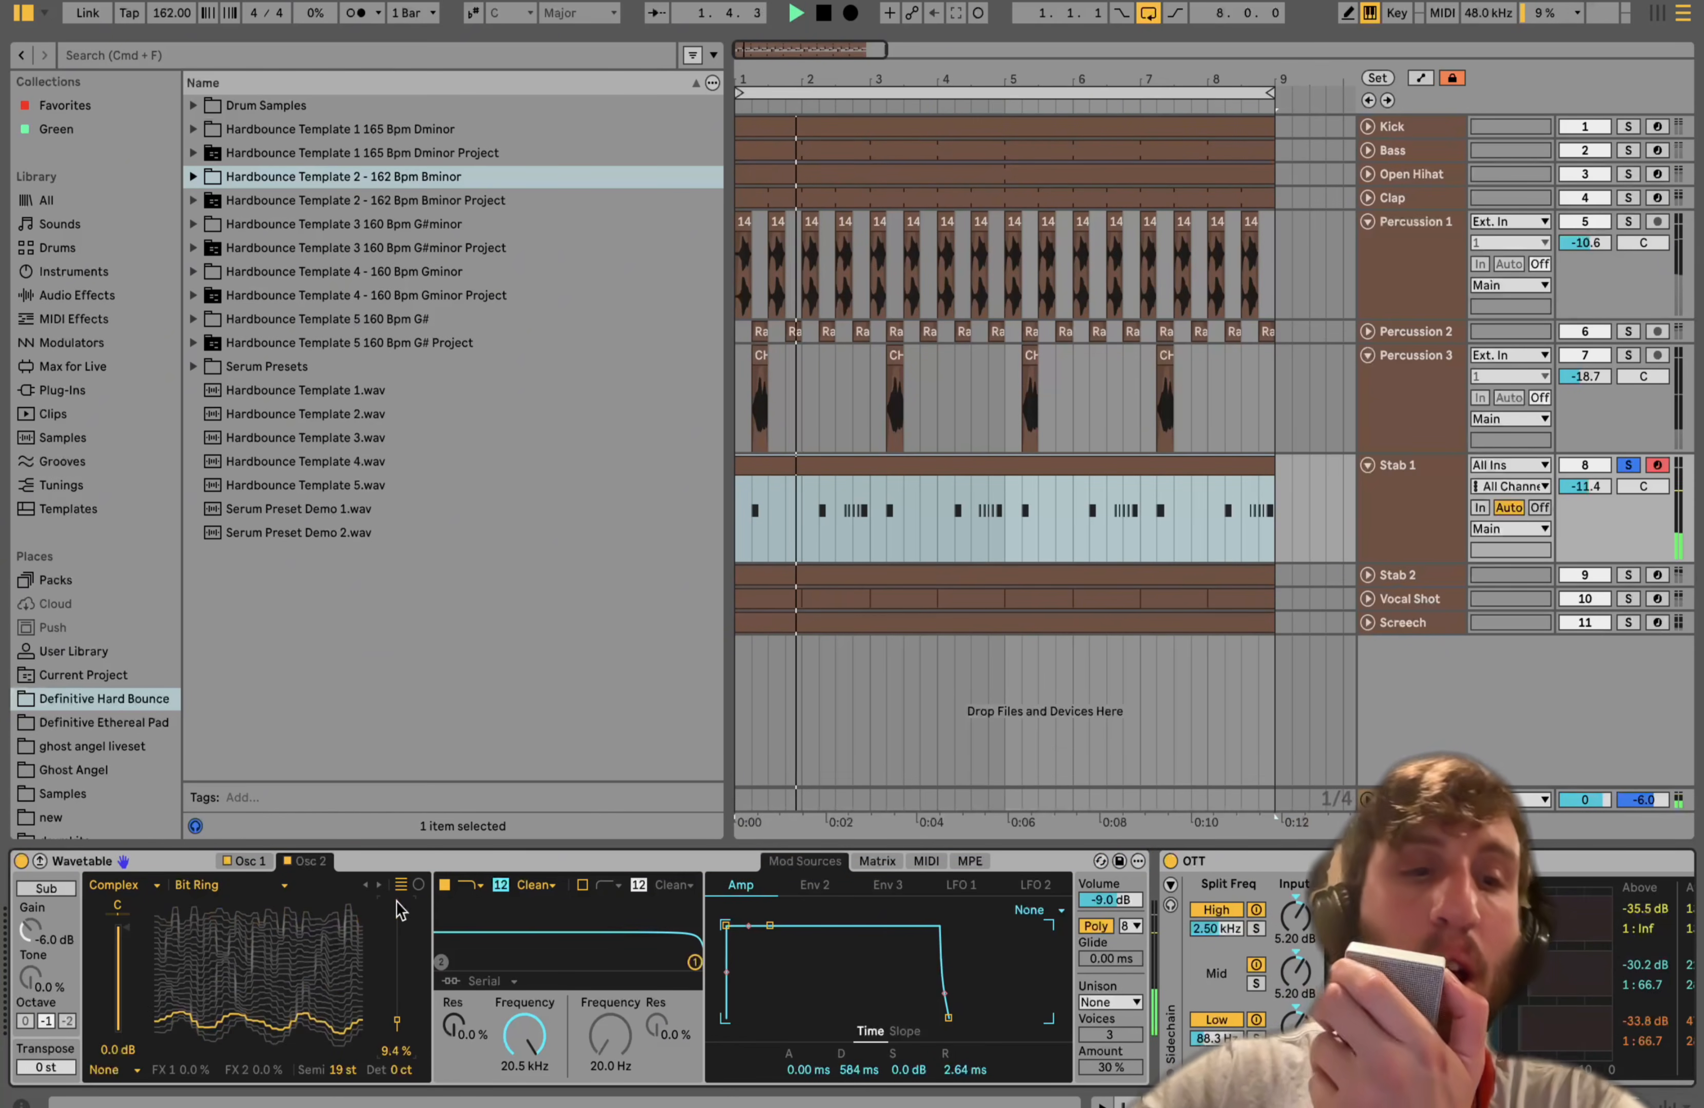
pyautogui.press('space')
# - Switch between the Osc 1 and Osc 2 pages and audition notes on the armed Stab 1
pyautogui.click(252, 859)
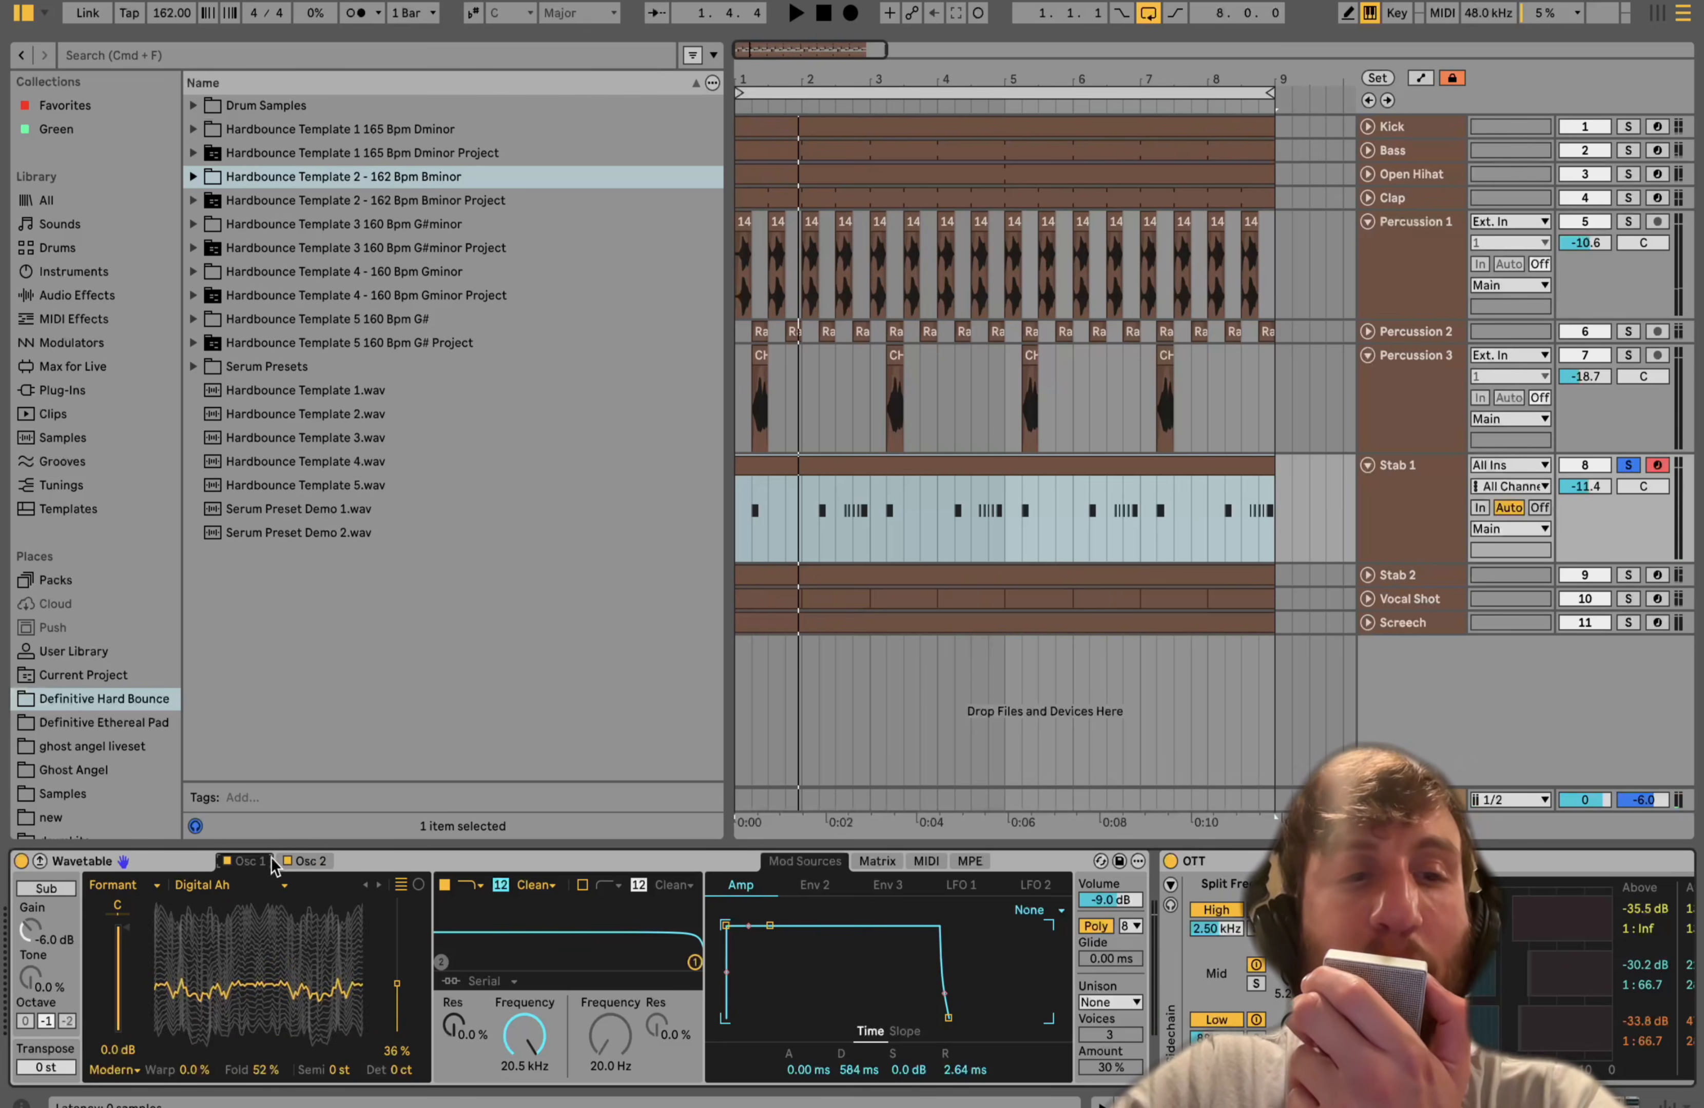
pyautogui.click(308, 860)
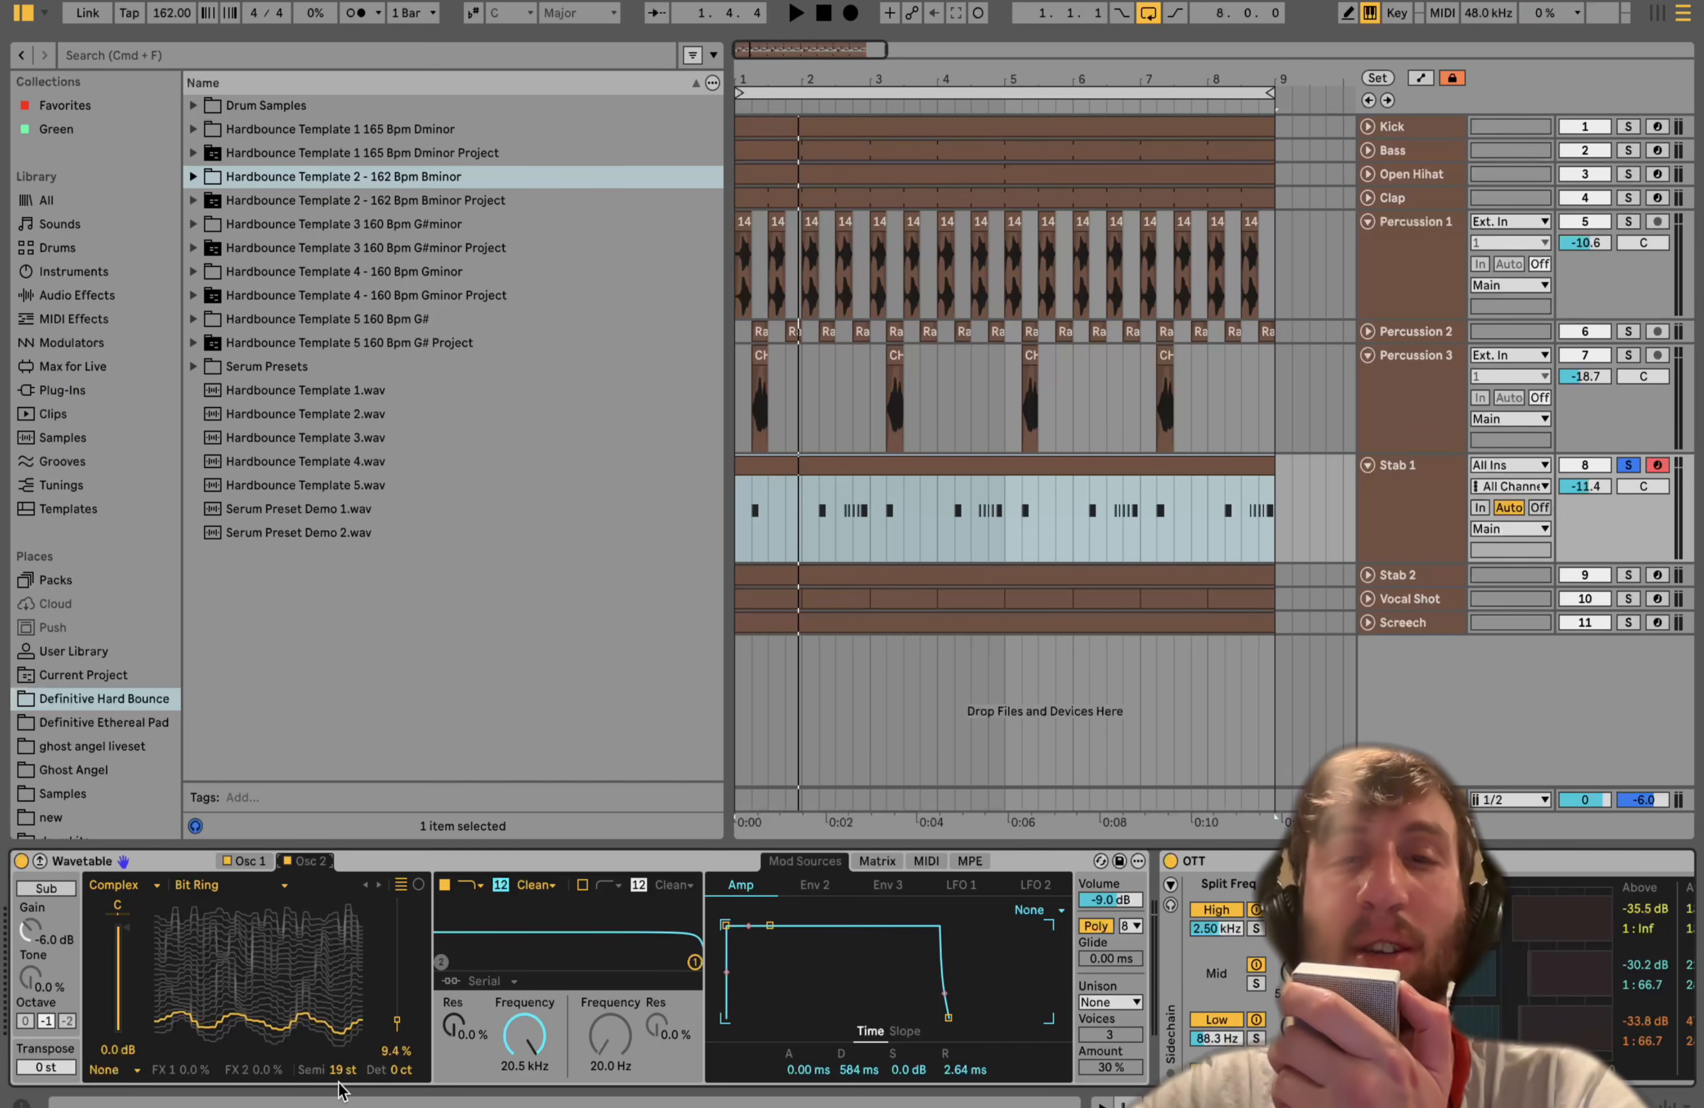
pyautogui.press('space')
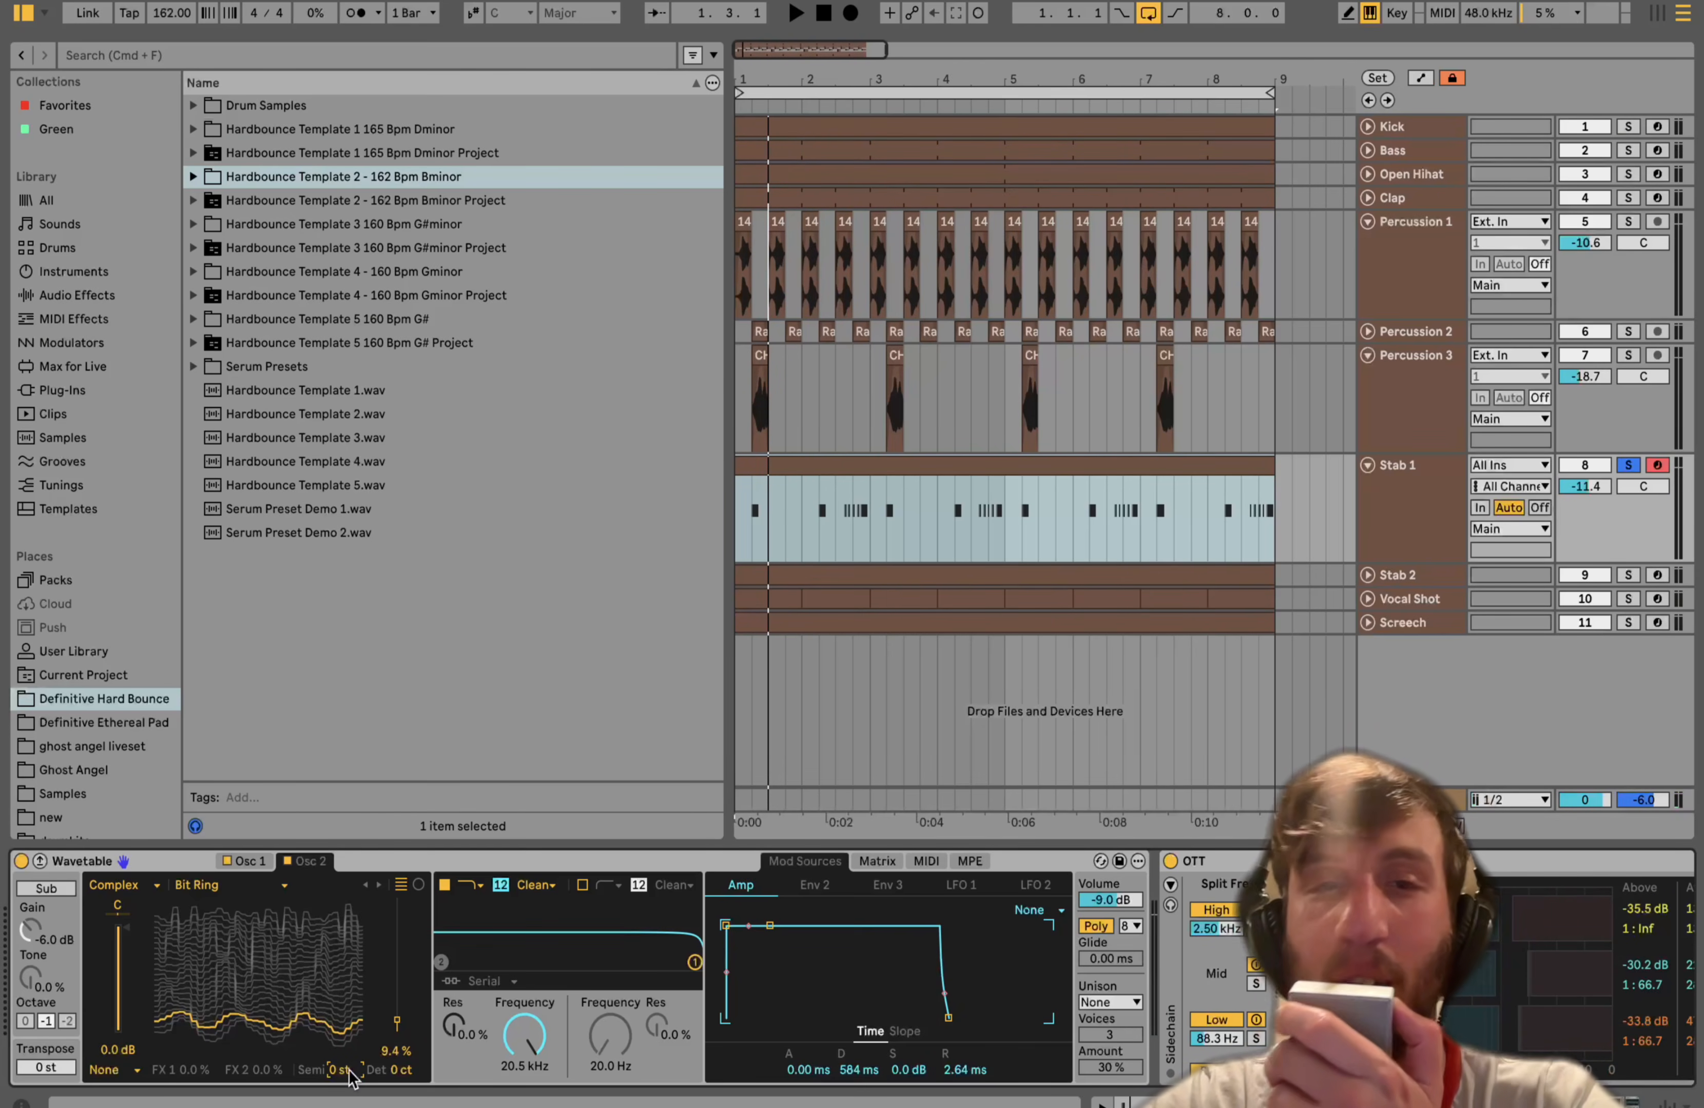
pyautogui.press('space')
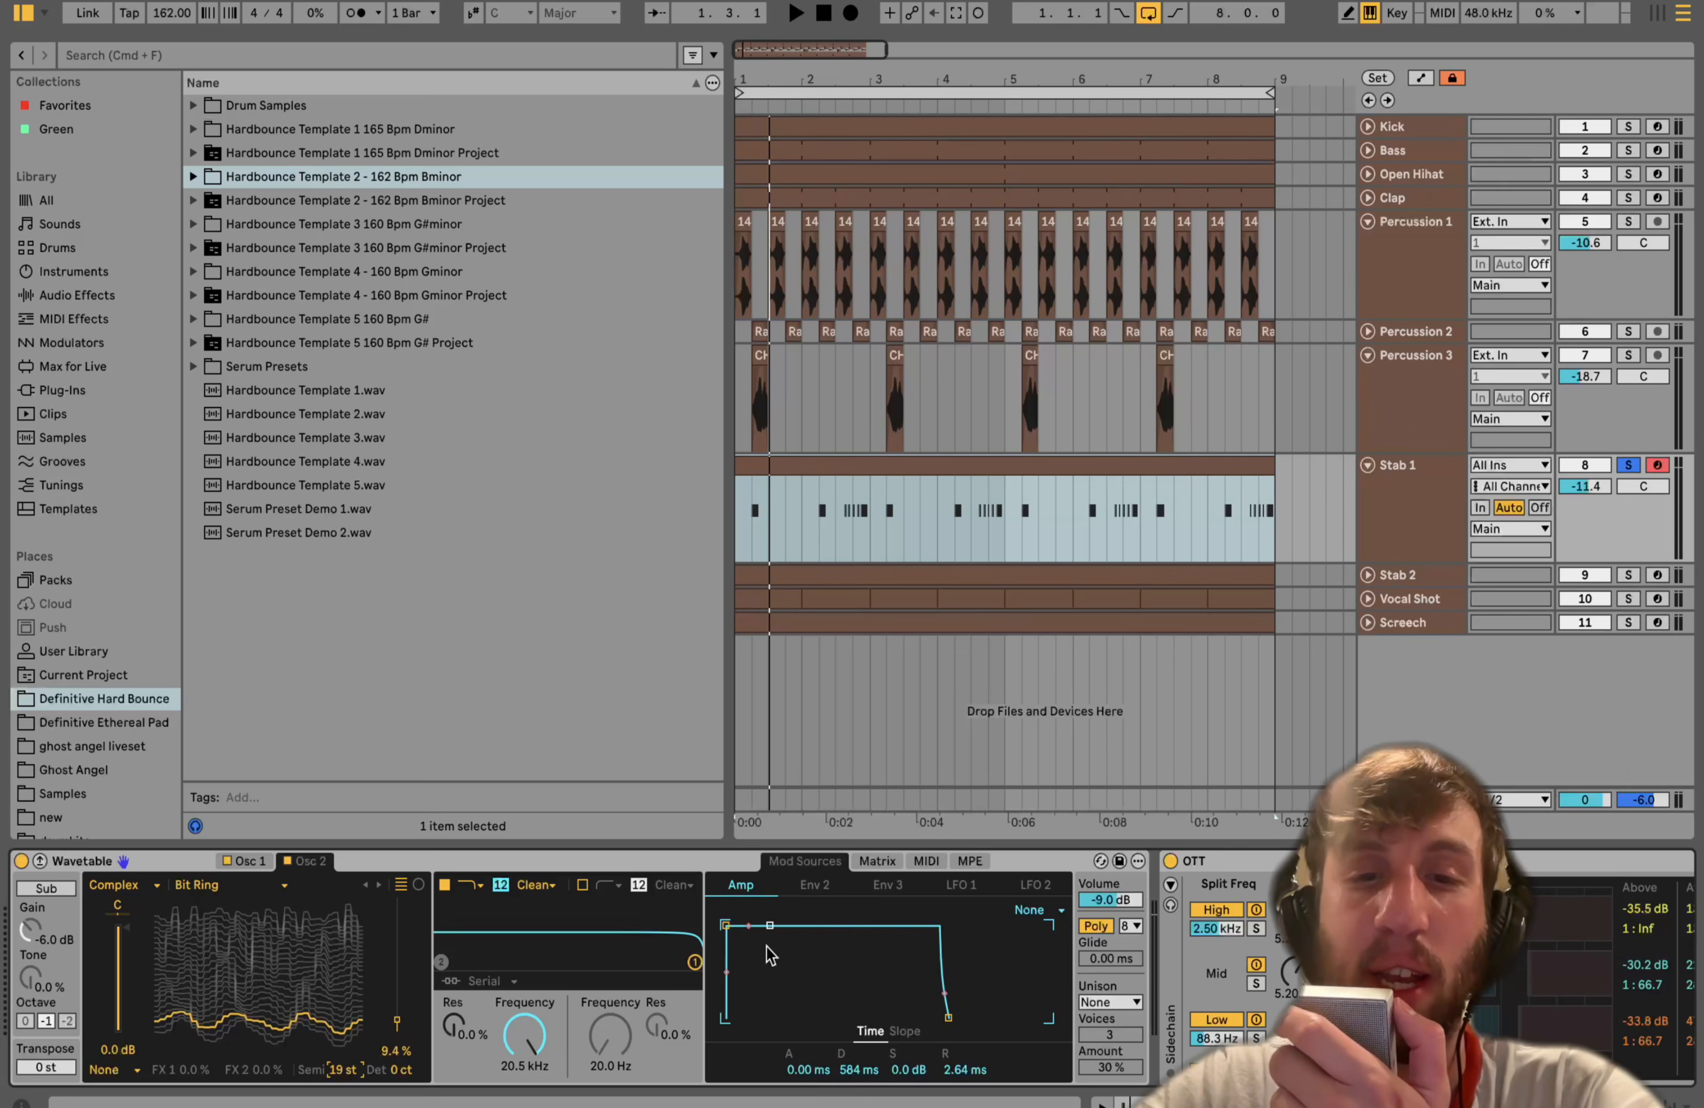
pyautogui.press('a')
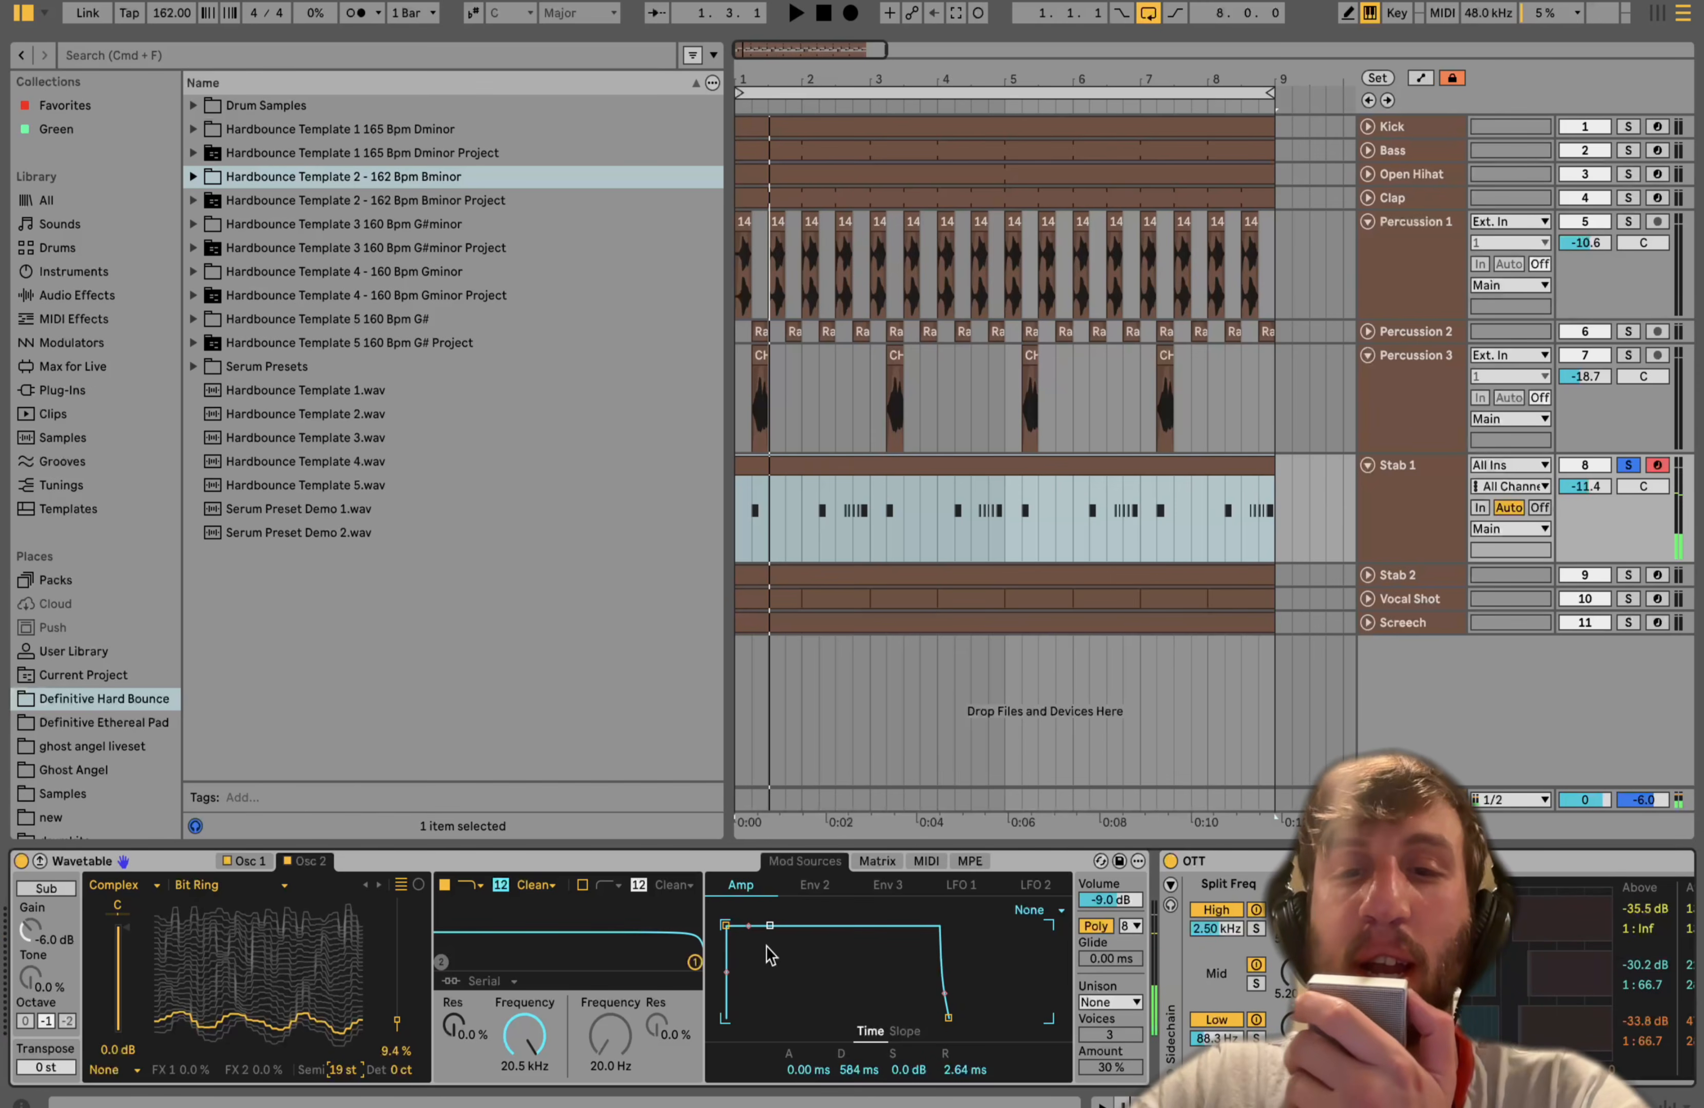
pyautogui.press('a')
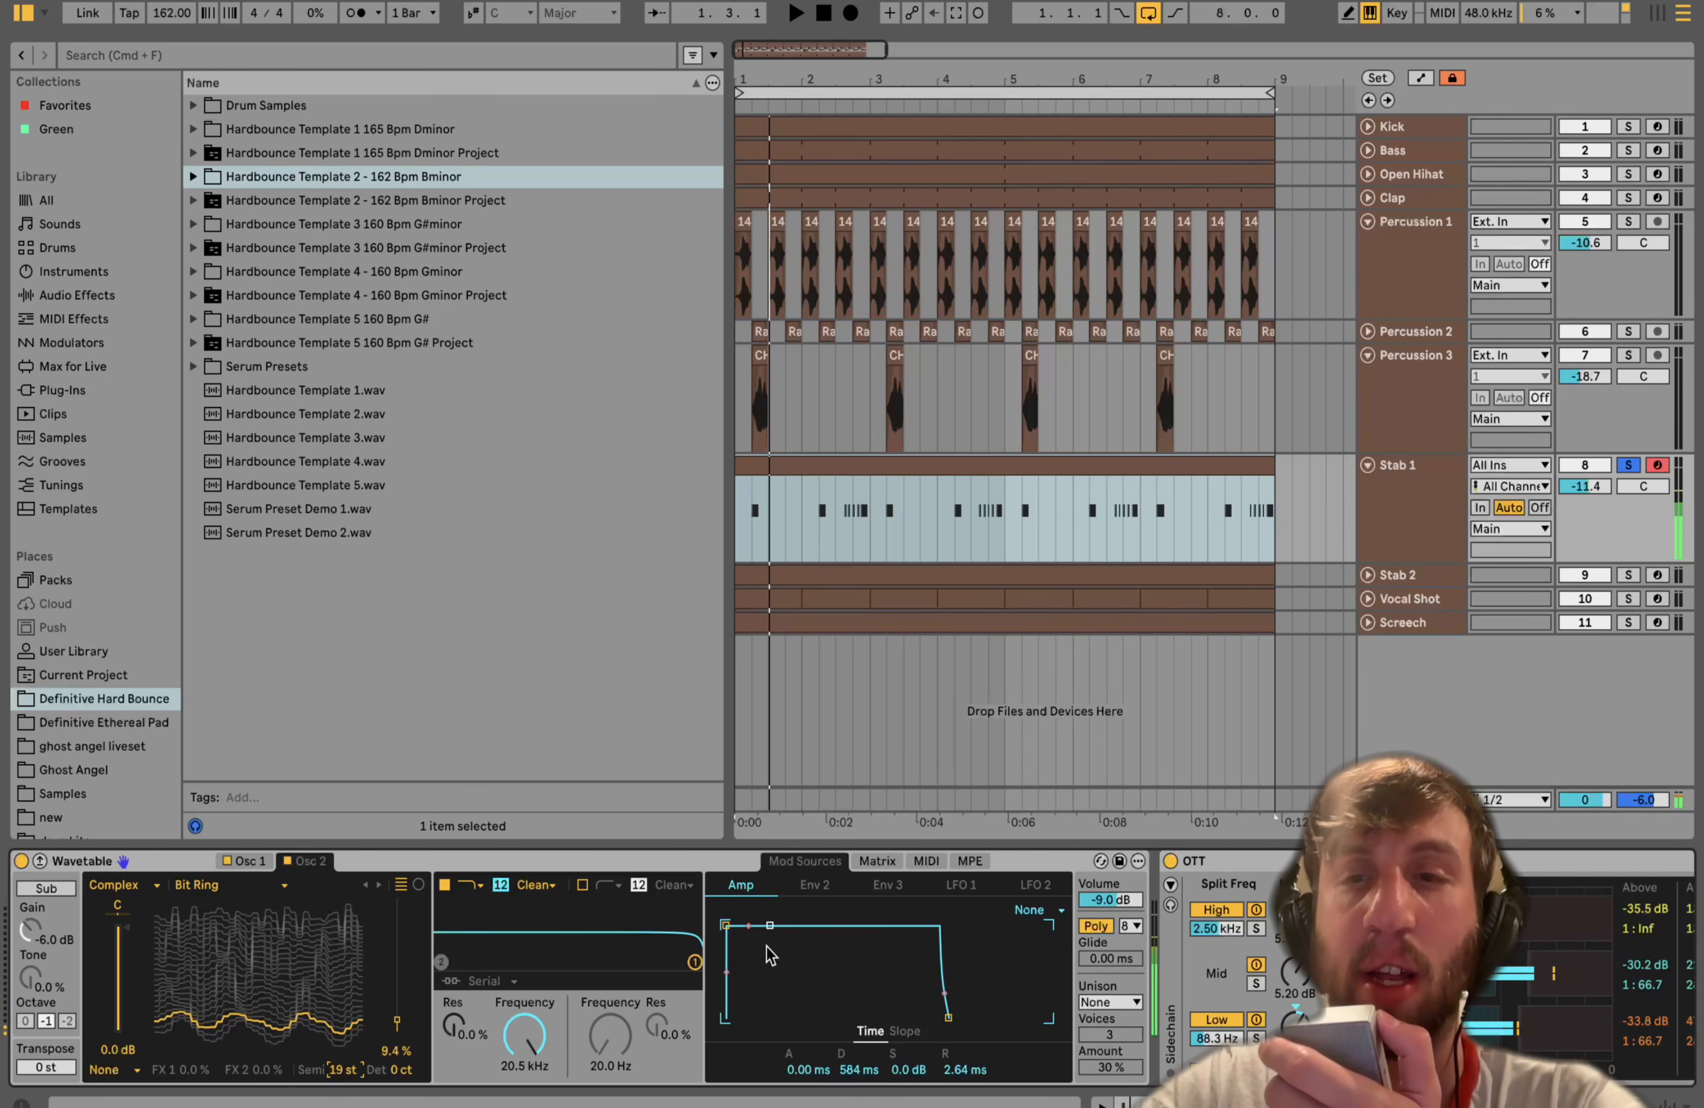
# - Scroll along Stab 1's device chain to examine OTT, Drum Buss and Hybrid Reverb
pyautogui.hscroll(10, 767, 947)
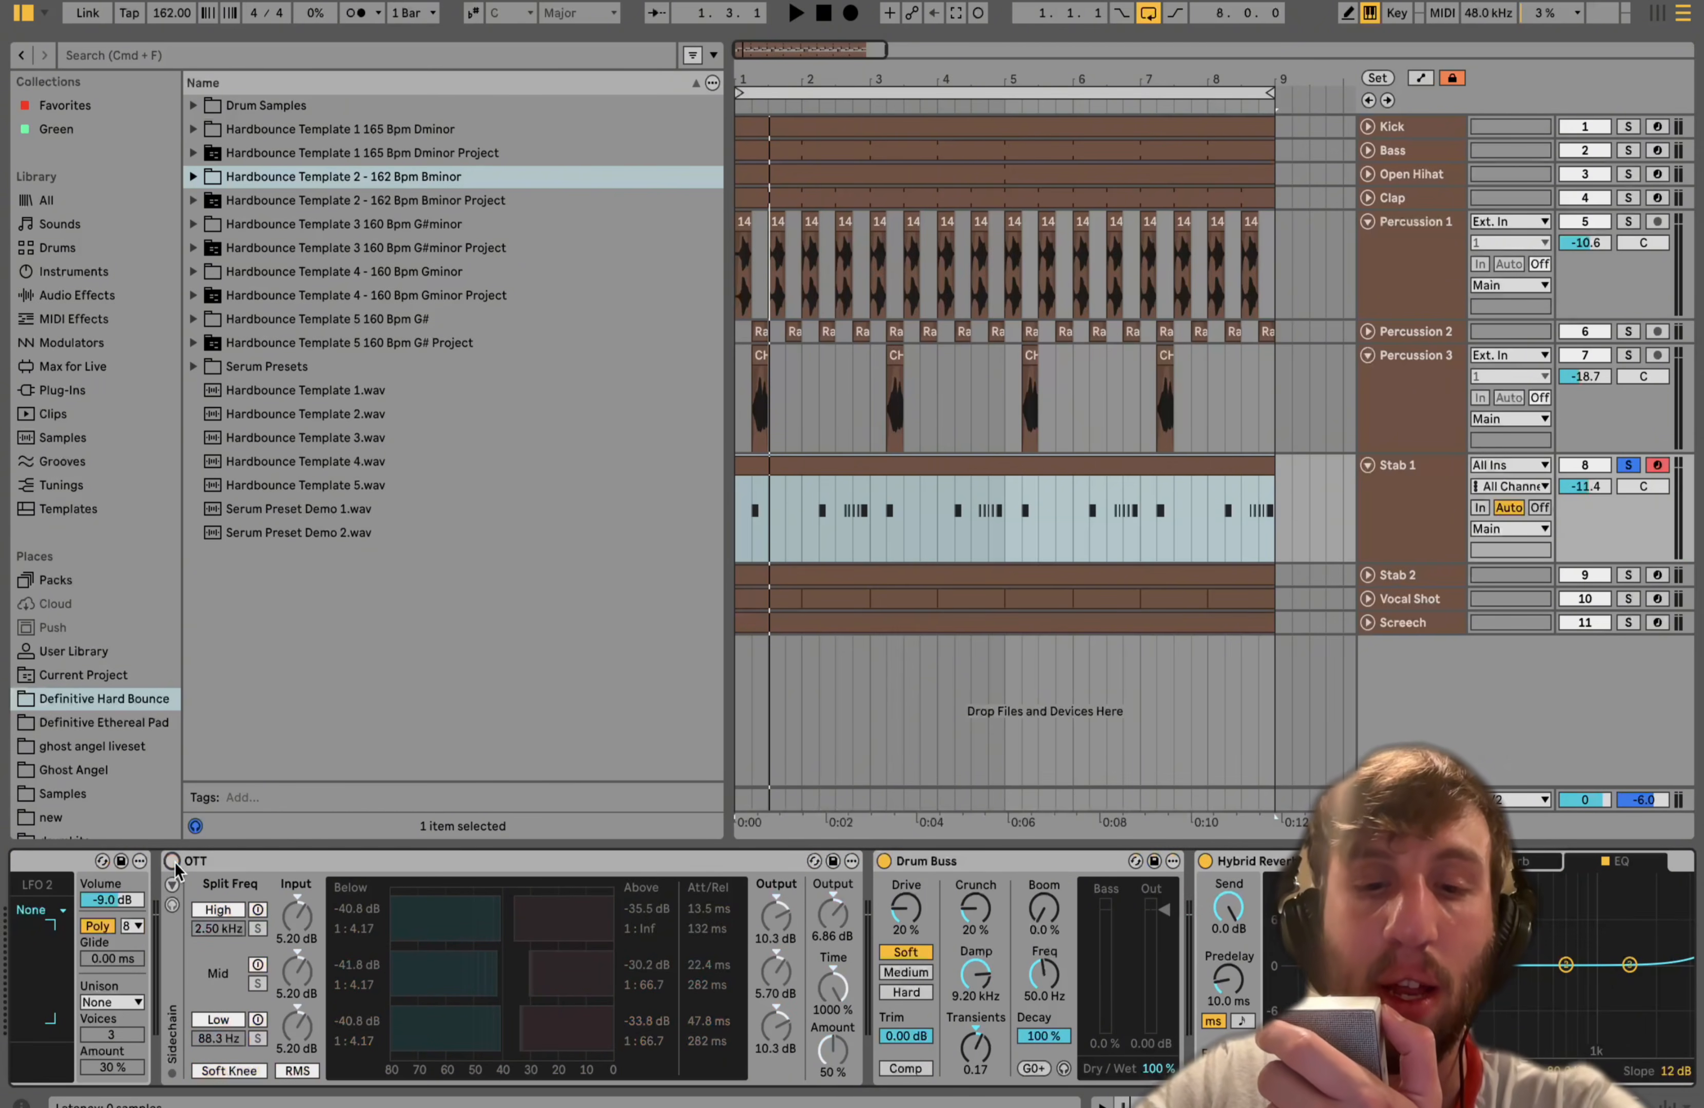
pyautogui.press('a')
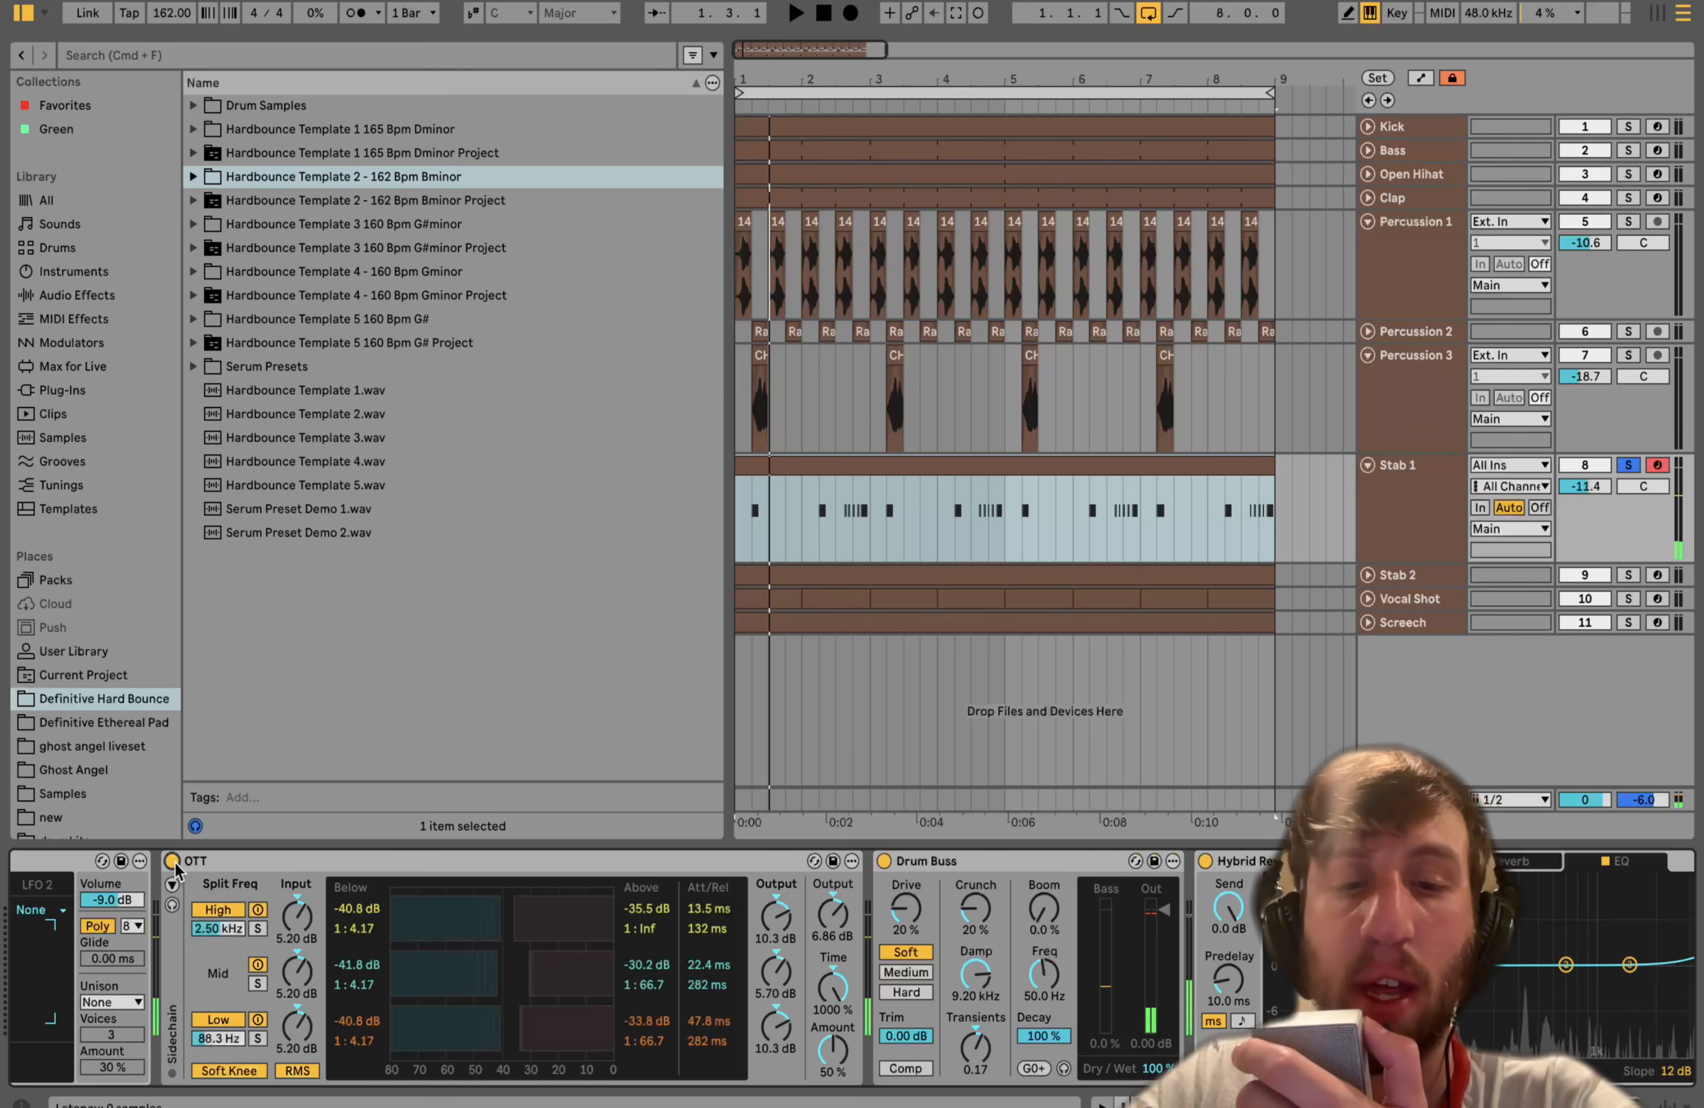
pyautogui.hscroll(3, 174, 863)
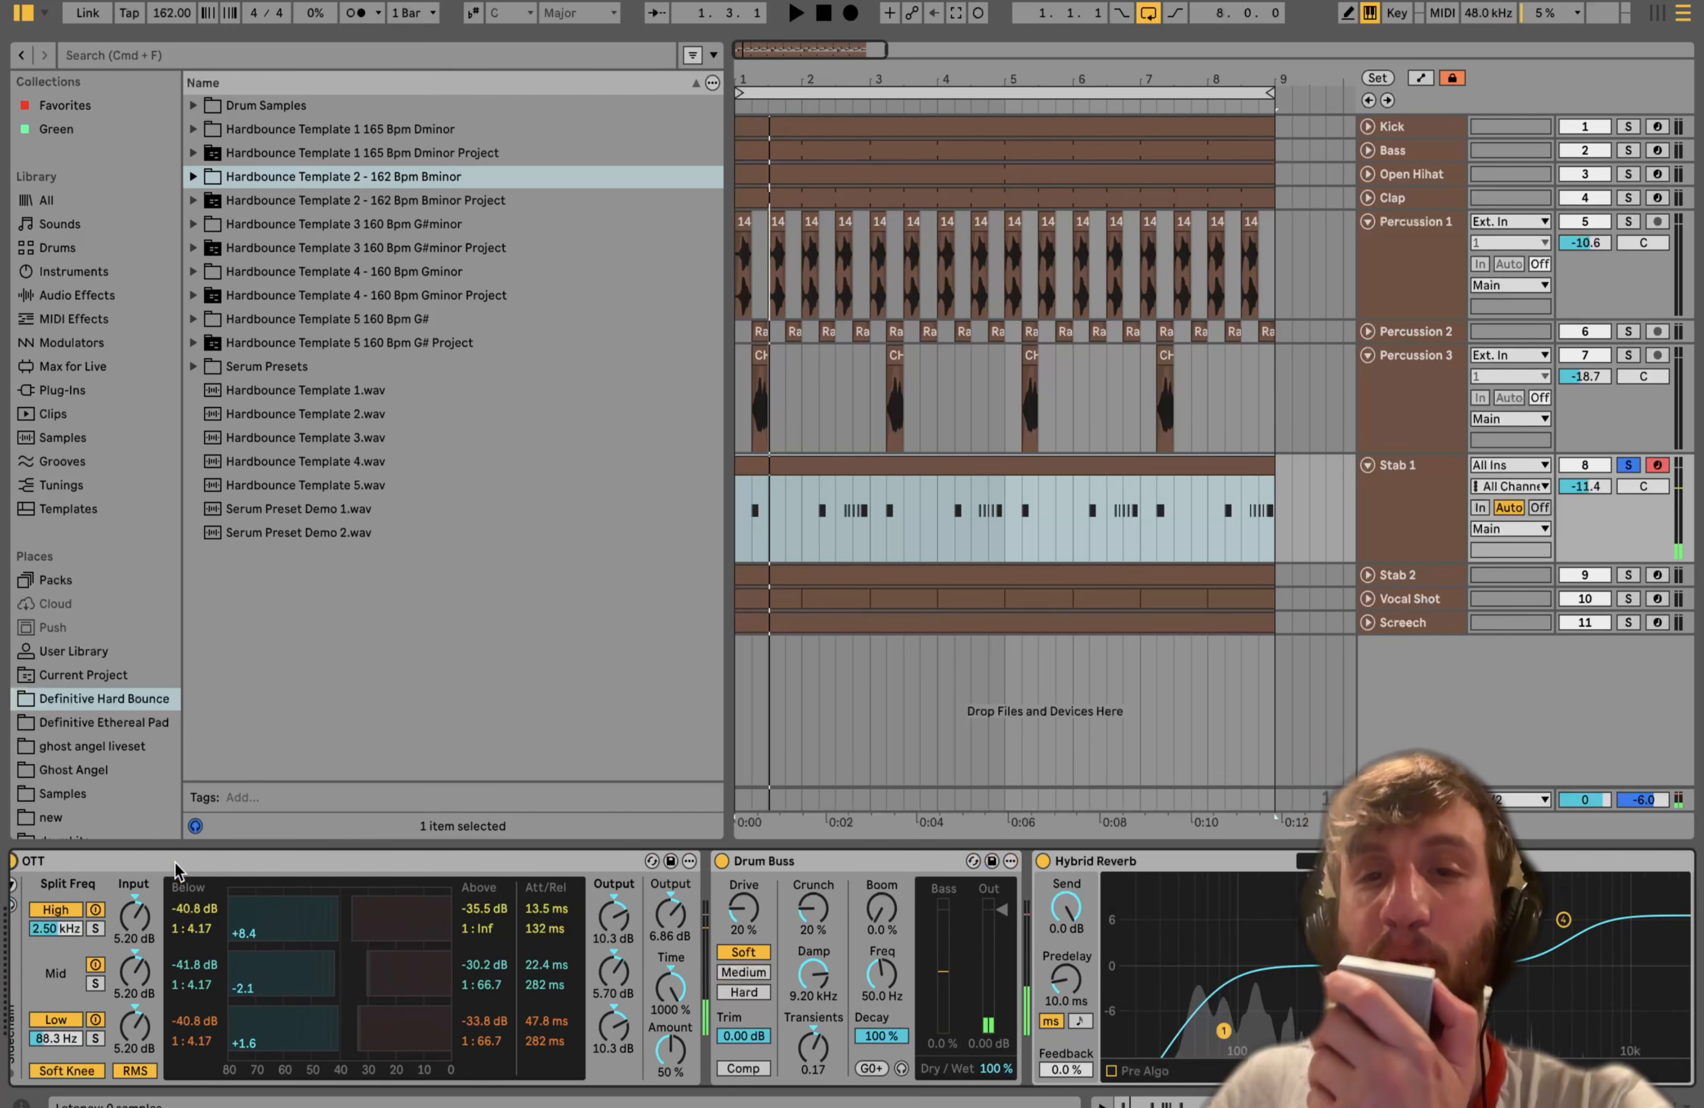
pyautogui.hscroll(6, 174, 864)
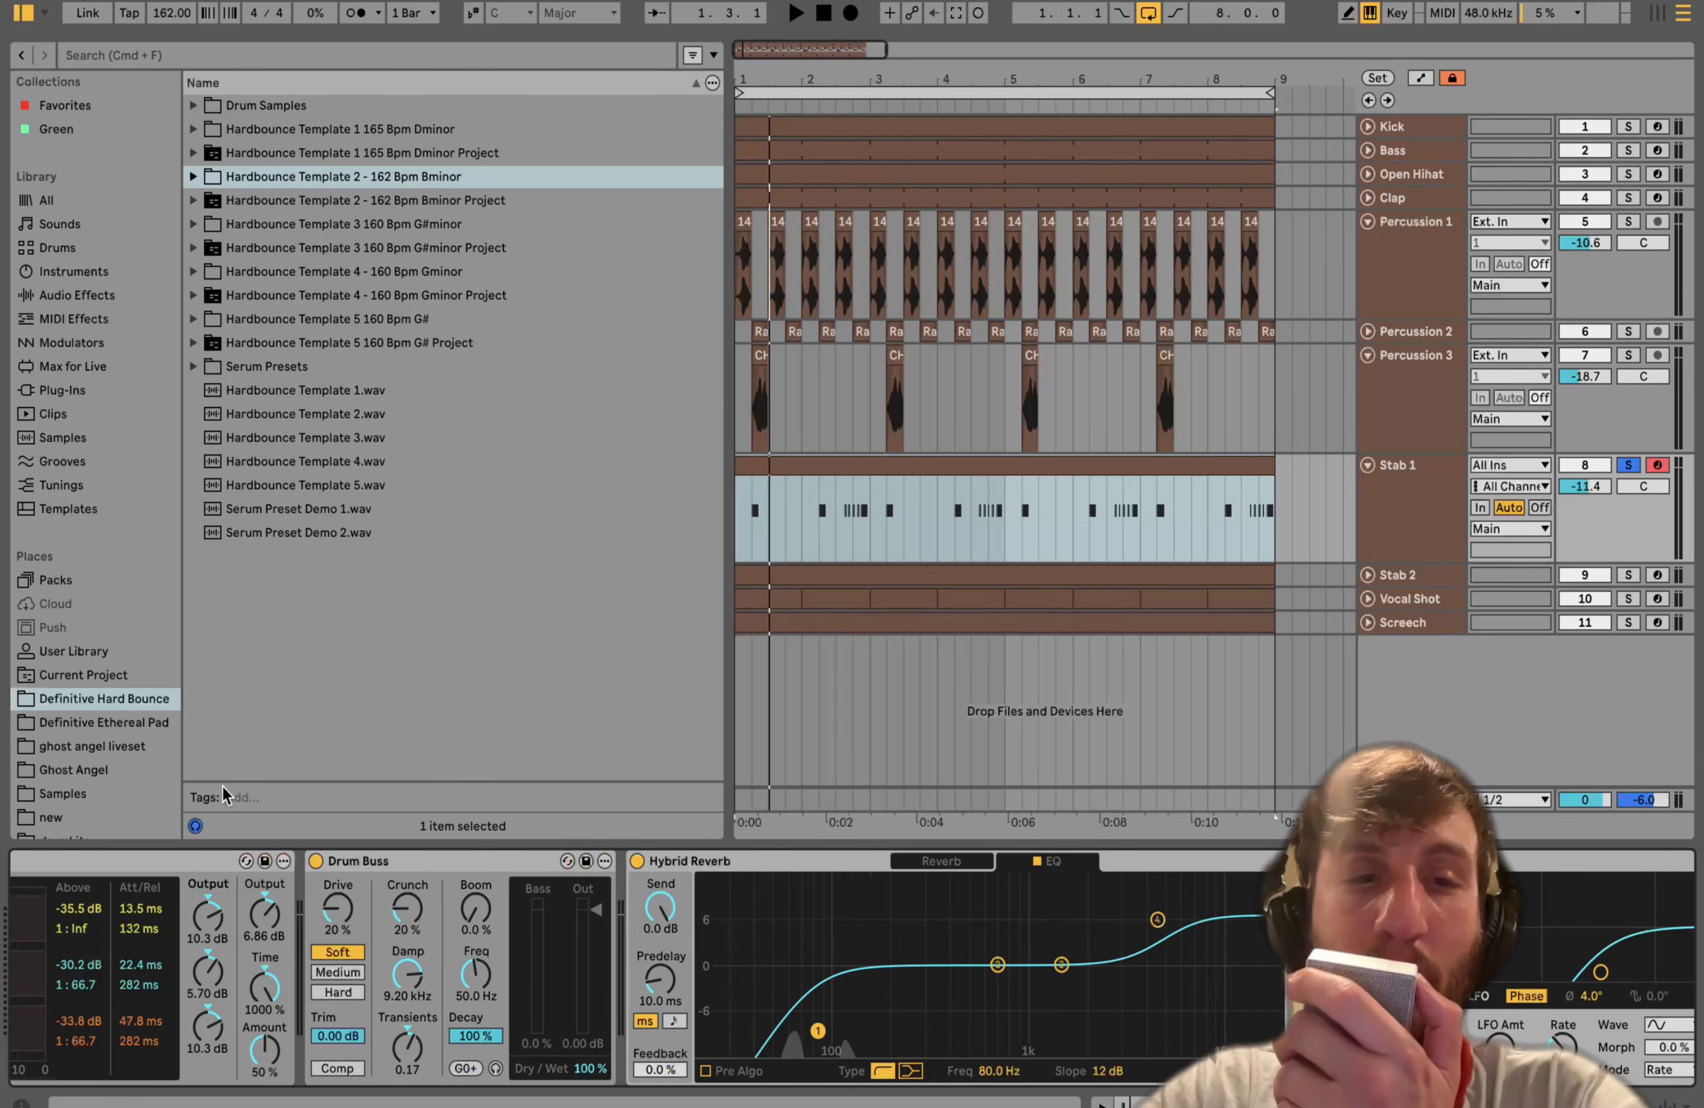
# - Bypass and re-enable Drum Buss, then open the Hybrid Reverb's Reverb page
pyautogui.click(316, 861)
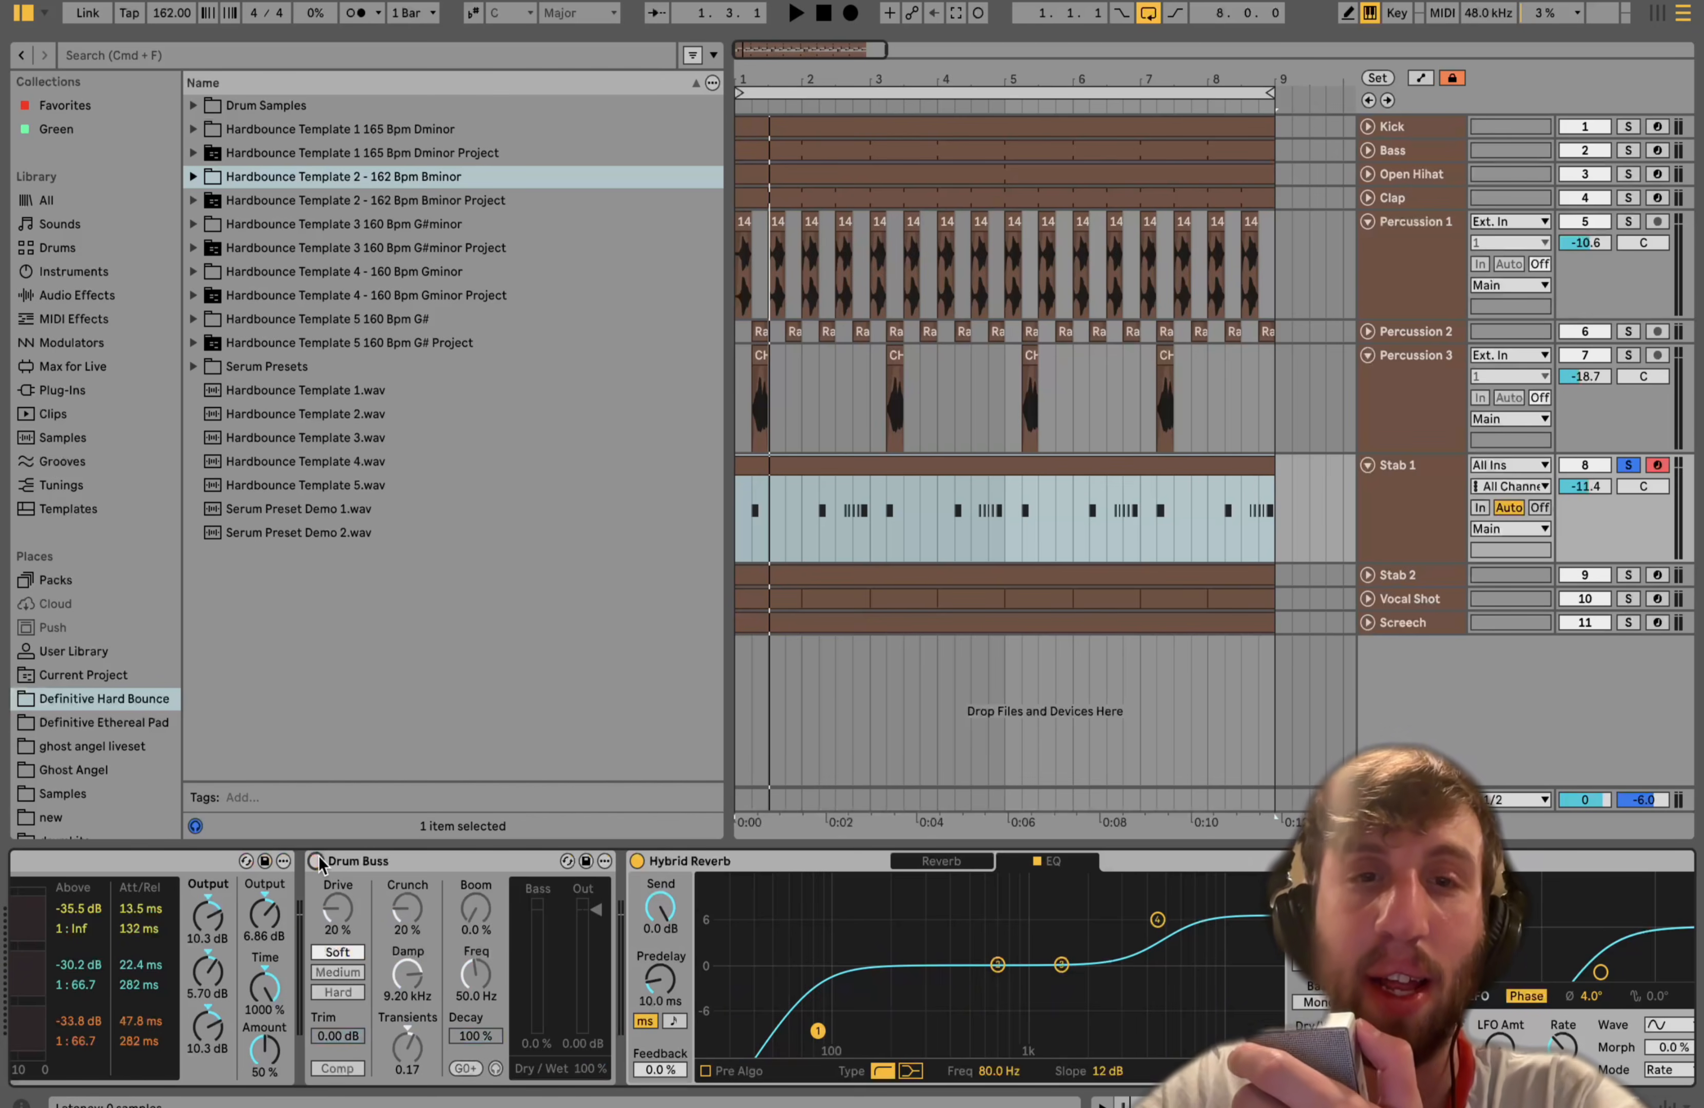
pyautogui.click(317, 861)
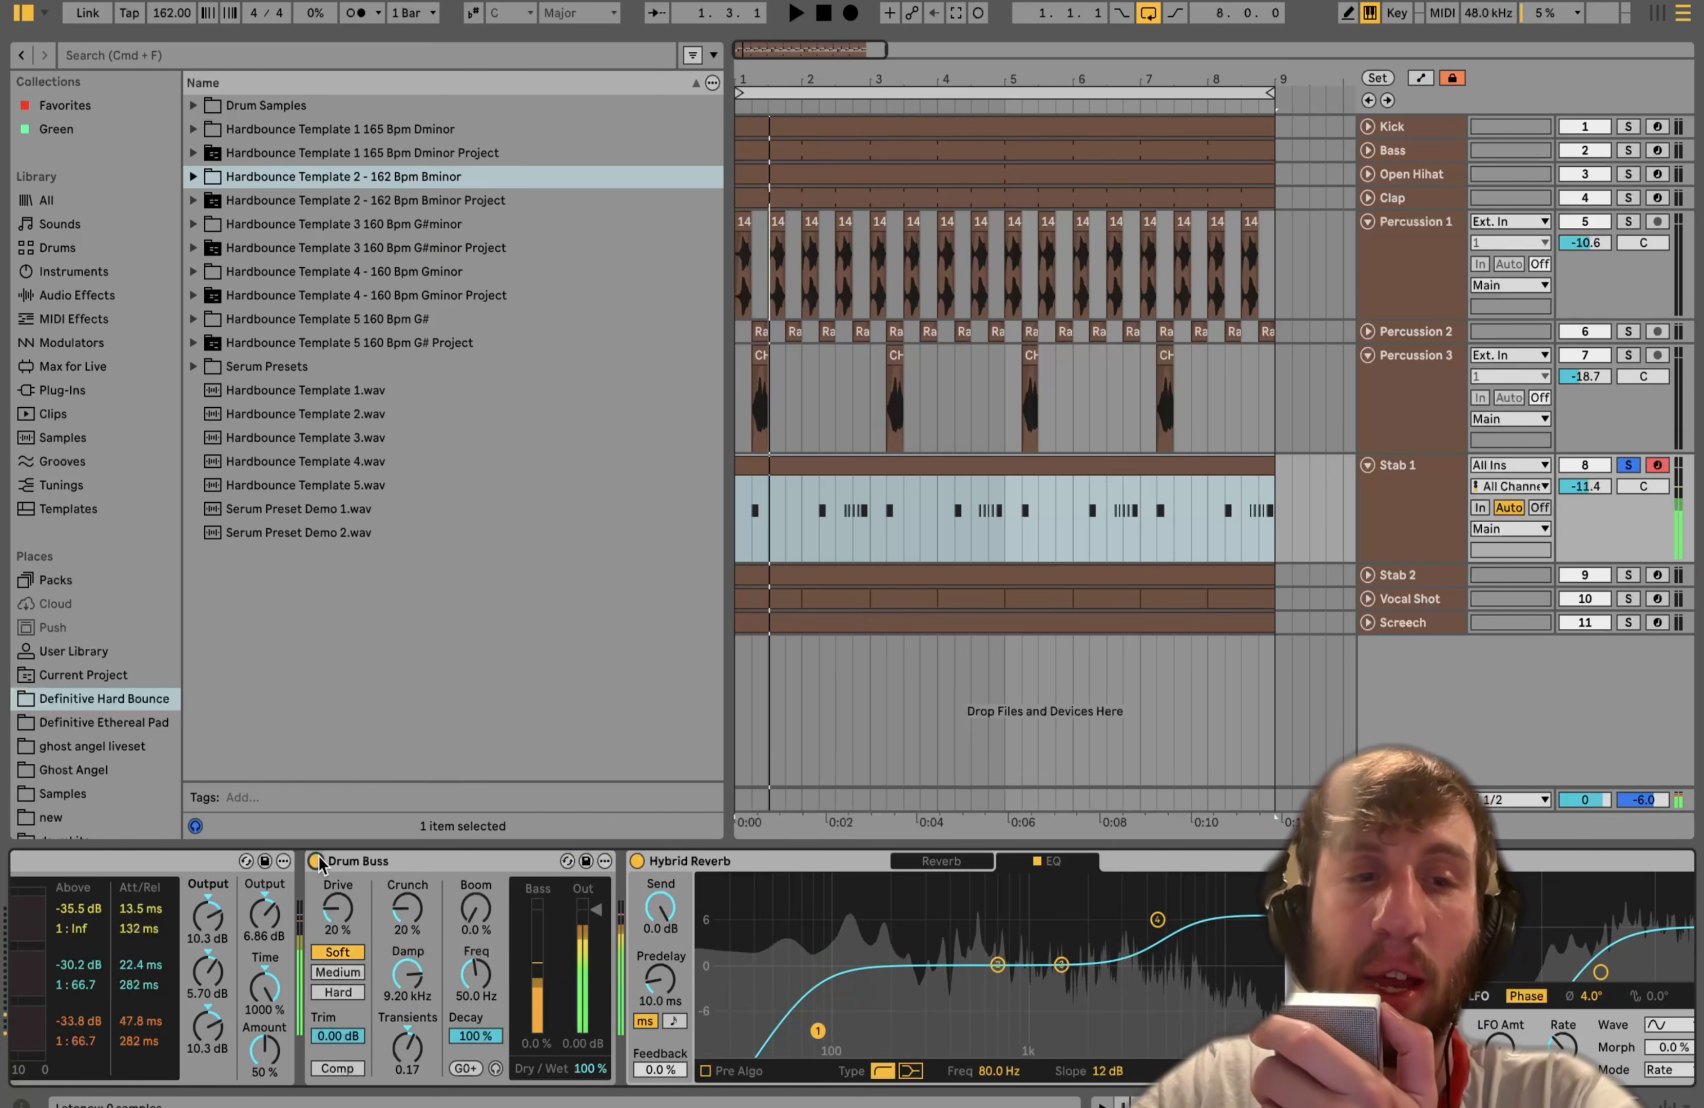
pyautogui.hscroll(5, 319, 862)
pyautogui.hscroll(-10, 319, 862)
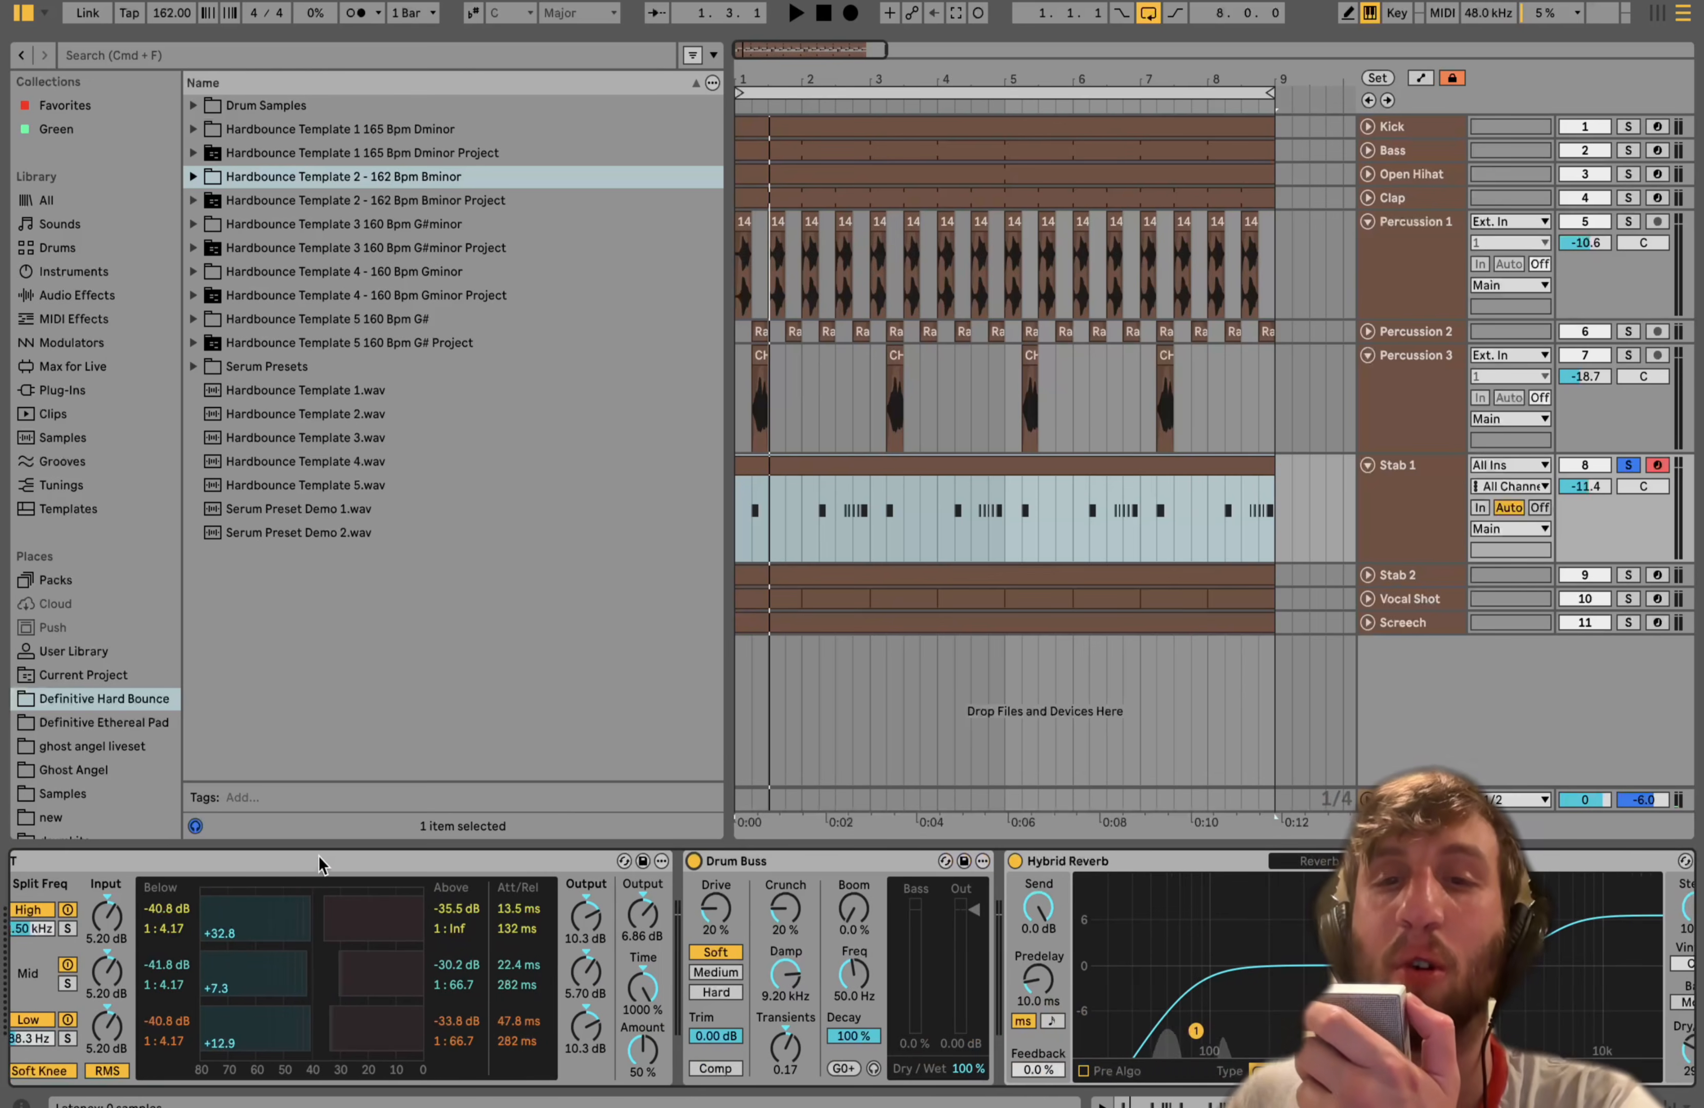
pyautogui.hscroll(2, 318, 856)
pyautogui.click(1180, 861)
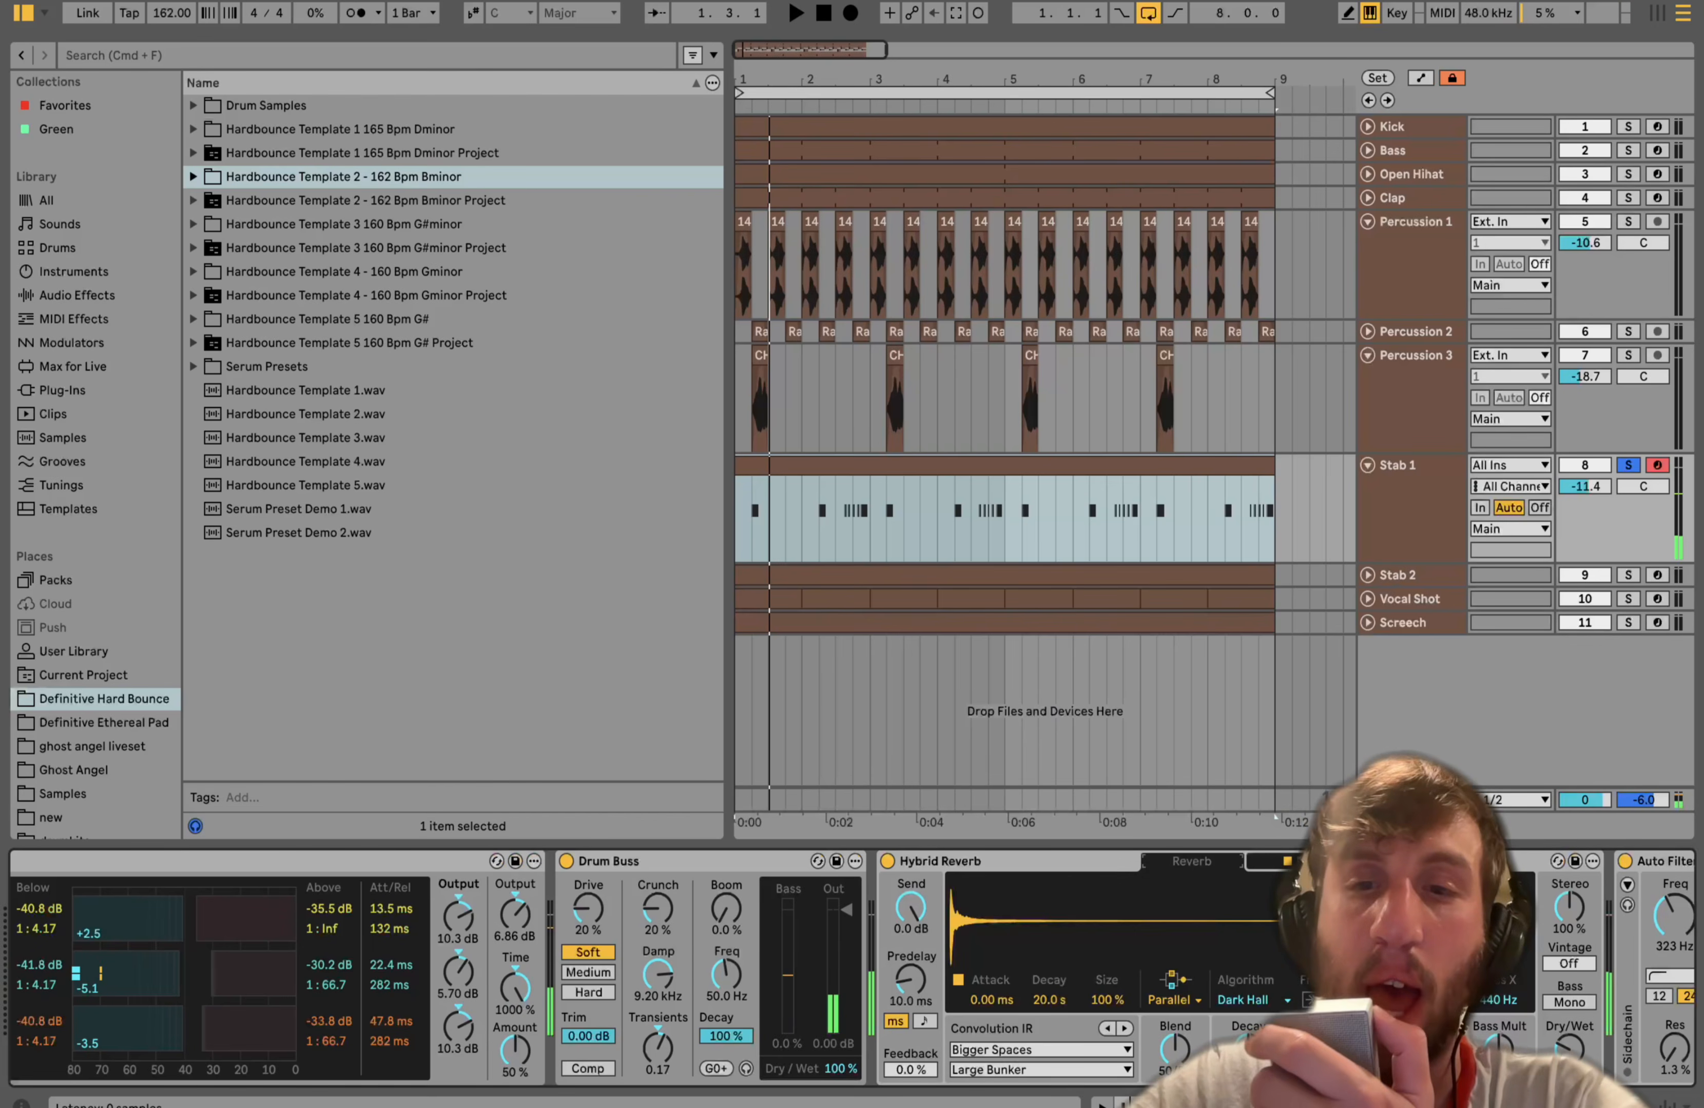
# - Open the Hybrid Reverb's EQ page and scroll along Stab 1's device chain to Auto Filter
pyautogui.click(1270, 861)
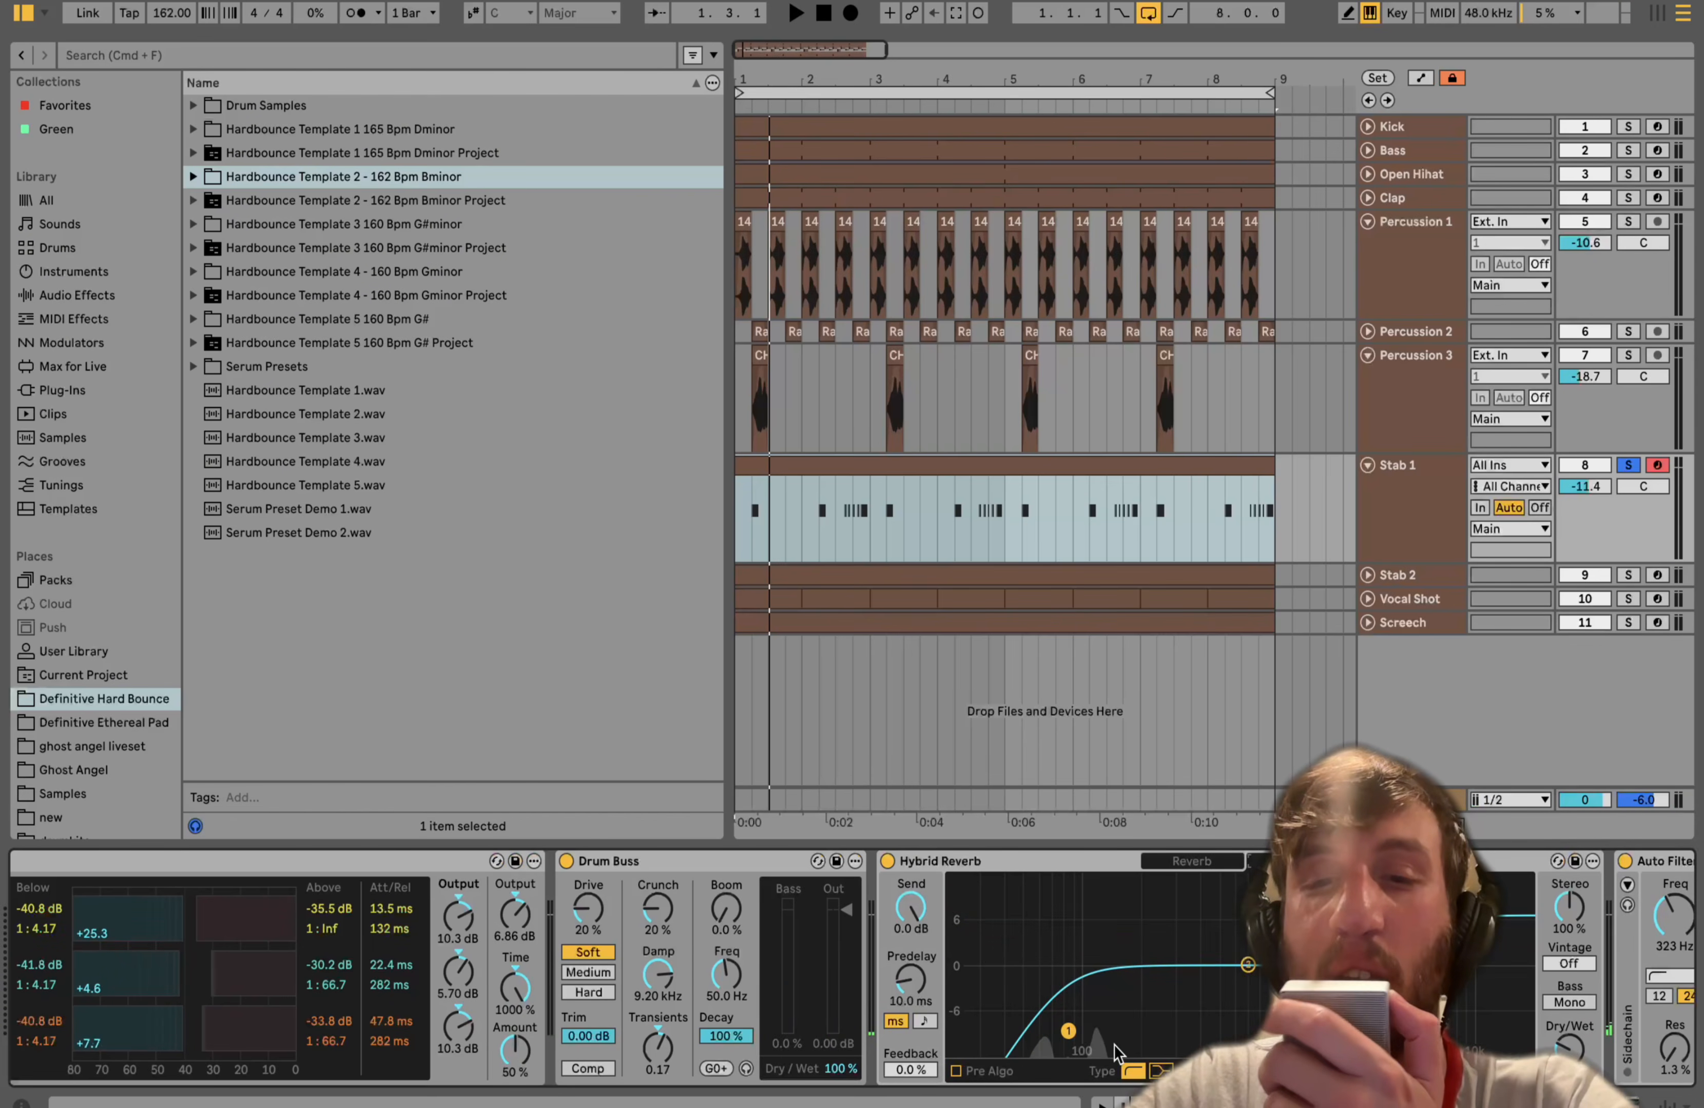
pyautogui.hscroll(10, 848, 964)
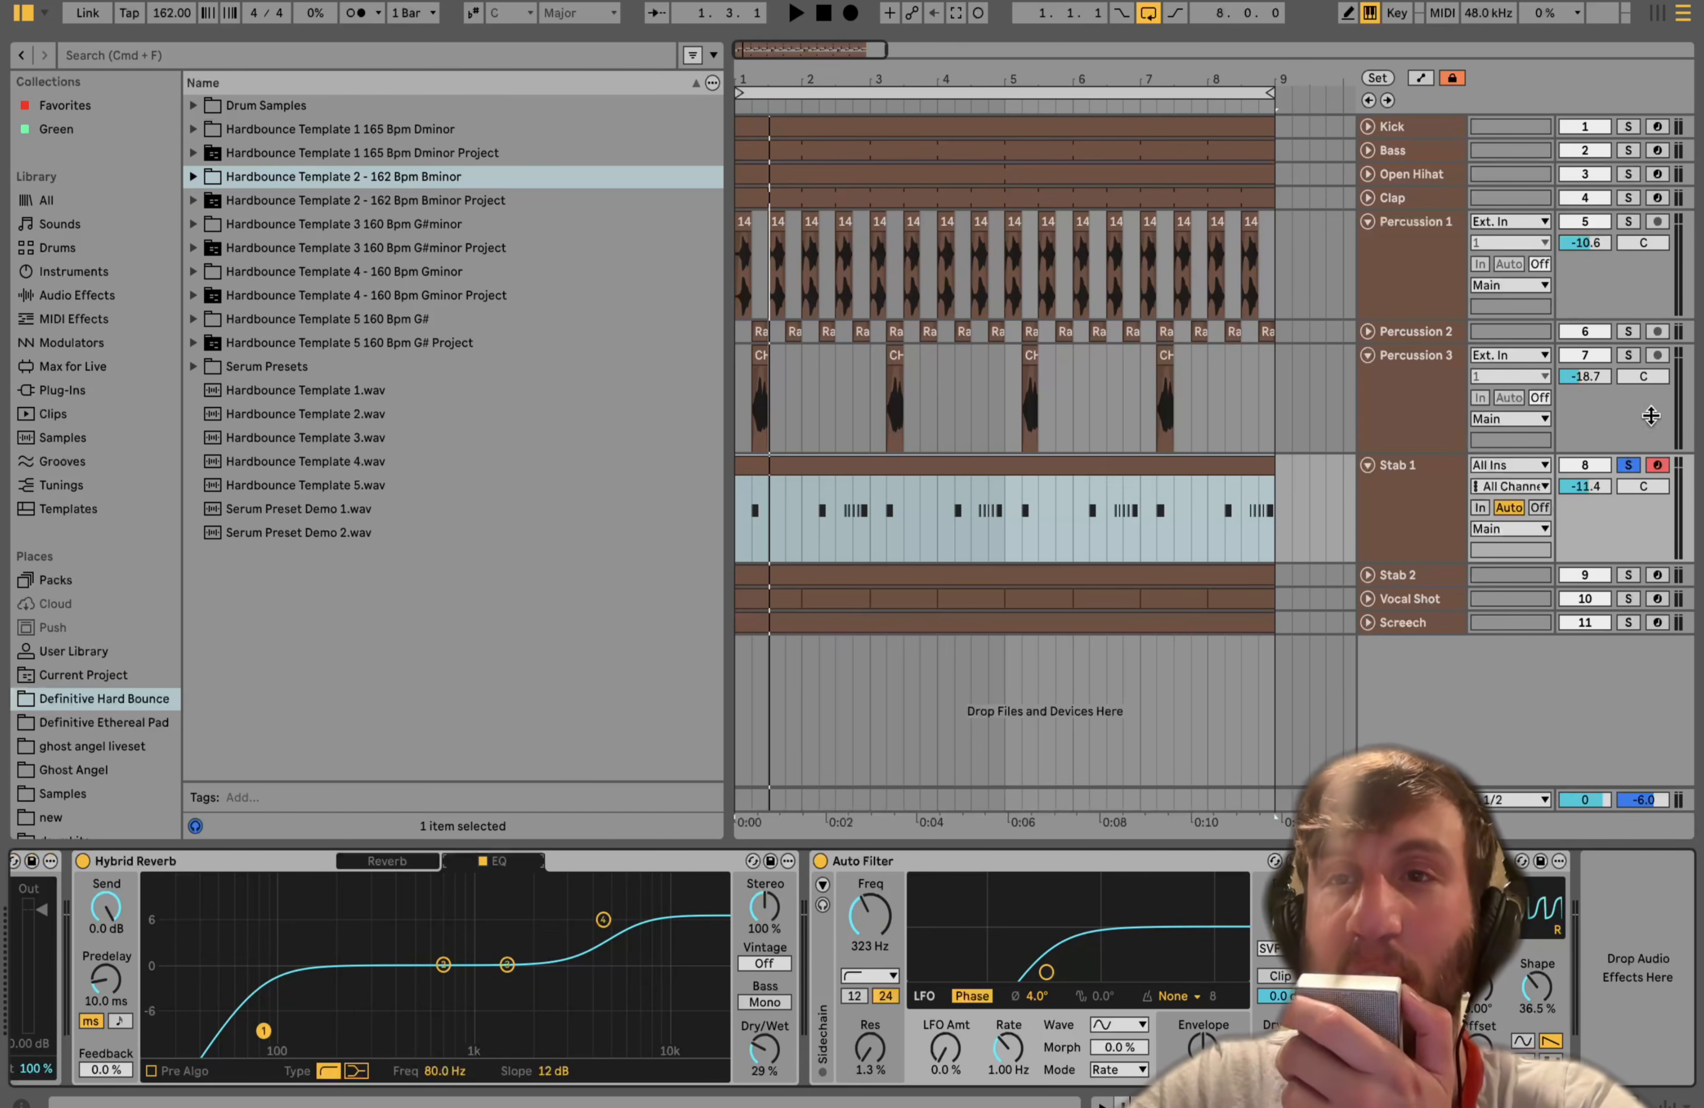
# - Solo Kick and Bass alongside Stab 1, select Stab 1 and start playback
pyautogui.click(1628, 127)
pyautogui.click(1630, 151)
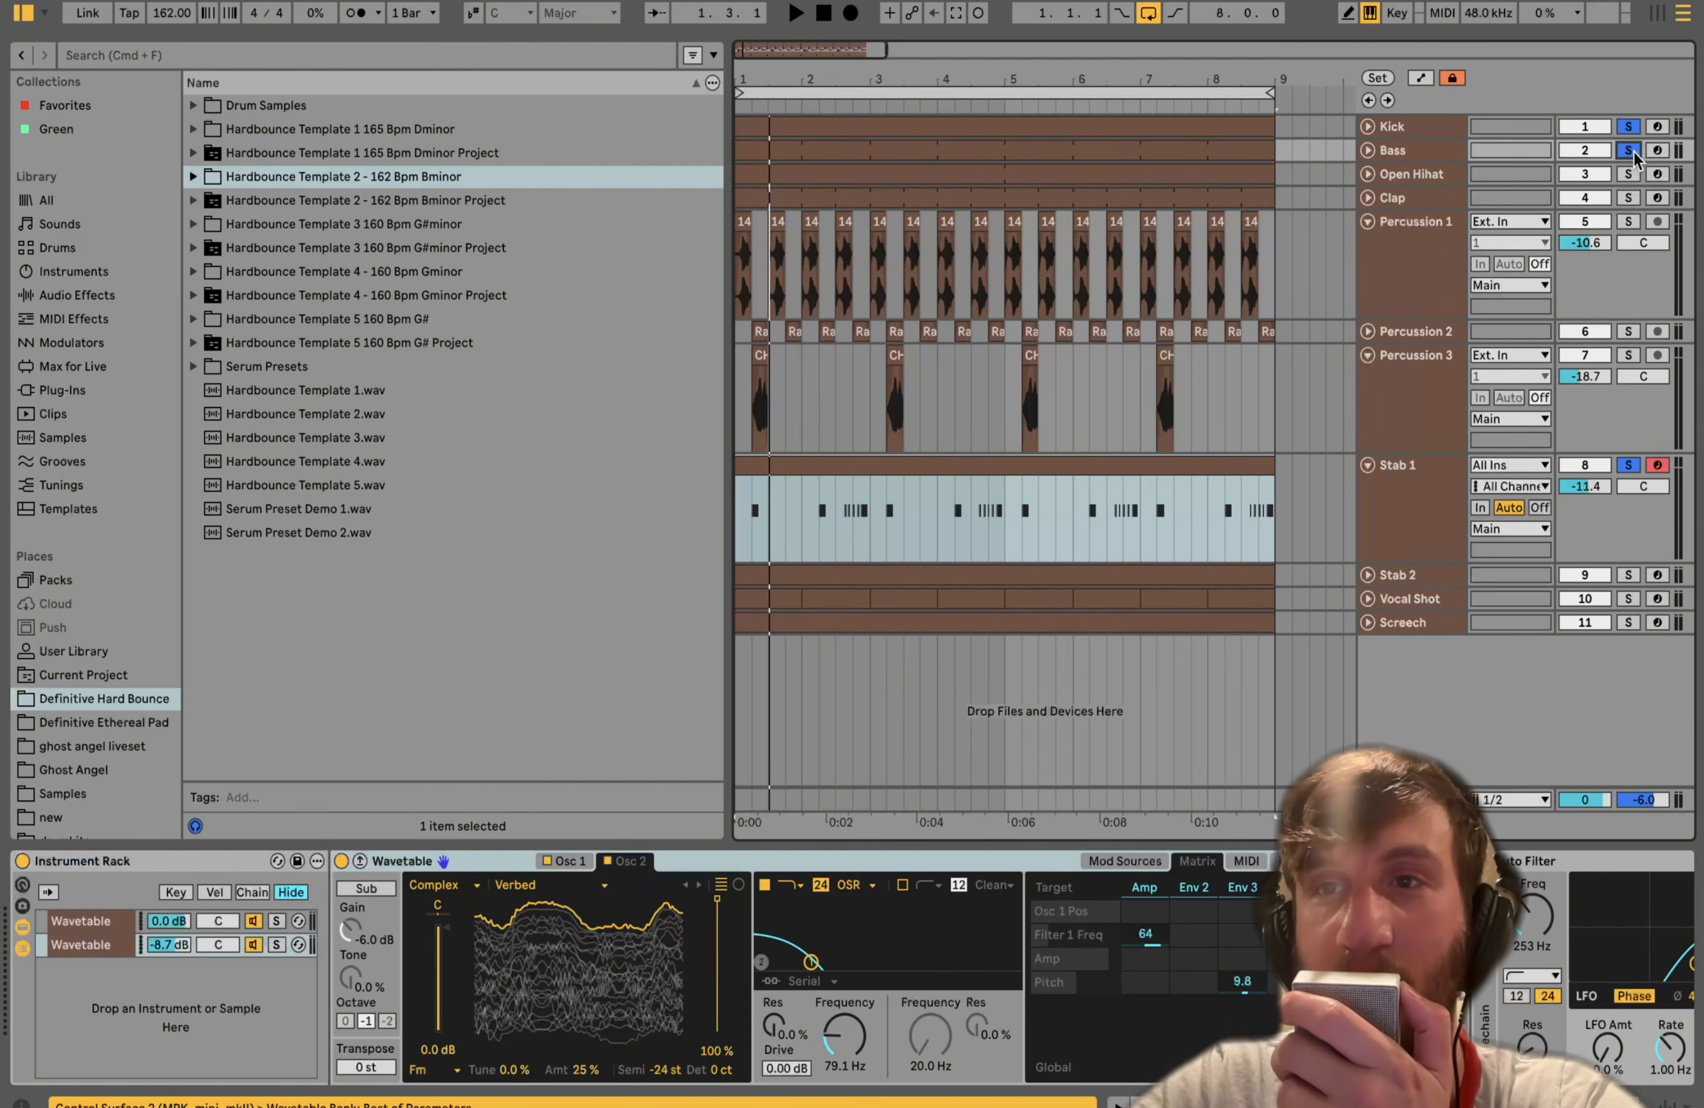
pyautogui.click(1390, 486)
pyautogui.press('space')
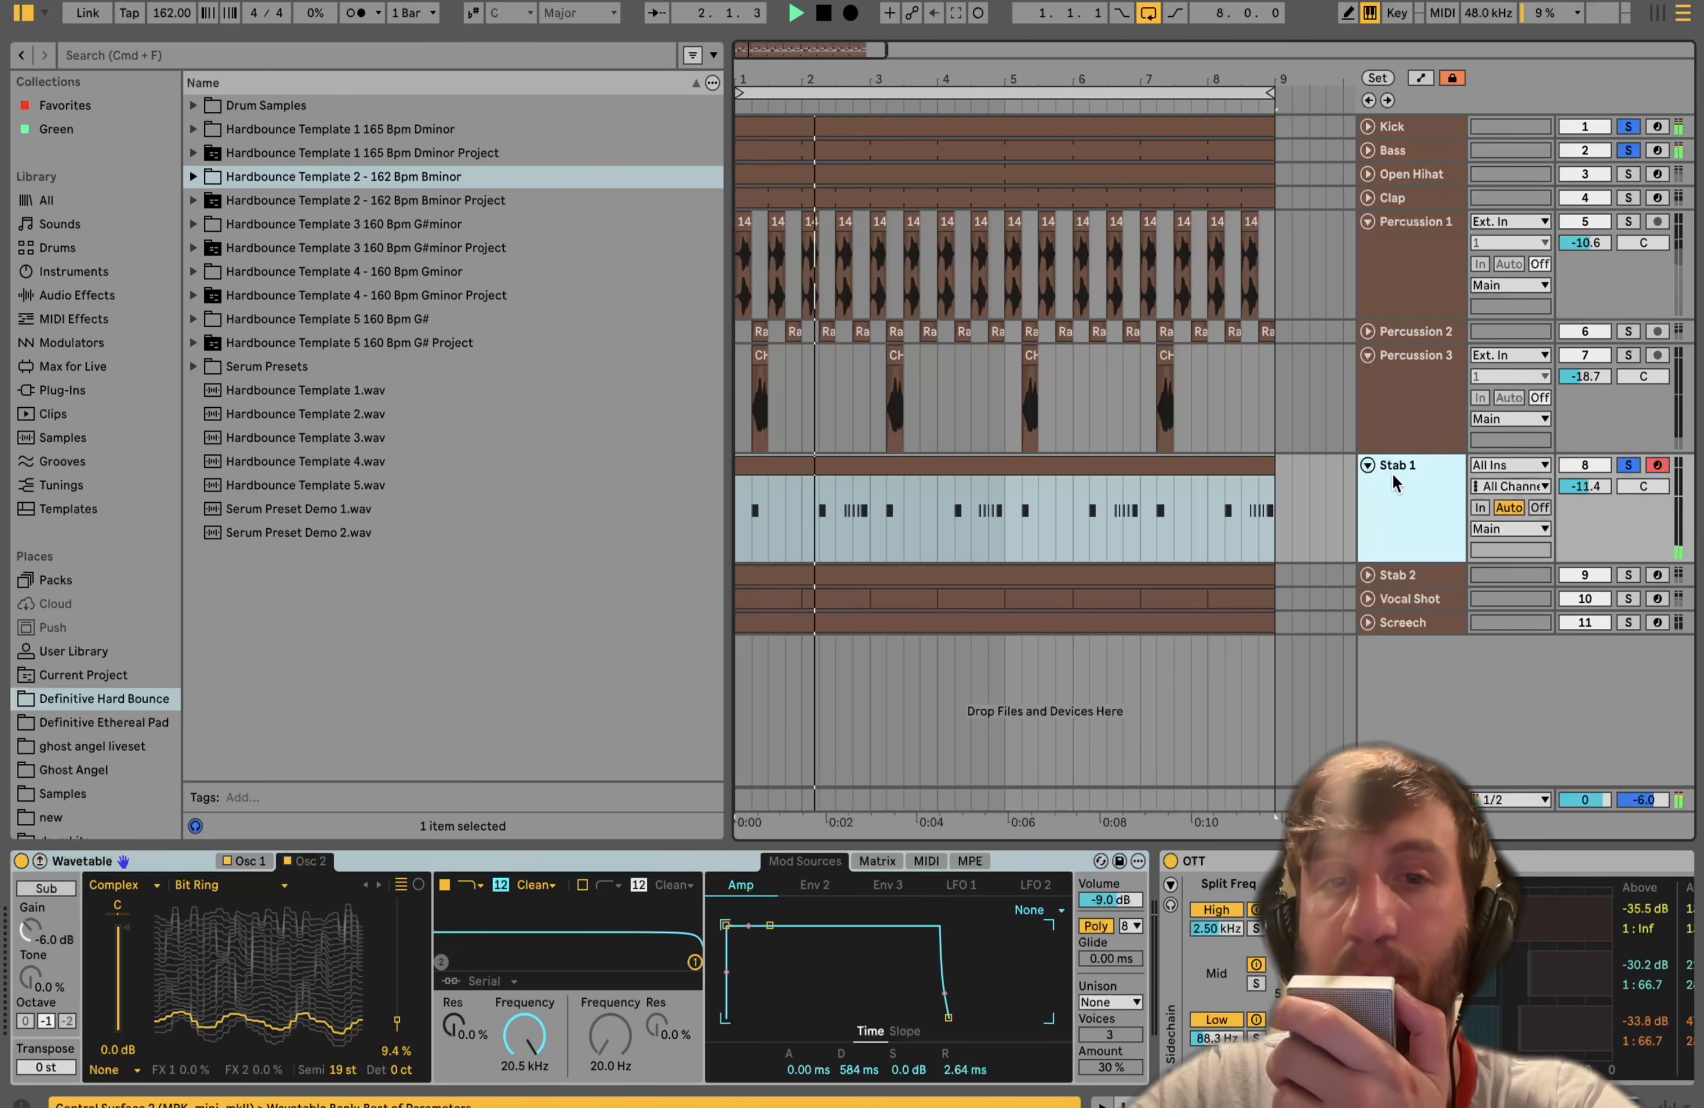
# - Unfold Stab 2 and solo it on its own in place of the other tracks while playing
pyautogui.click(1369, 575)
pyautogui.click(1627, 576)
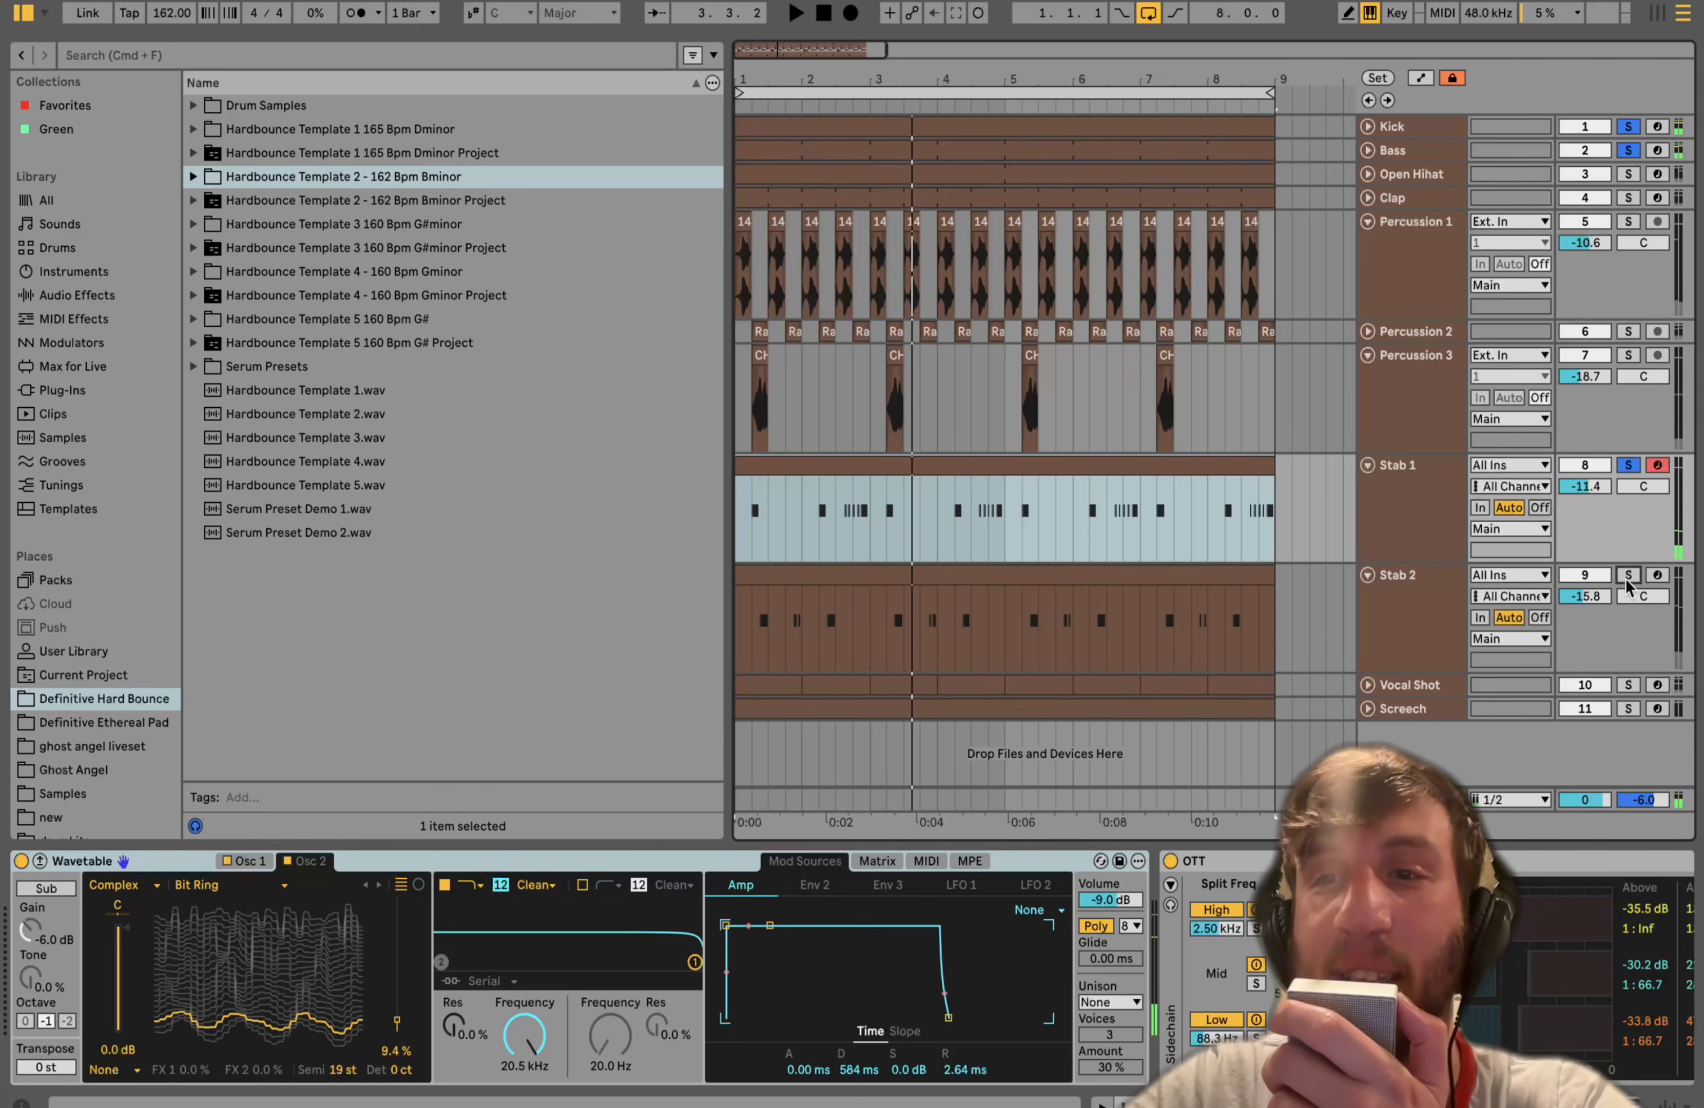
pyautogui.press('space')
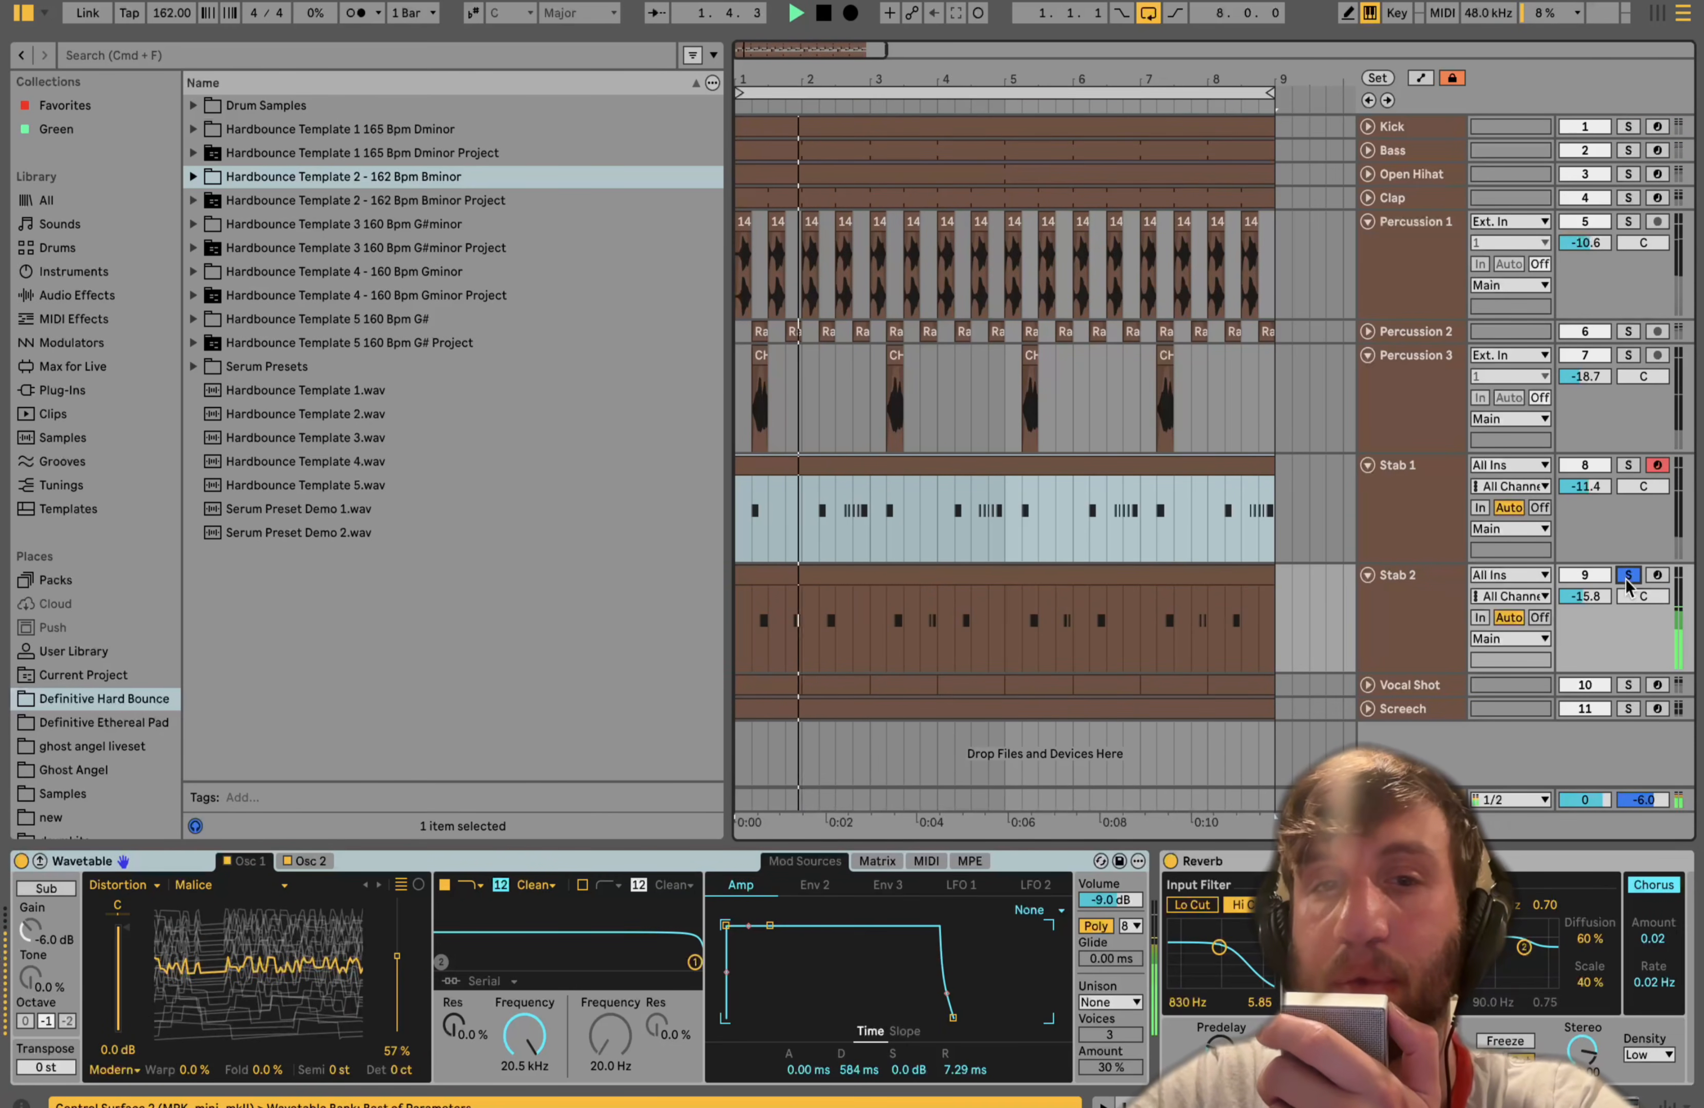
pyautogui.click(1628, 465)
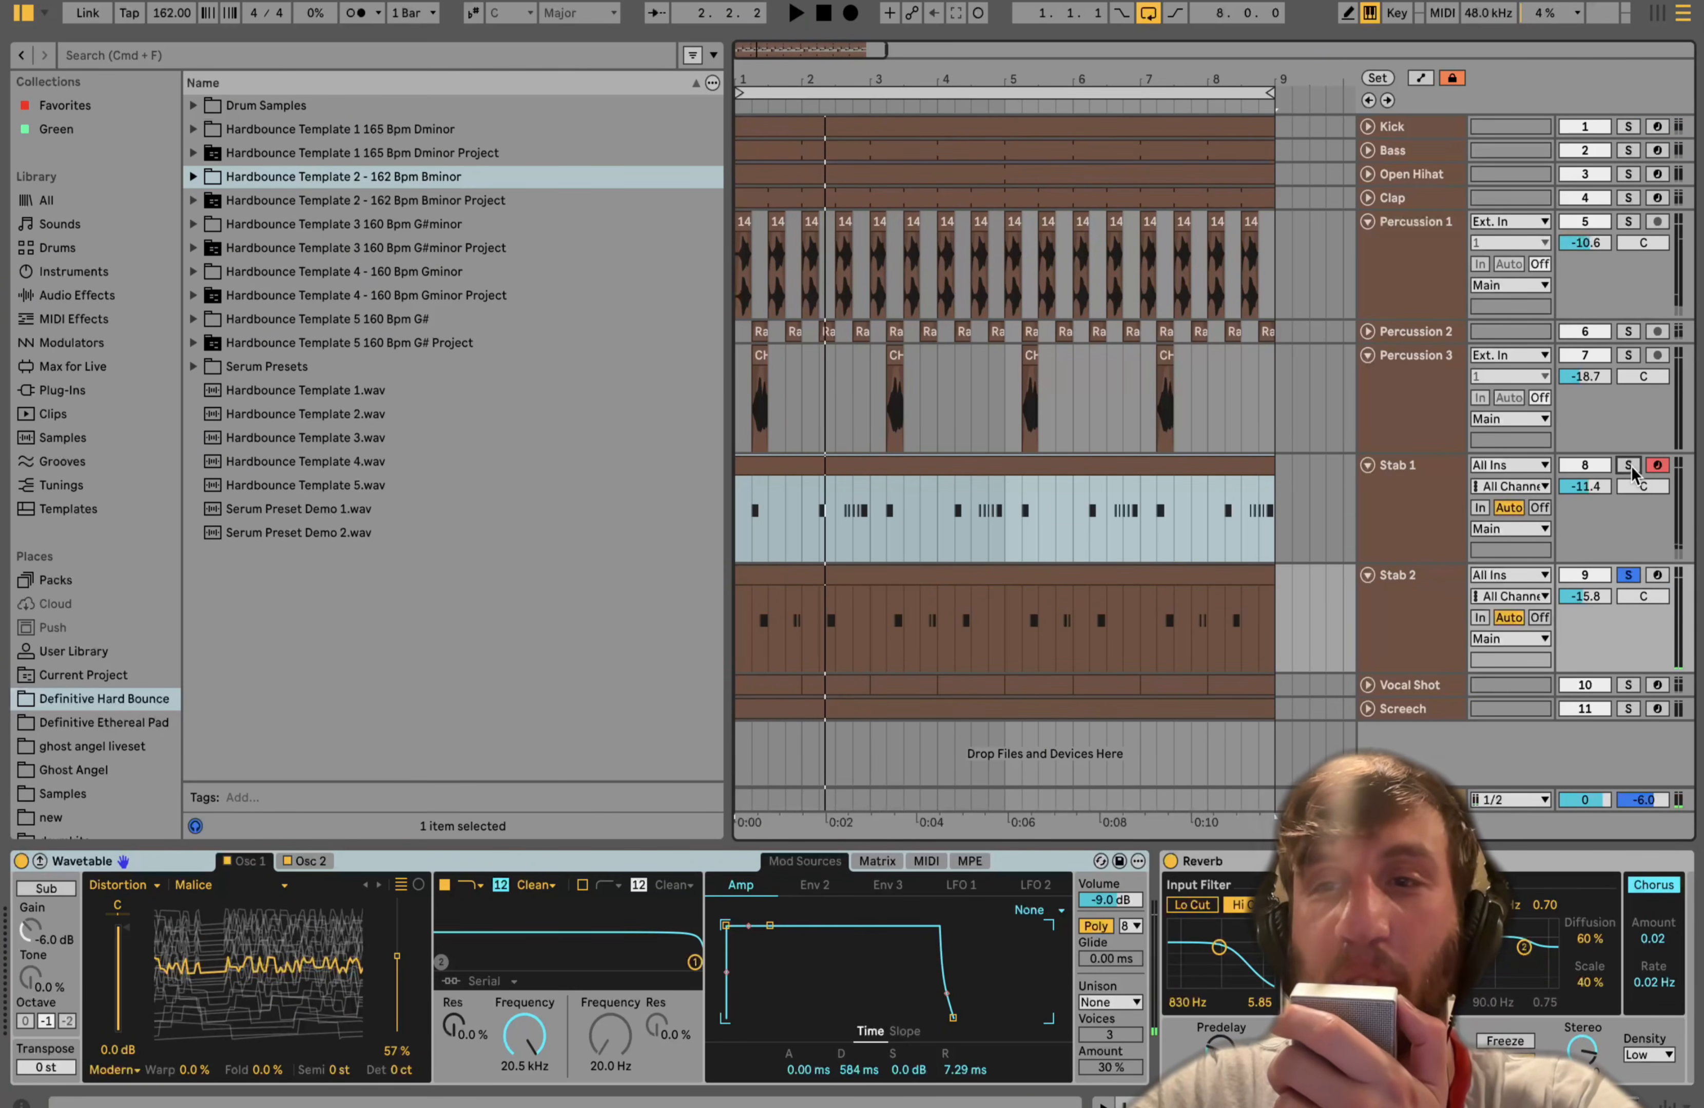
# - Select Stab 2 and start and stop the arrangement to audition it
pyautogui.click(1424, 586)
pyautogui.press('space')
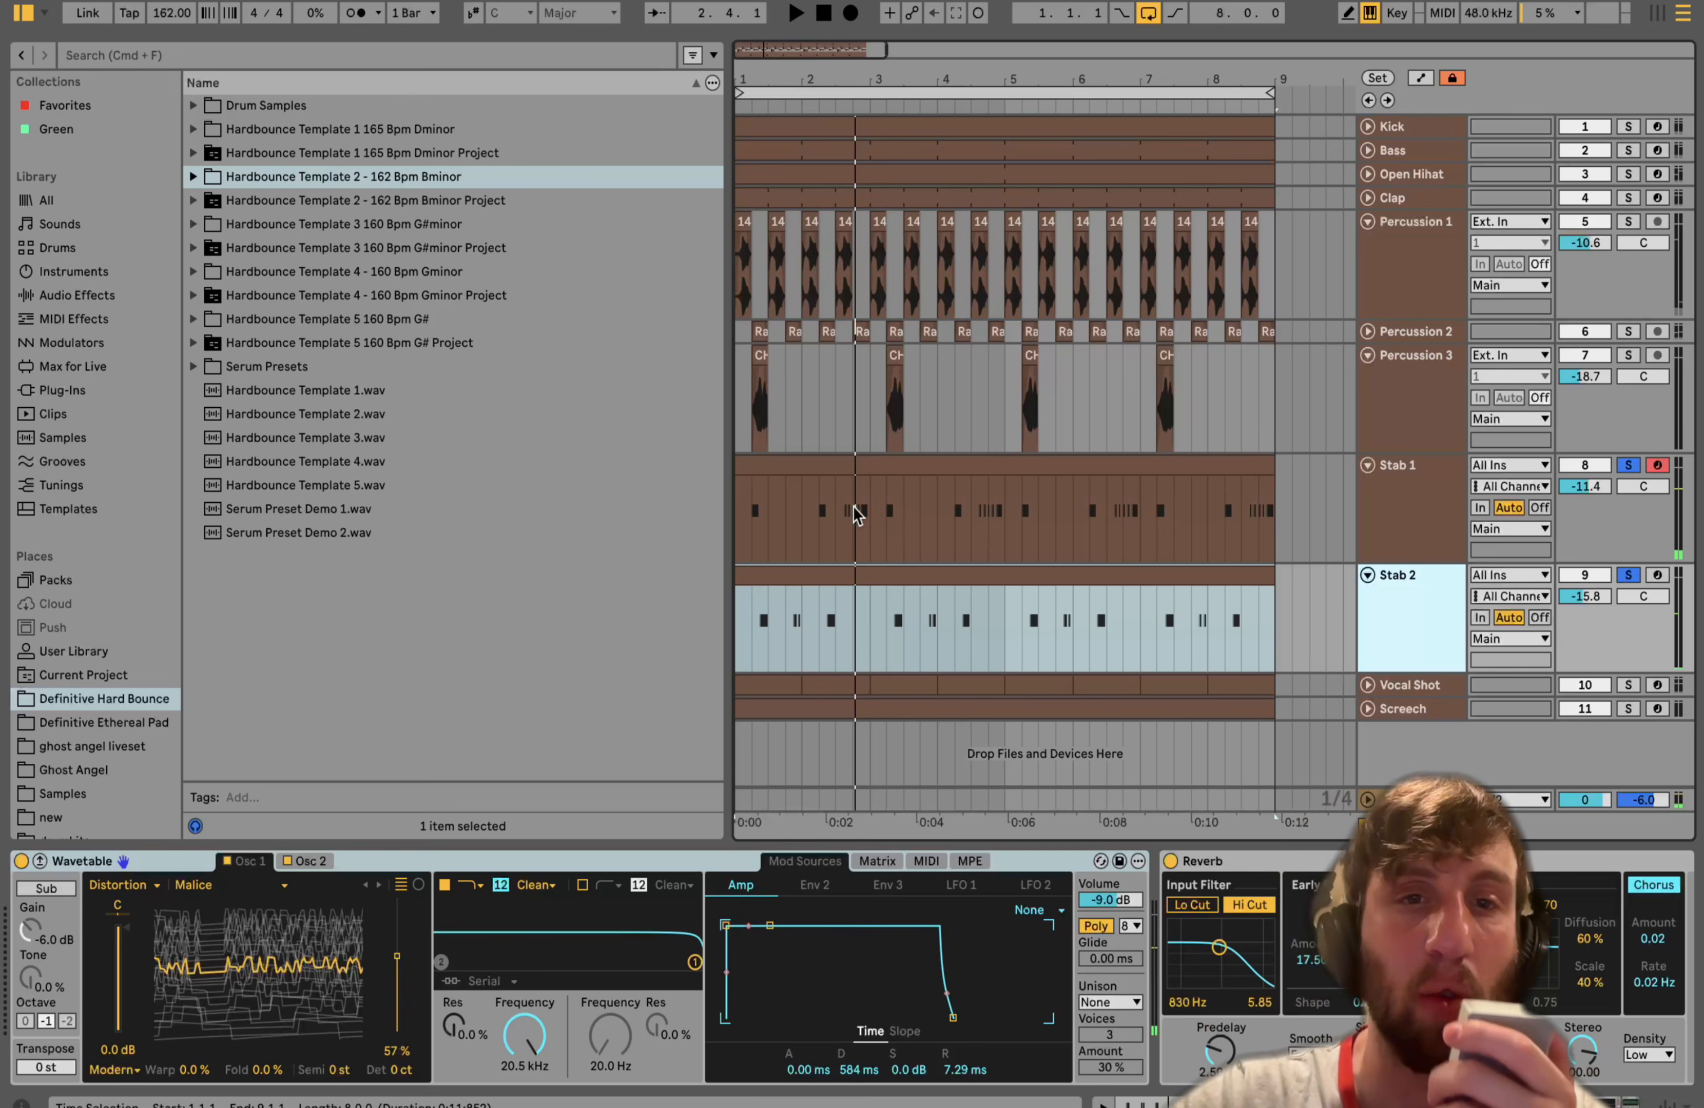
pyautogui.press('space')
pyautogui.press('space')
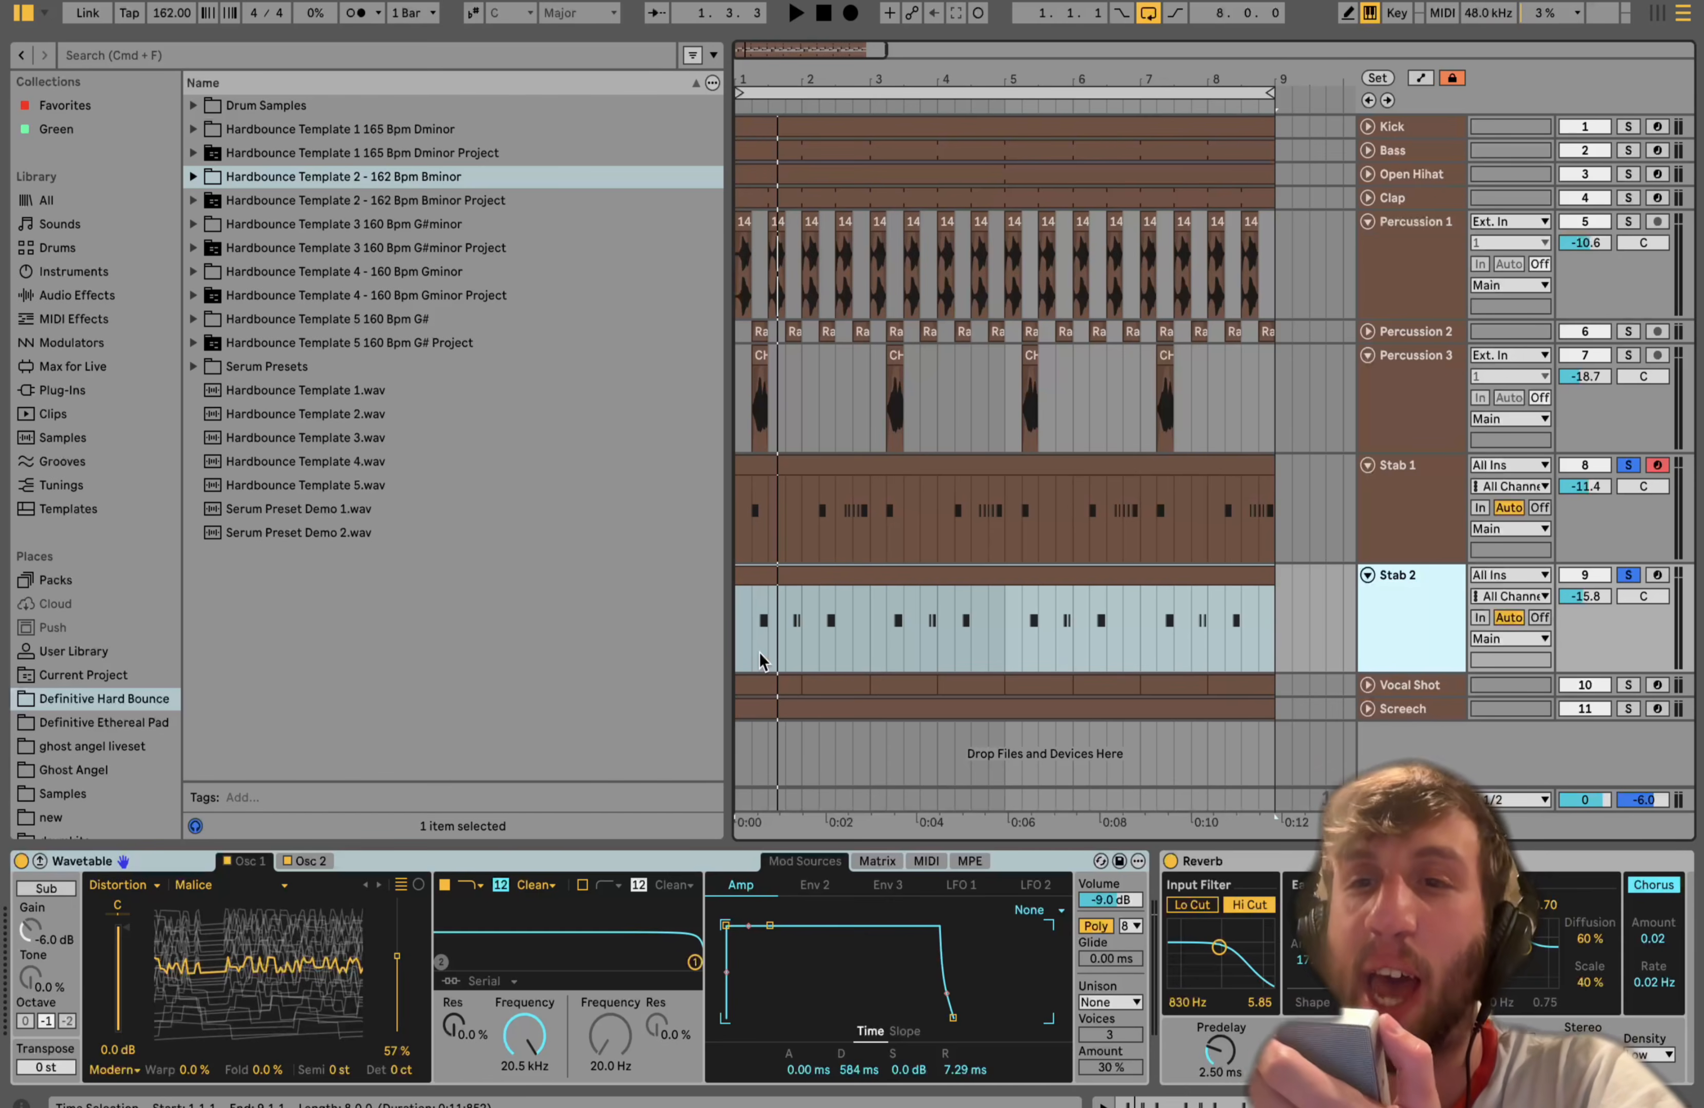
pyautogui.press('space')
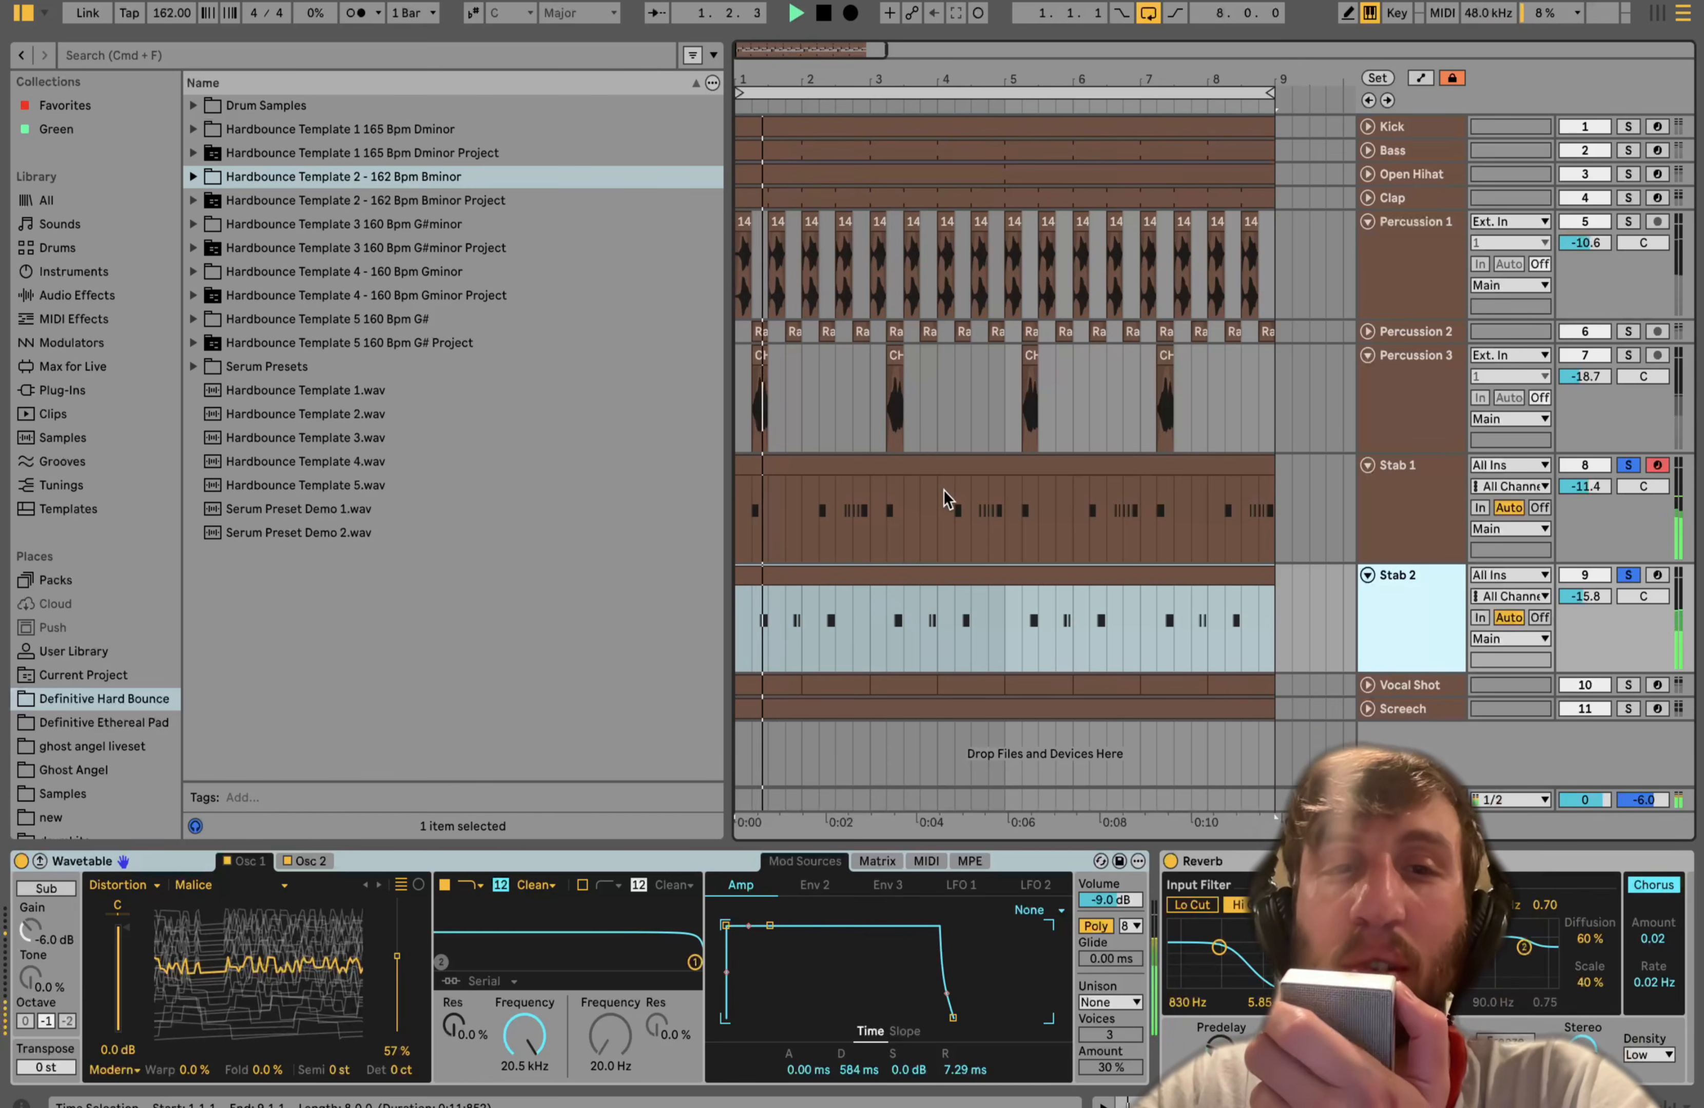
# - Open Stab 2's clip in the note editor, arm Stab 2 and return to its device view
pyautogui.click(752, 637)
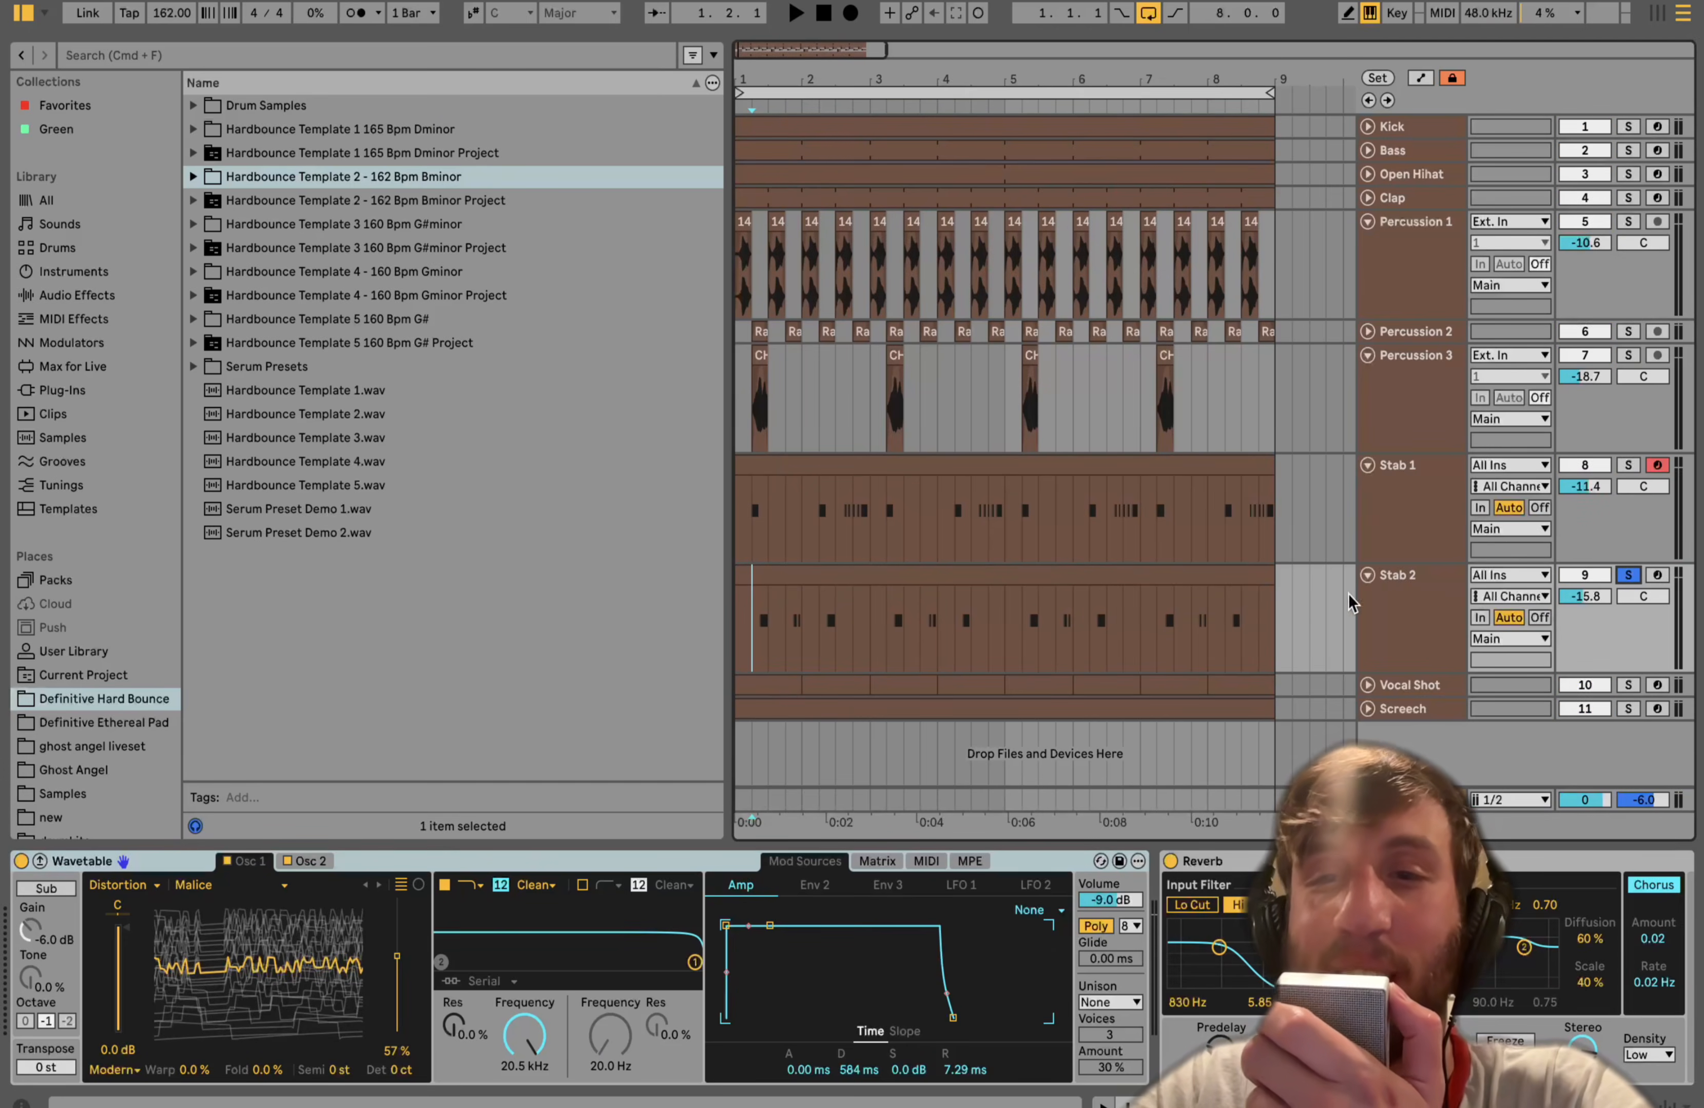
pyautogui.doubleClick(1244, 587)
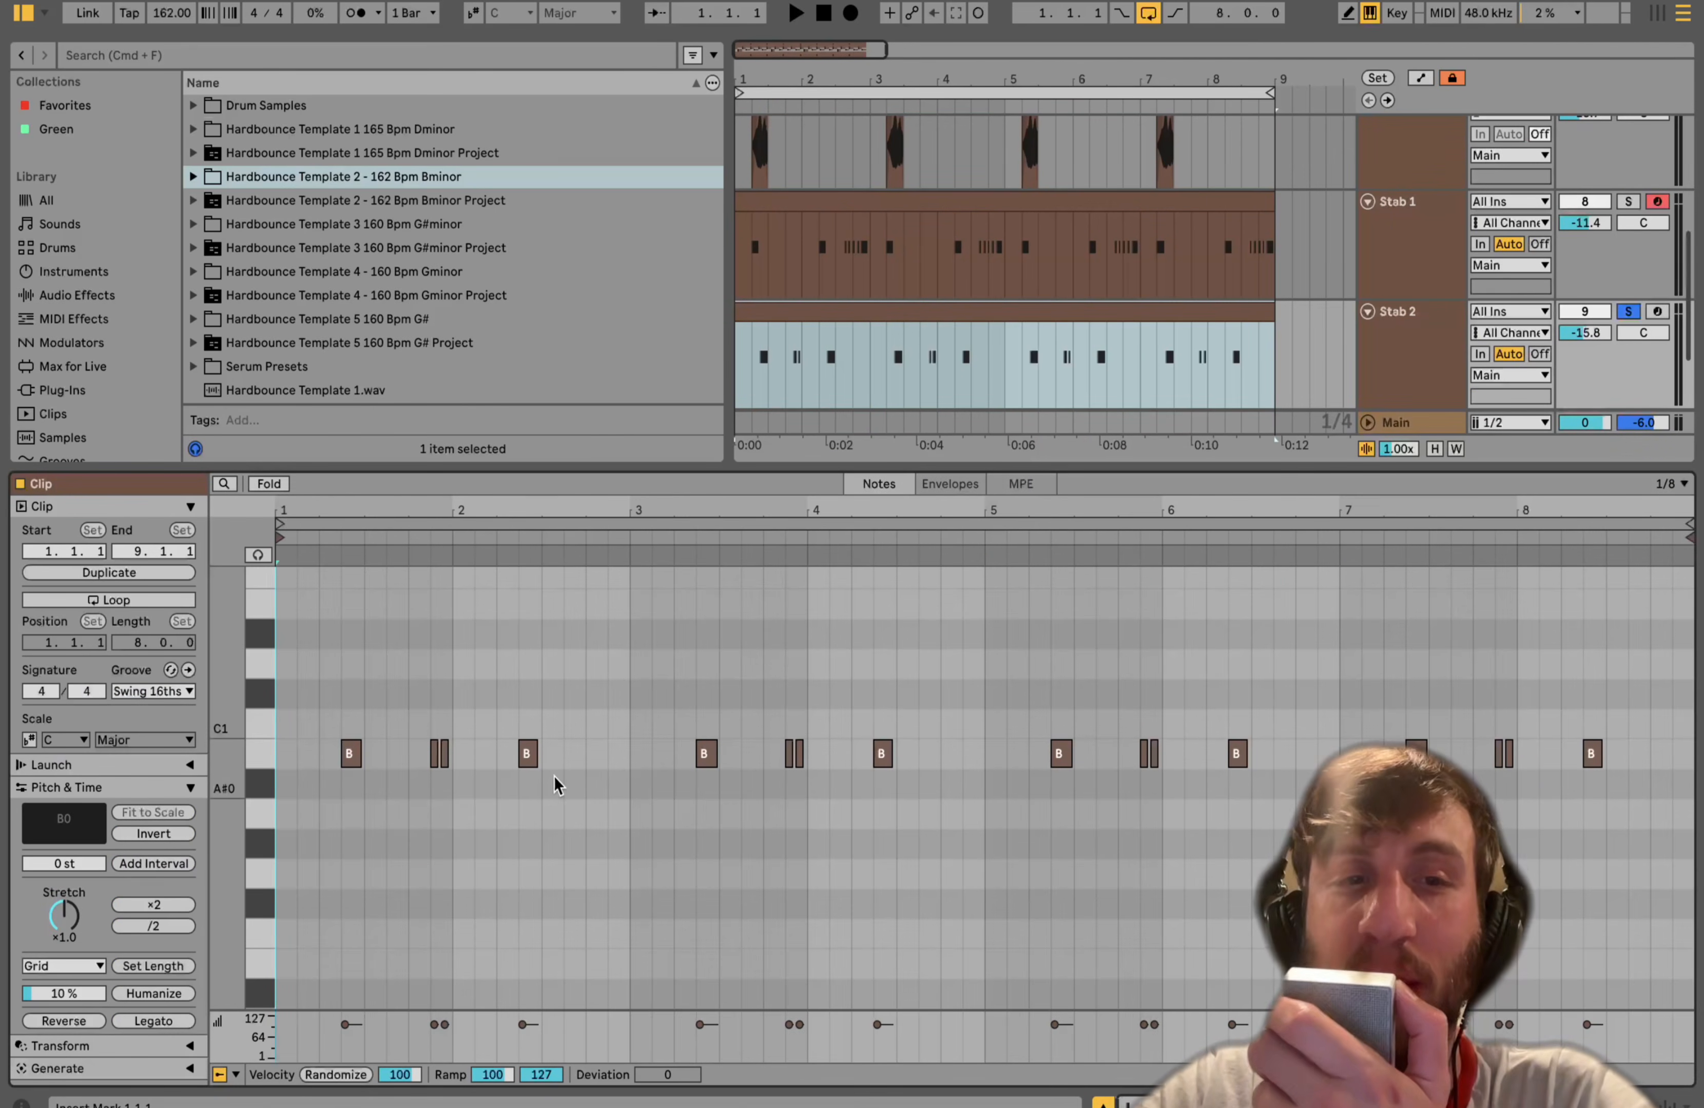
pyautogui.click(1658, 311)
pyautogui.press('h')
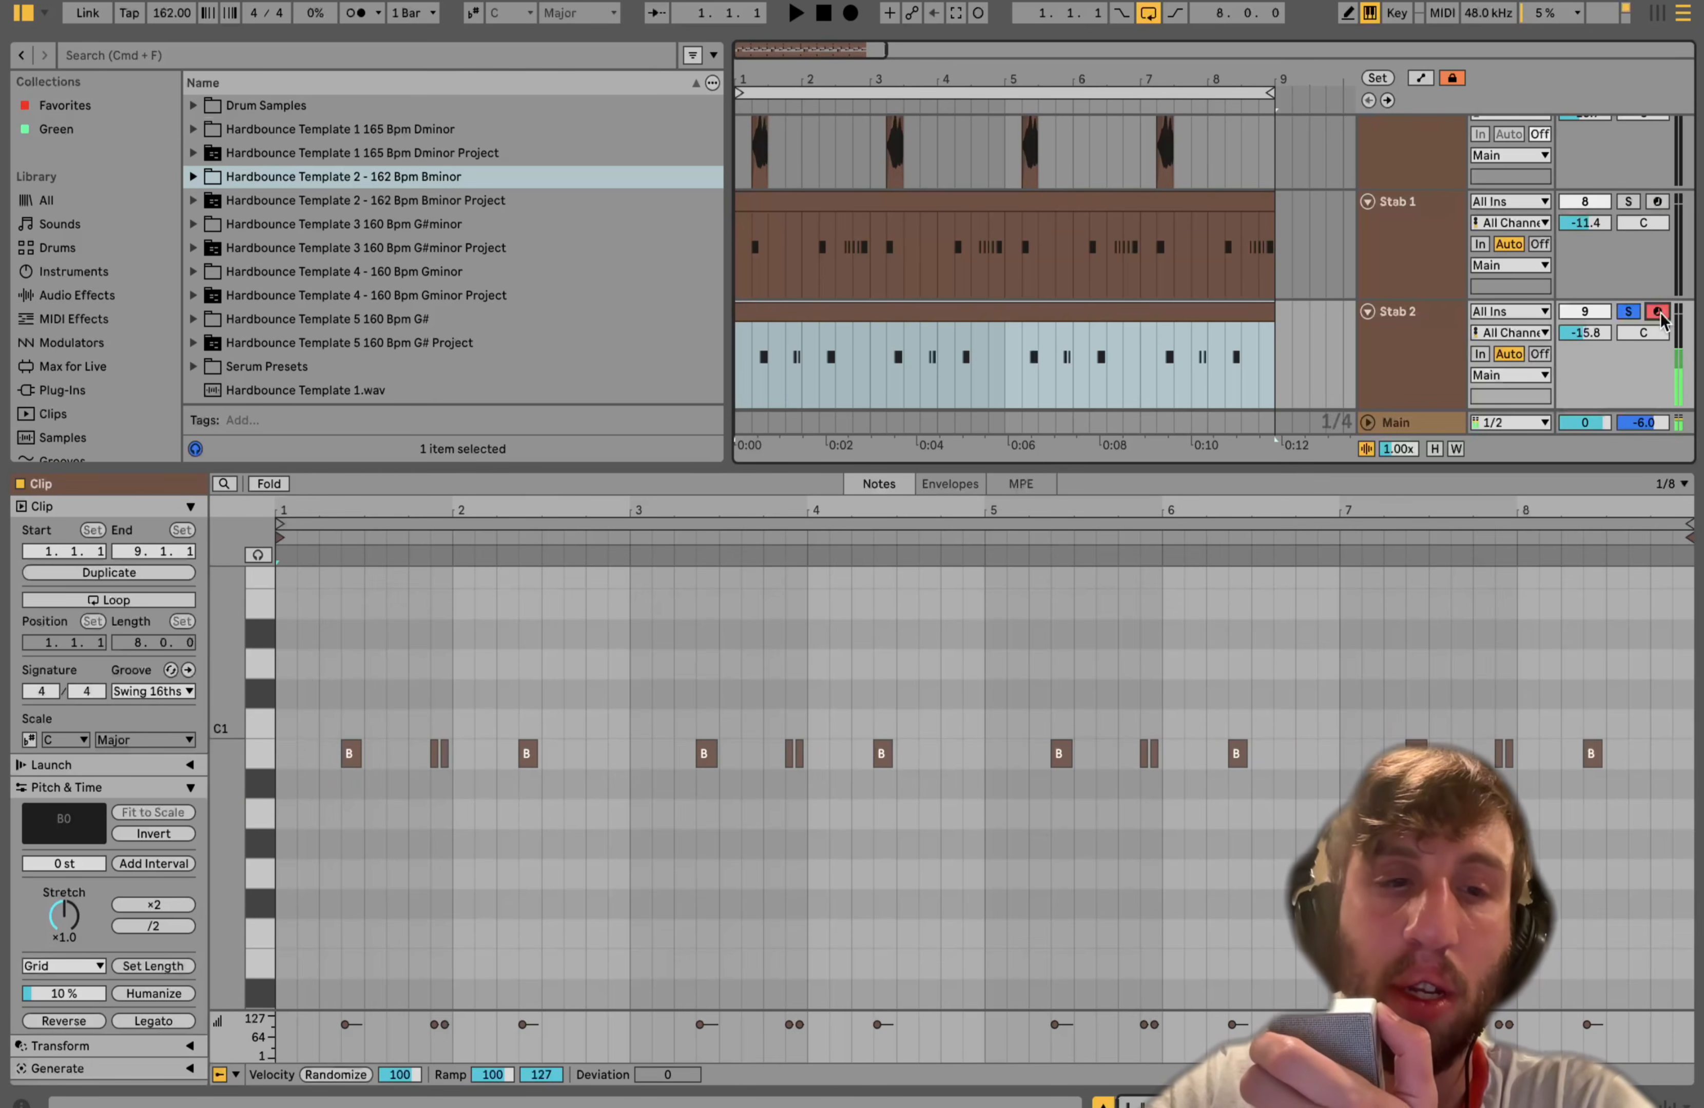
pyautogui.press('j')
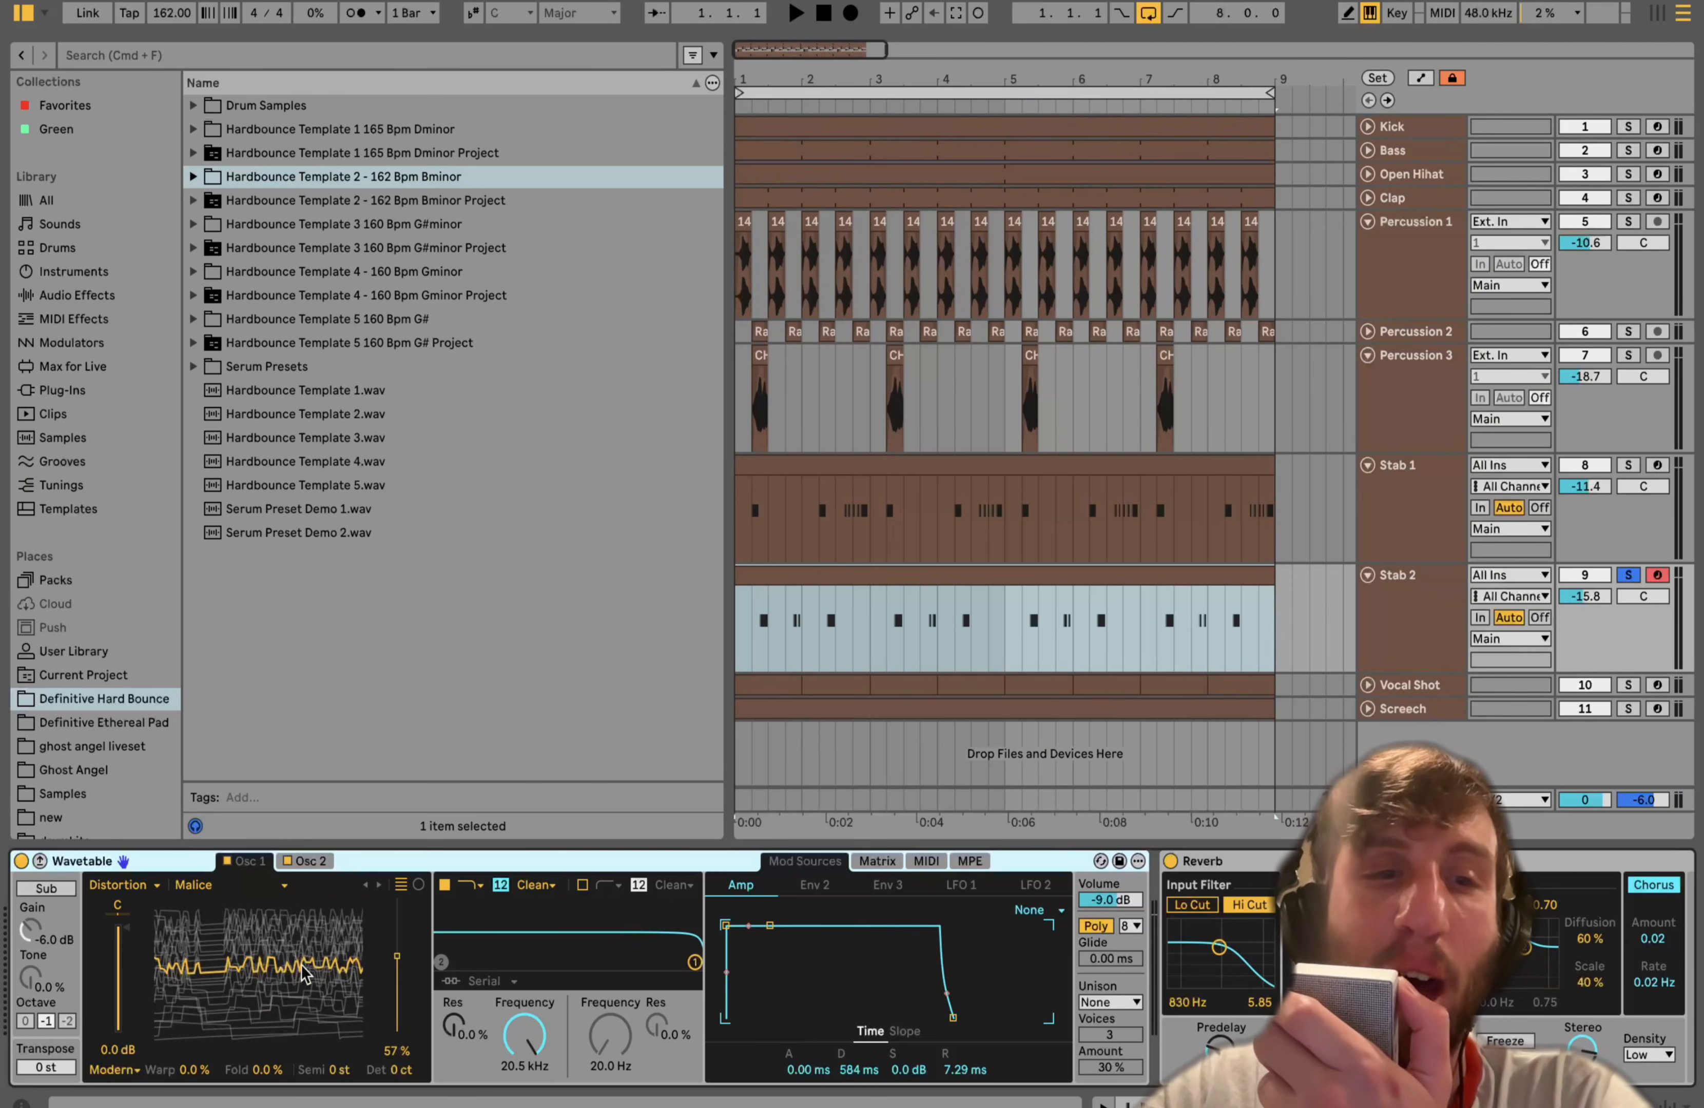
# - Switch Stab 2's Wavetable to the Osc 2 page and scroll along its effects chain
pyautogui.click(307, 862)
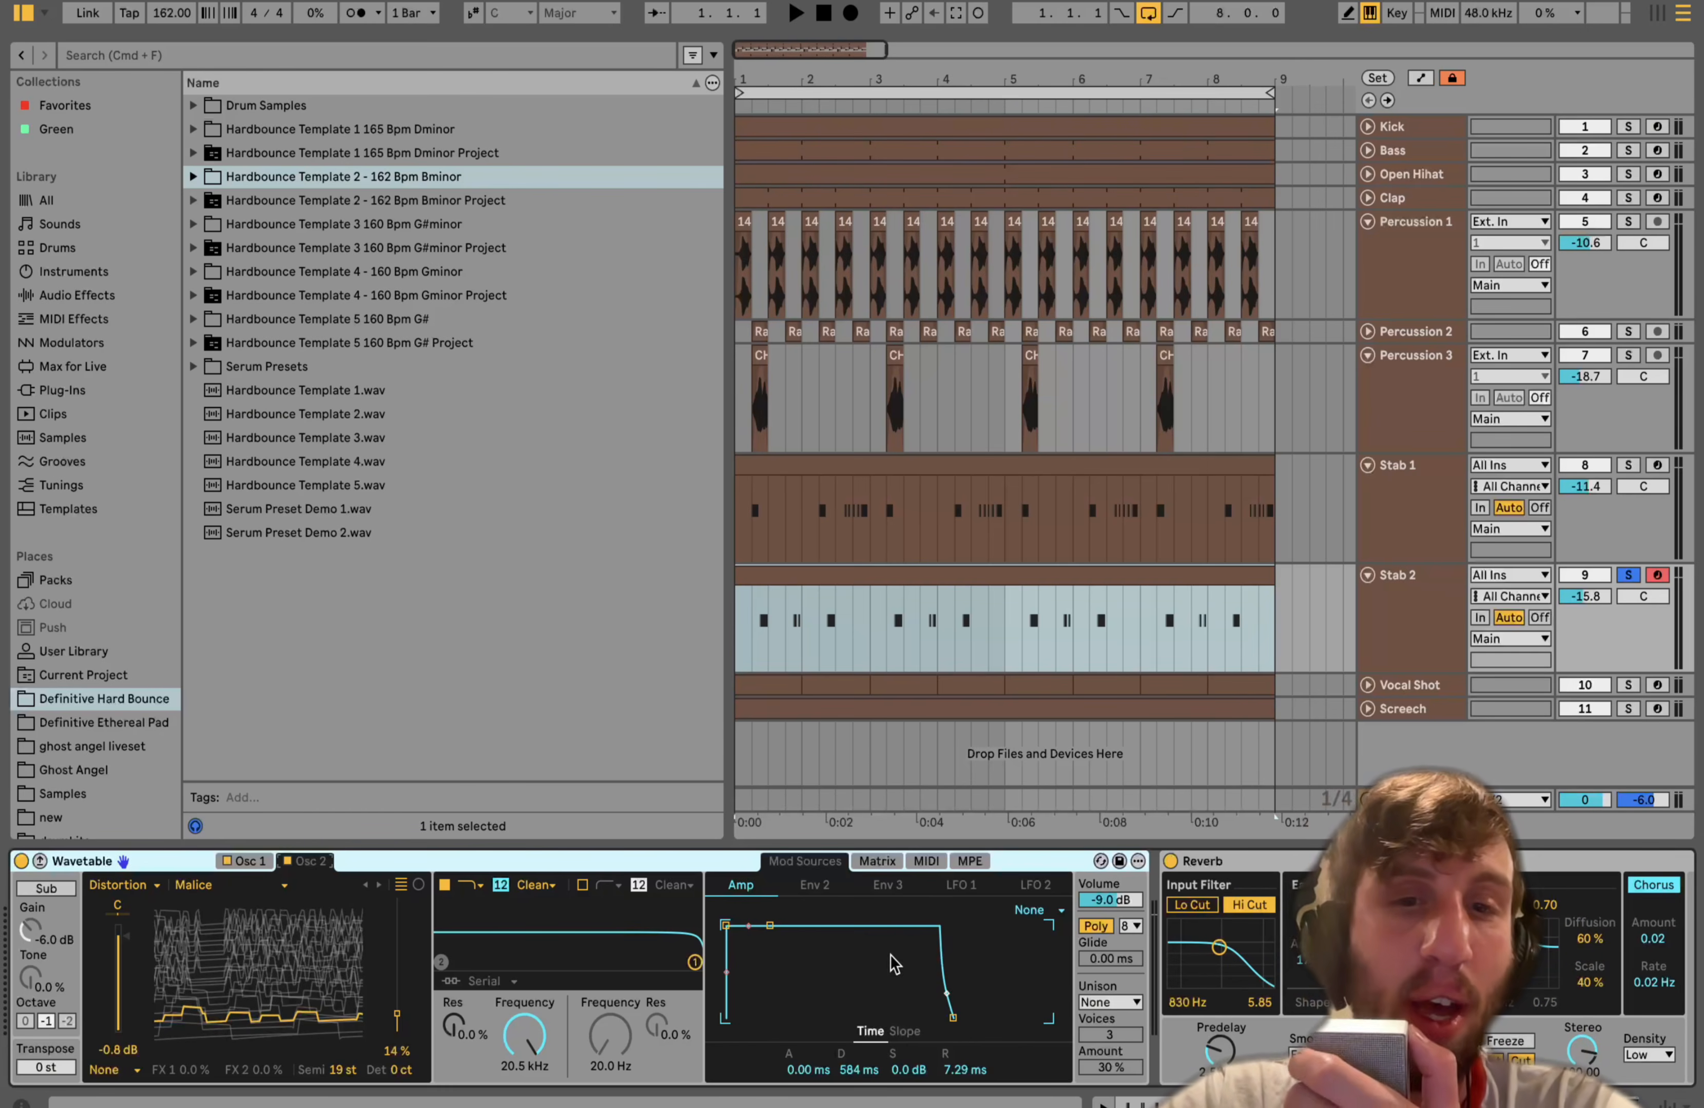
pyautogui.hscroll(10, 820, 1012)
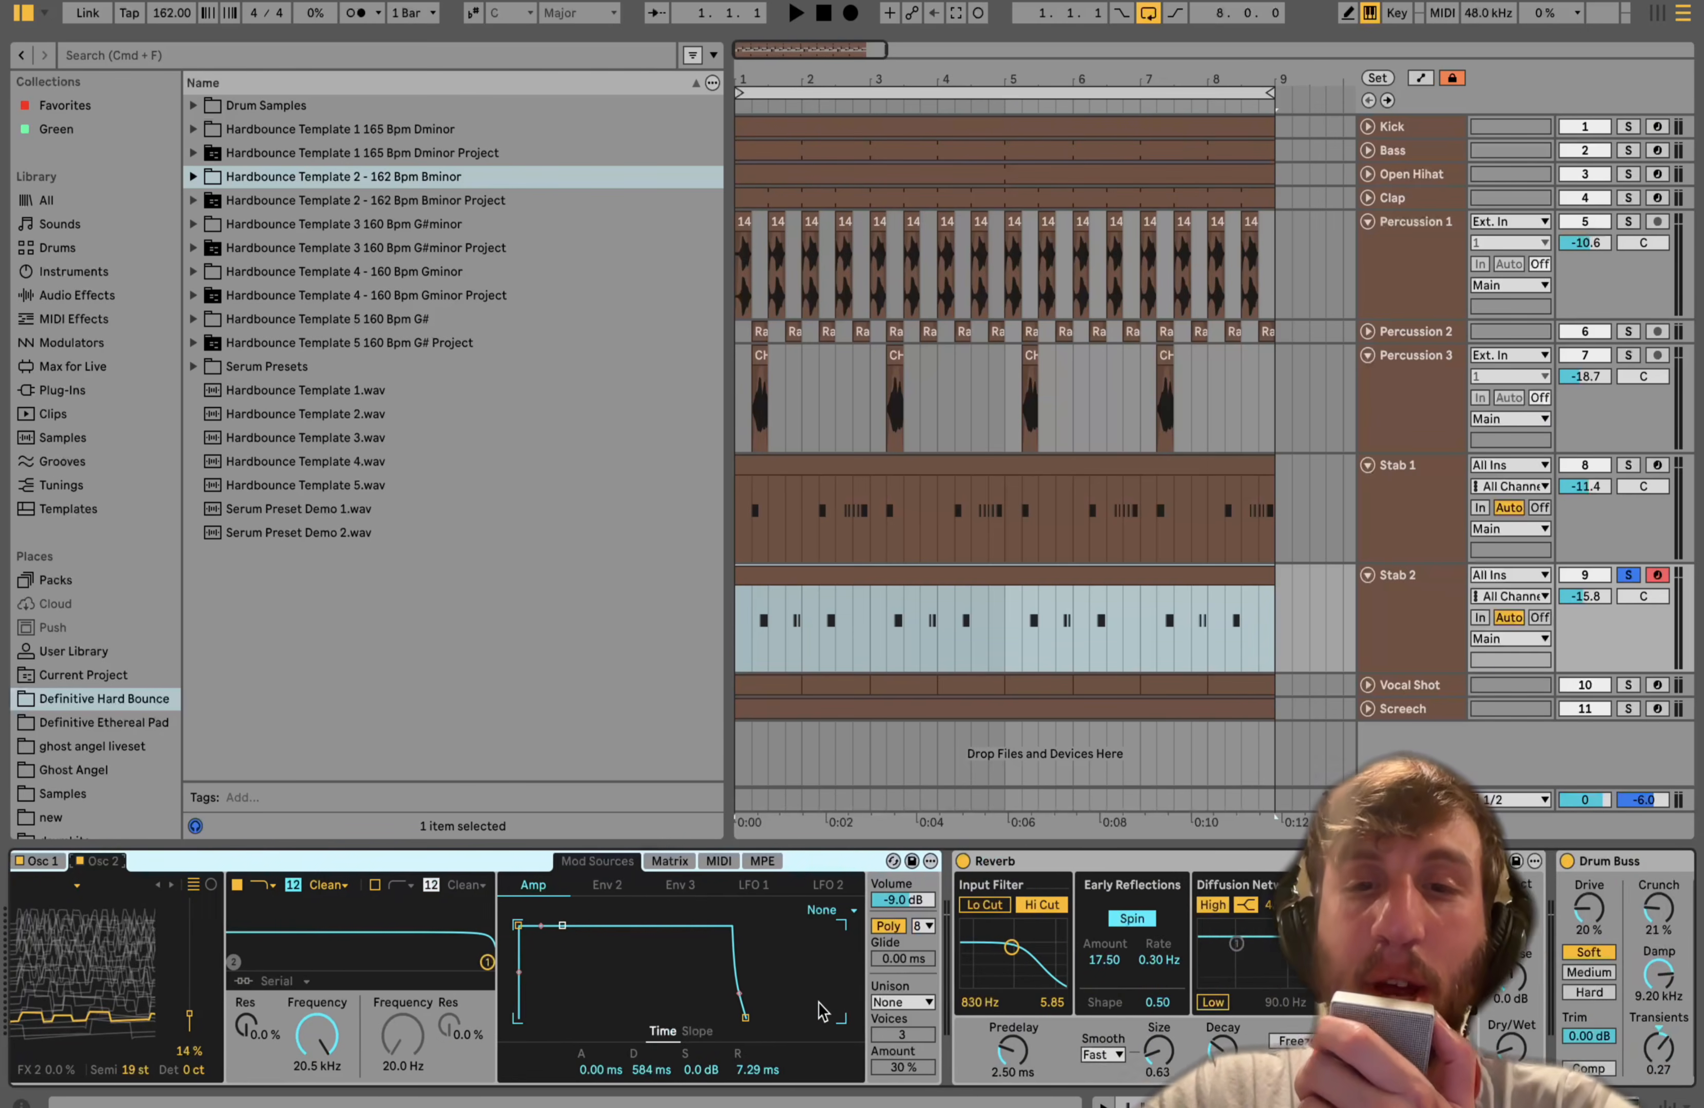
pyautogui.hscroll(3, 642, 1051)
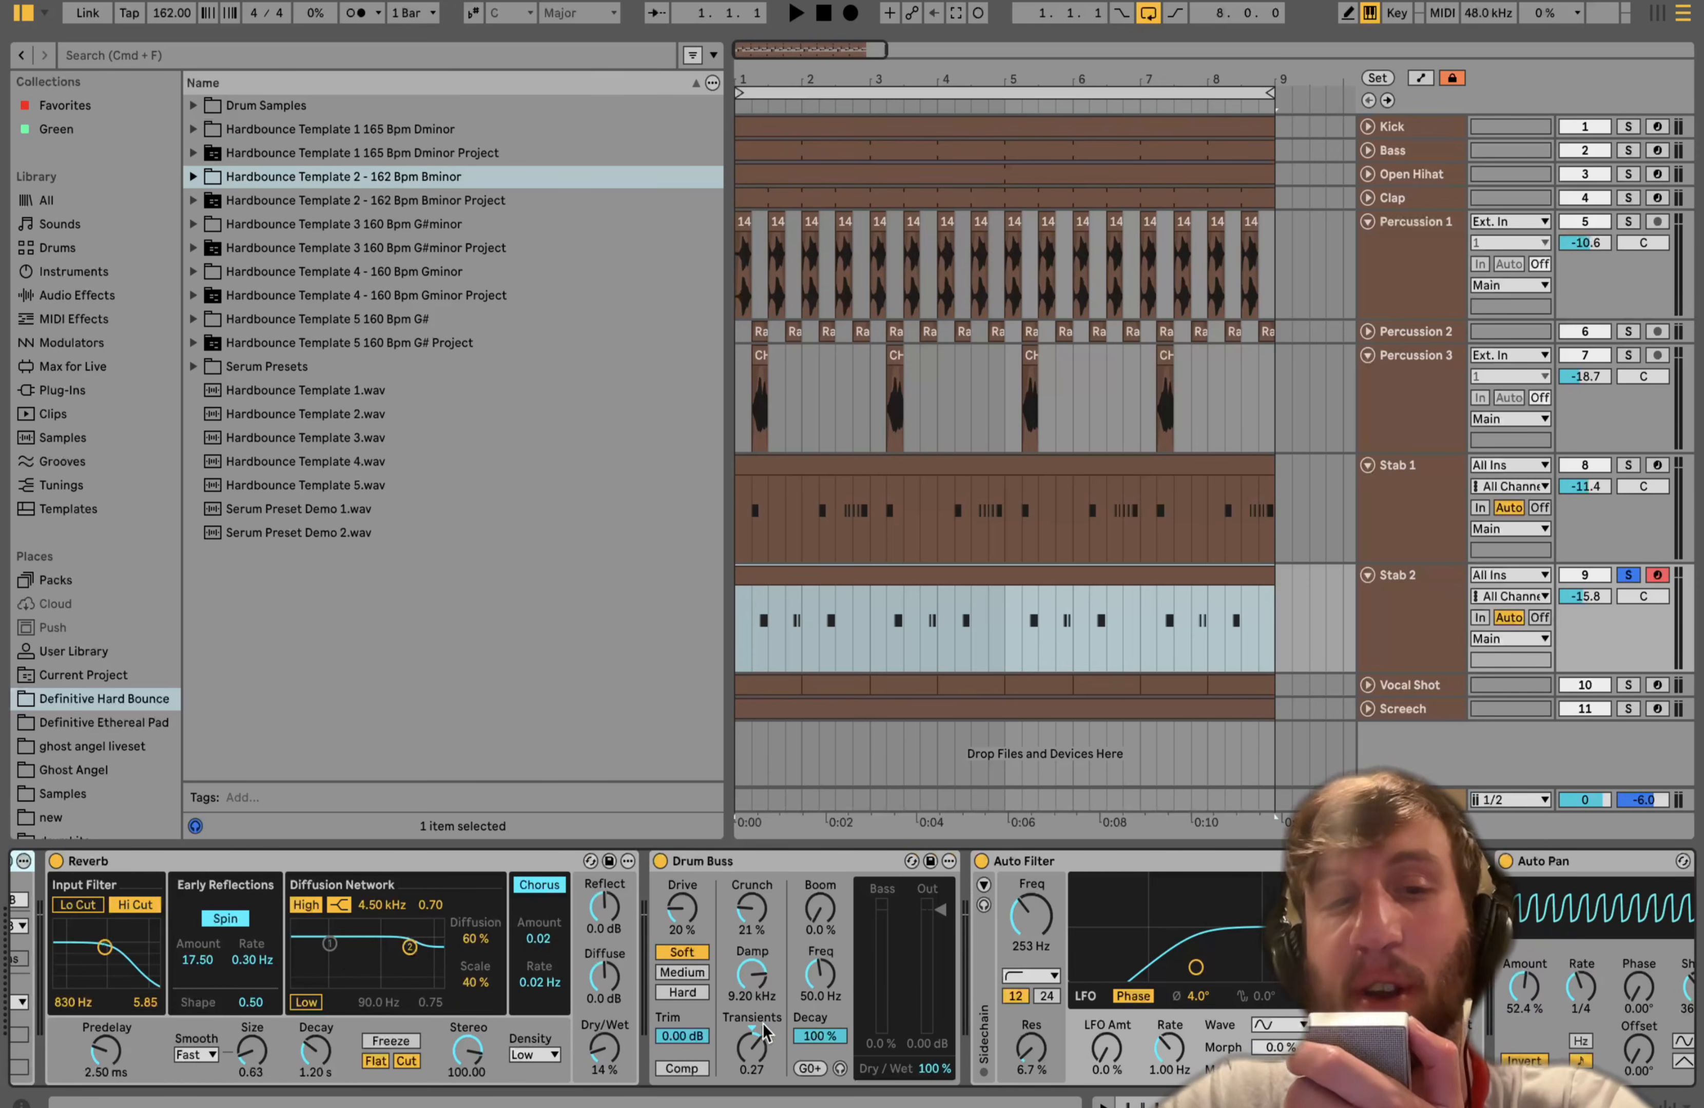
# - Bypass and re-enable Stab 2's Drum Buss, then scroll on to Auto Filter
pyautogui.click(660, 866)
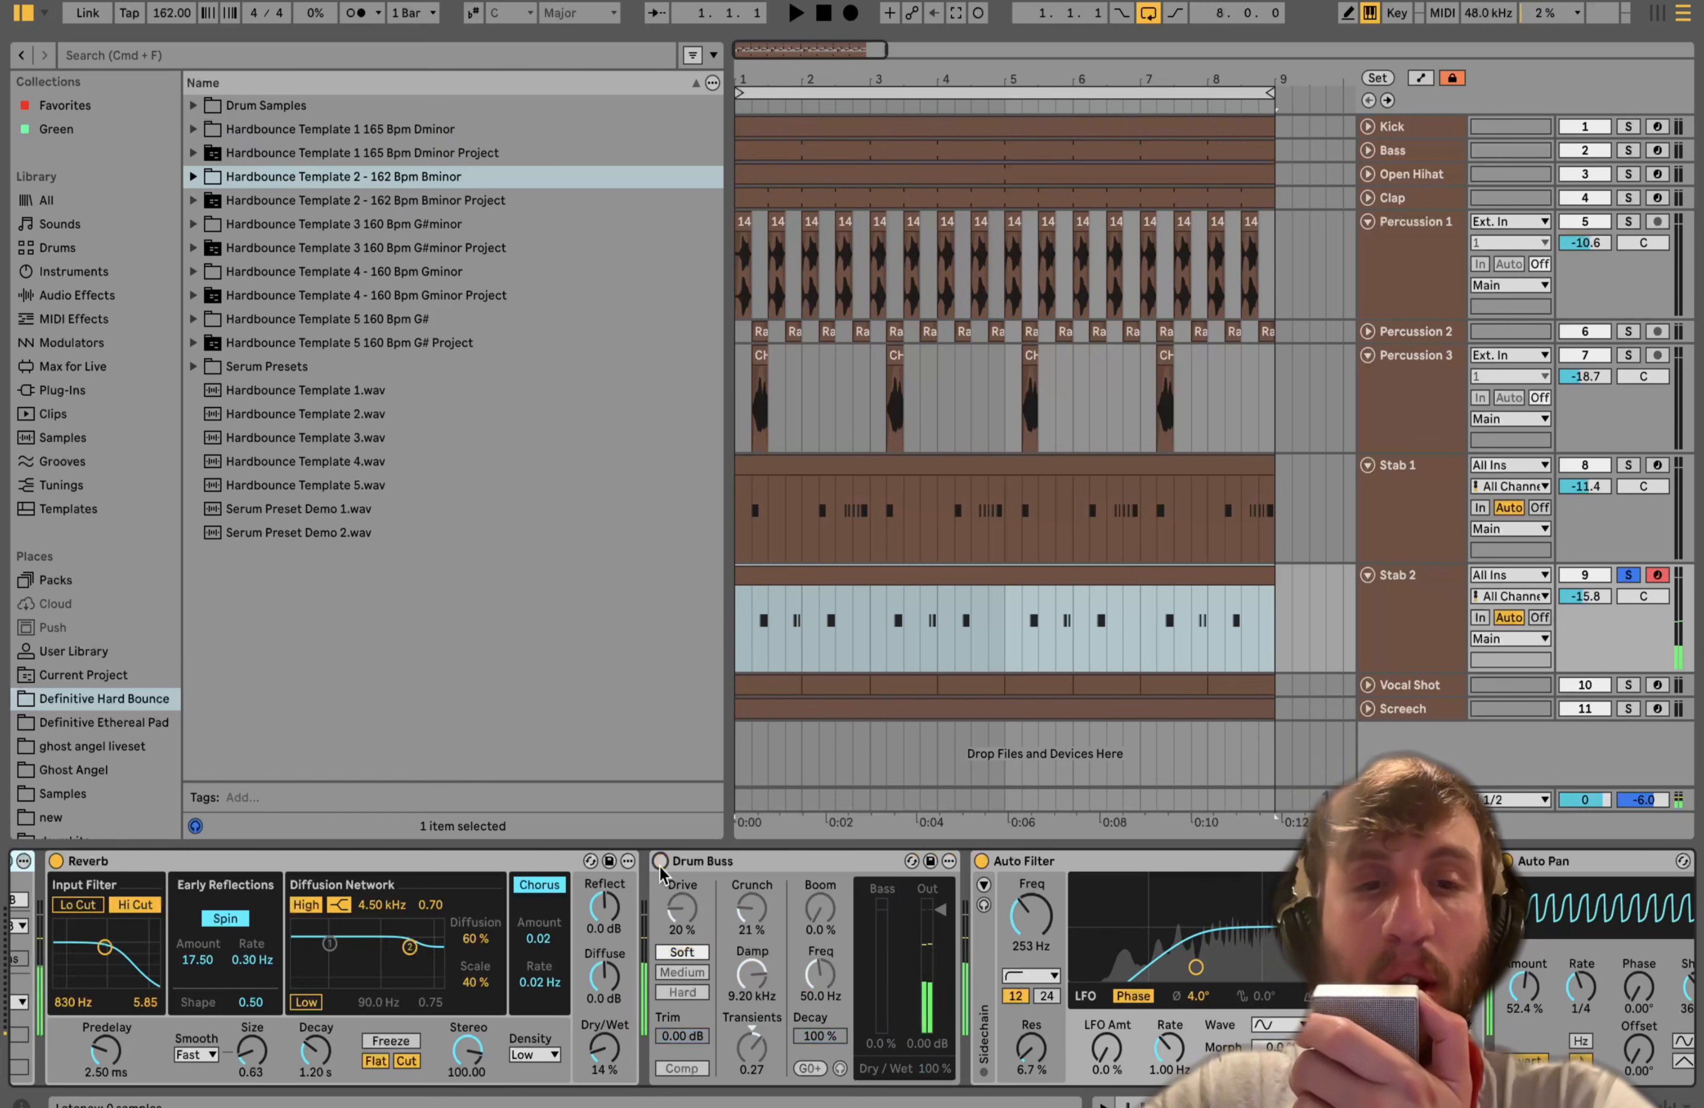
pyautogui.click(660, 866)
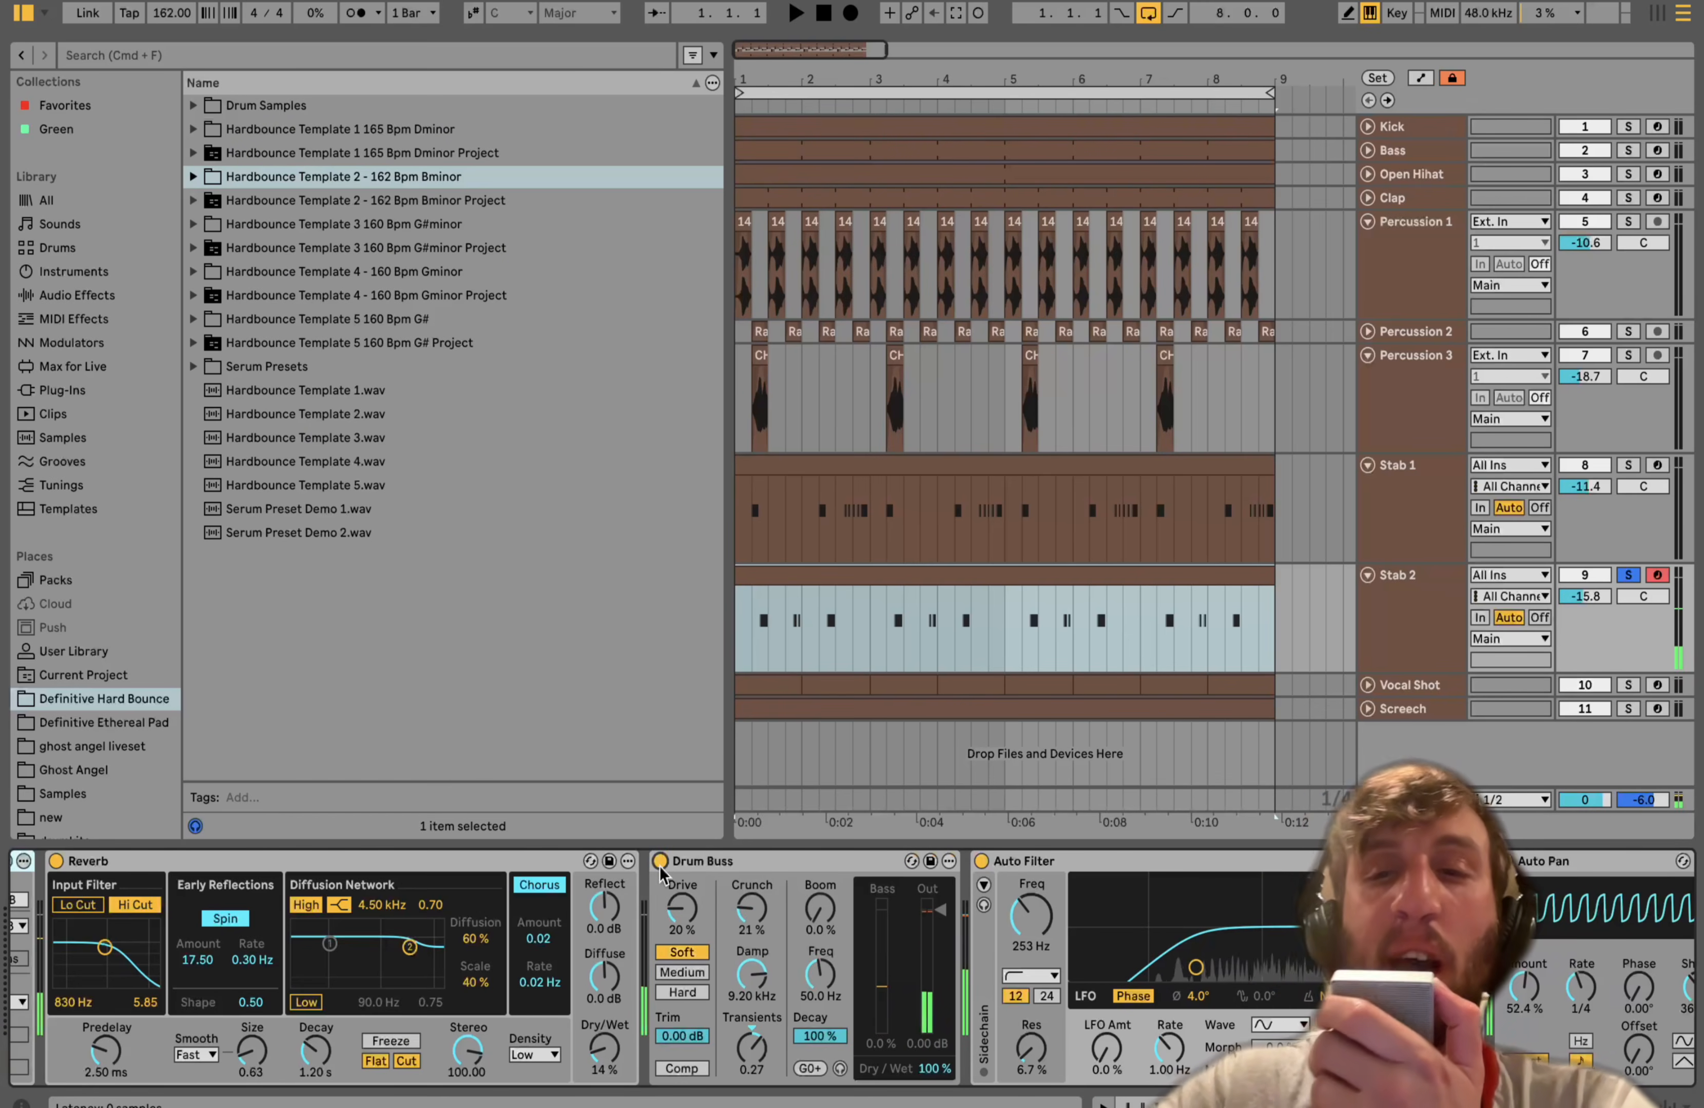
pyautogui.hscroll(3, 660, 871)
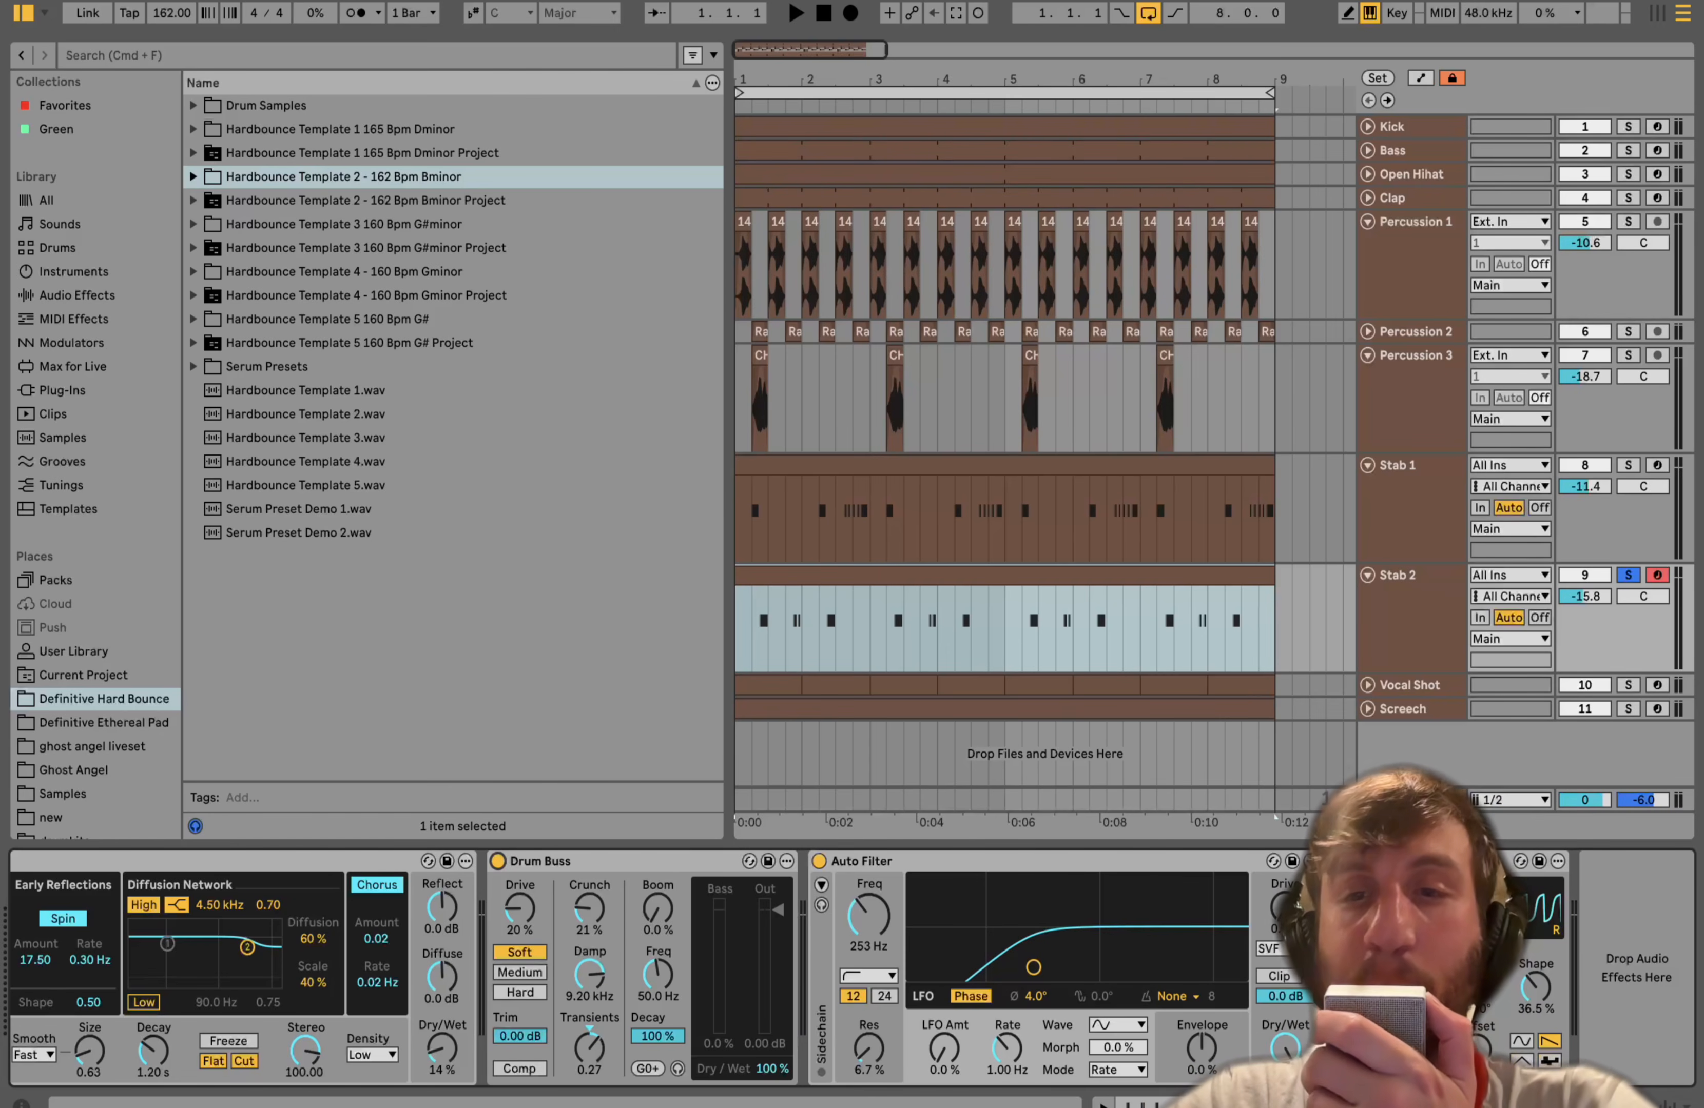
# - Unfold and select the Vocal Shot track, solo it and start playback
pyautogui.click(1367, 685)
pyautogui.click(1417, 690)
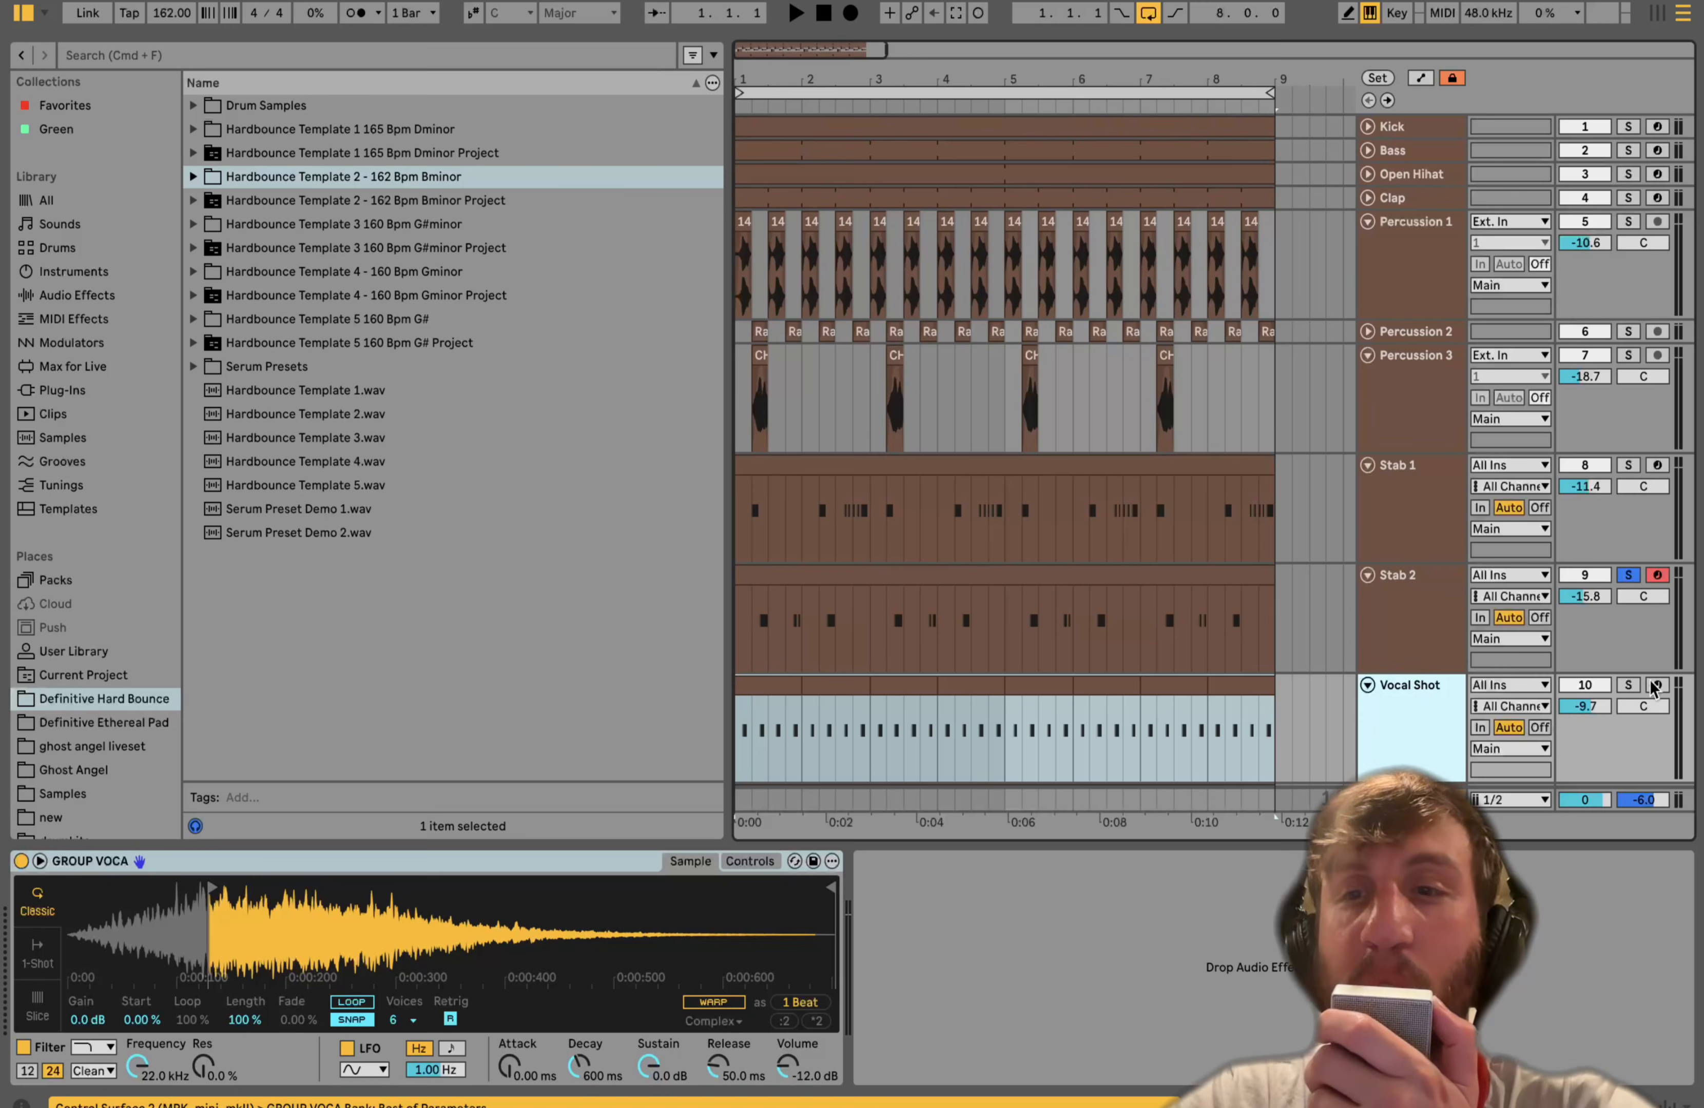
pyautogui.click(1629, 680)
pyautogui.click(1629, 685)
pyautogui.press('space')
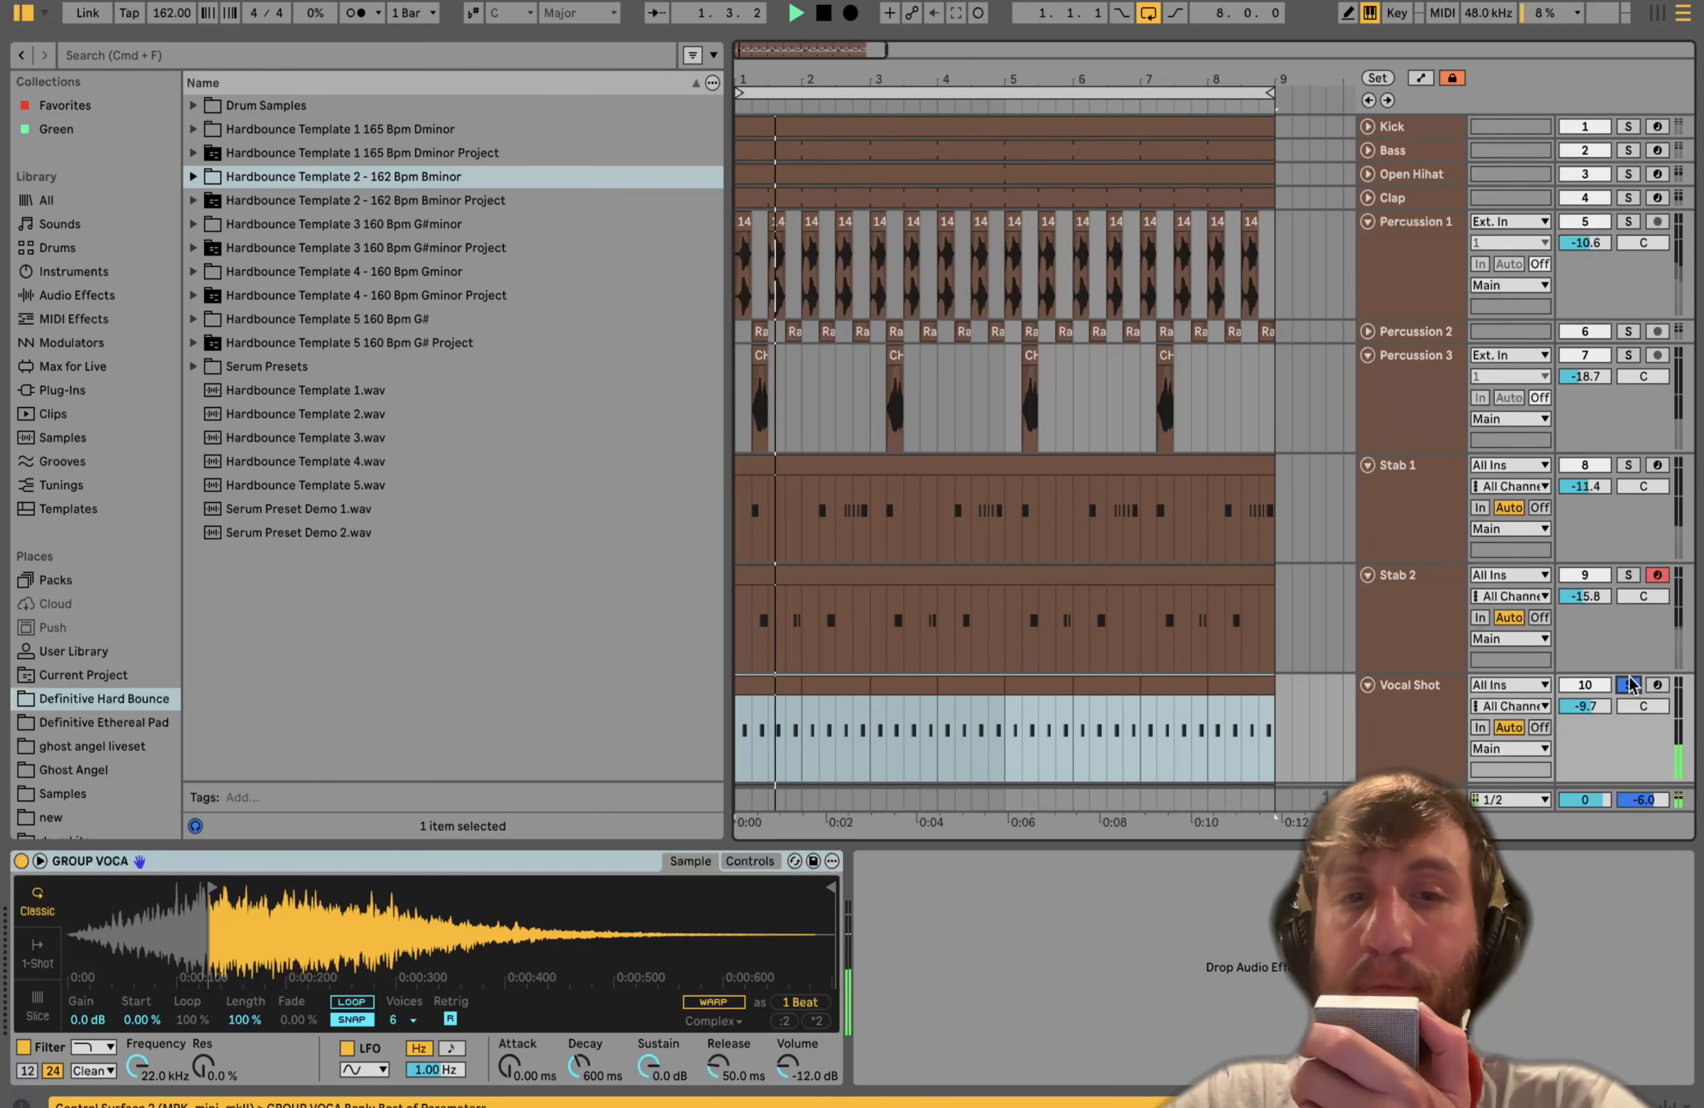
# - Stop playback, solo Vocal Shot and reveal its GROUP VOCA sample in the browser
pyautogui.scroll(-3, 1629, 683)
pyautogui.click(1430, 647)
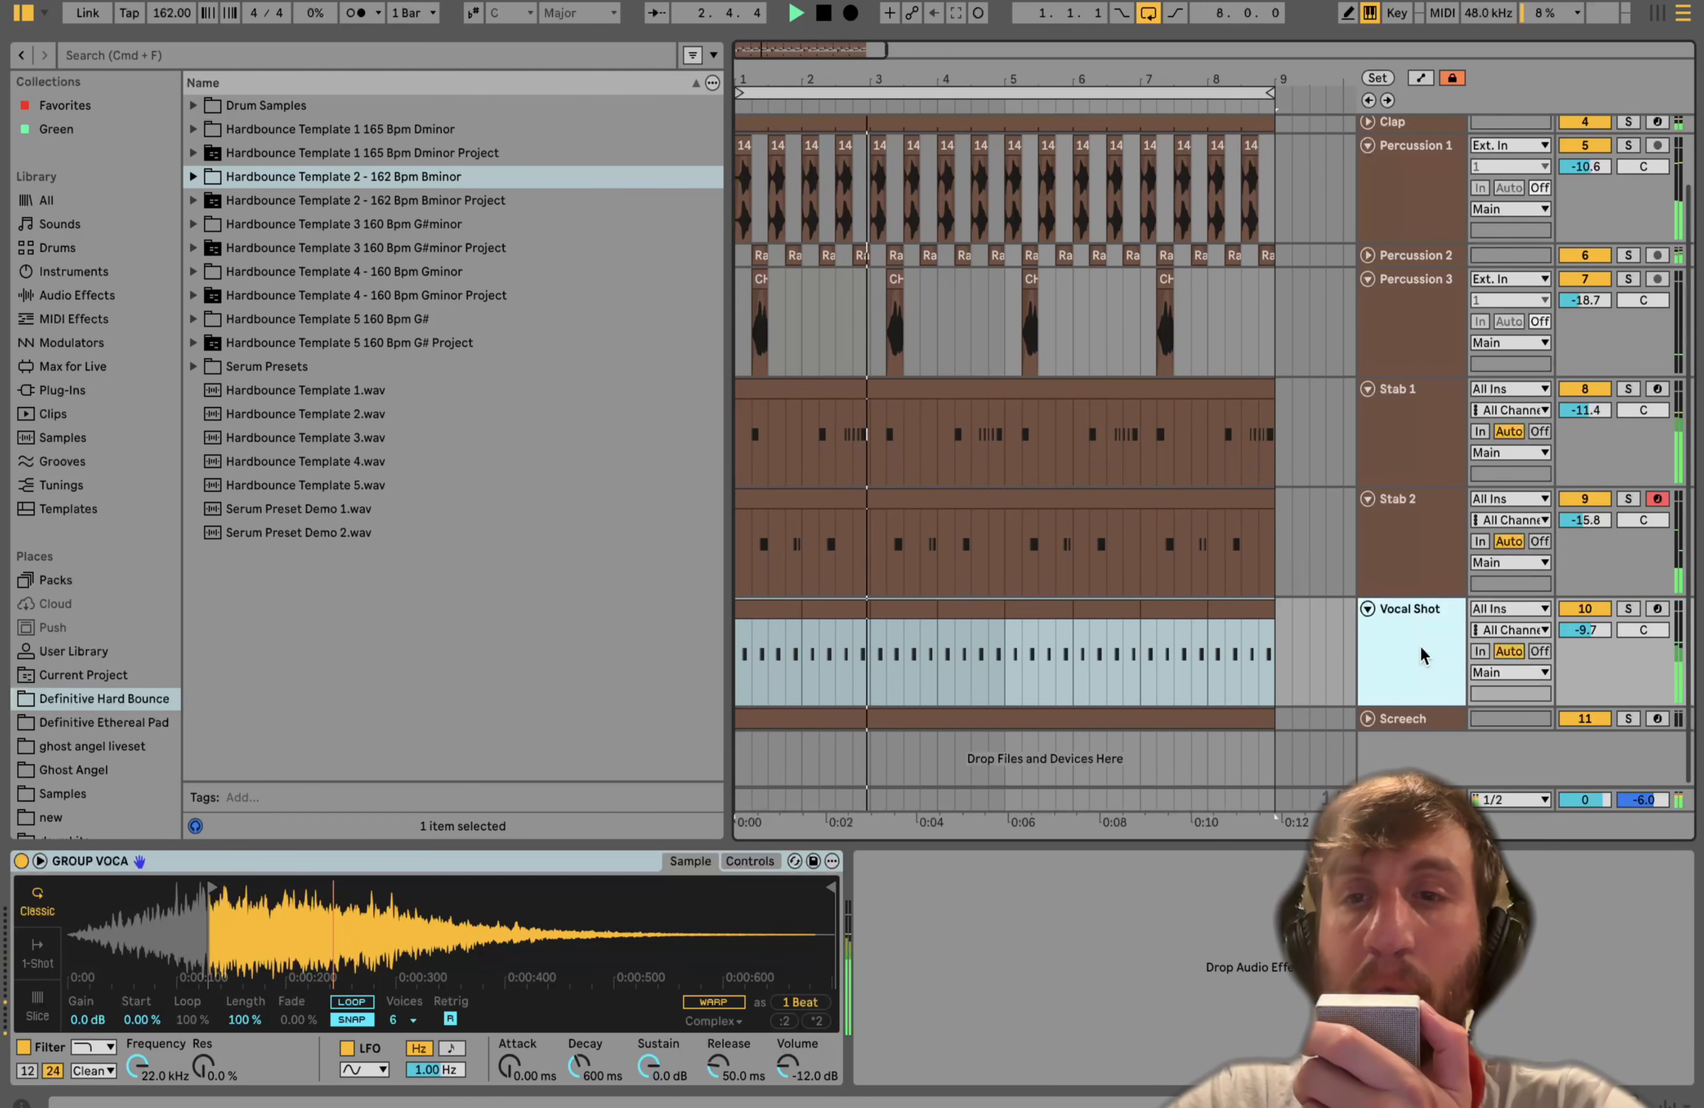
pyautogui.press('space')
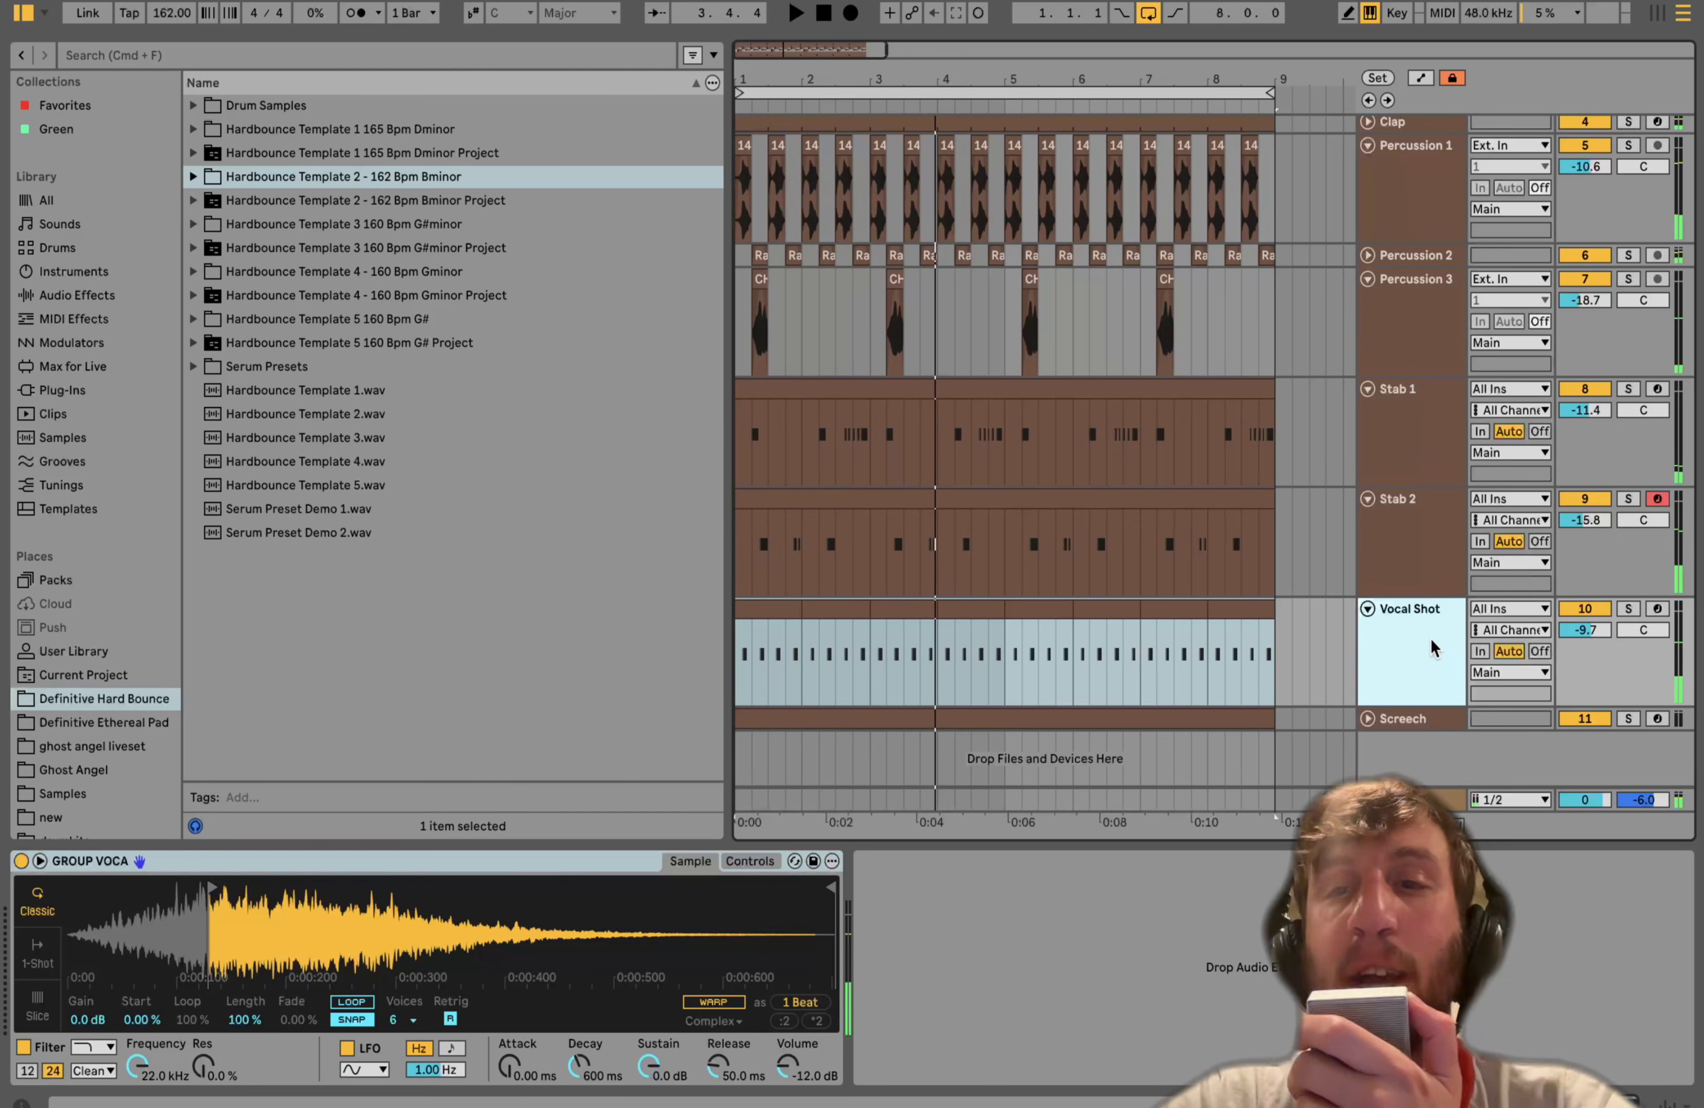
pyautogui.click(1627, 609)
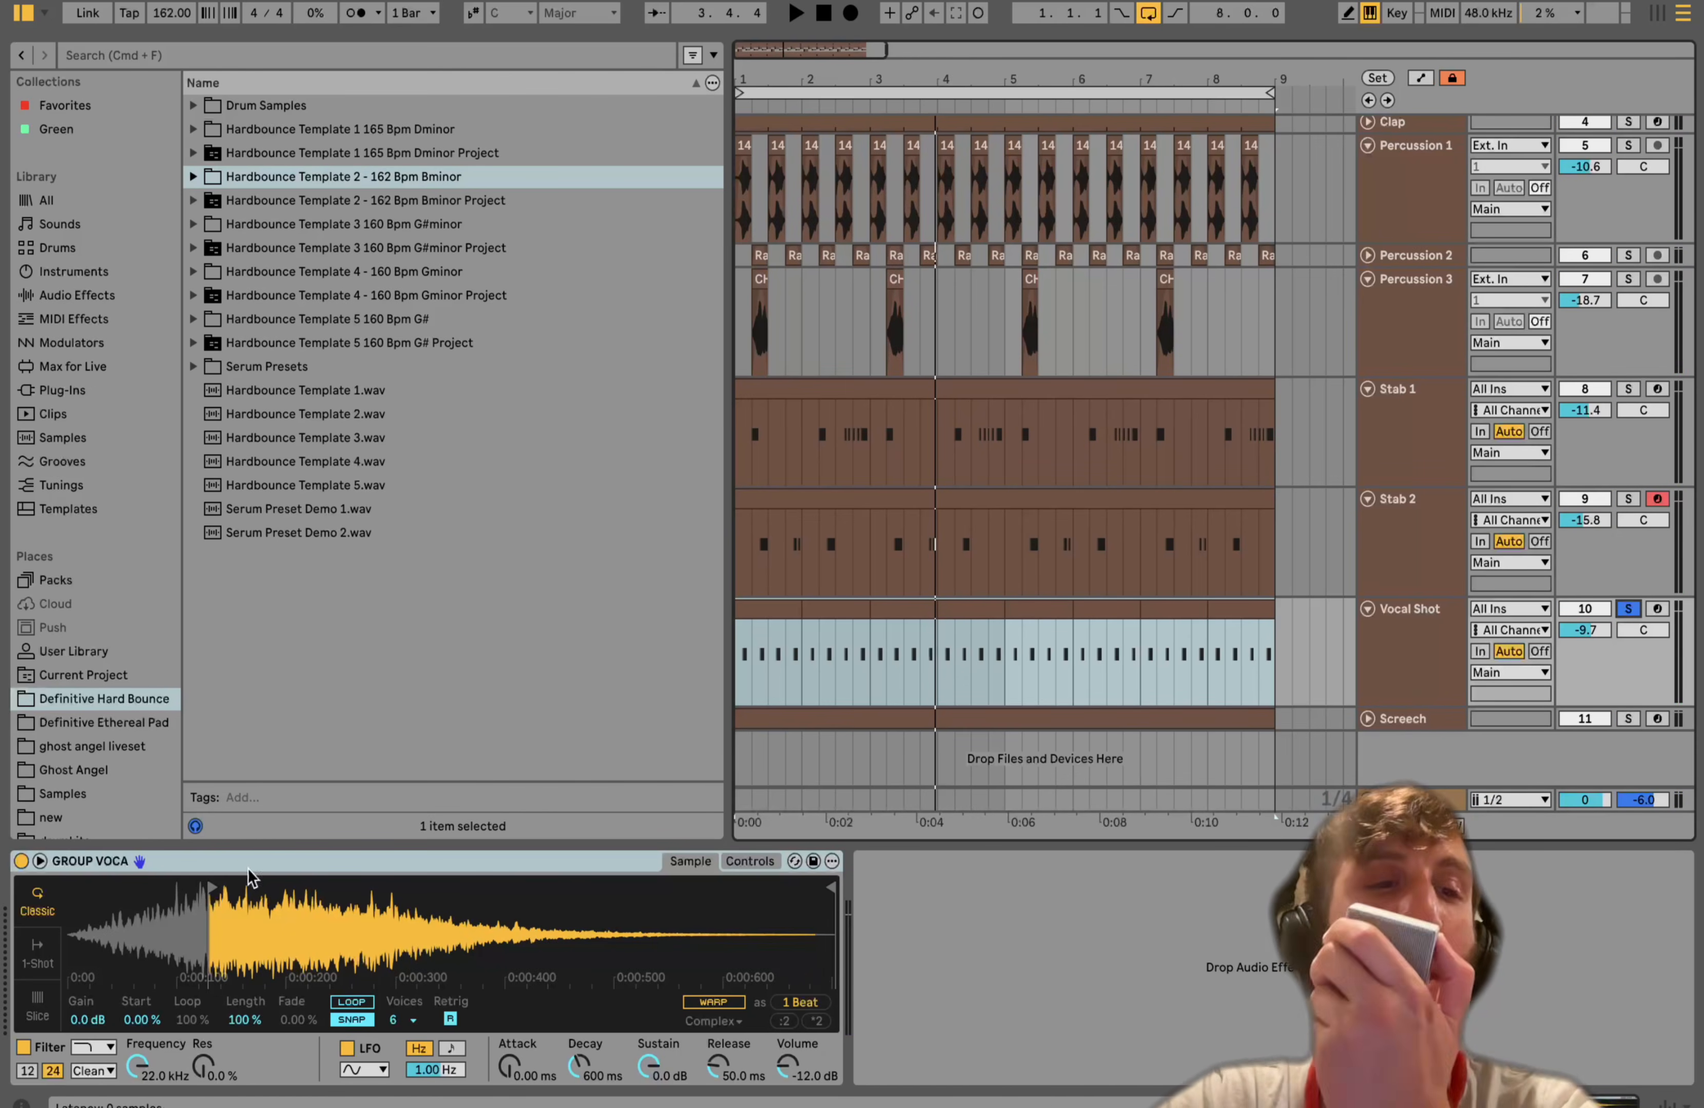
pyautogui.rightClick(208, 907)
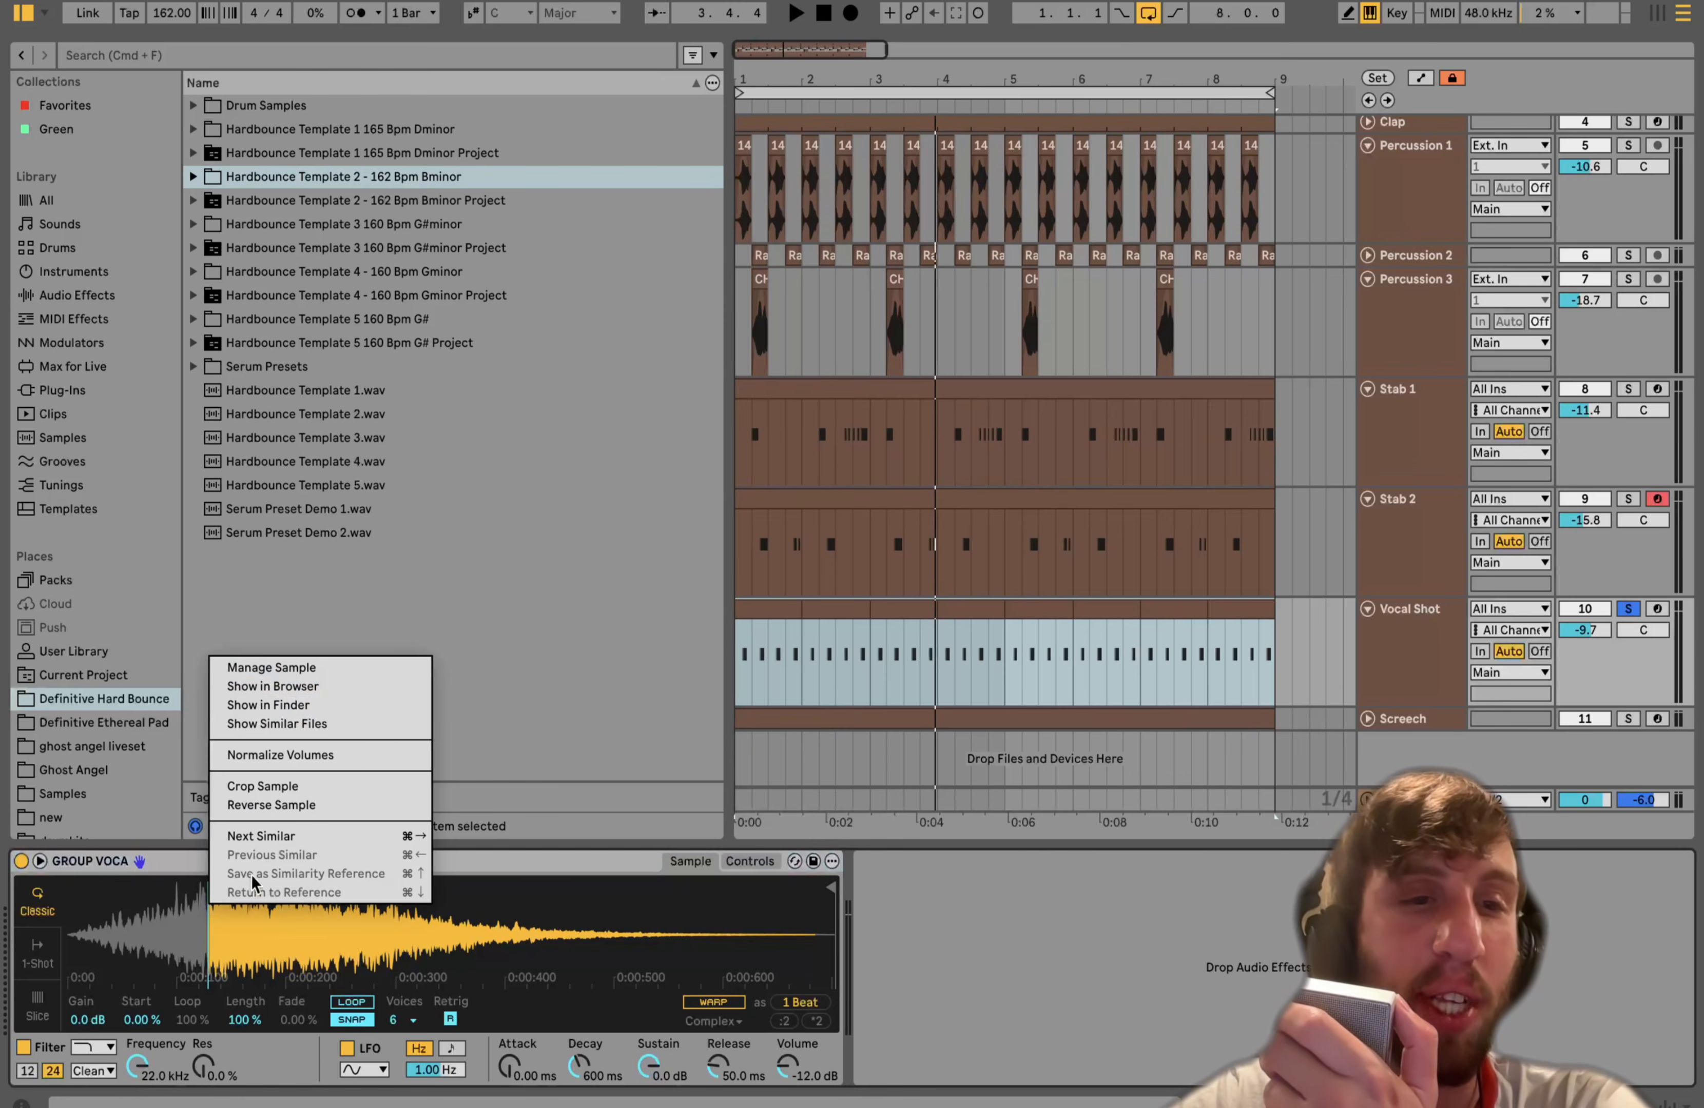
pyautogui.click(299, 695)
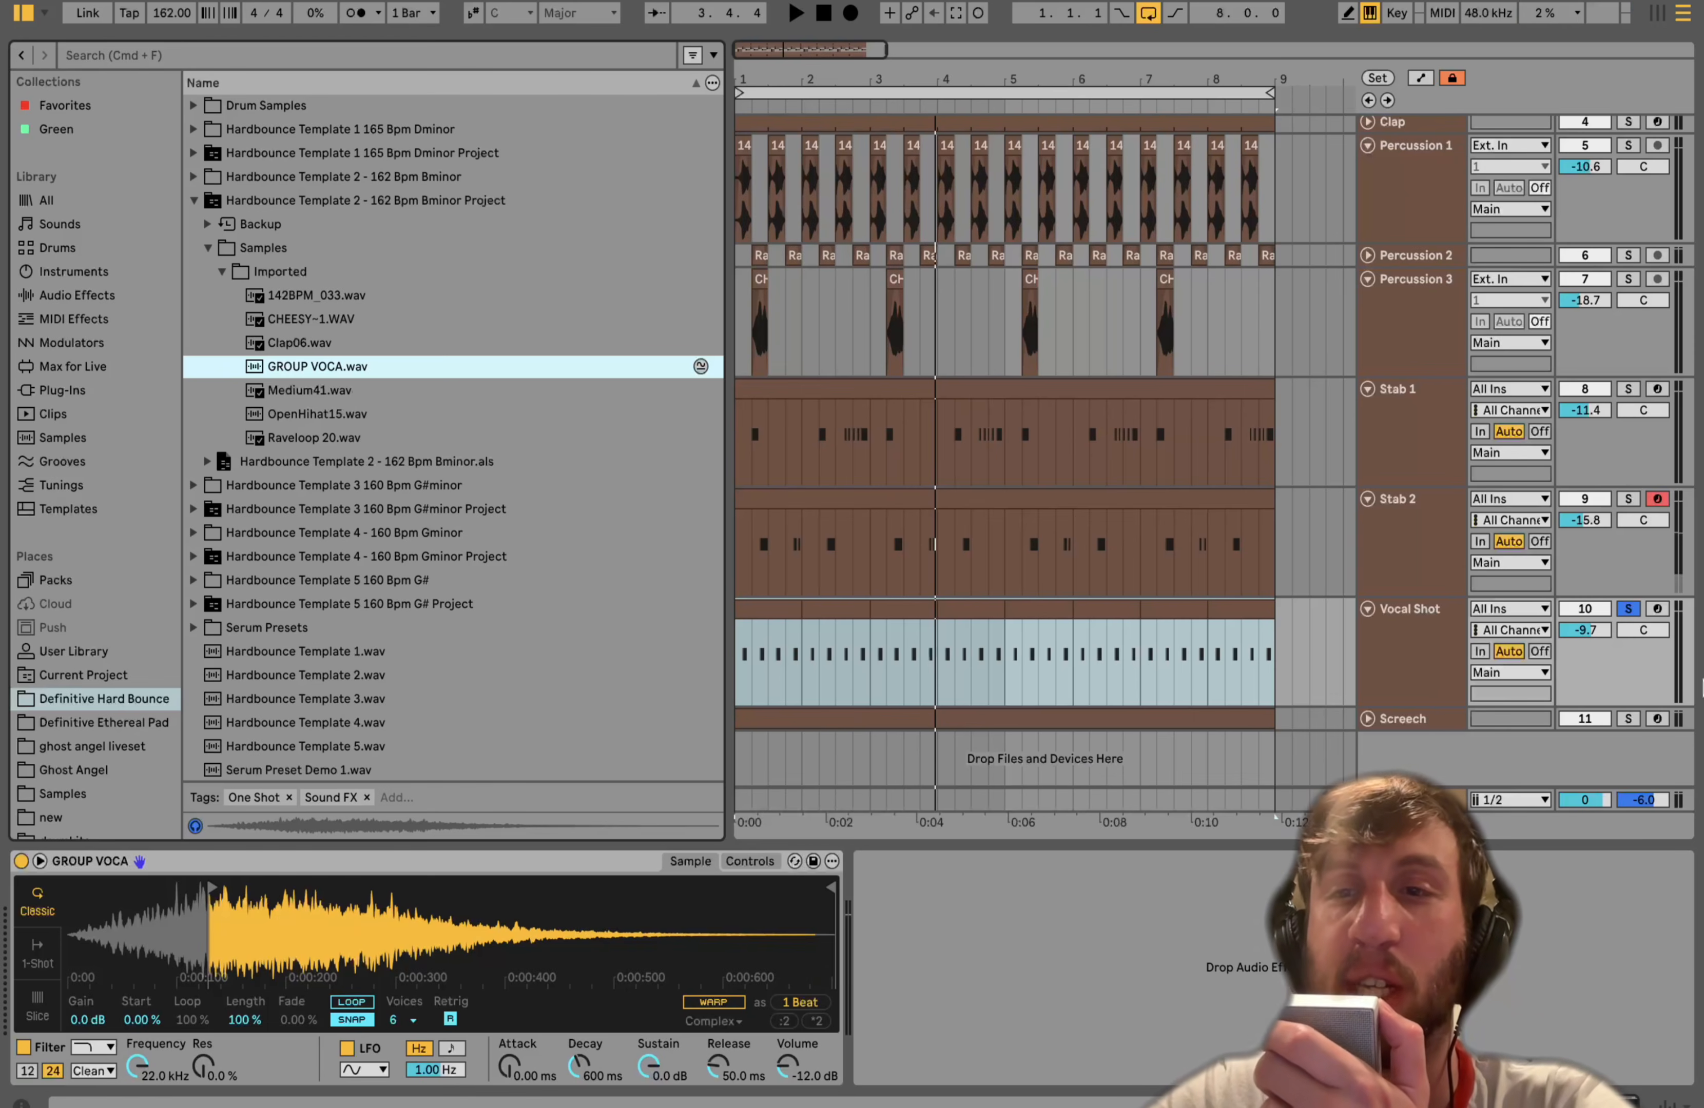
# - Arm Vocal Shot, play the arrangement and unsolo the track
pyautogui.click(1655, 609)
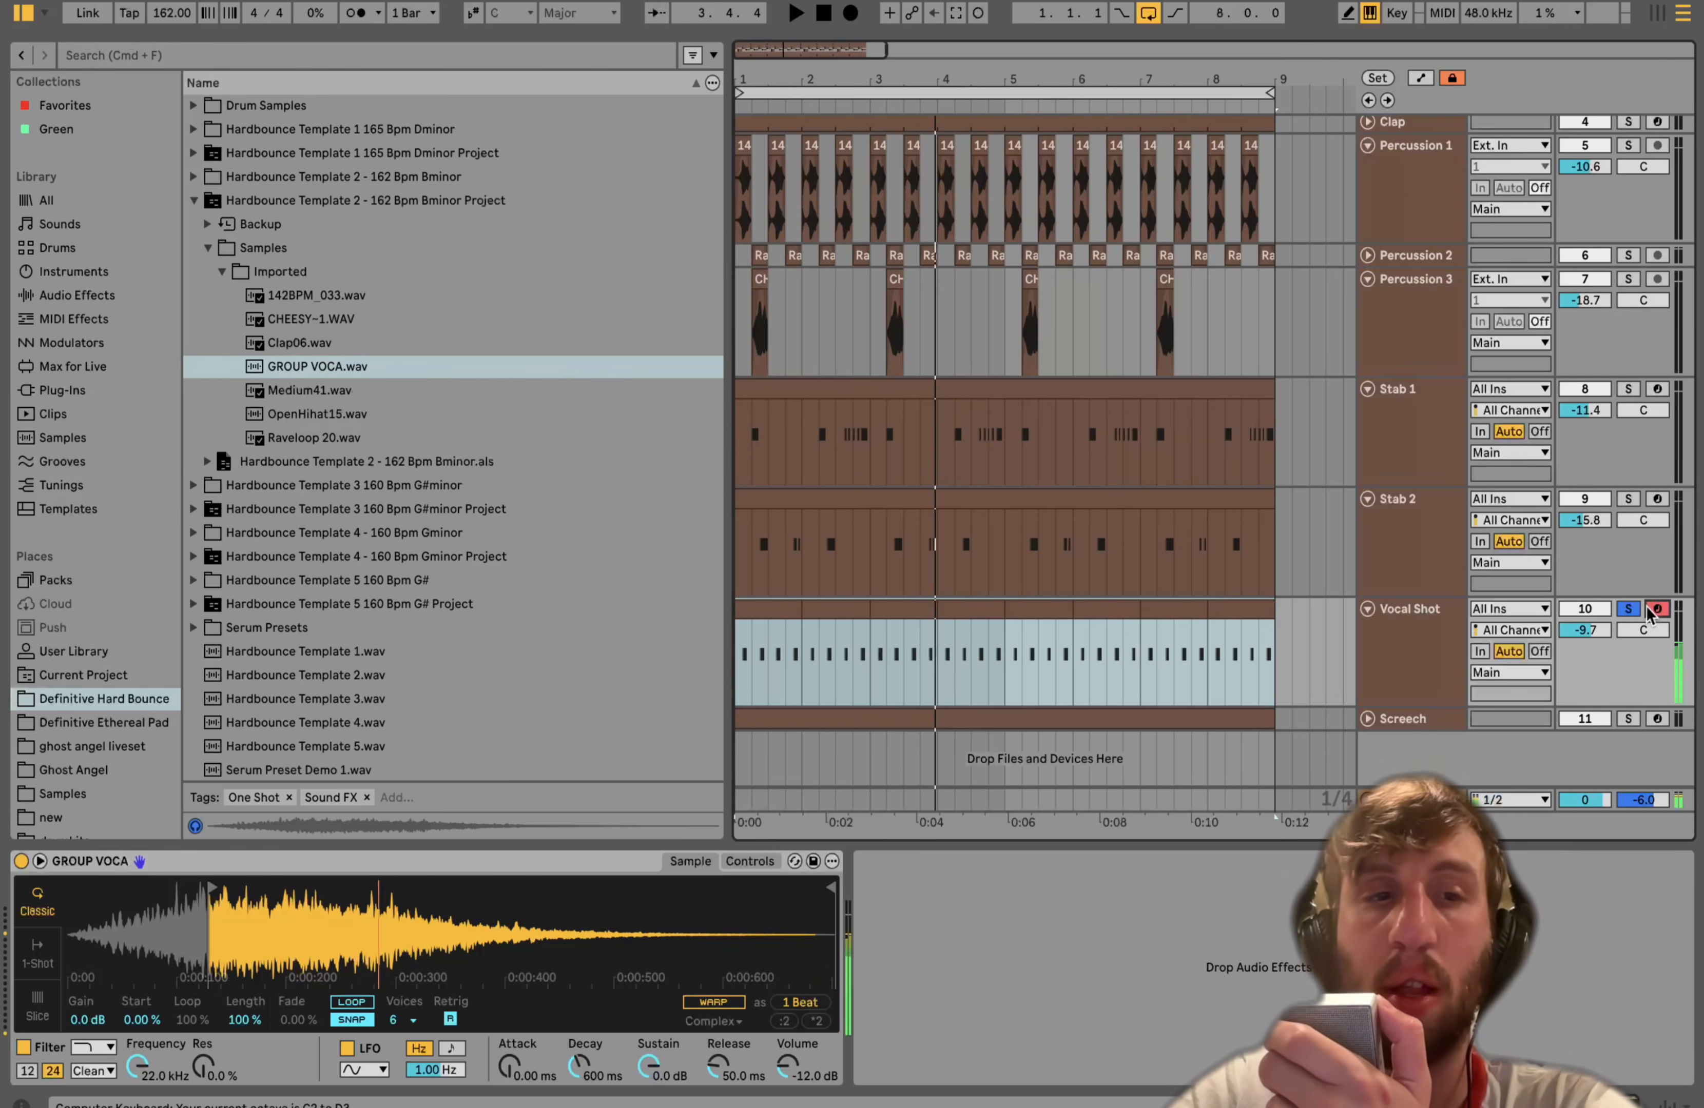
pyautogui.press('space')
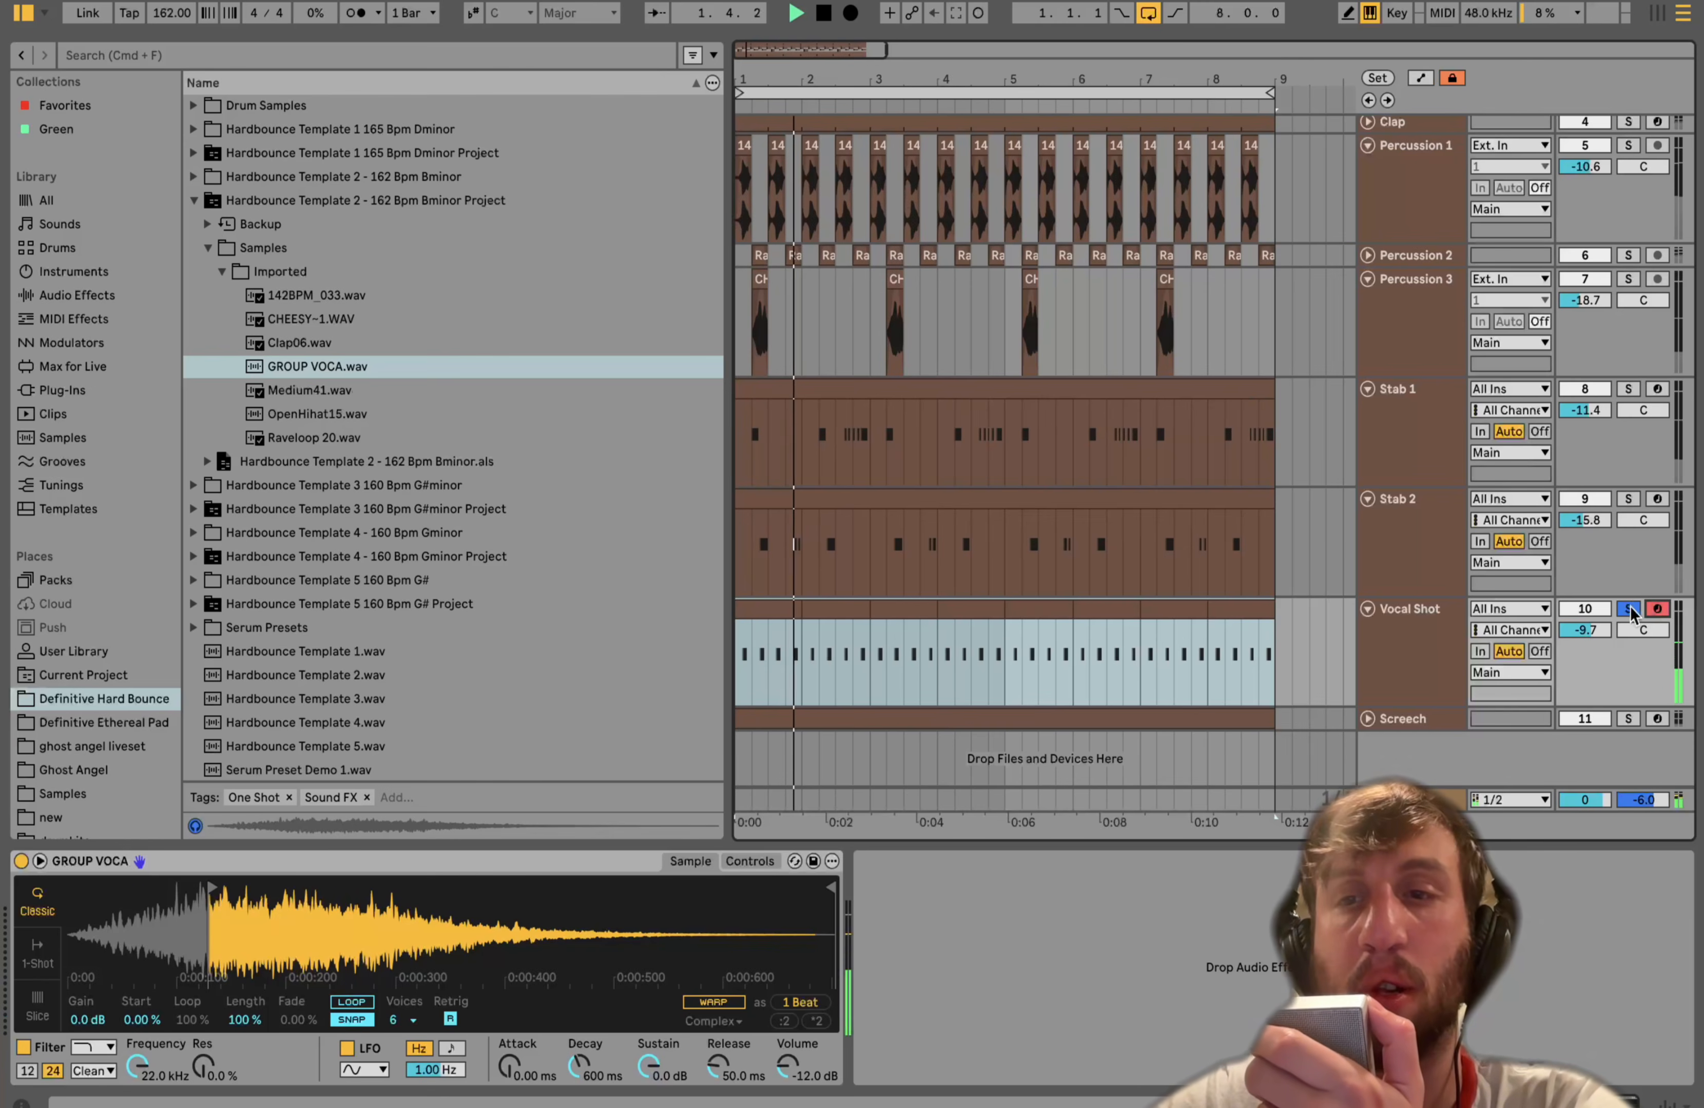
pyautogui.click(1629, 610)
# - Select Vocal Shot and mute and unmute it while playing and stopping the arrangement
pyautogui.click(1414, 622)
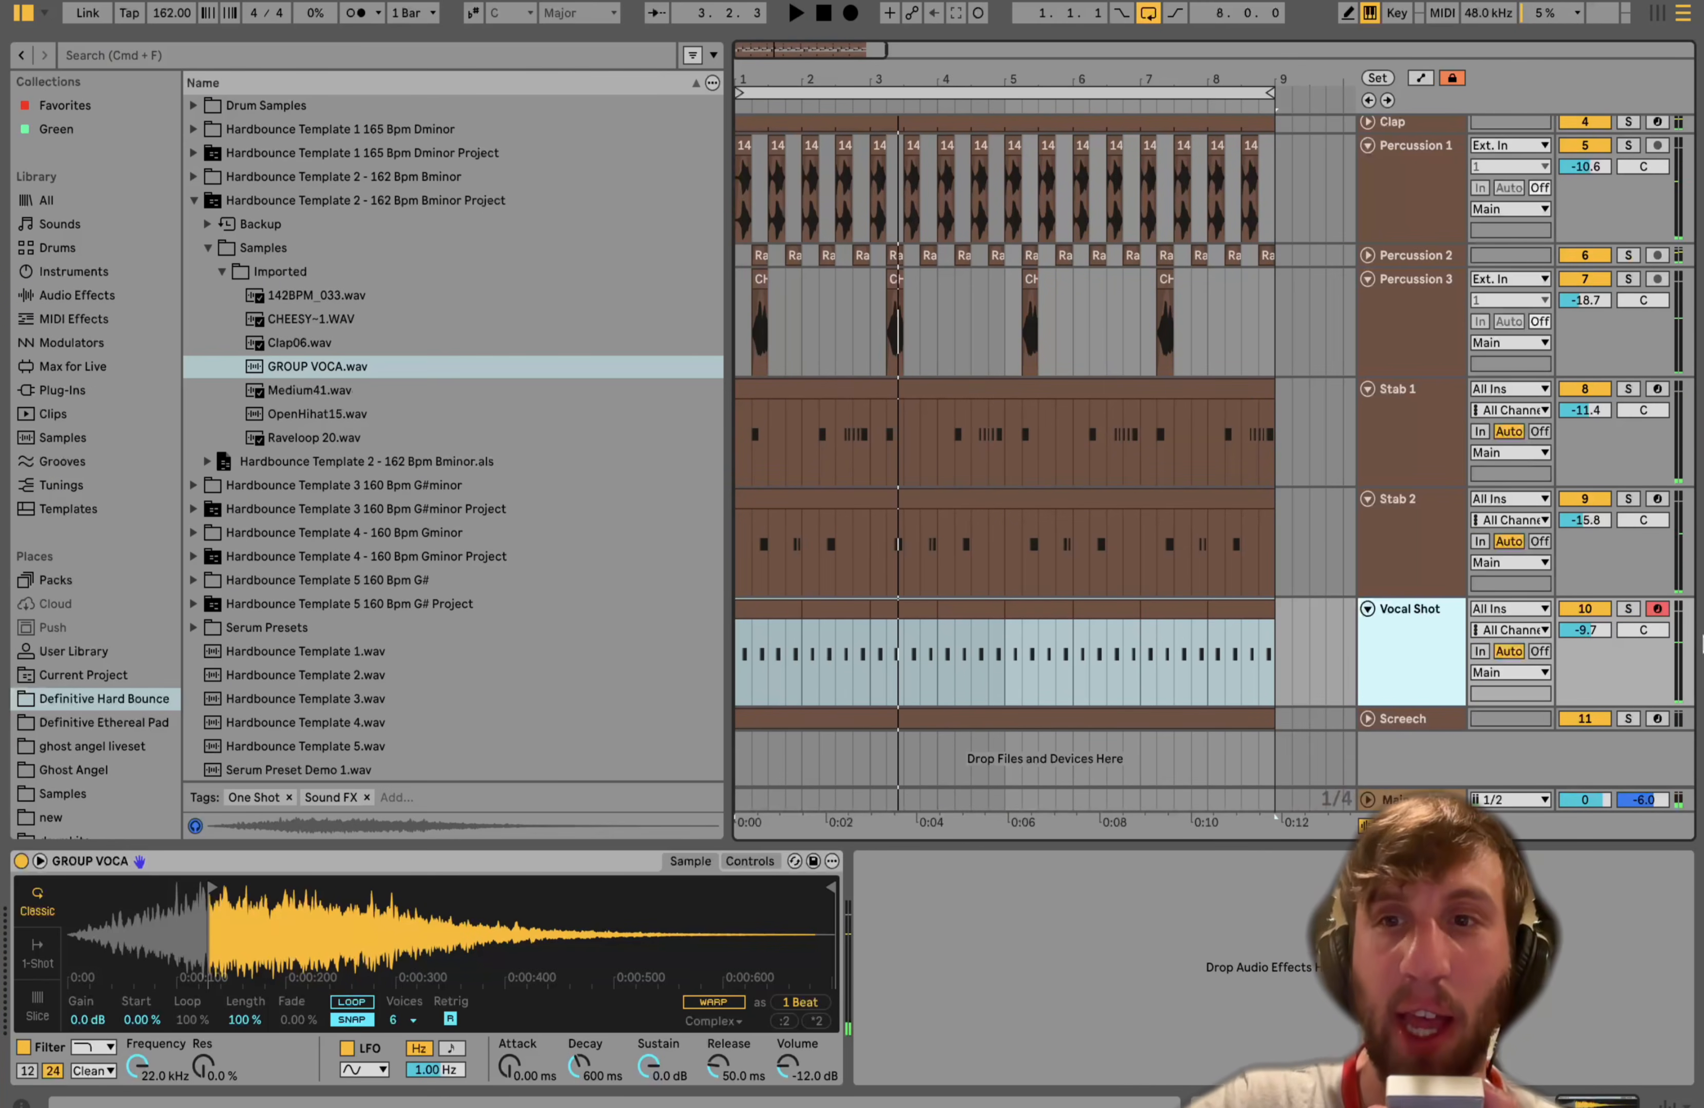
pyautogui.click(1582, 617)
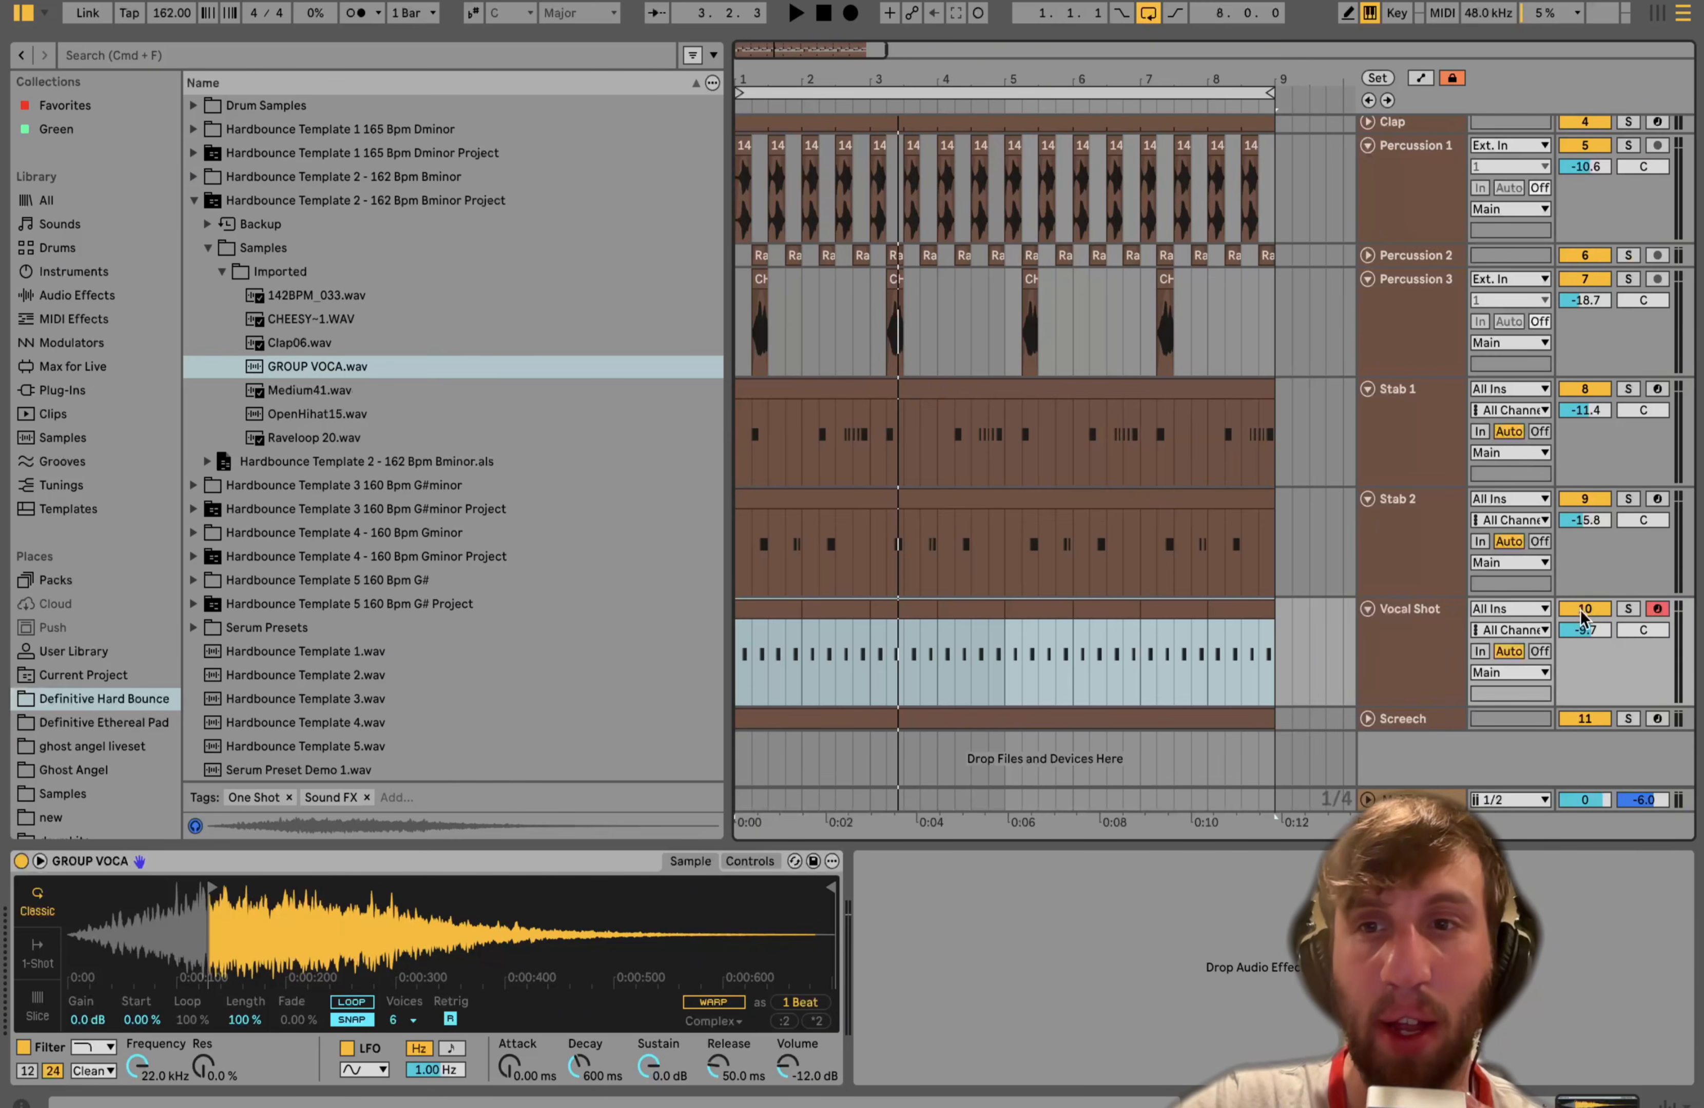
pyautogui.click(1582, 612)
pyautogui.press('space')
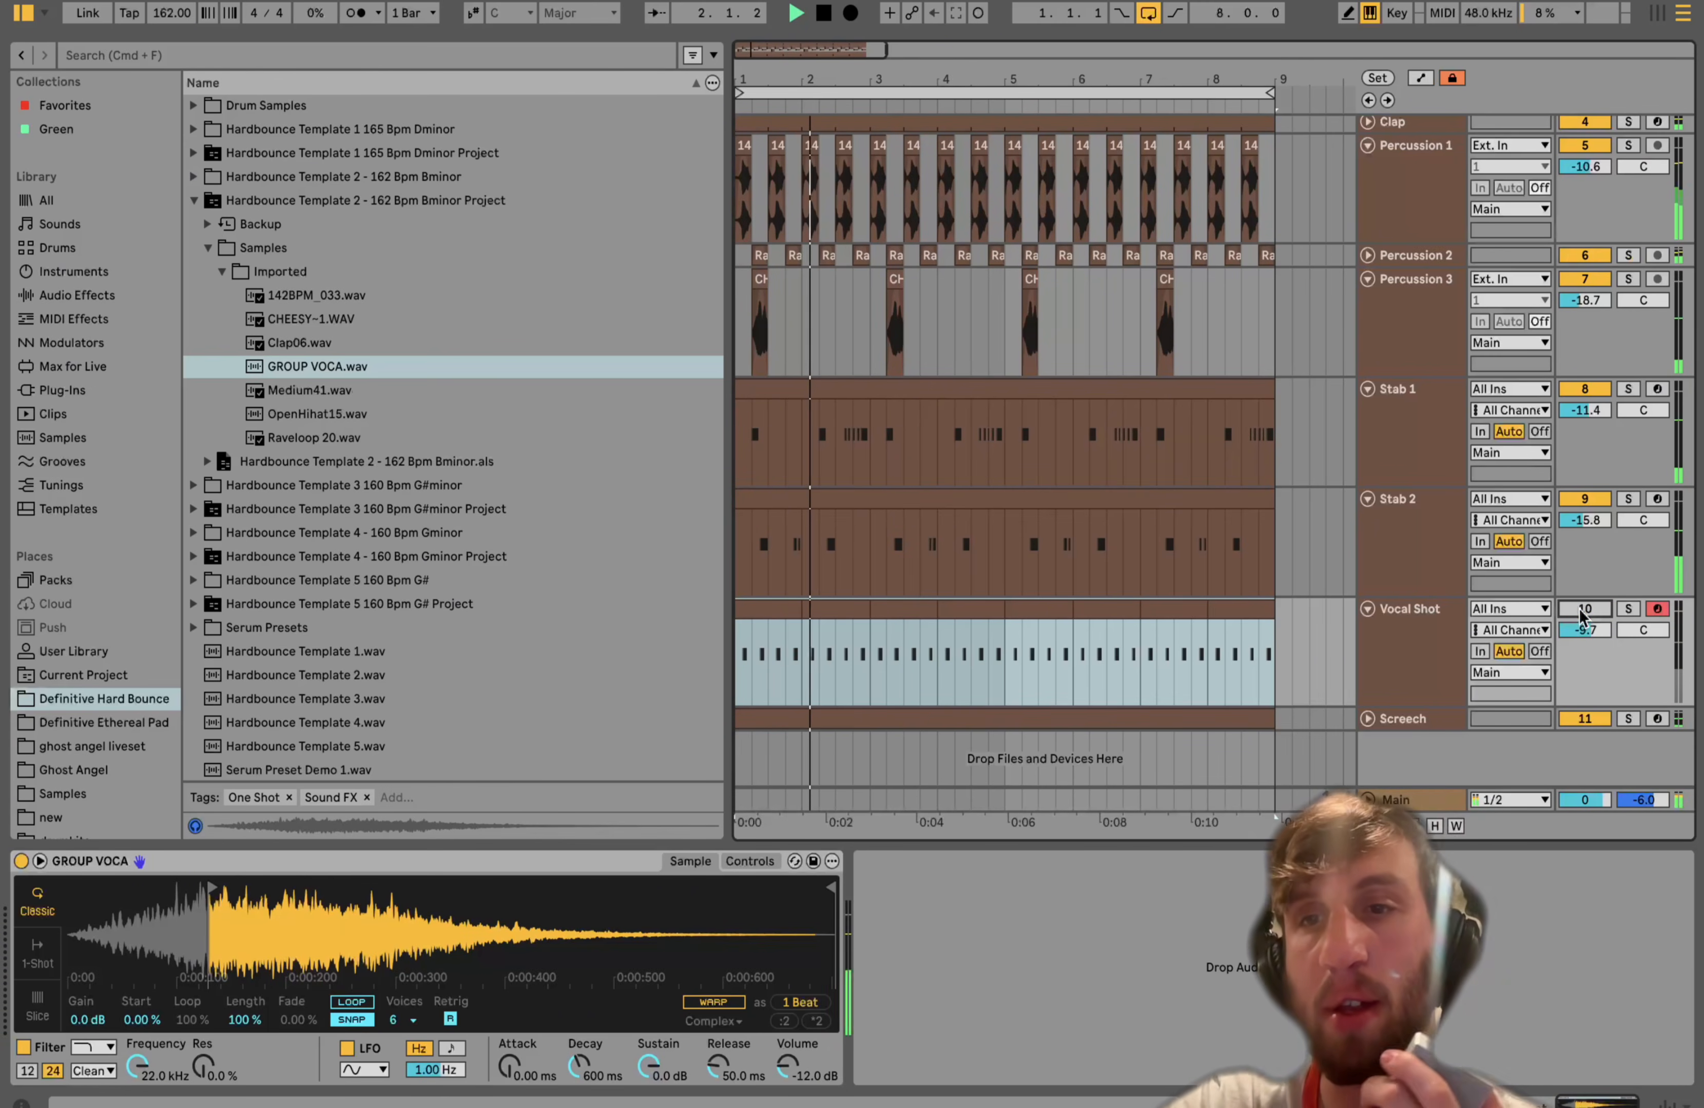
pyautogui.click(1582, 611)
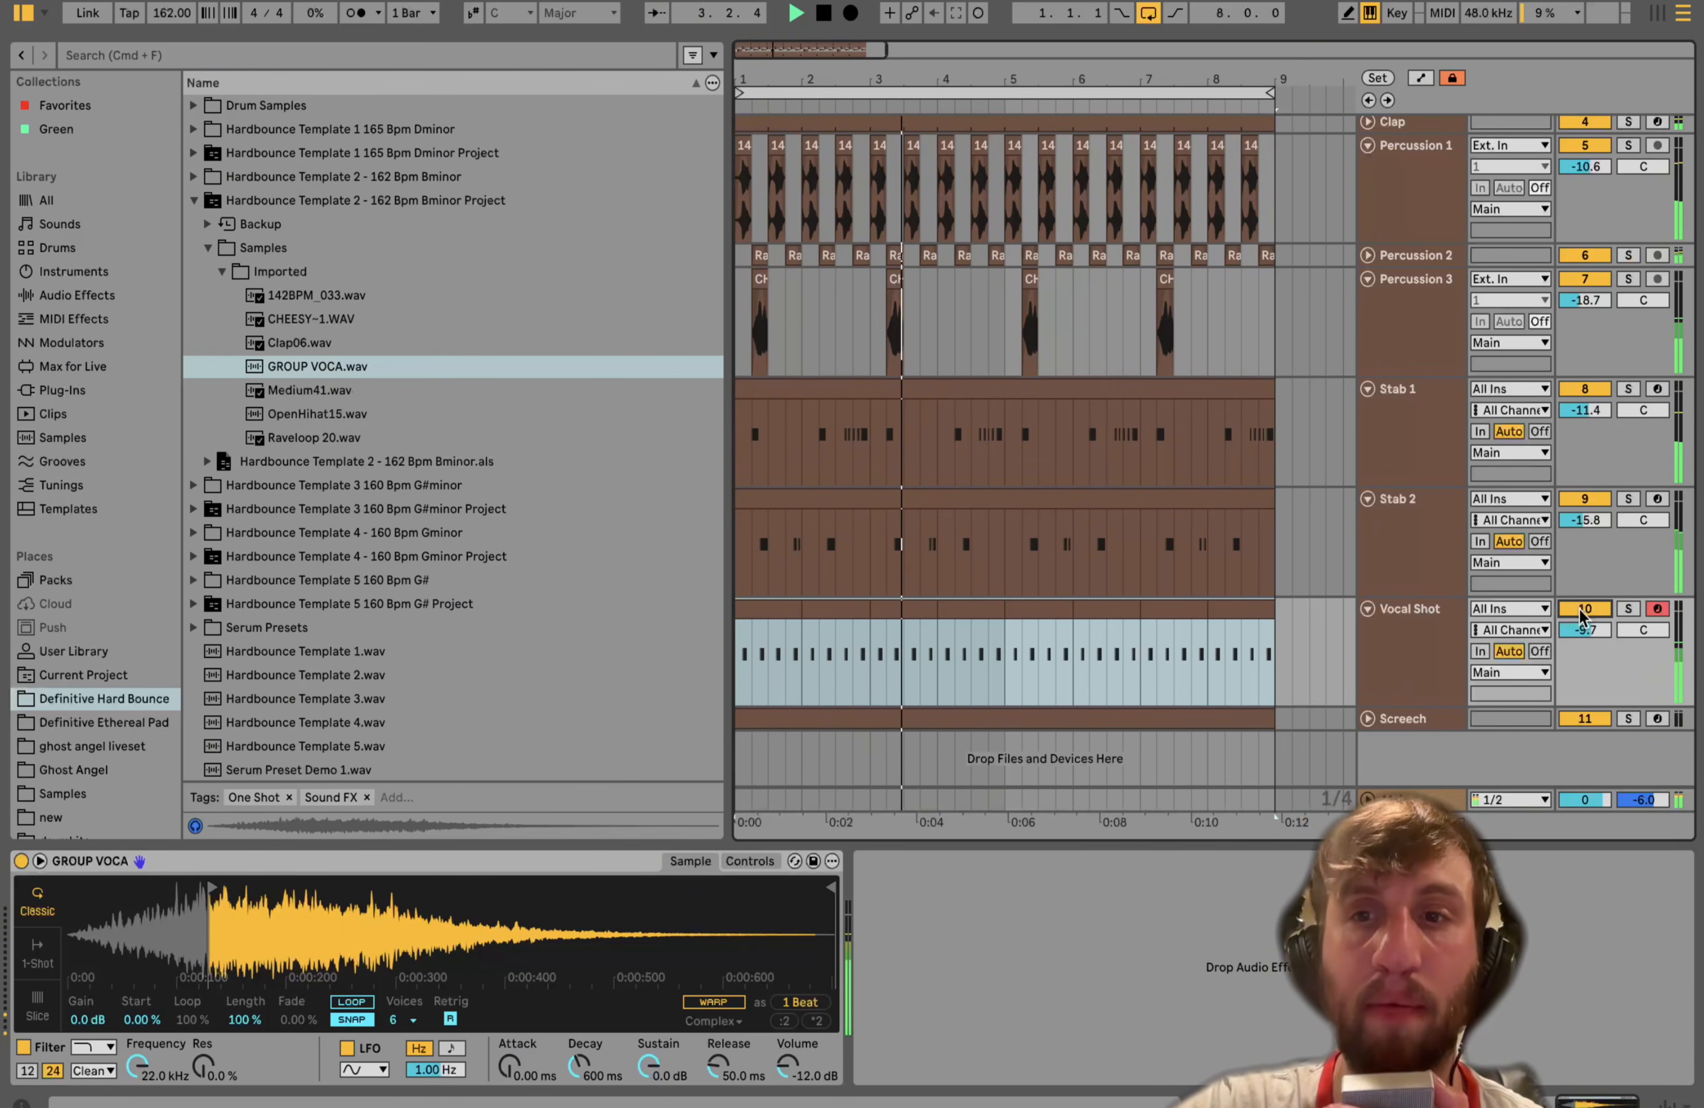
pyautogui.press('space')
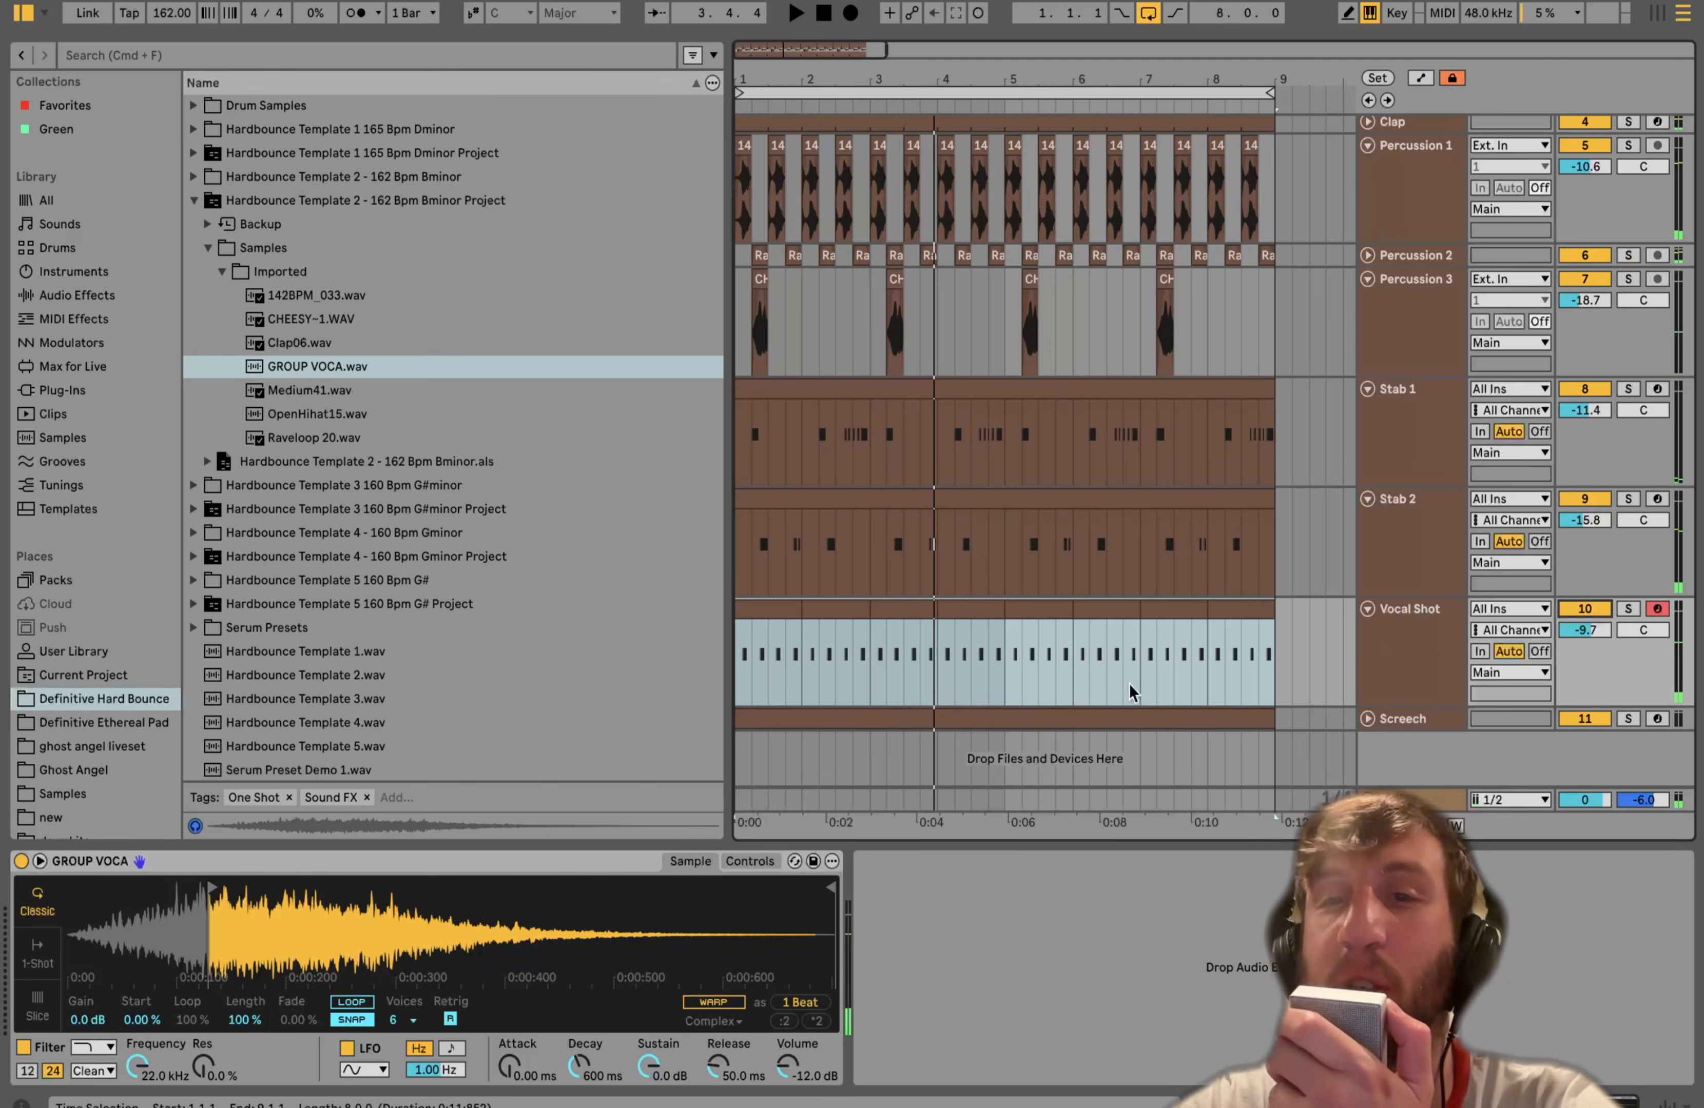
# - Unfold the Screech track and select it to show its Instrument Rack
pyautogui.click(1367, 718)
pyautogui.click(1408, 723)
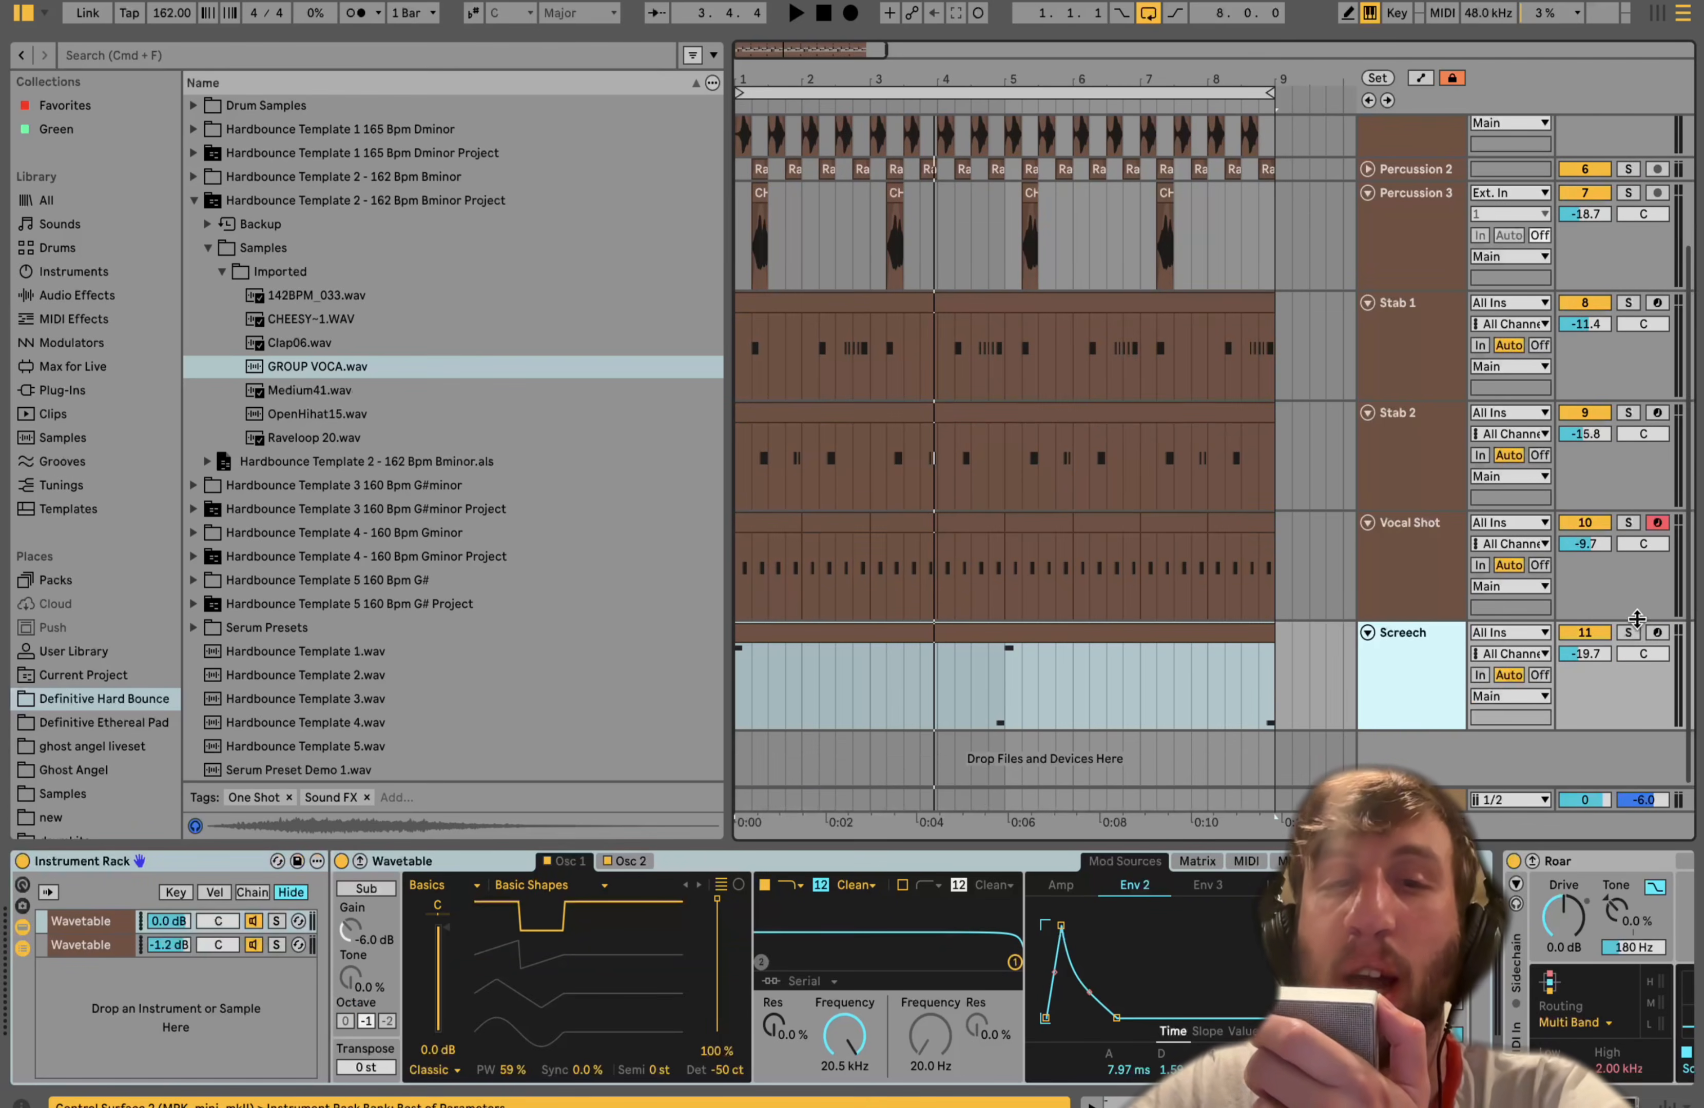
# - Solo the Screech track and play the arrangement
pyautogui.click(1630, 630)
pyautogui.press('space')
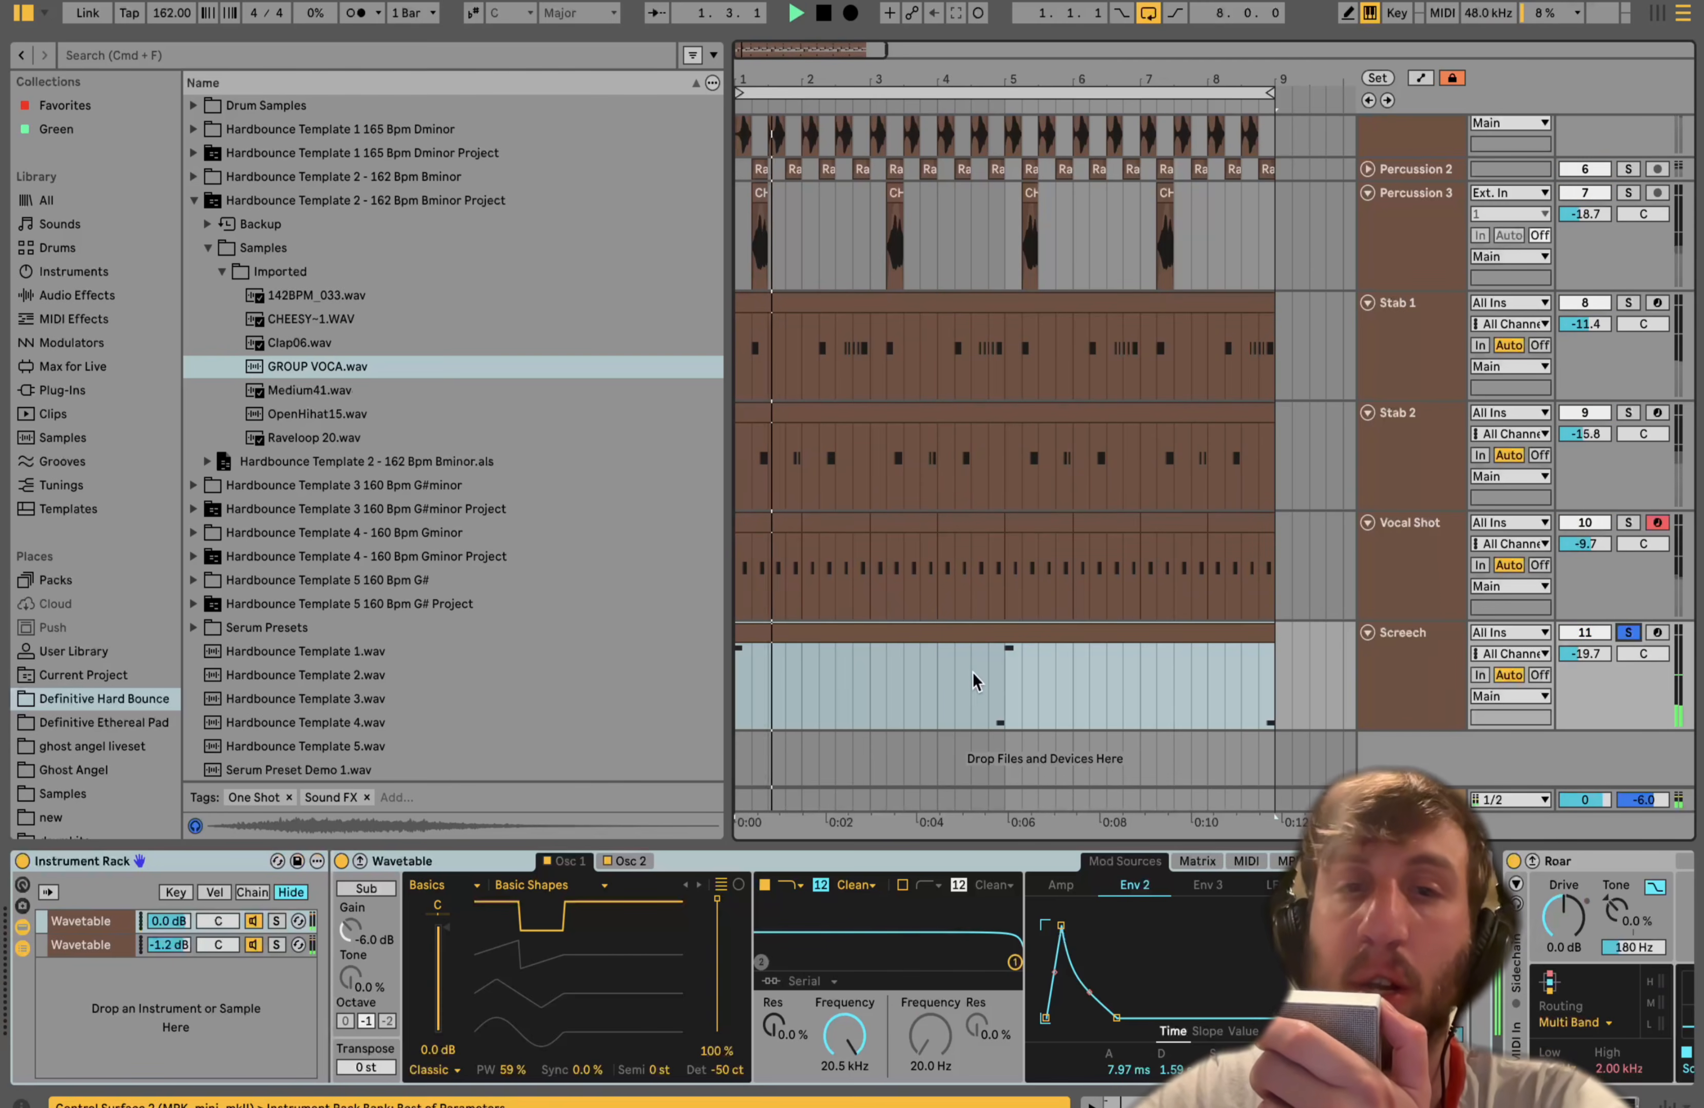
# - Stop playback and open the Screech clip in the MIDI note editor
pyautogui.click(1006, 691)
pyautogui.click(987, 691)
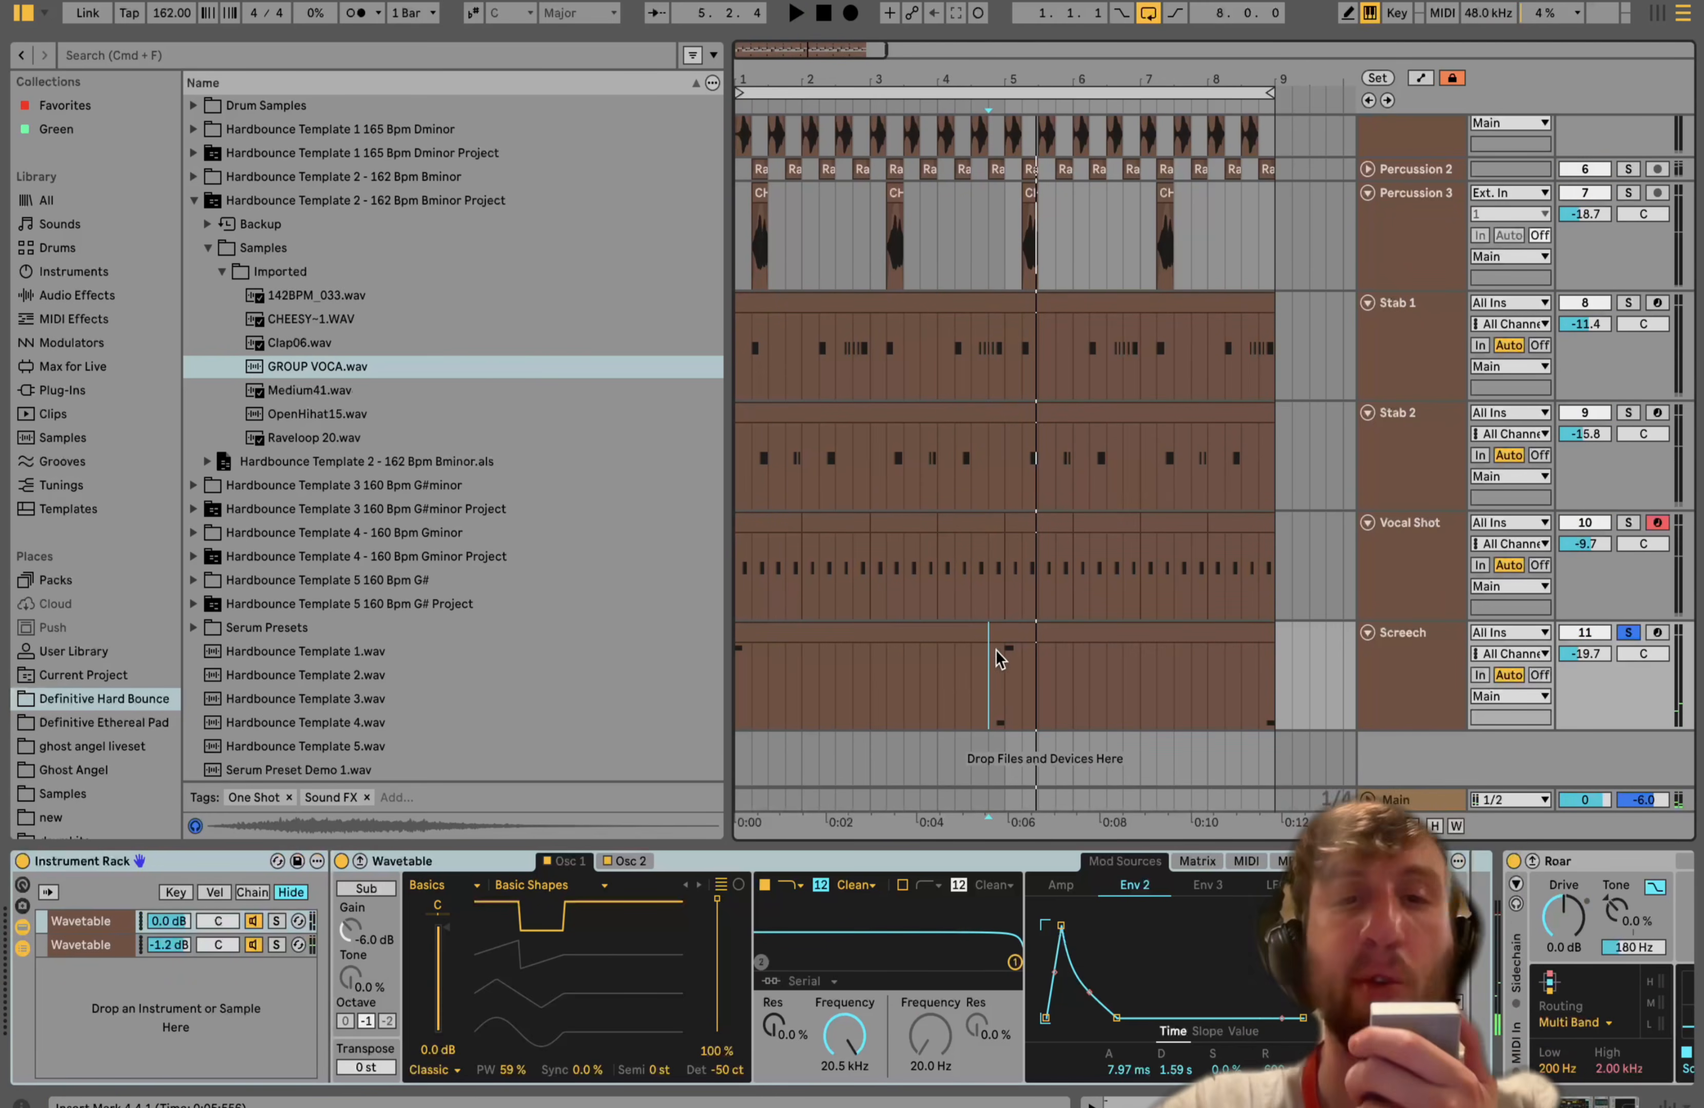
pyautogui.click(989, 633)
pyautogui.press('space')
pyautogui.doubleClick(989, 633)
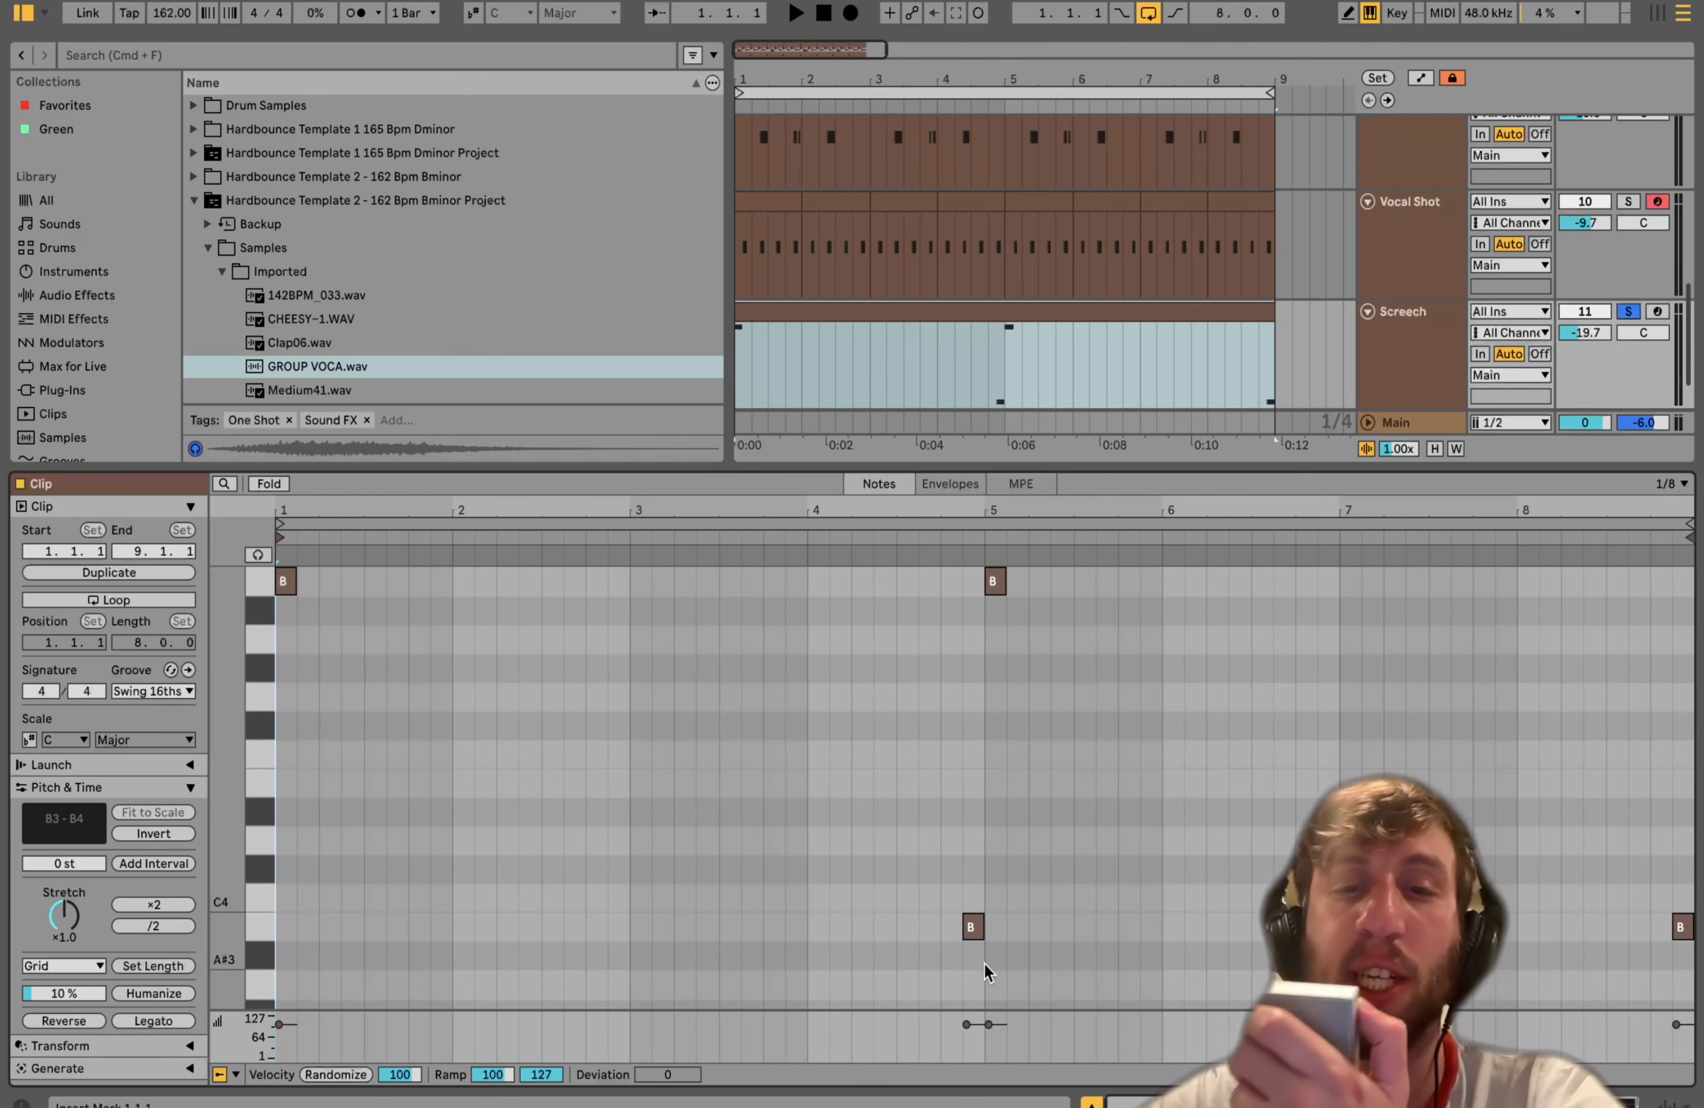
# - Play the arrangement from around bar 5 and reselect the Screech track to show its devices
pyautogui.click(978, 365)
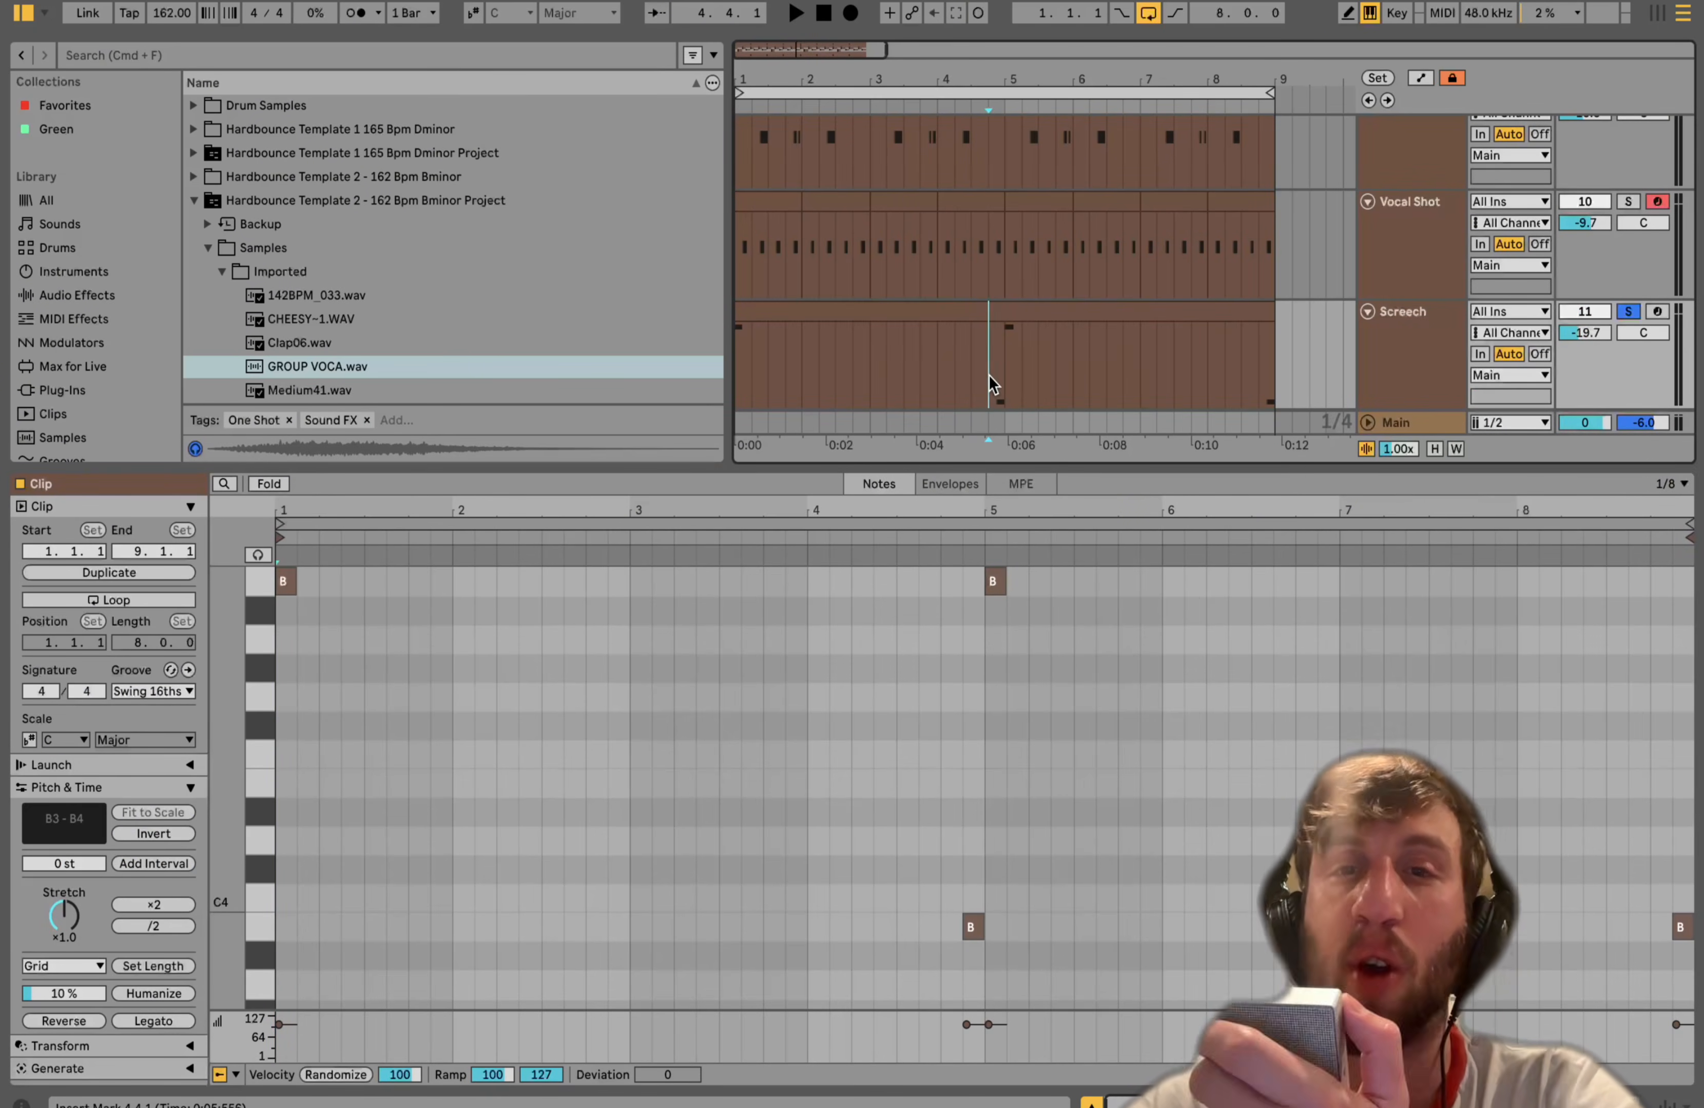
pyautogui.press('space')
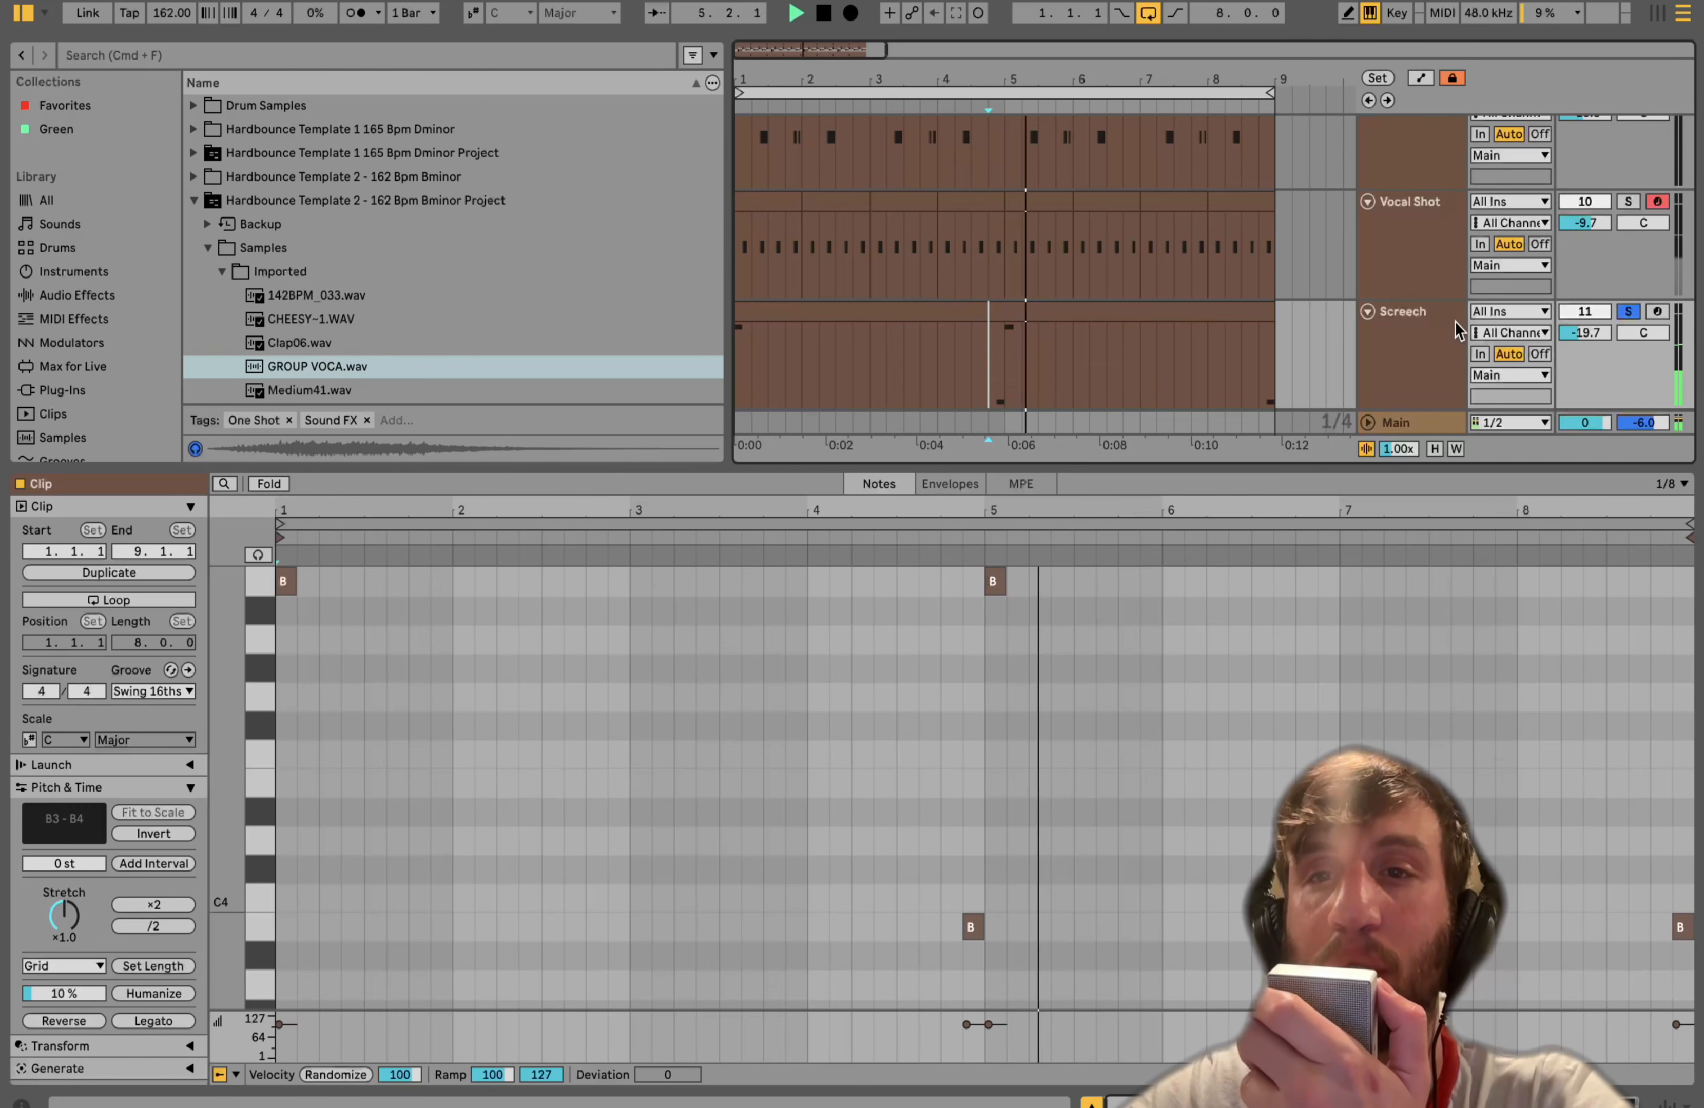
pyautogui.click(1432, 331)
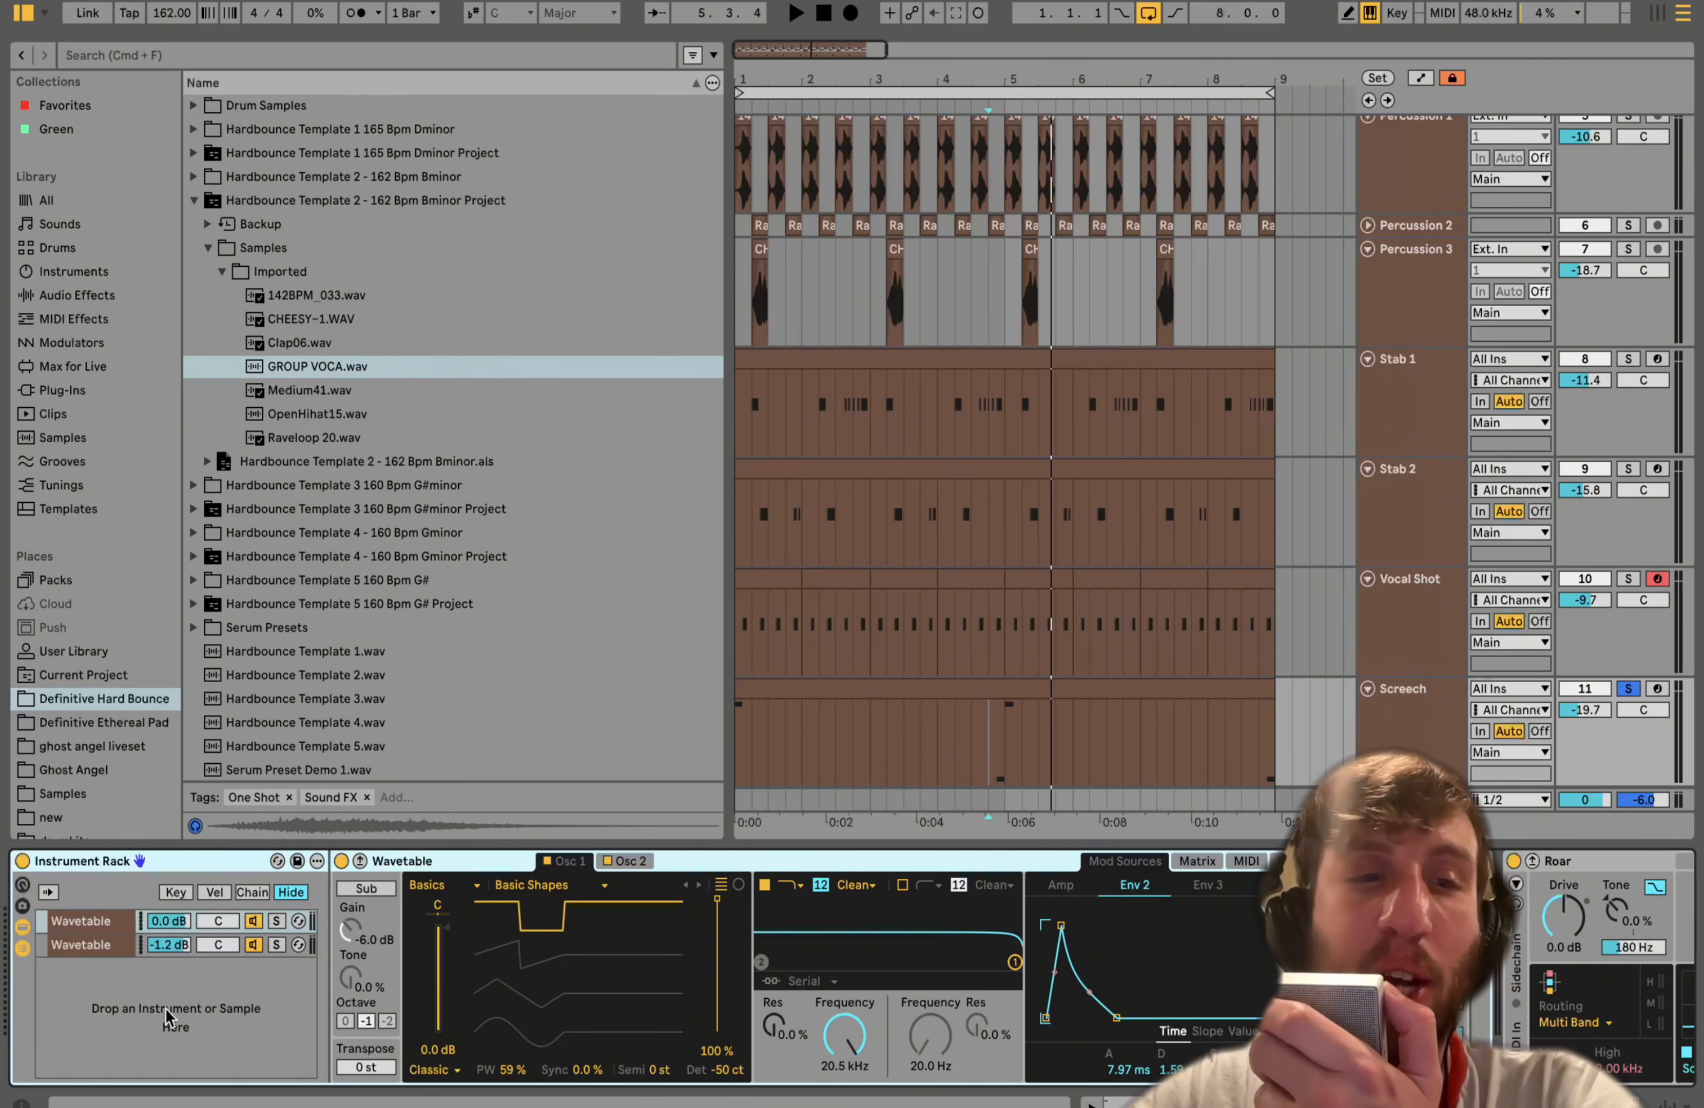
# - Browse the Screech effect chain of Roar, Reverb, Auto Pan and Auto Filter while playing the arrangement
pyautogui.hscroll(10, 272, 929)
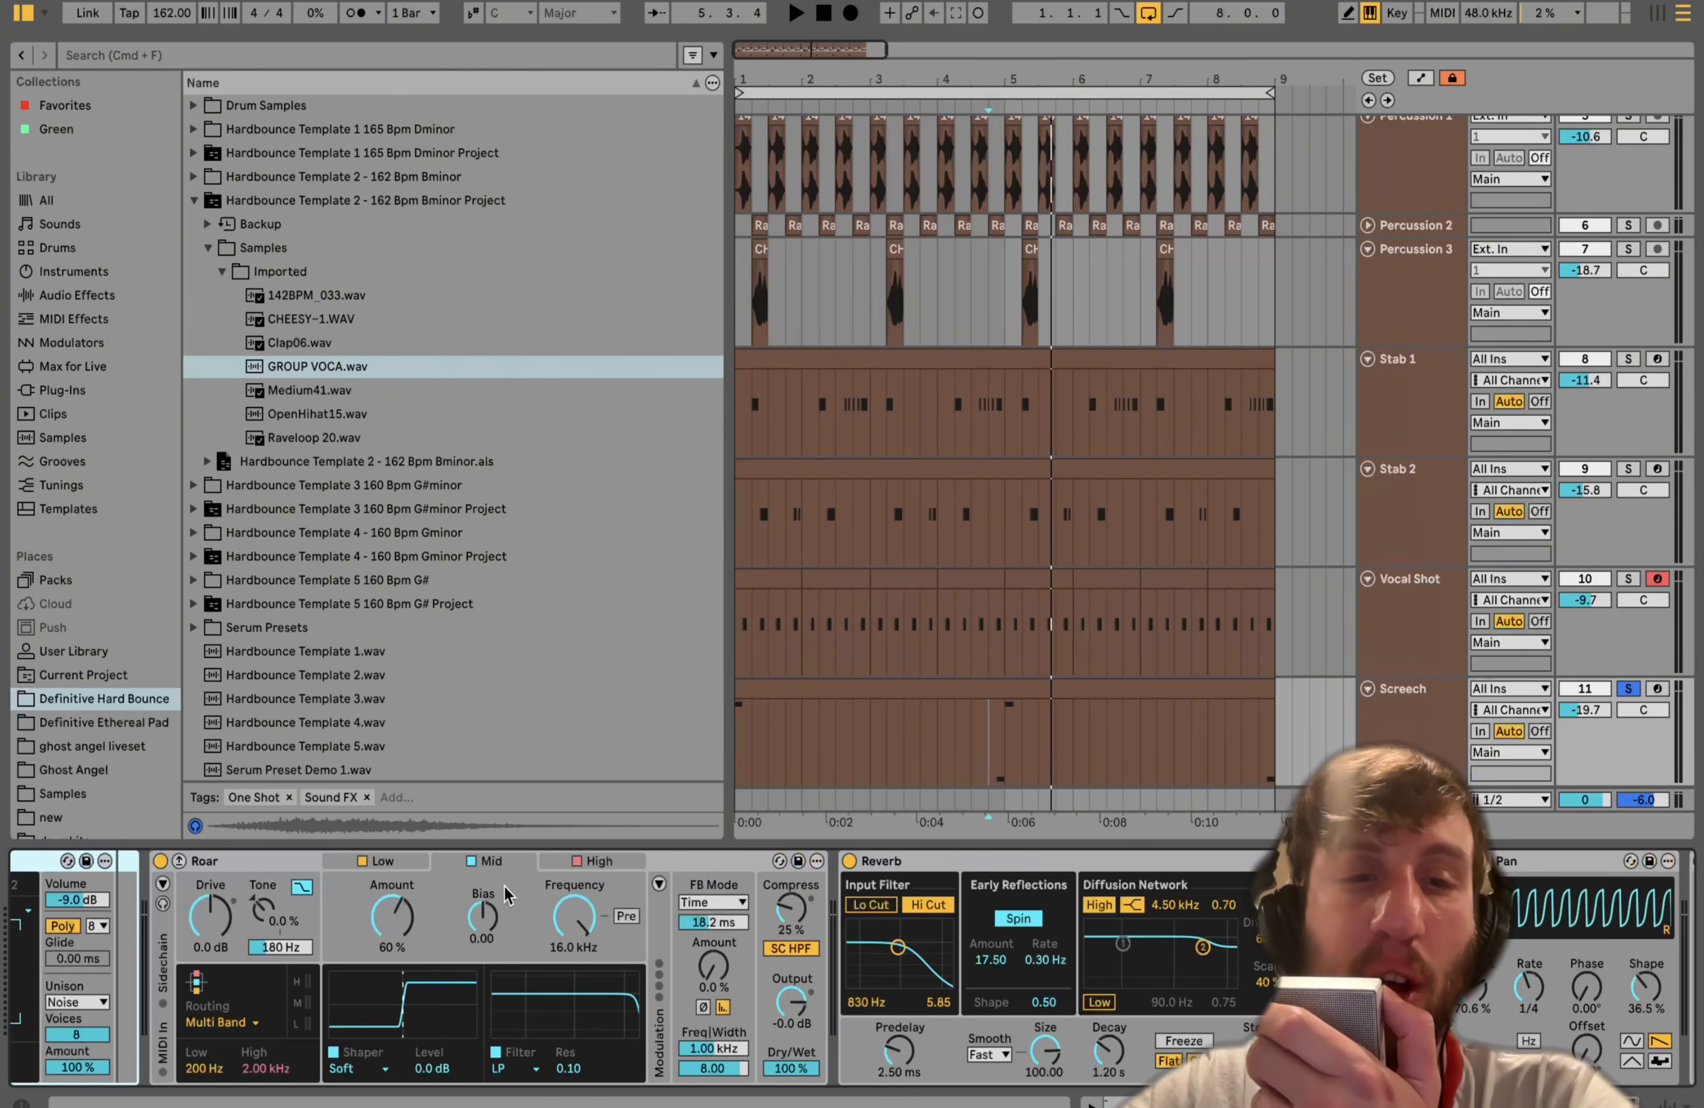
pyautogui.click(280, 864)
pyautogui.hscroll(8, 279, 867)
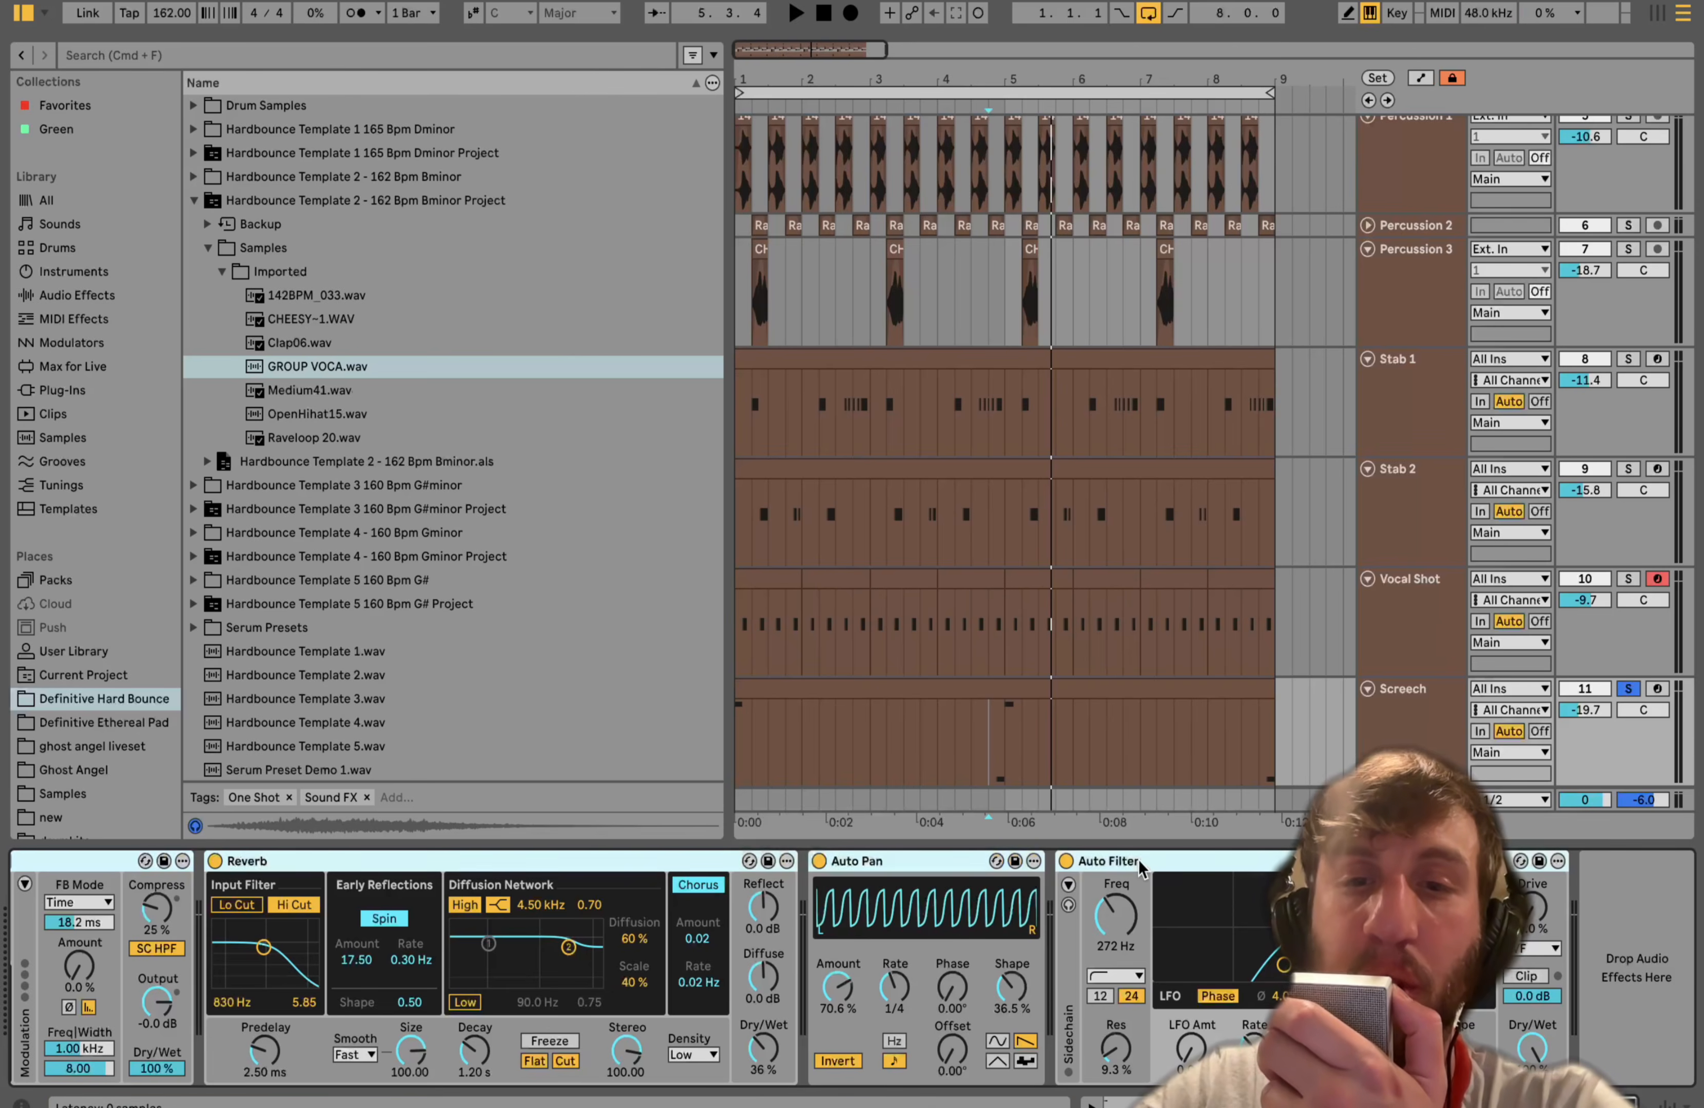
pyautogui.press('space')
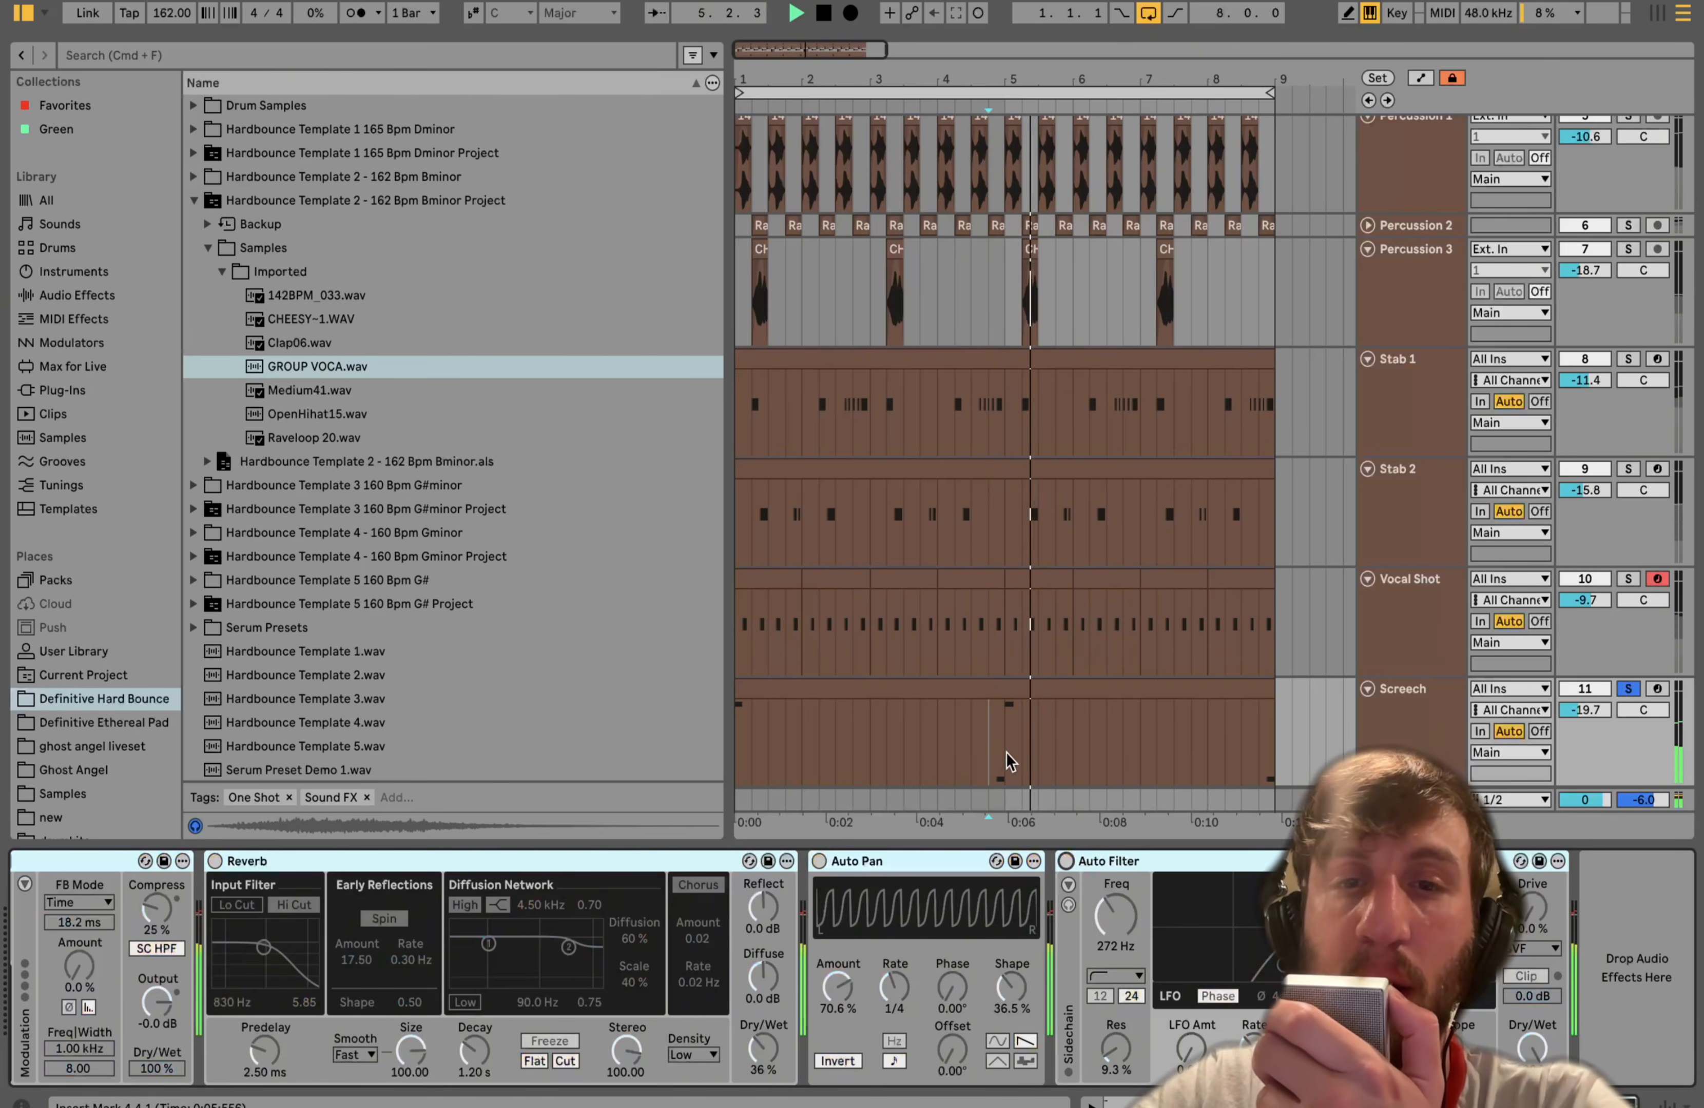
# - Stop playback, solo the first Wavetable chain in the Instrument Rack and play it again
pyautogui.click(980, 686)
pyautogui.press('space')
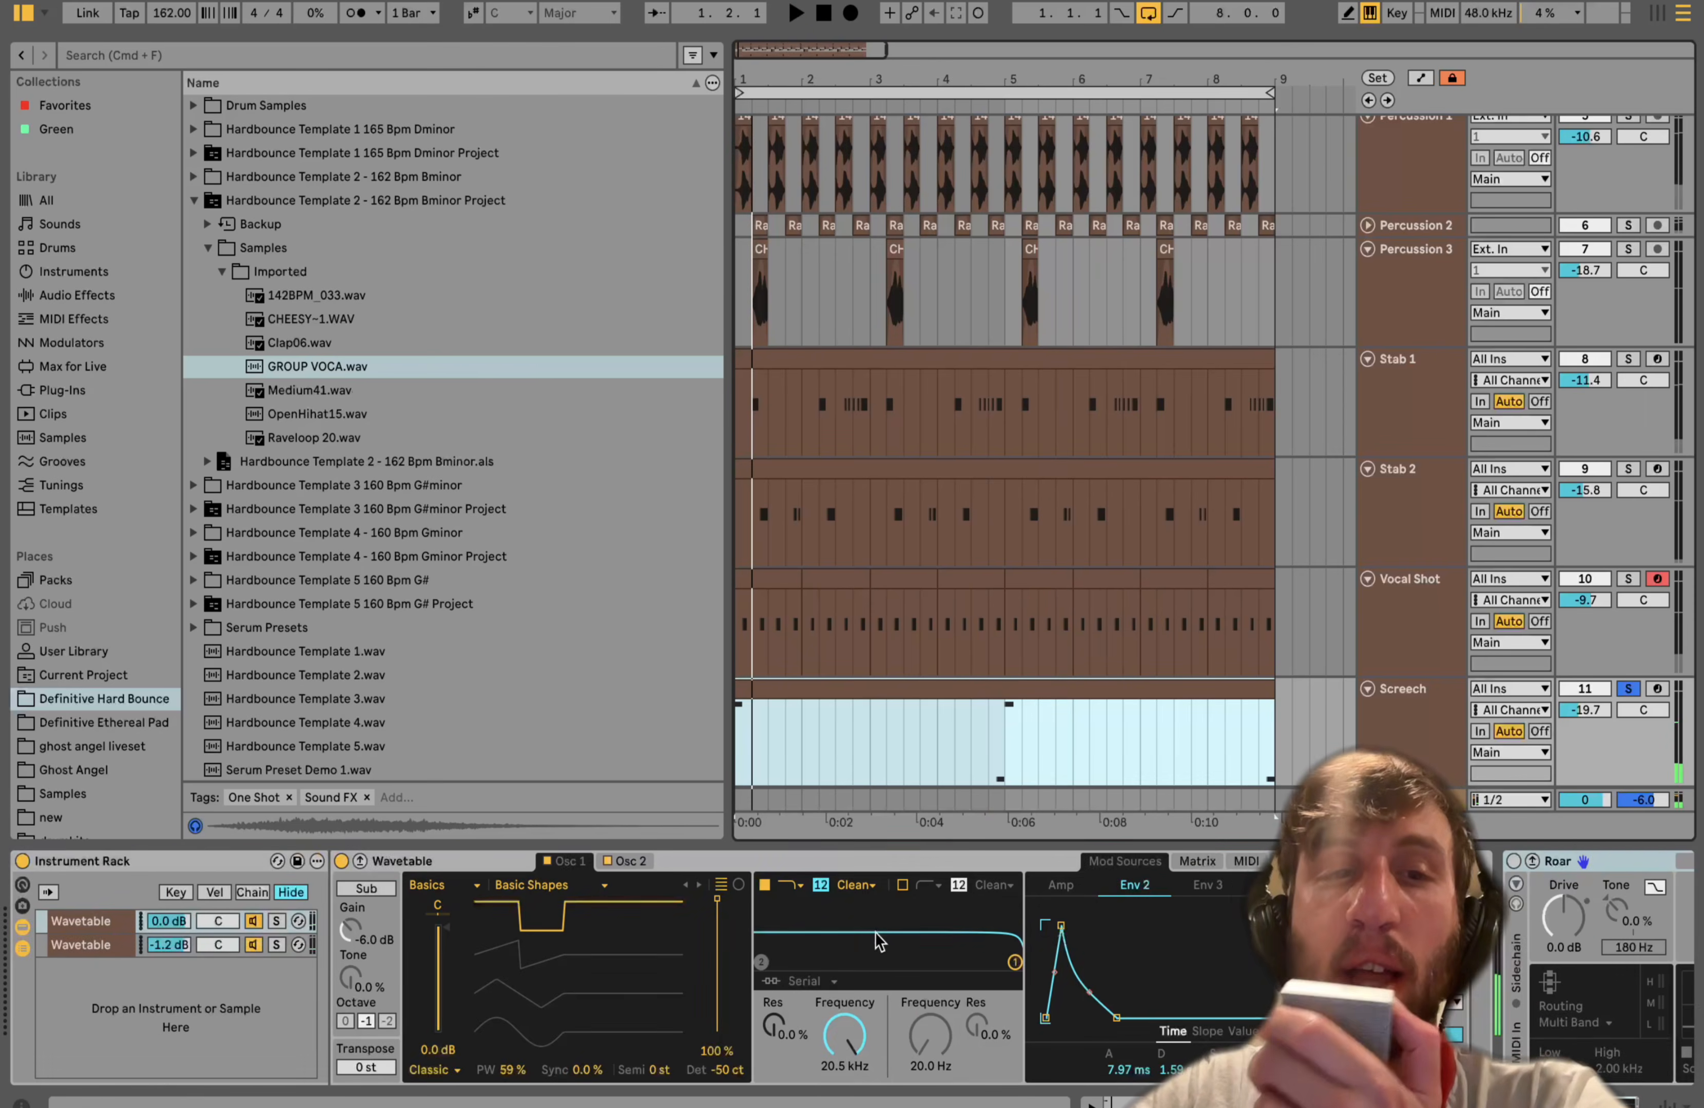
pyautogui.click(272, 923)
pyautogui.press('space')
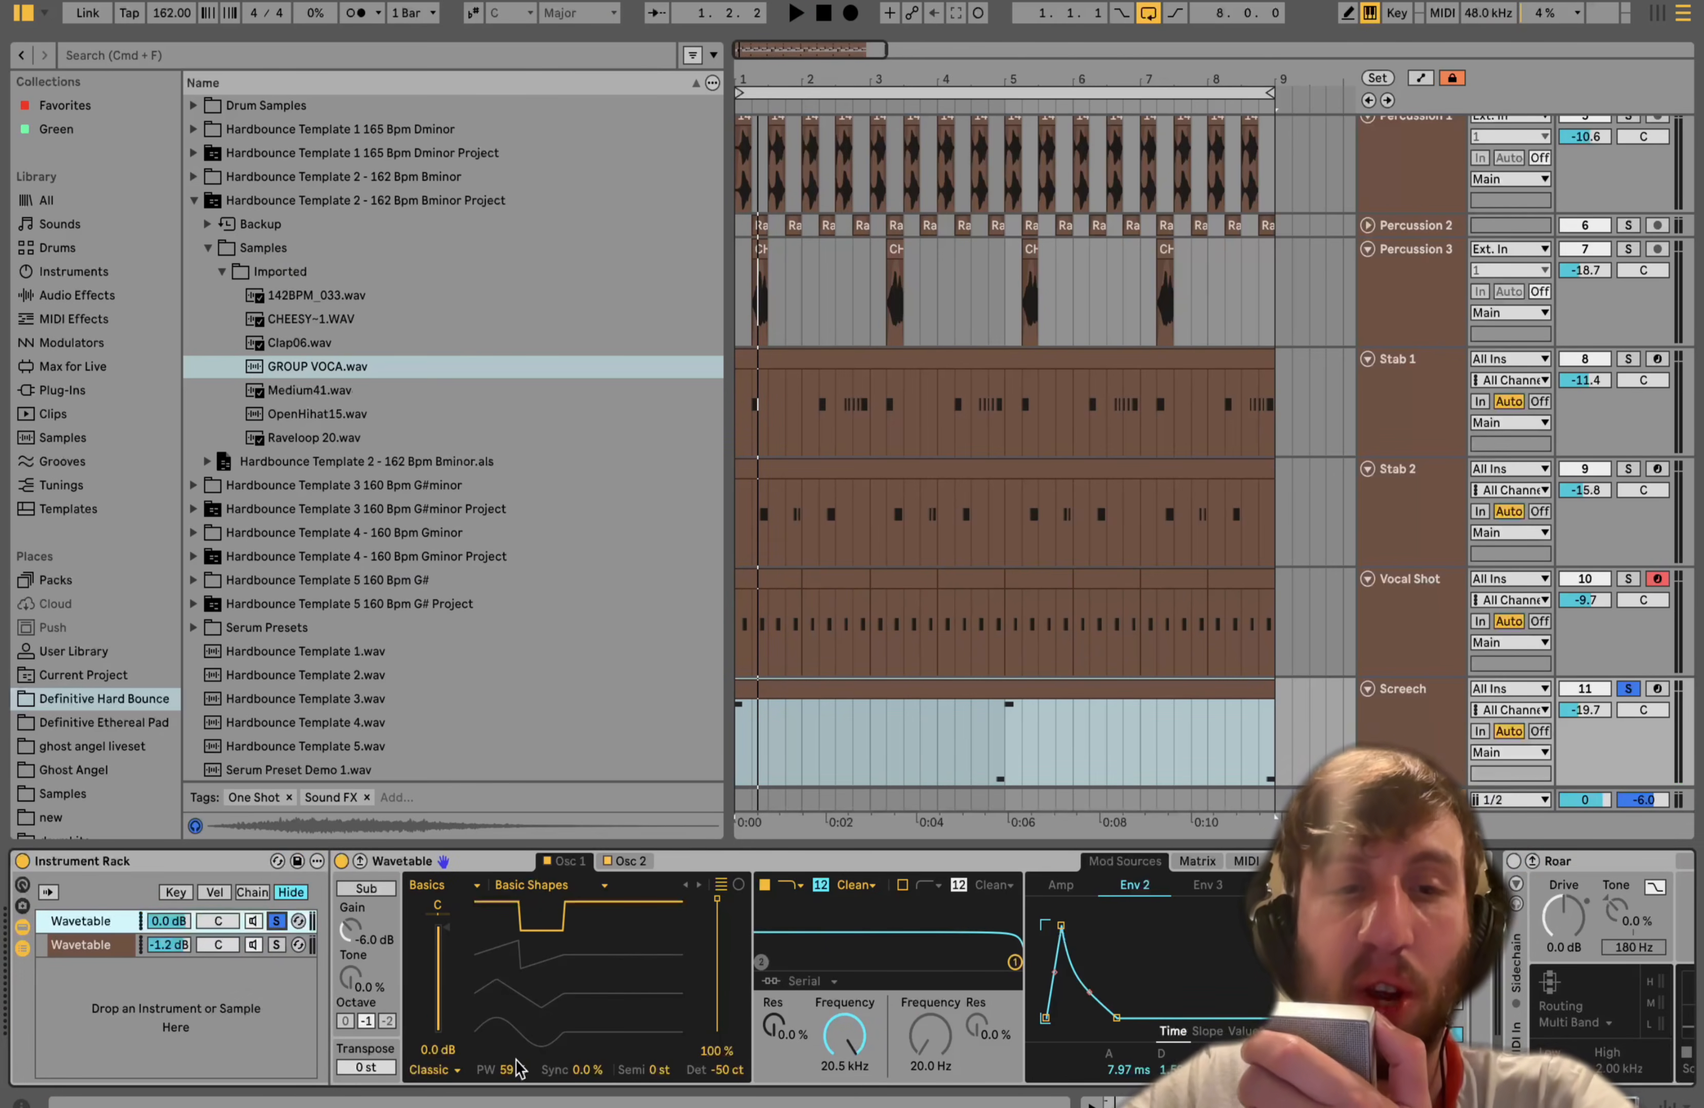
# - Show the second oscillator, arm the Screech track and audition a note from the computer keyboard
pyautogui.click(629, 862)
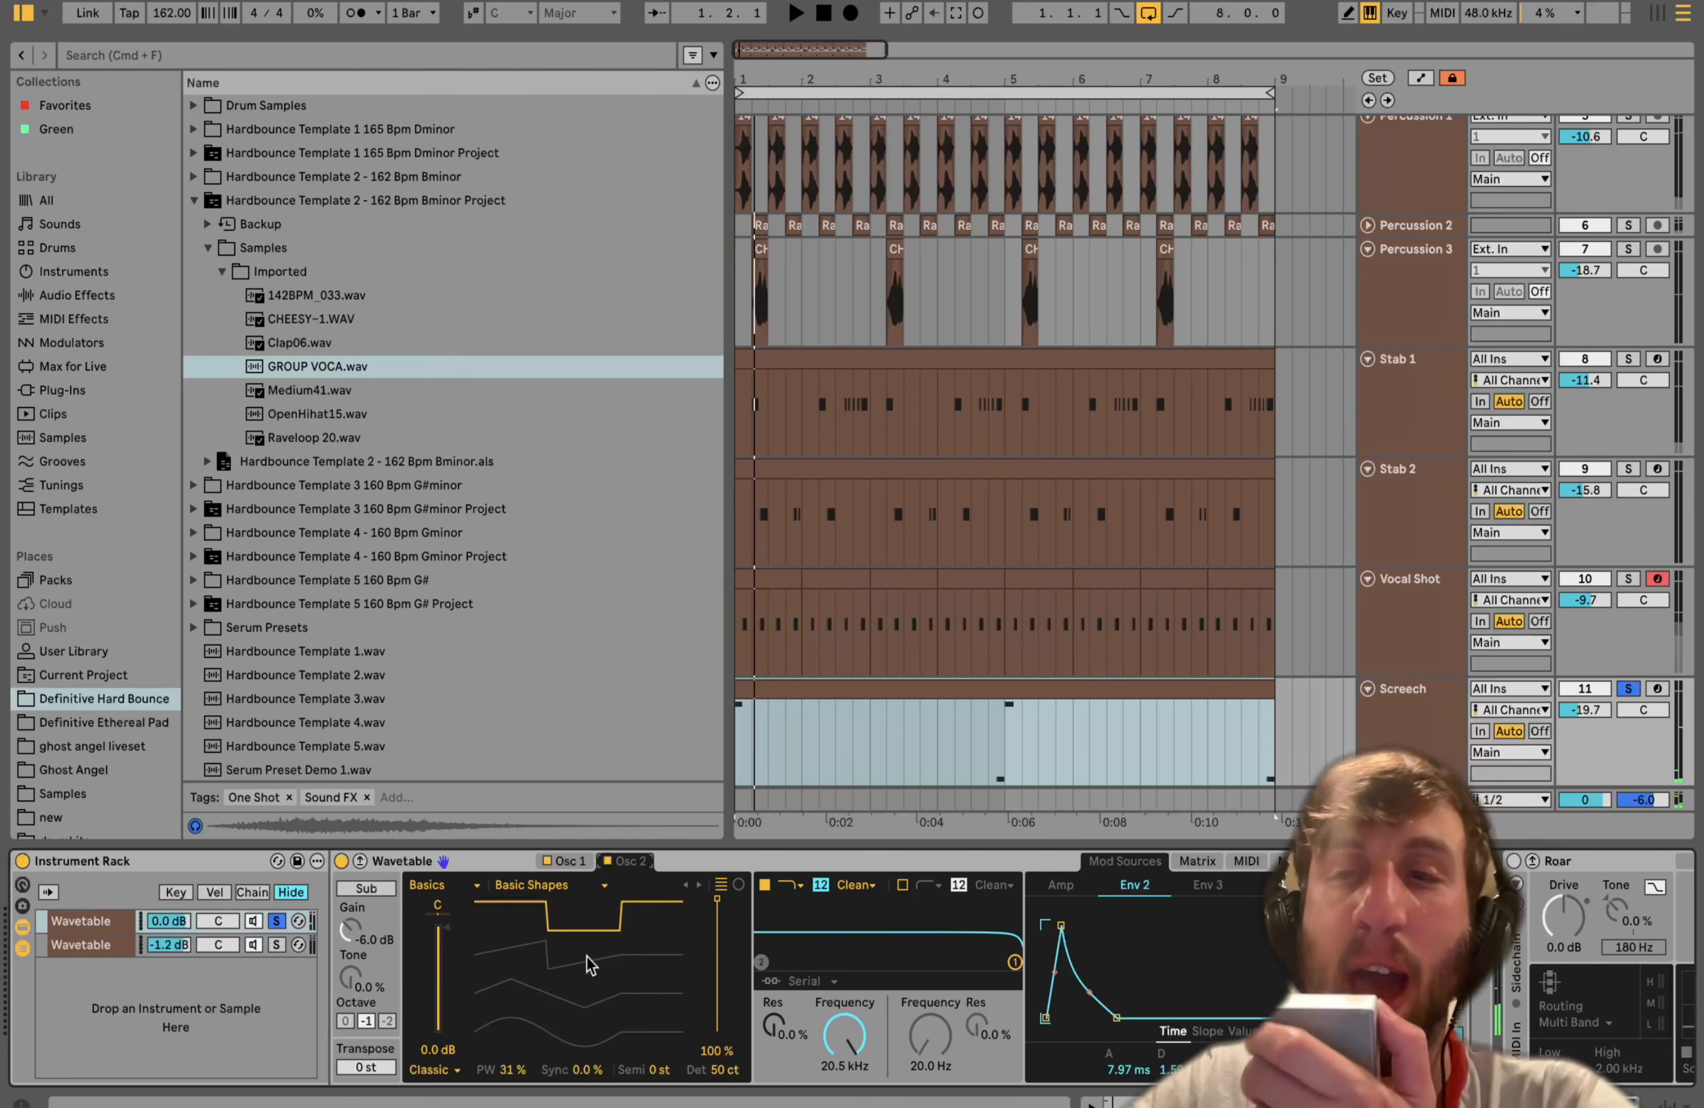
pyautogui.click(1655, 691)
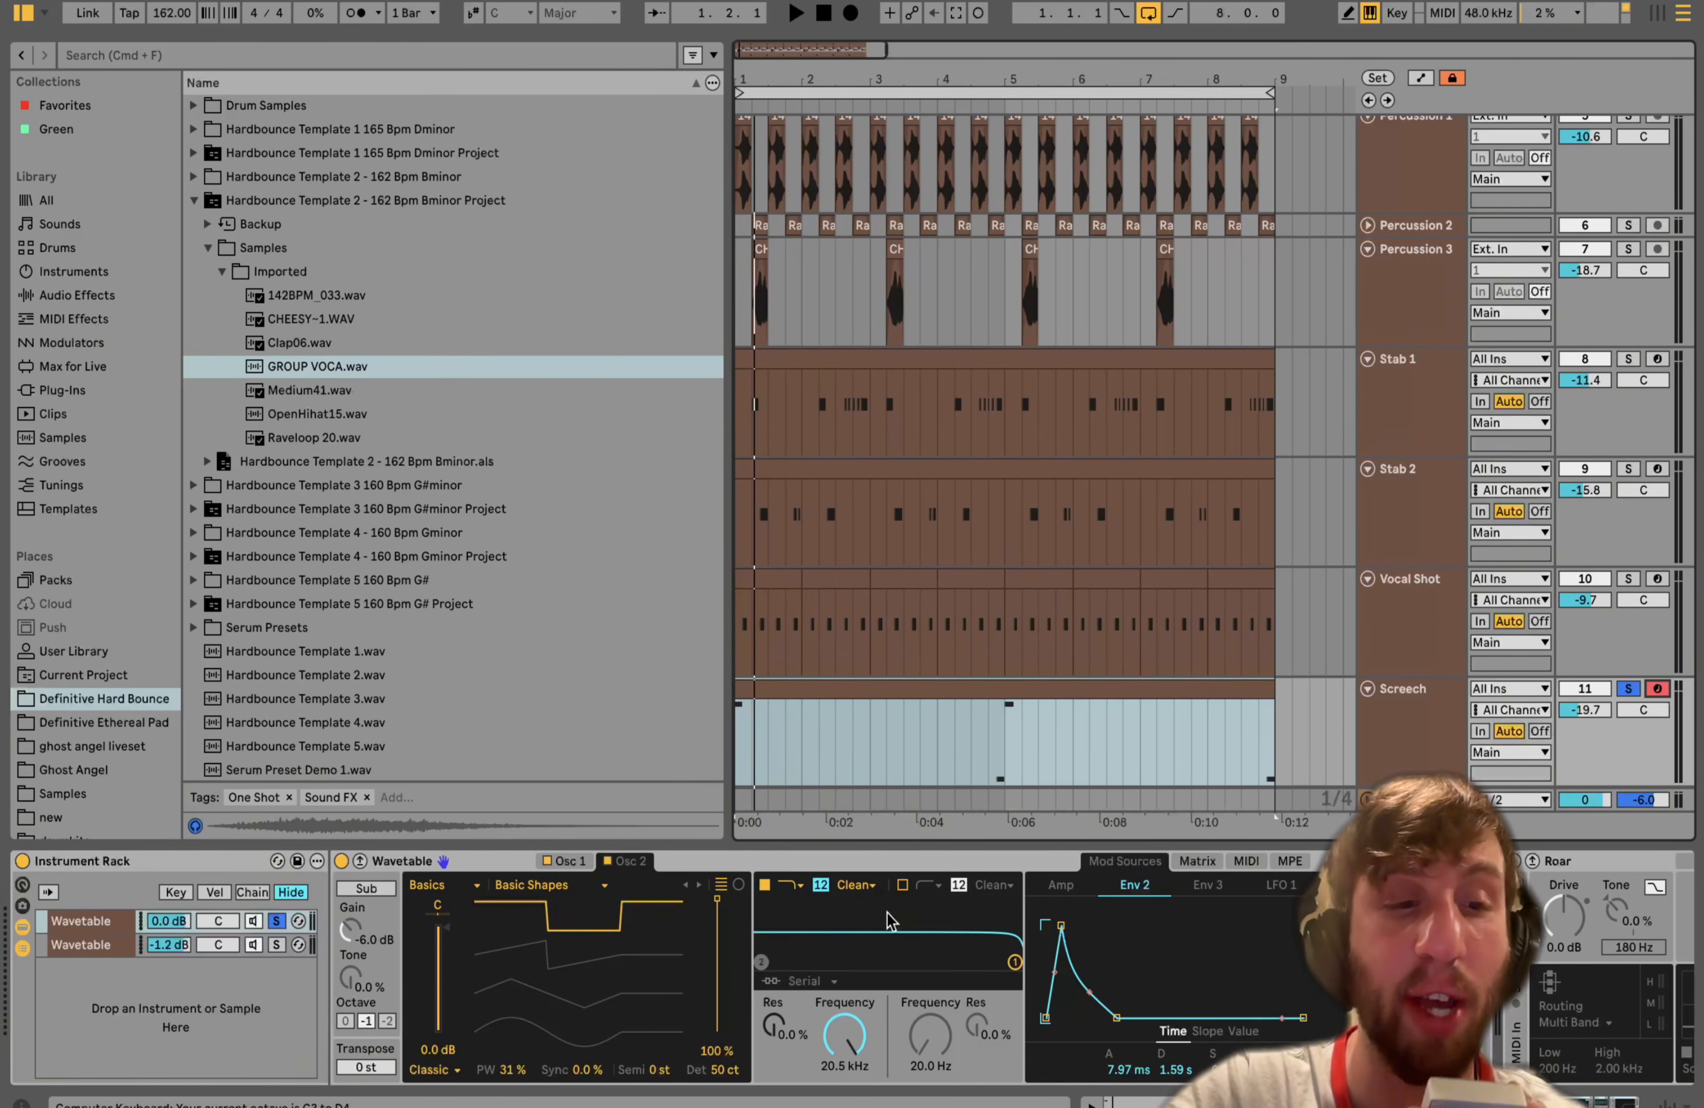
pyautogui.press('x')
pyautogui.press('a')
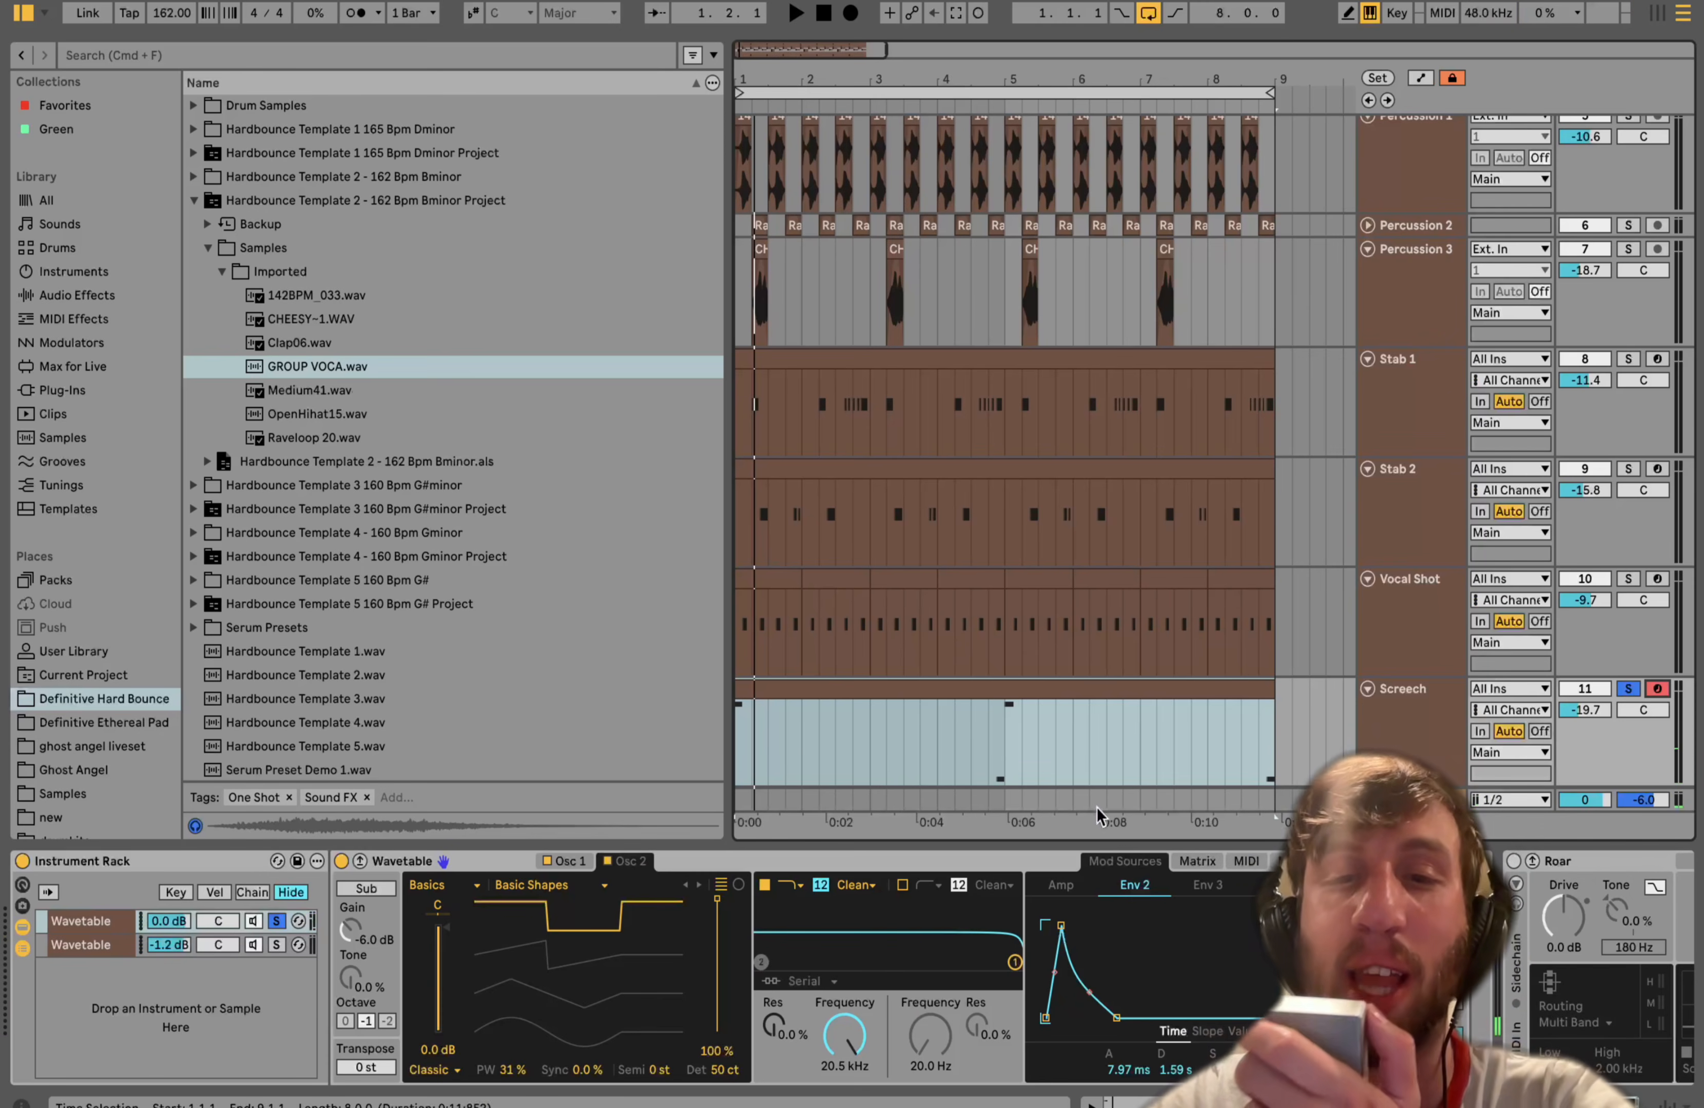
# - Open the modulation matrix and sweep the Env 2 to Pitch amount up to 48 and back to 3.8, auditioning a note
pyautogui.click(1196, 862)
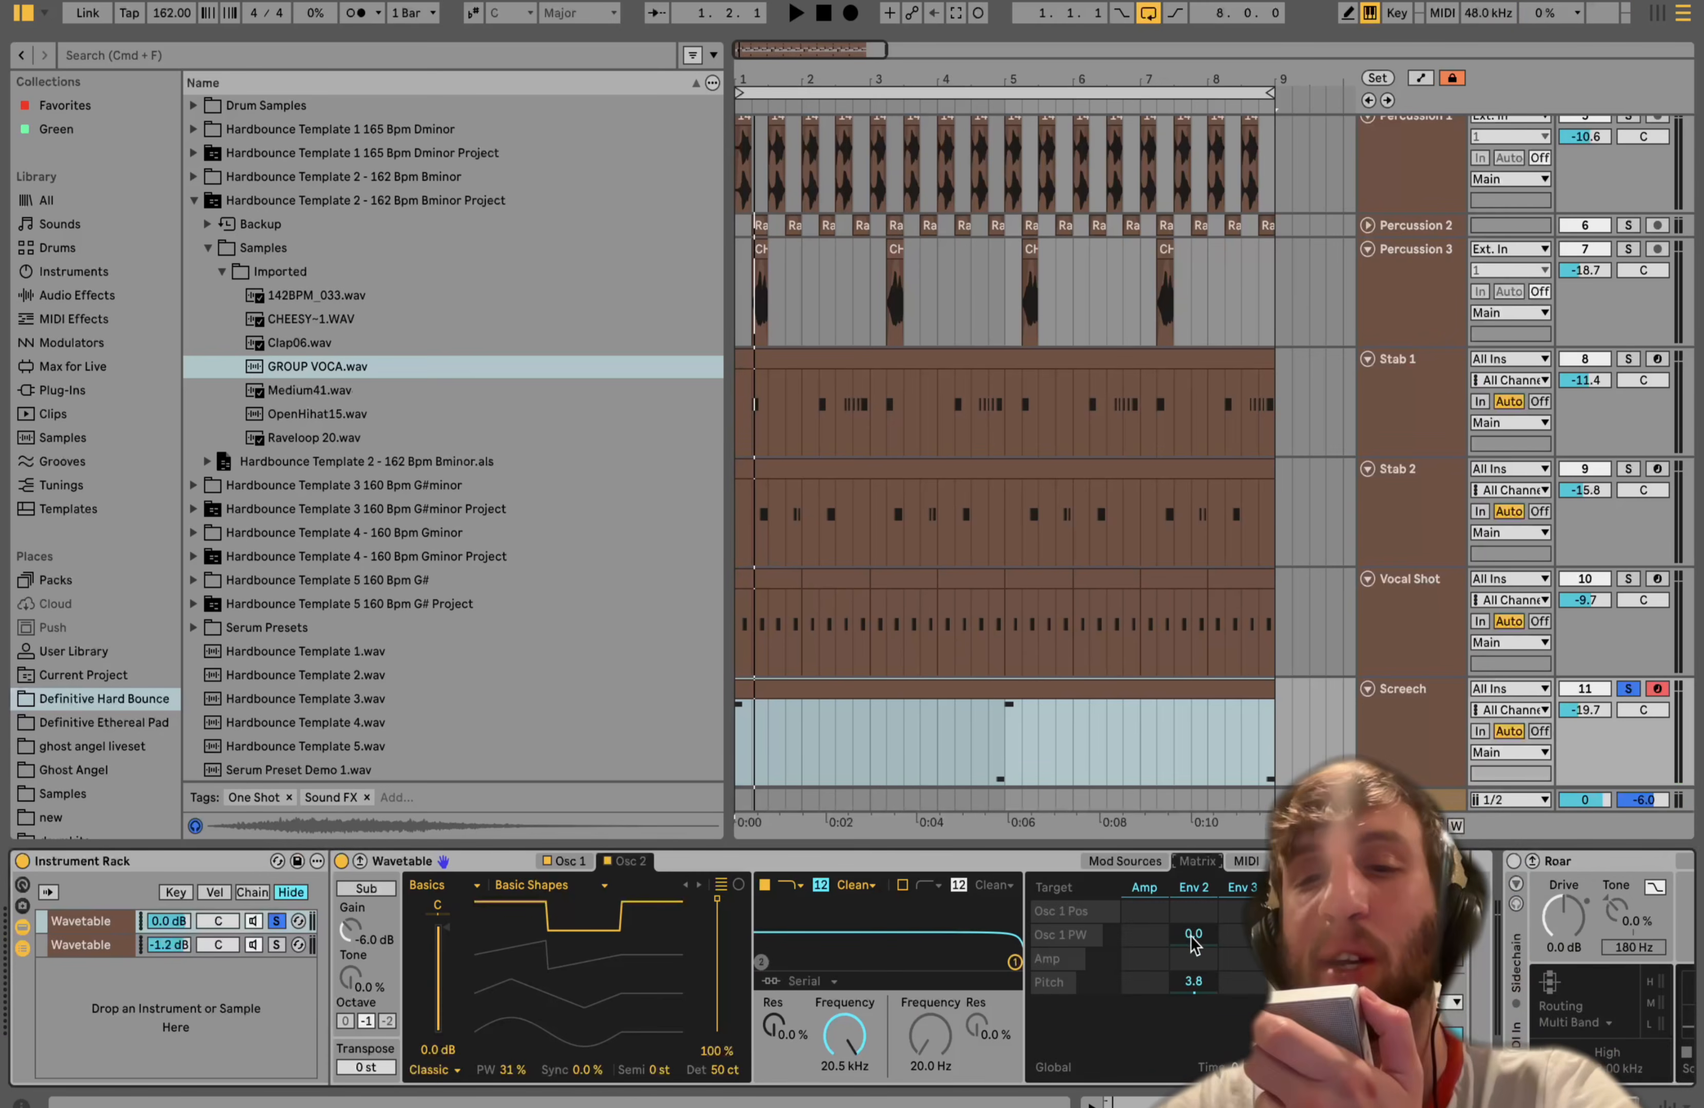
pyautogui.click(1194, 887)
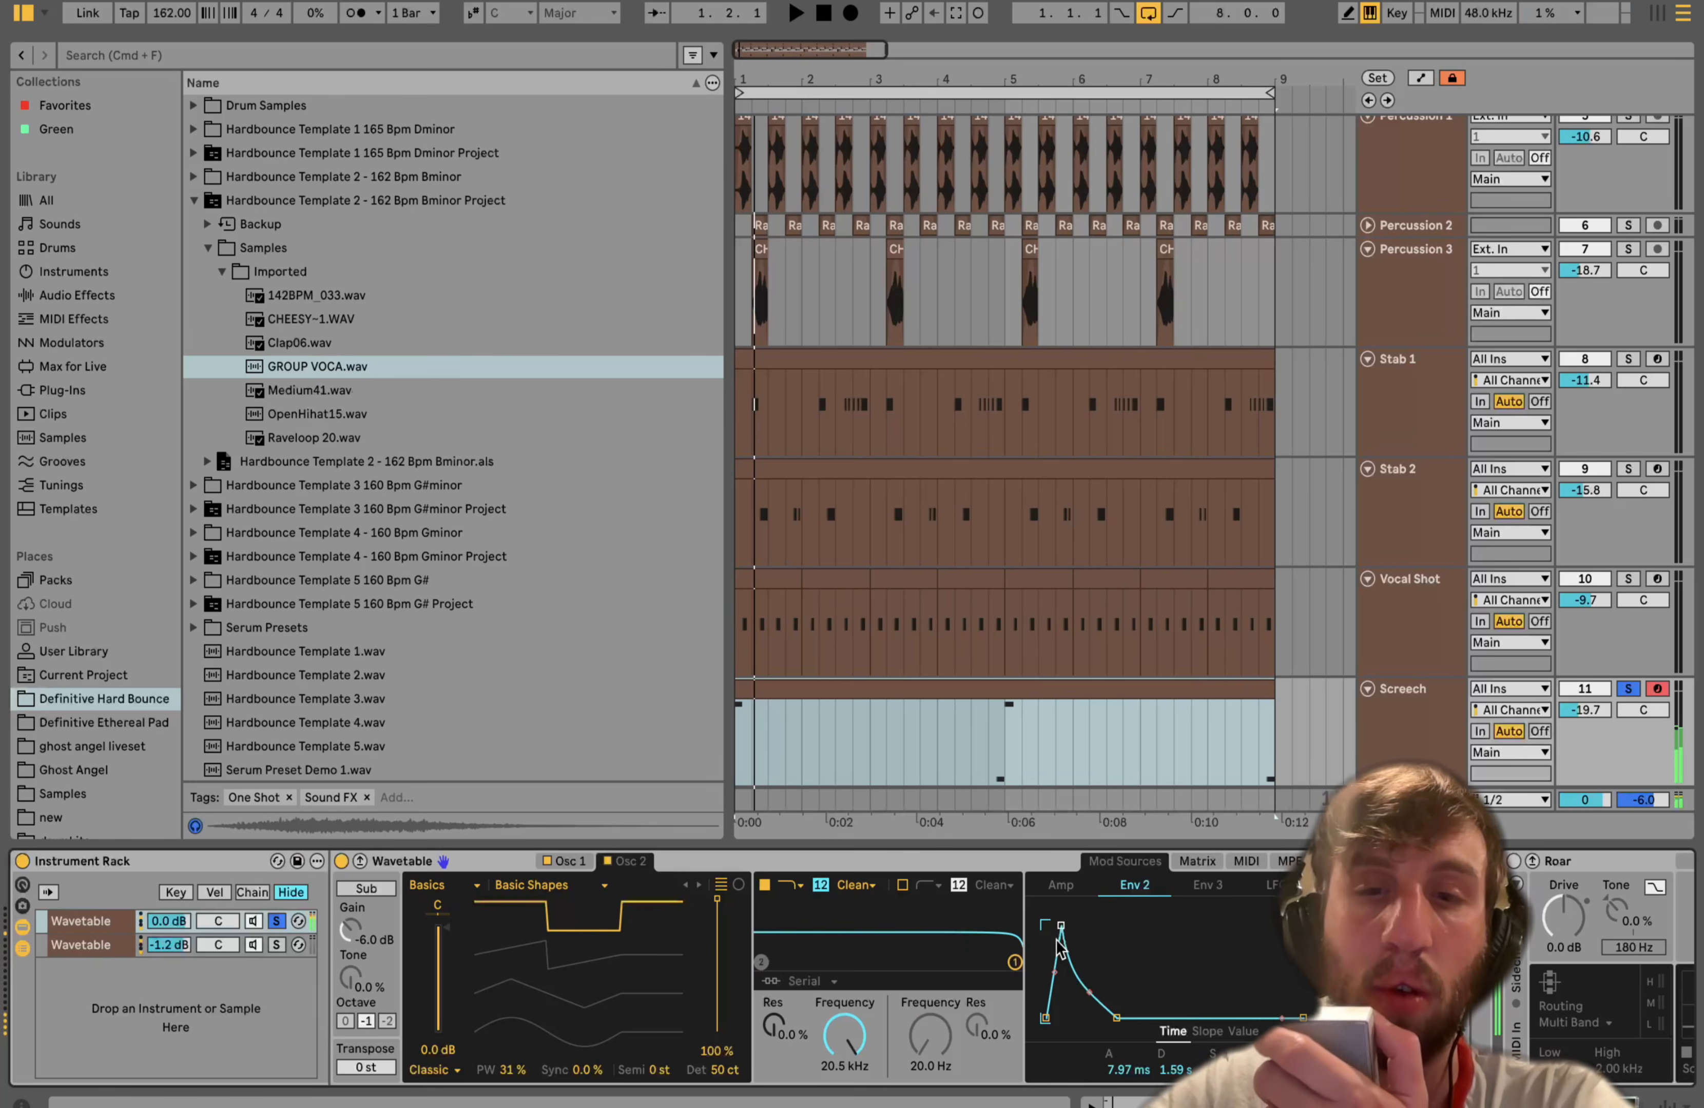
pyautogui.click(1213, 853)
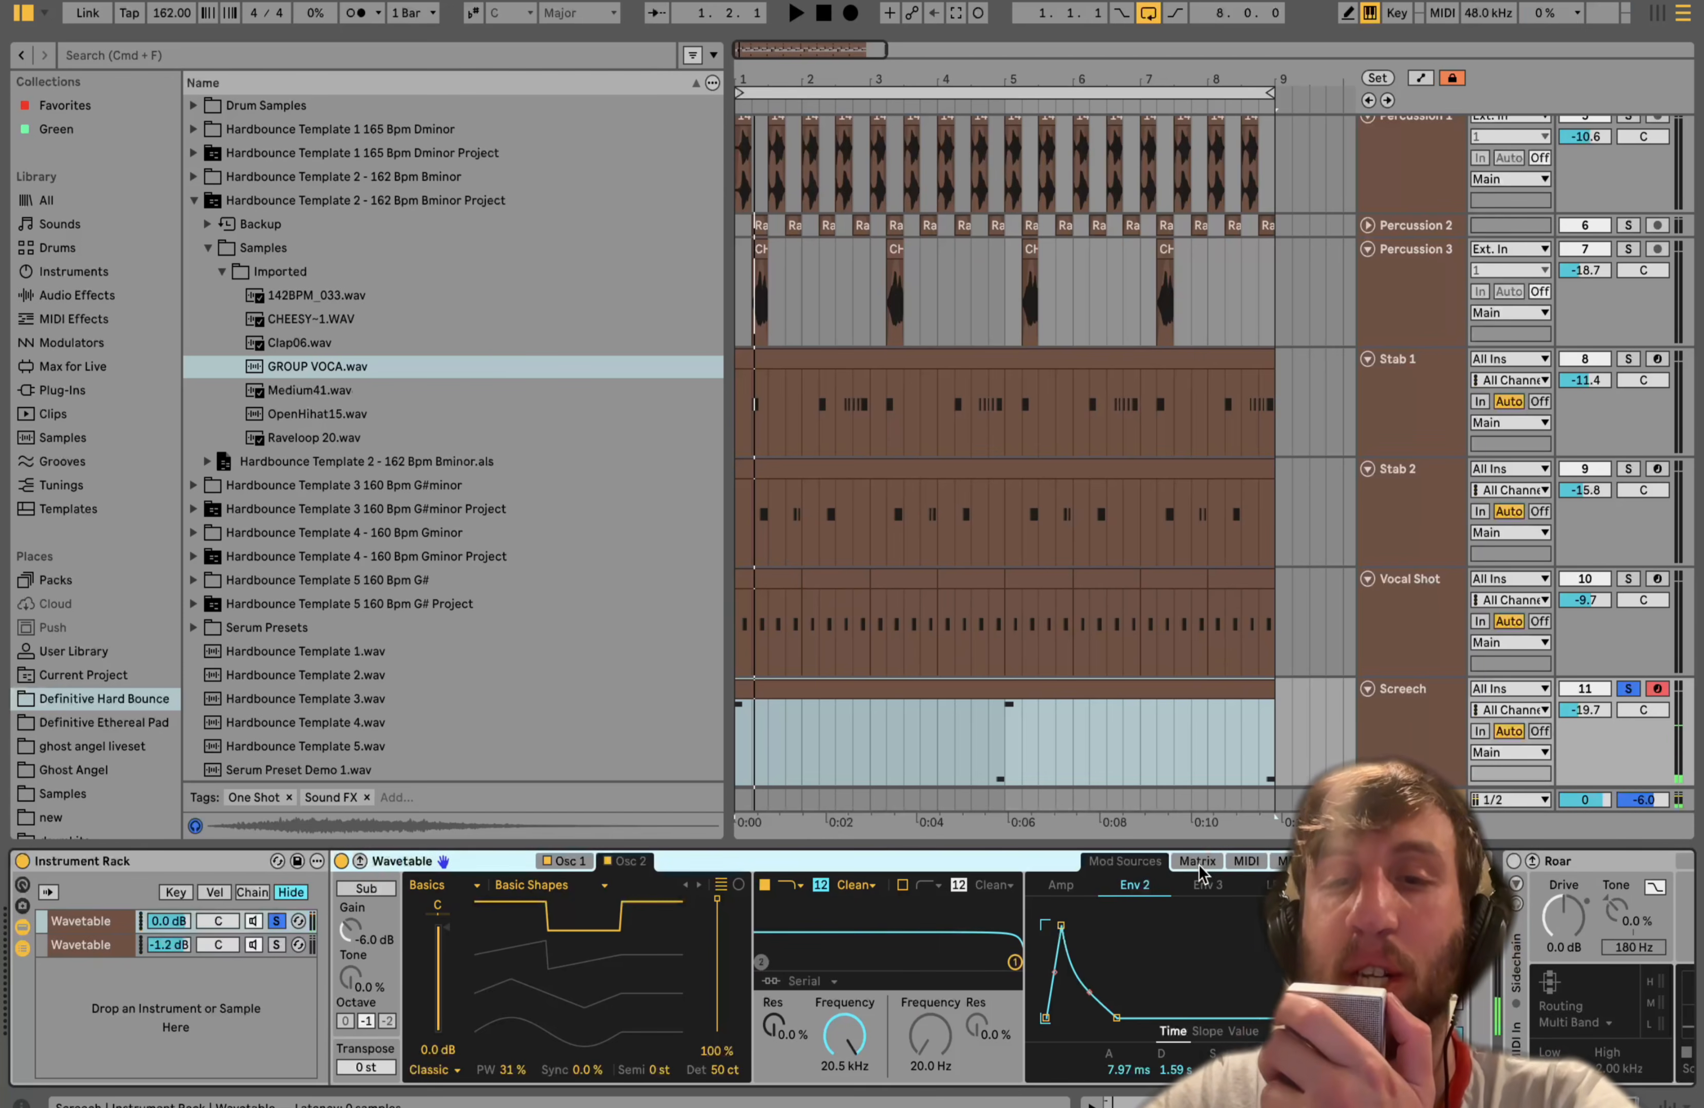
pyautogui.click(1213, 860)
pyautogui.moveTo(1197, 990); pyautogui.dragTo(1197, 936)
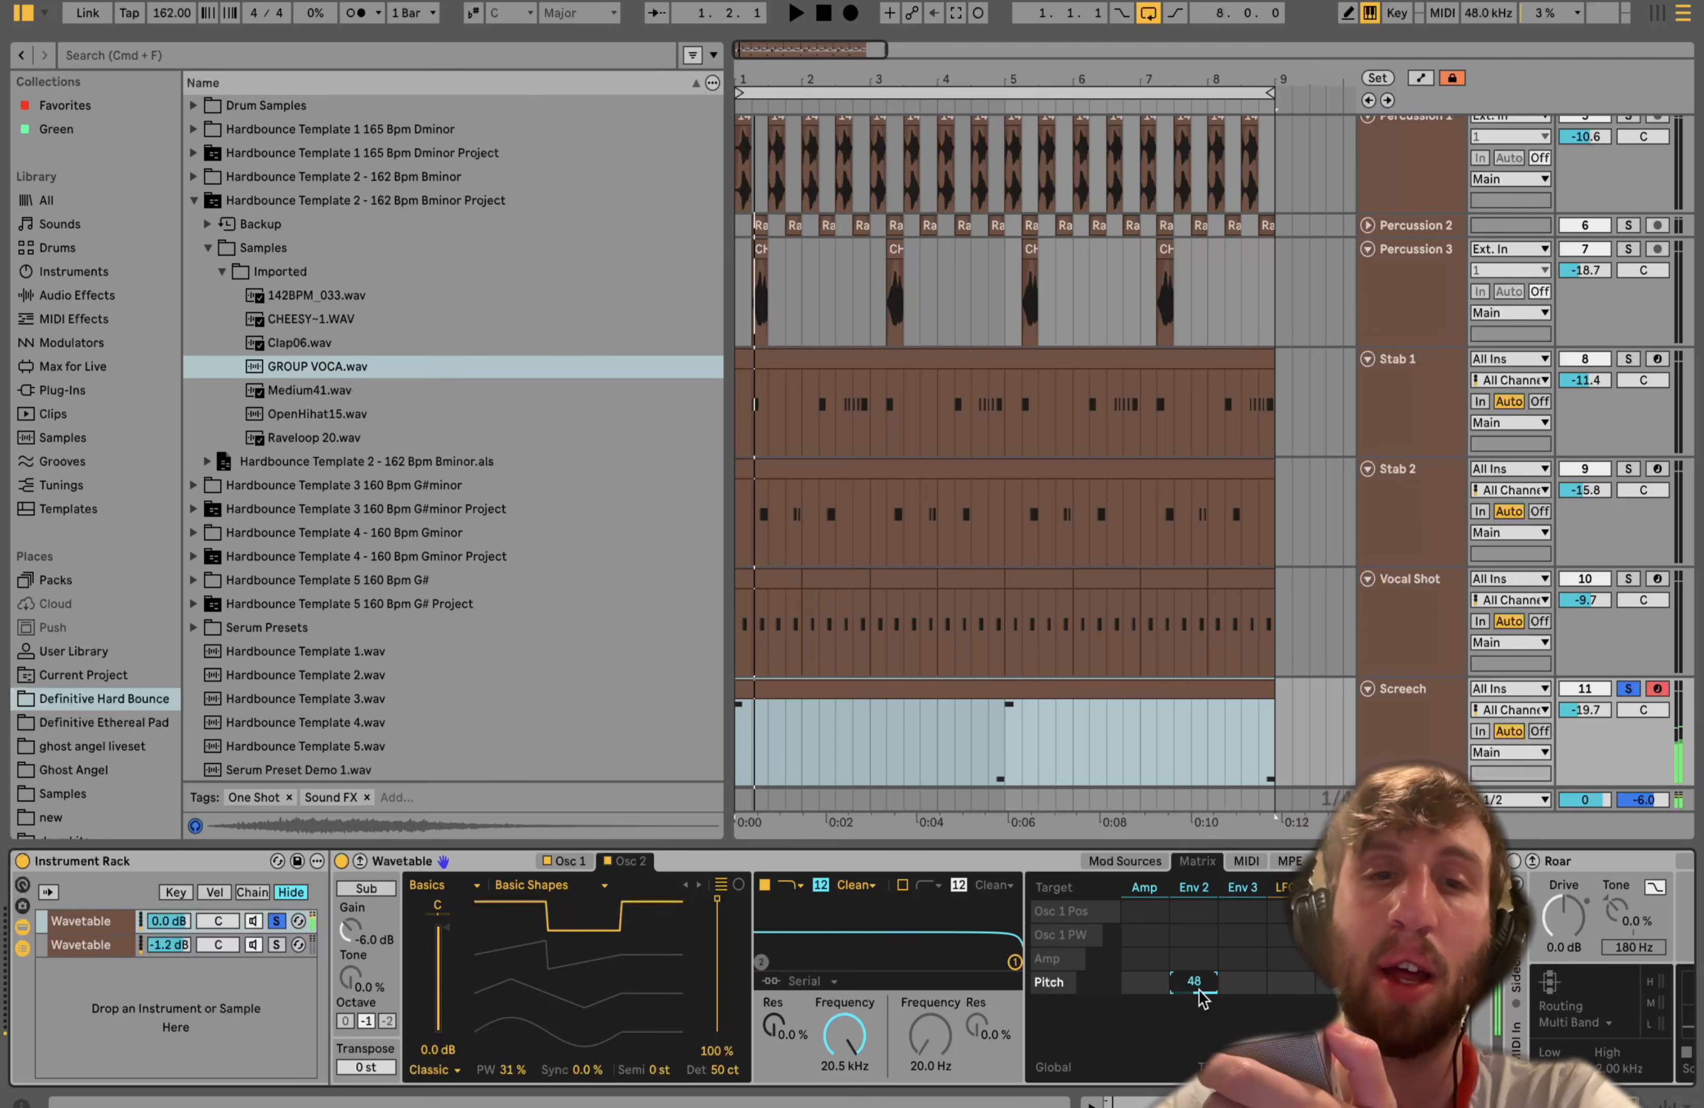
pyautogui.moveTo(1198, 990); pyautogui.dragTo(1197, 1023)
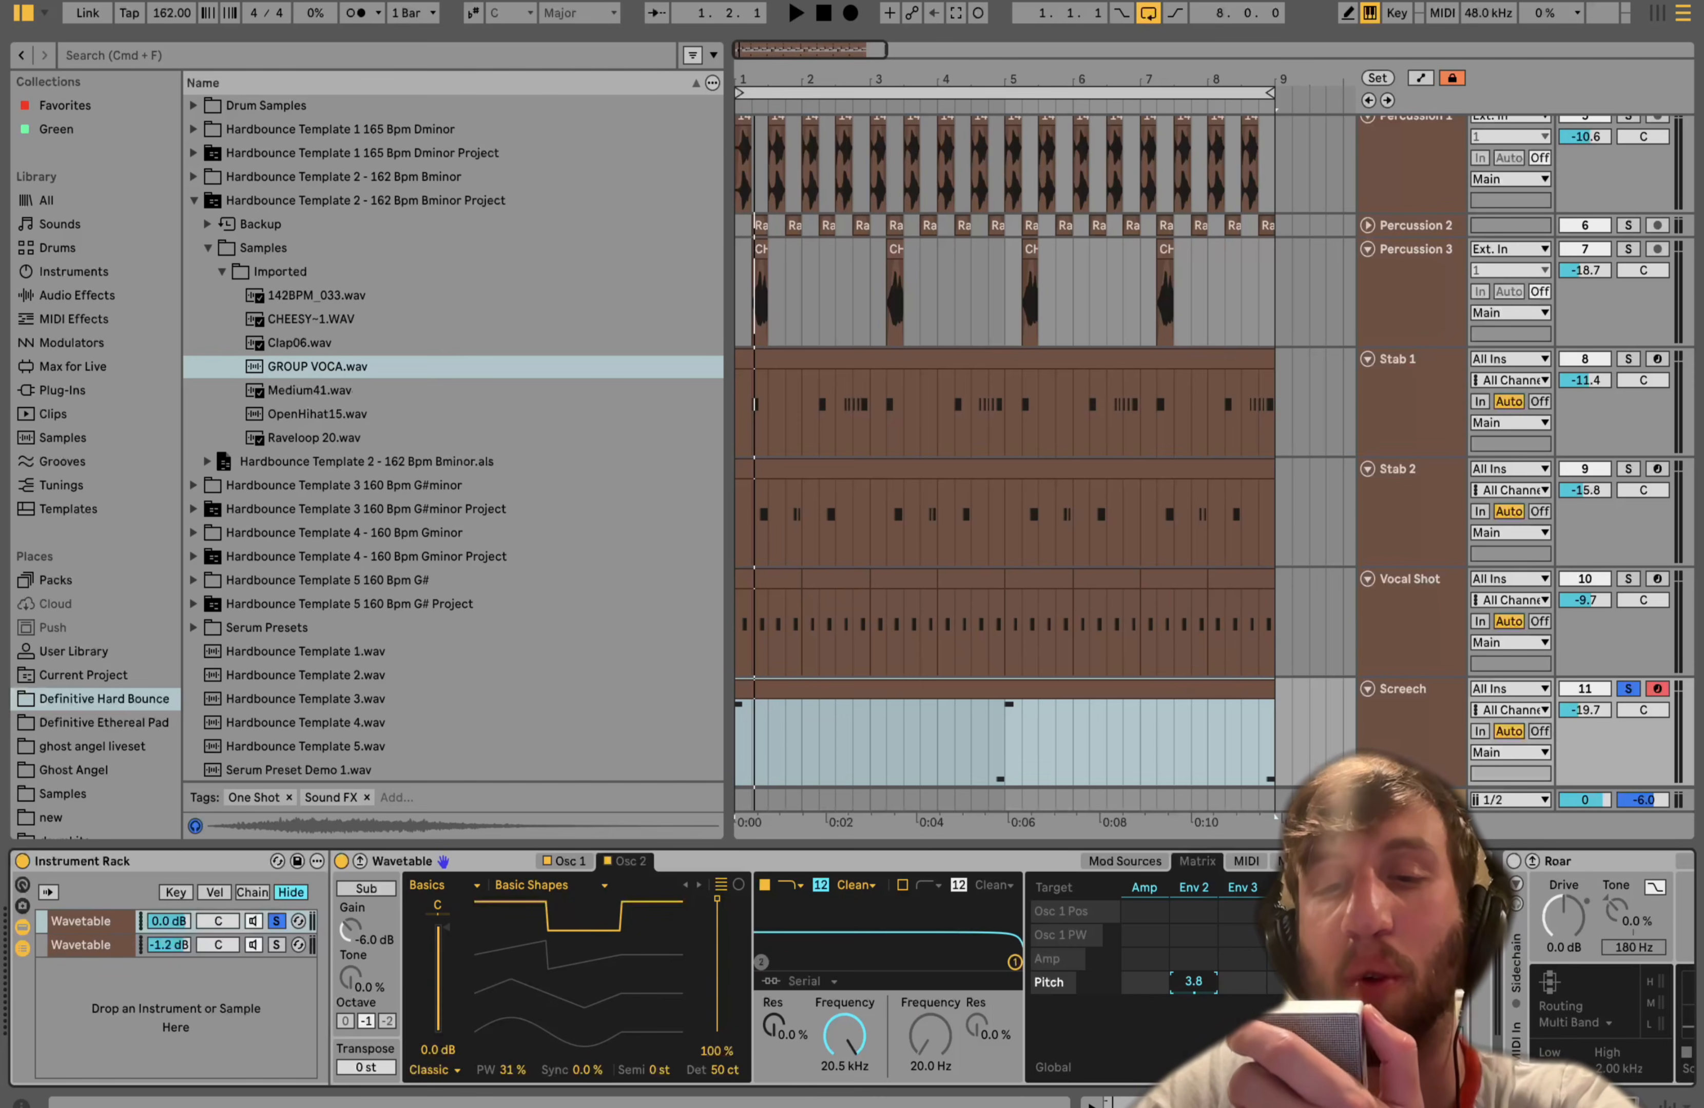
pyautogui.press('a')
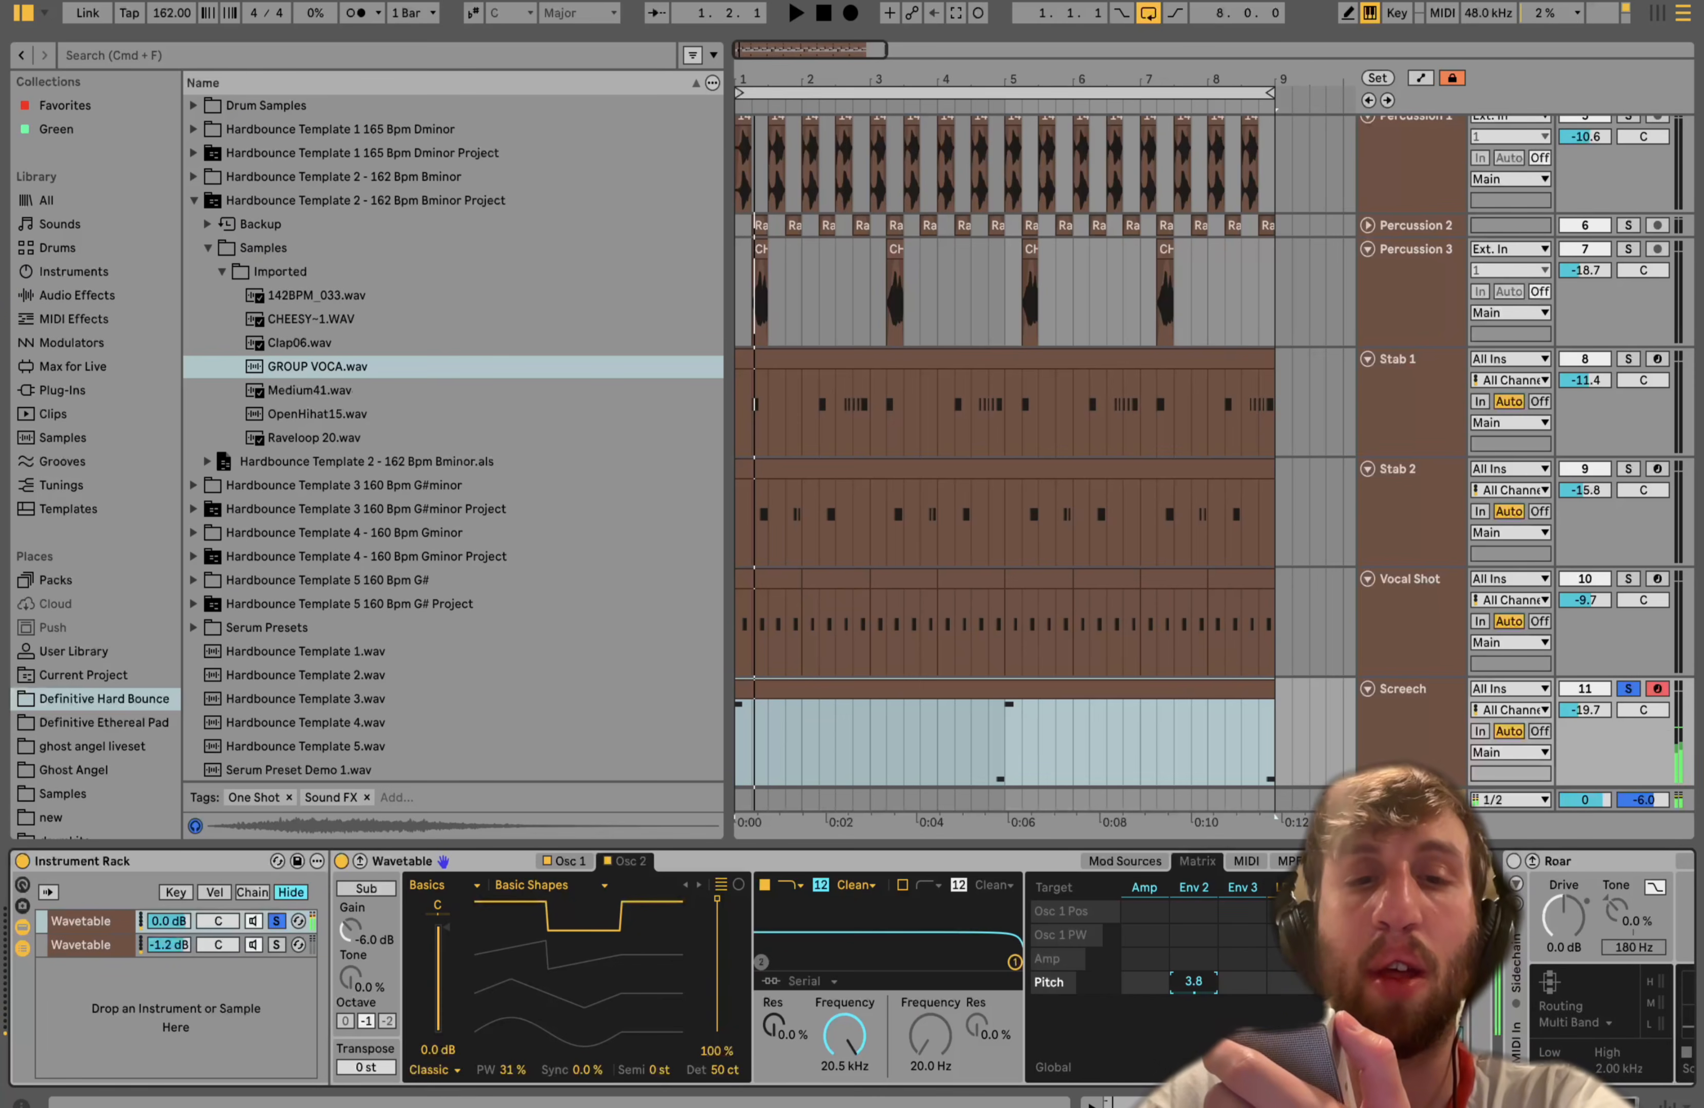
# - Compare both oscillators and add Osc 2's detune as a target in the modulation matrix
pyautogui.click(566, 861)
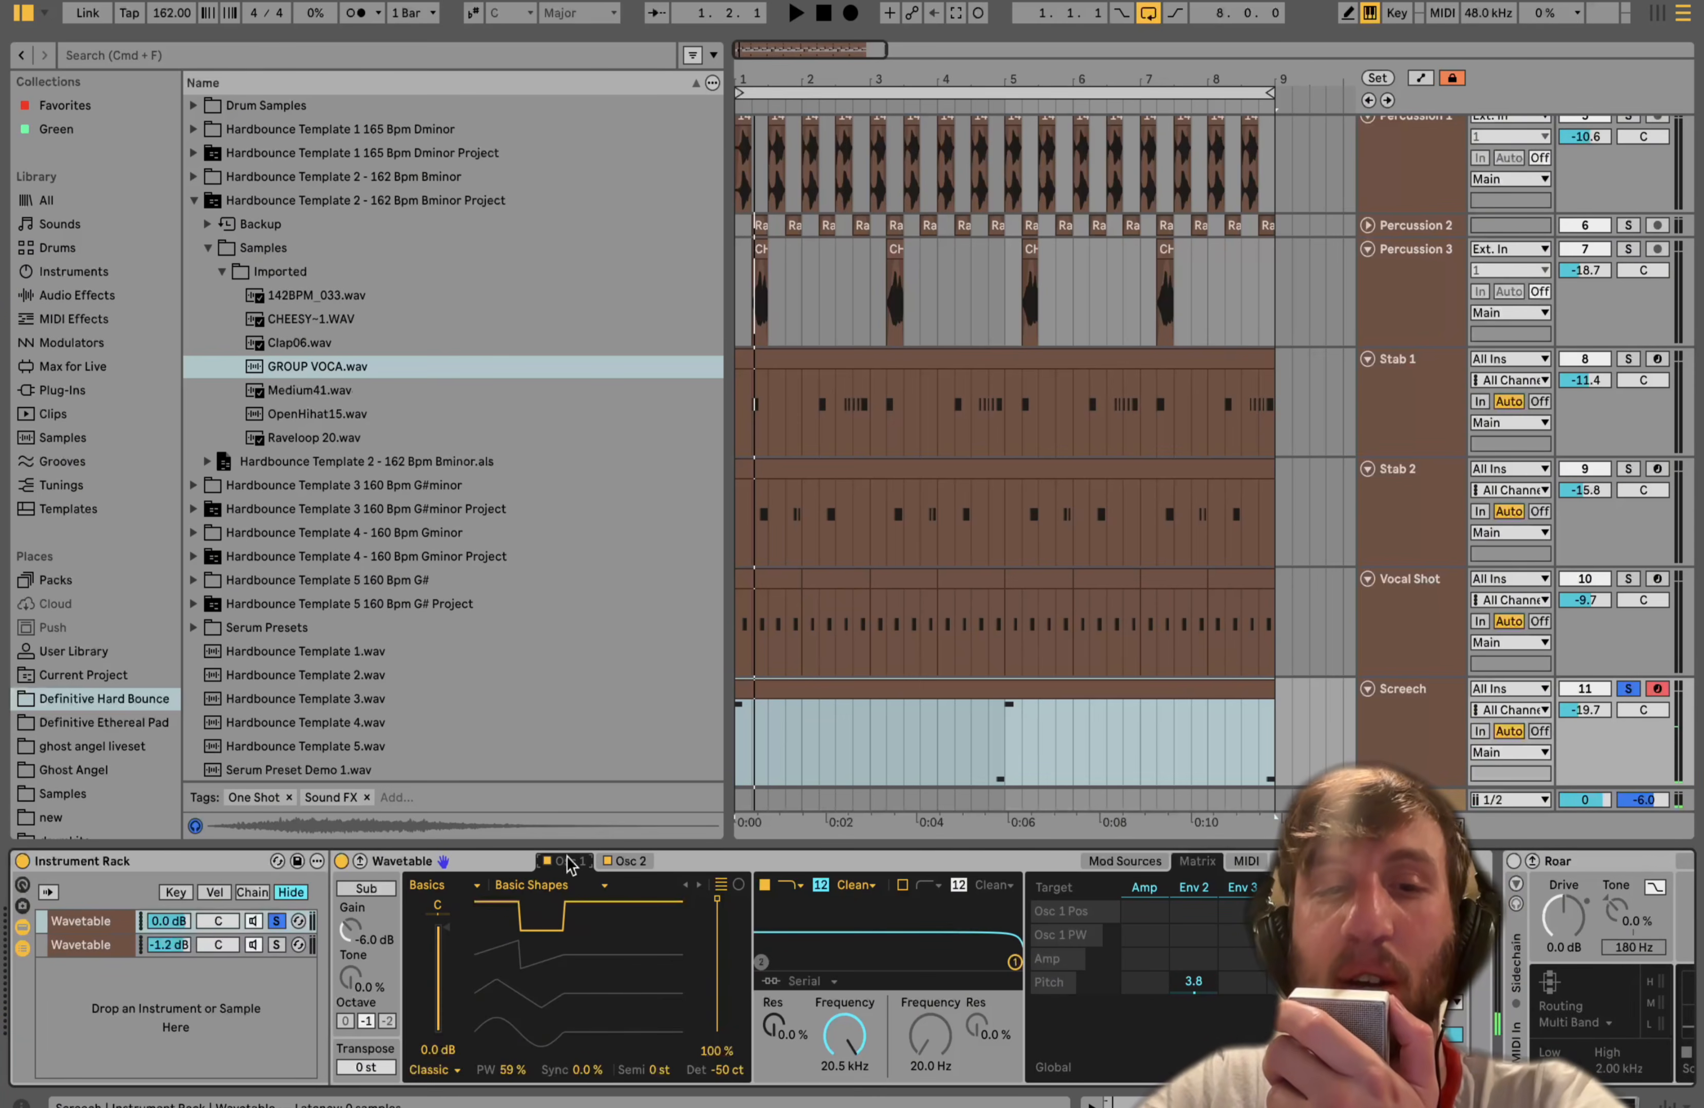
pyautogui.click(631, 865)
pyautogui.click(727, 1070)
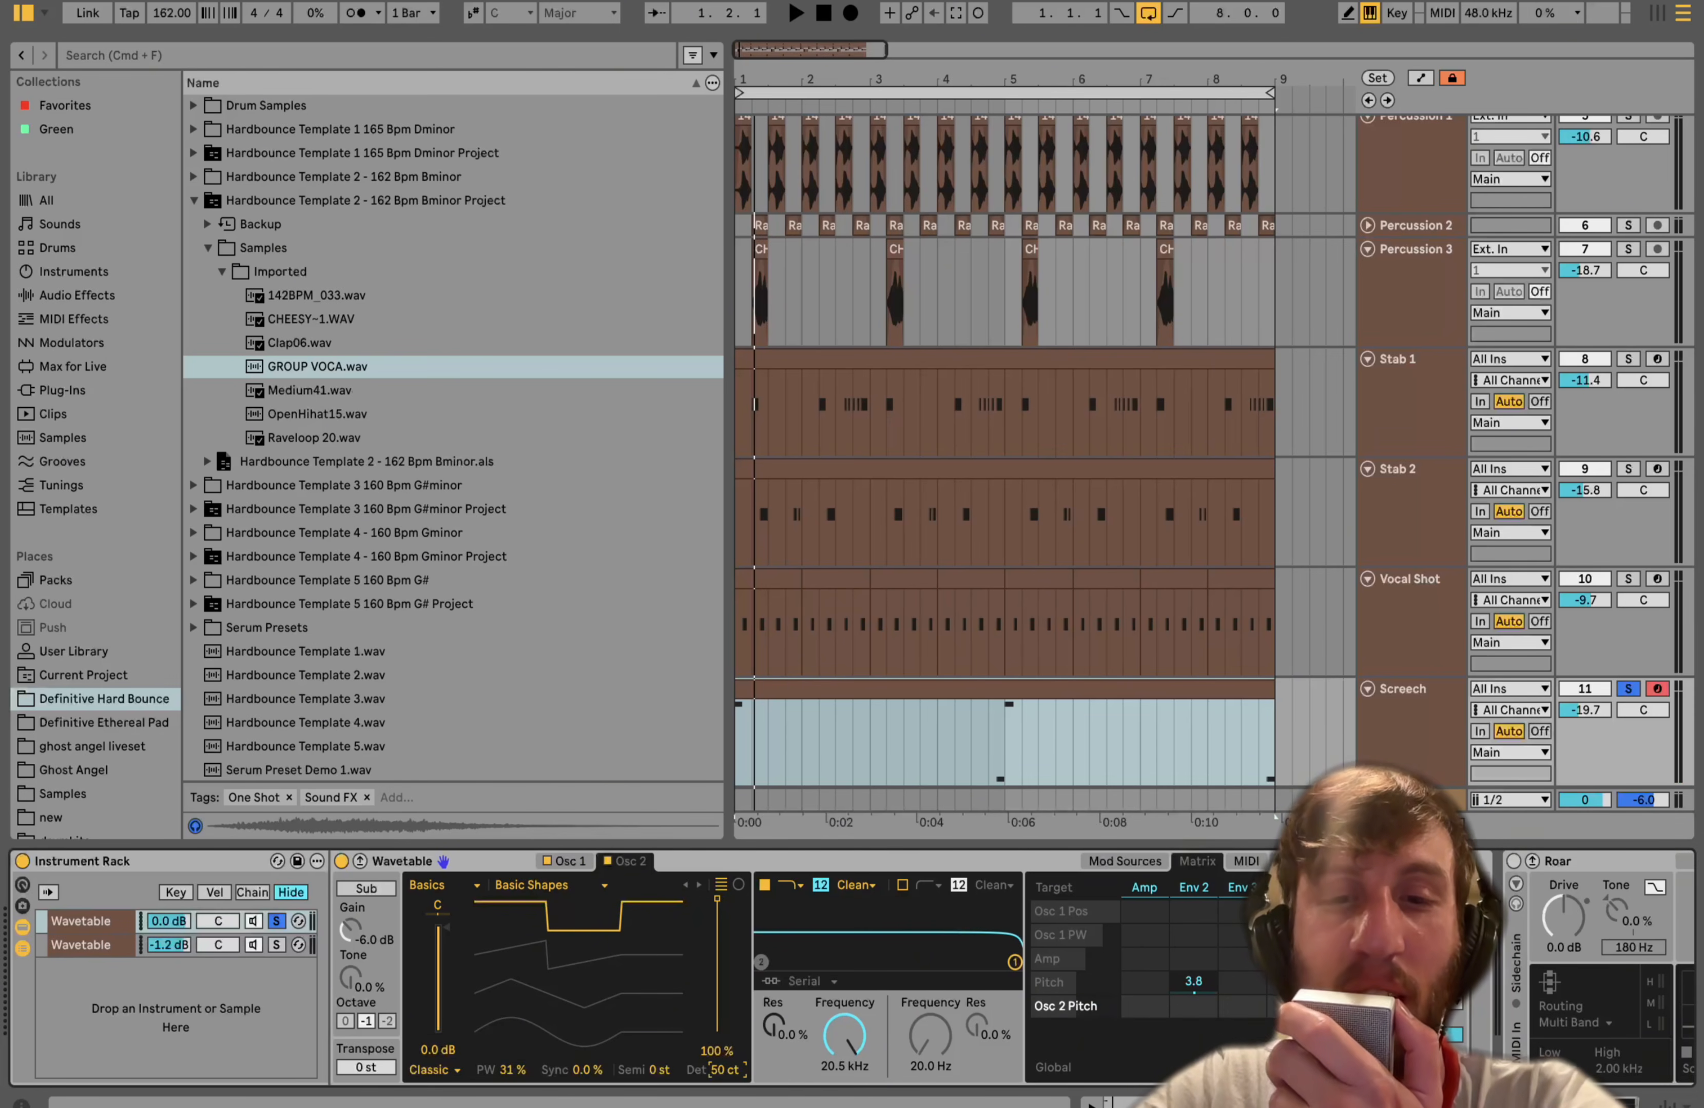
# - Solo the second Wavetable chain, review its oscillators, matrix and mod sources, and unsolo it
pyautogui.click(278, 945)
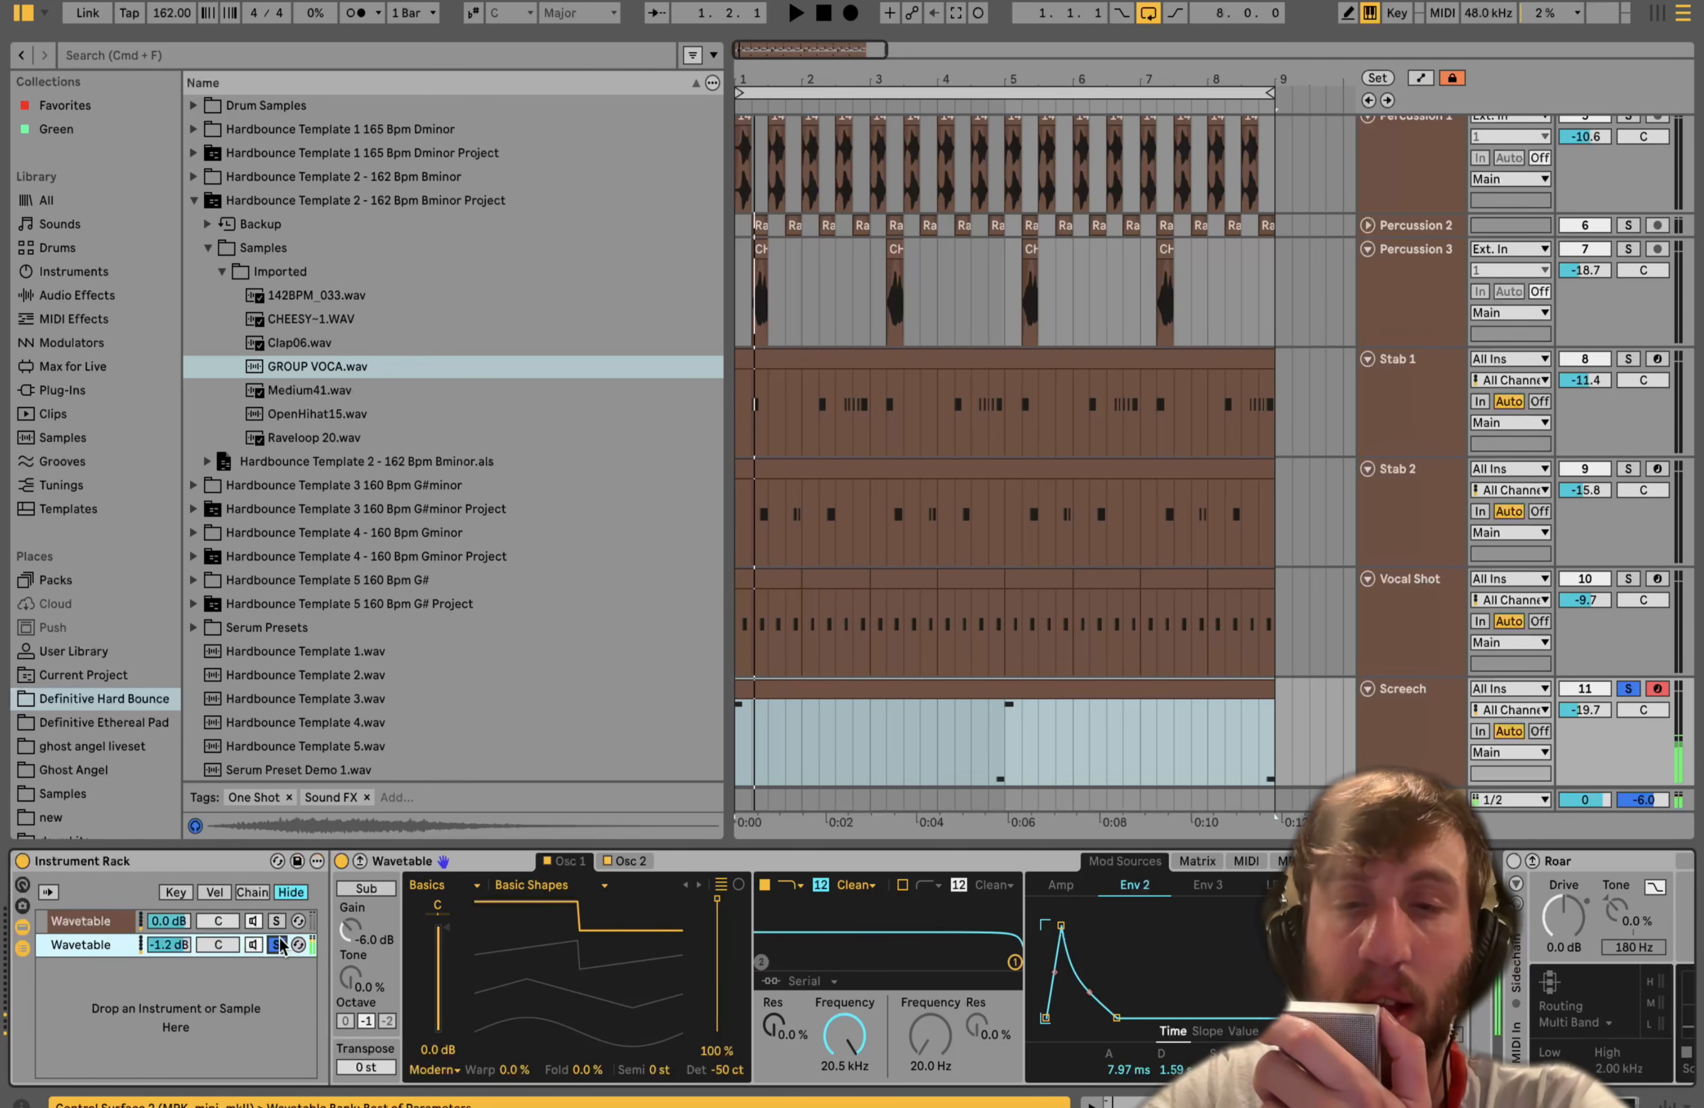
pyautogui.click(626, 861)
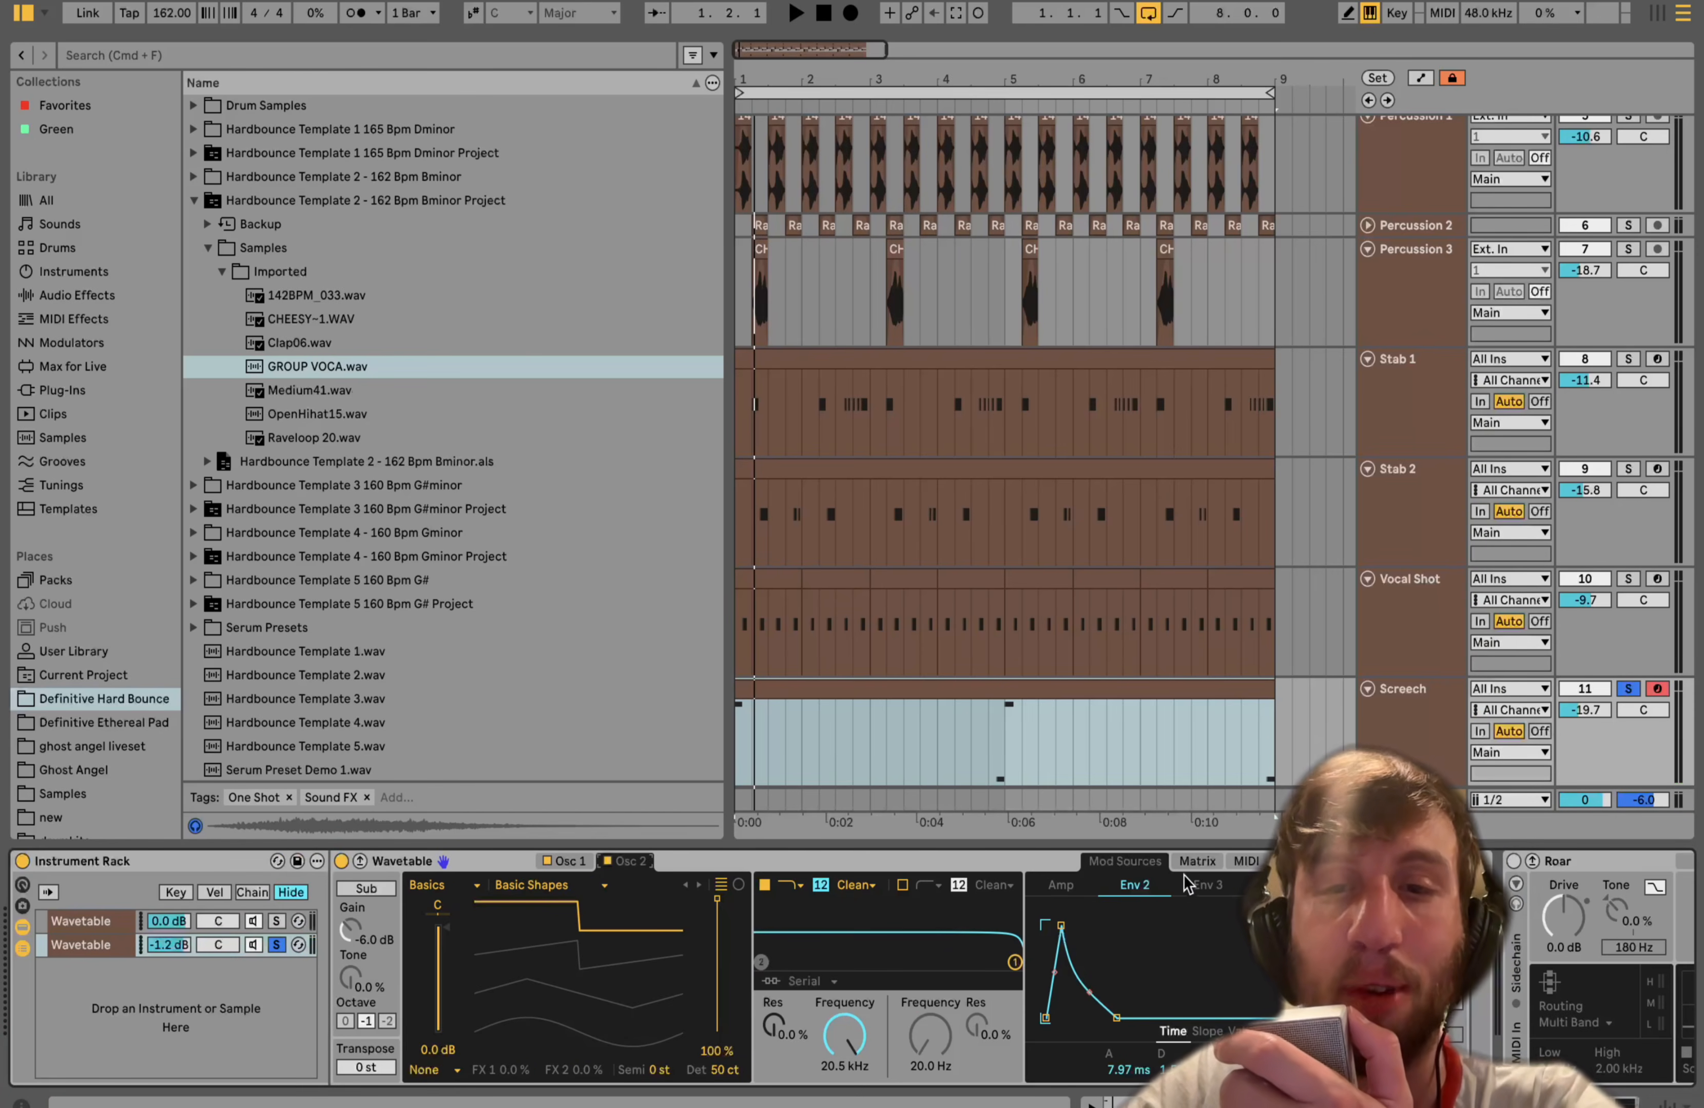
pyautogui.click(1196, 862)
pyautogui.click(1153, 862)
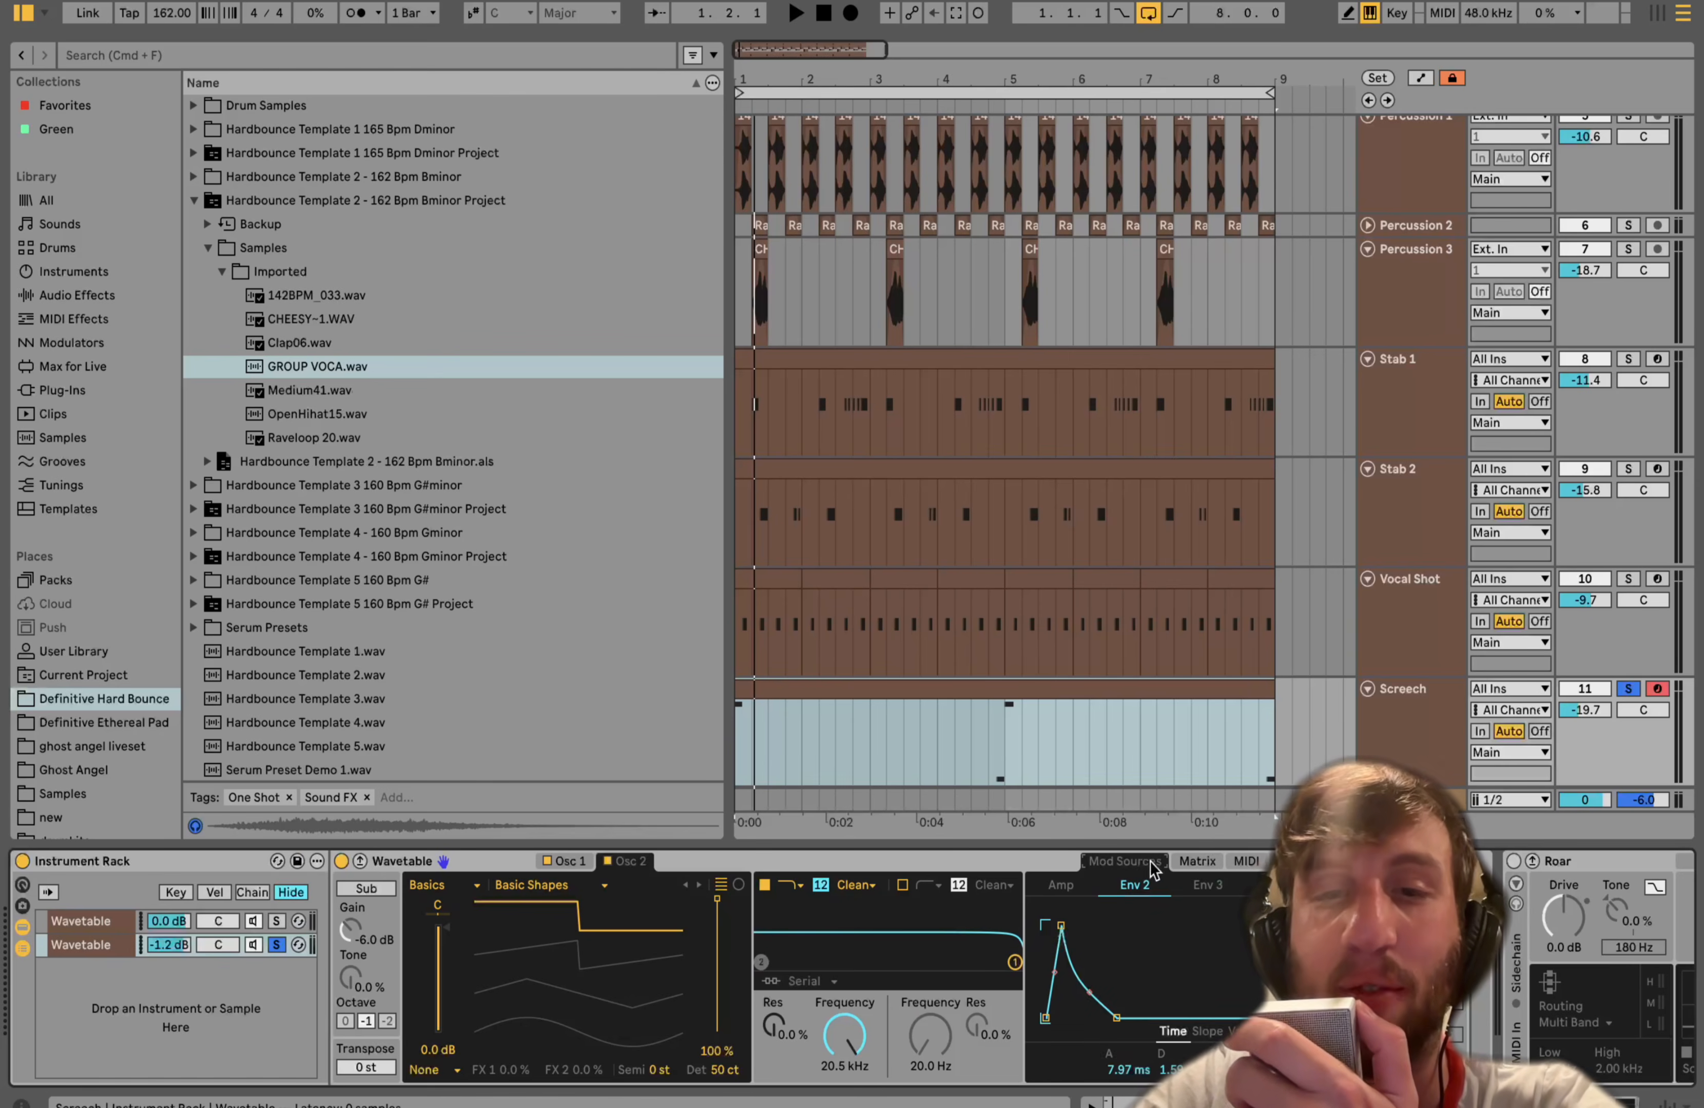
pyautogui.click(568, 861)
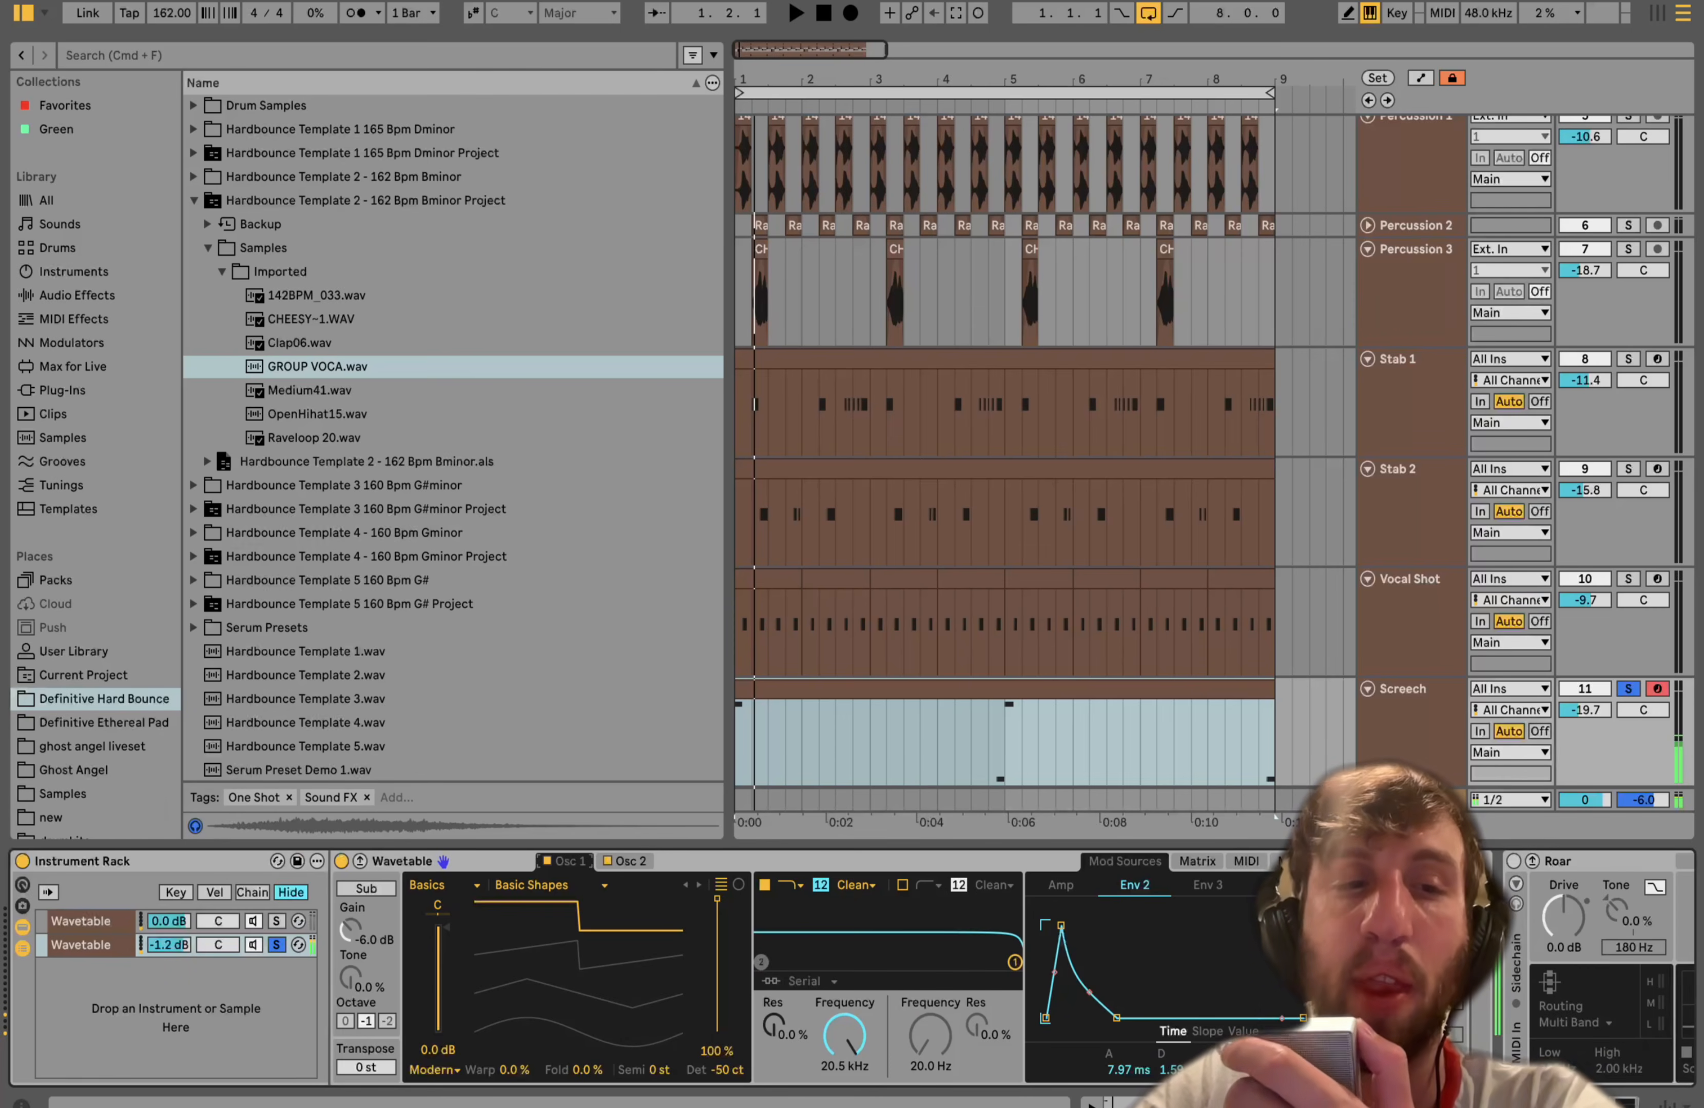
pyautogui.click(278, 946)
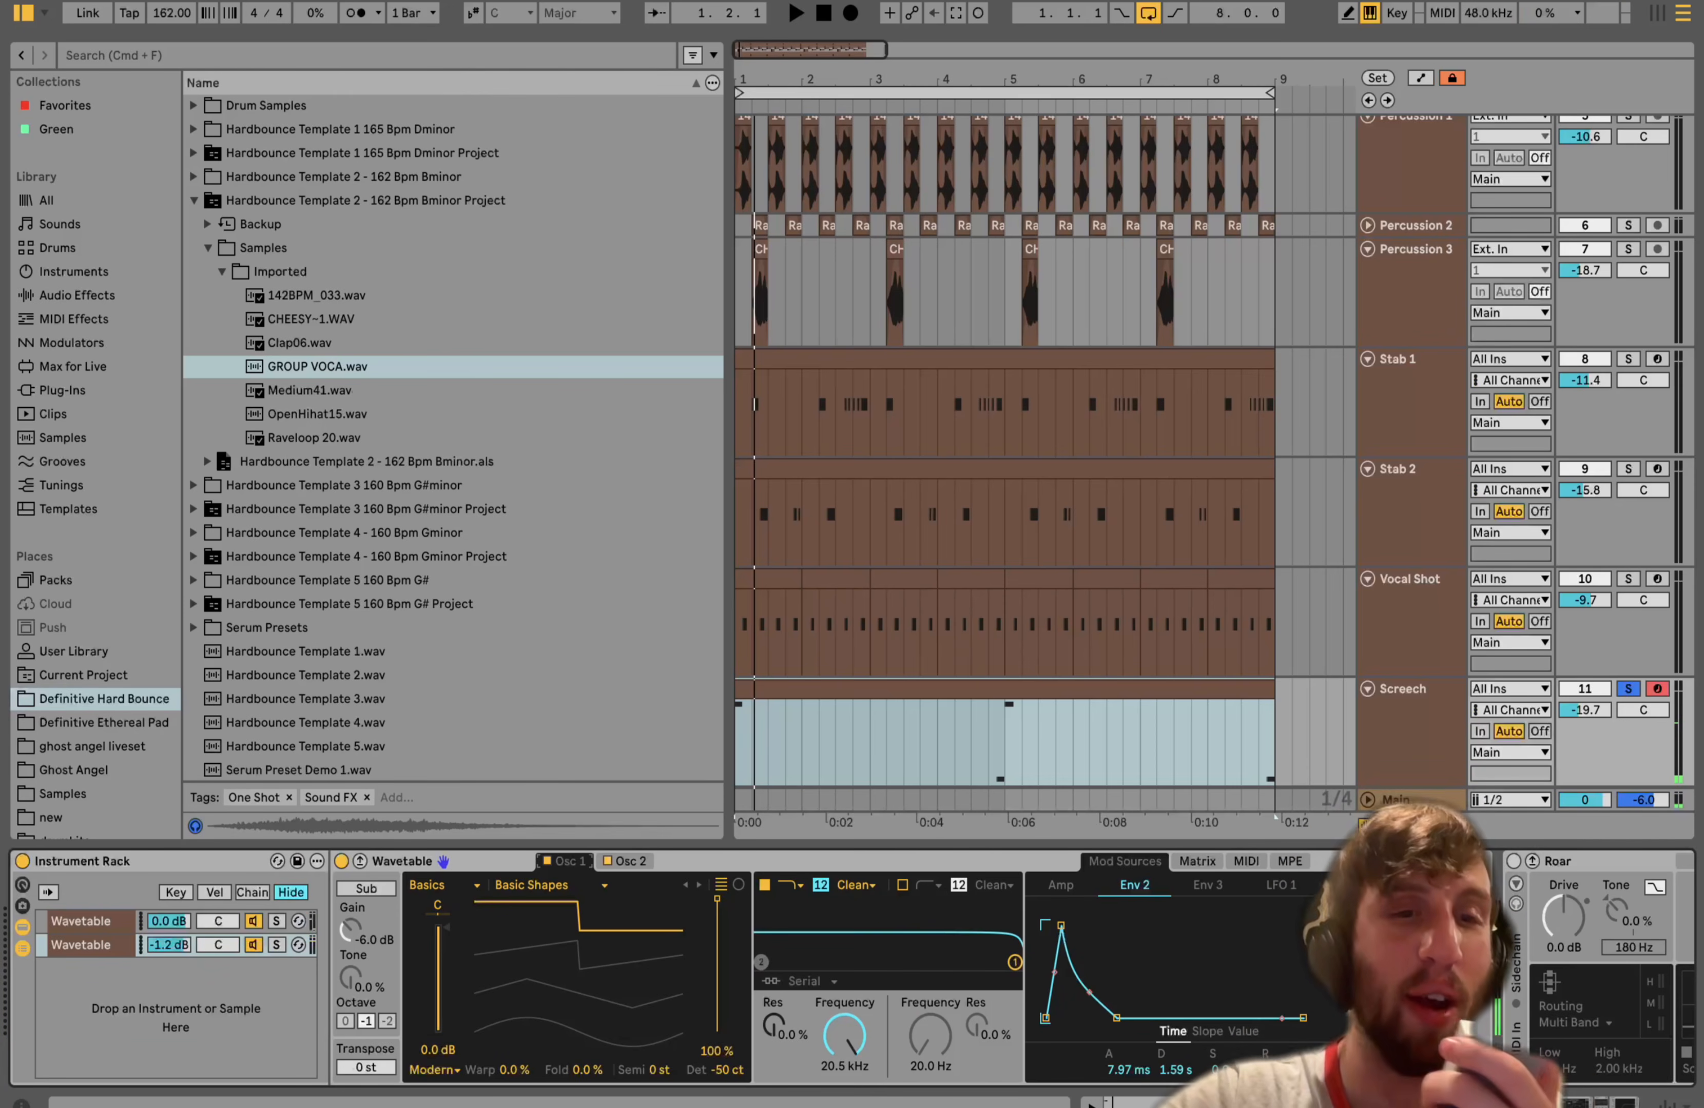
# - Select the first Wavetable chain and inspect the bands of its Roar distortion
pyautogui.click(96, 927)
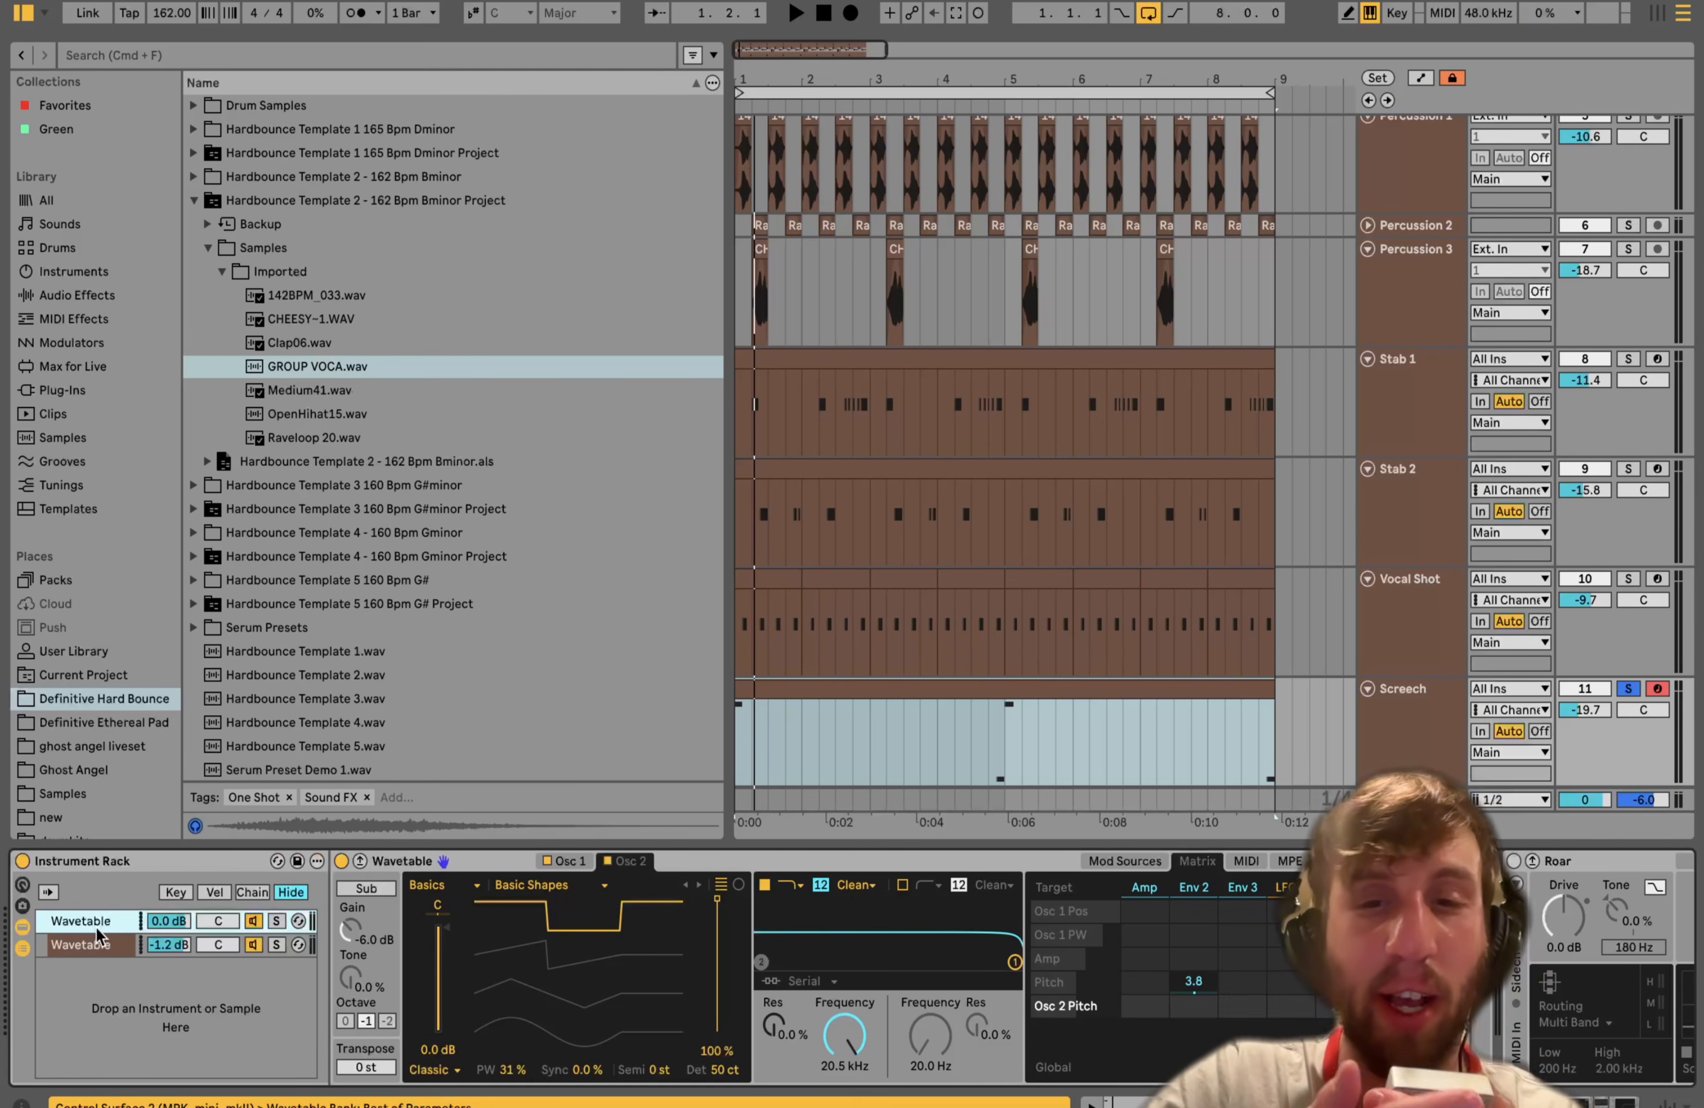
pyautogui.hscroll(10, 95, 927)
pyautogui.hscroll(-5, 95, 928)
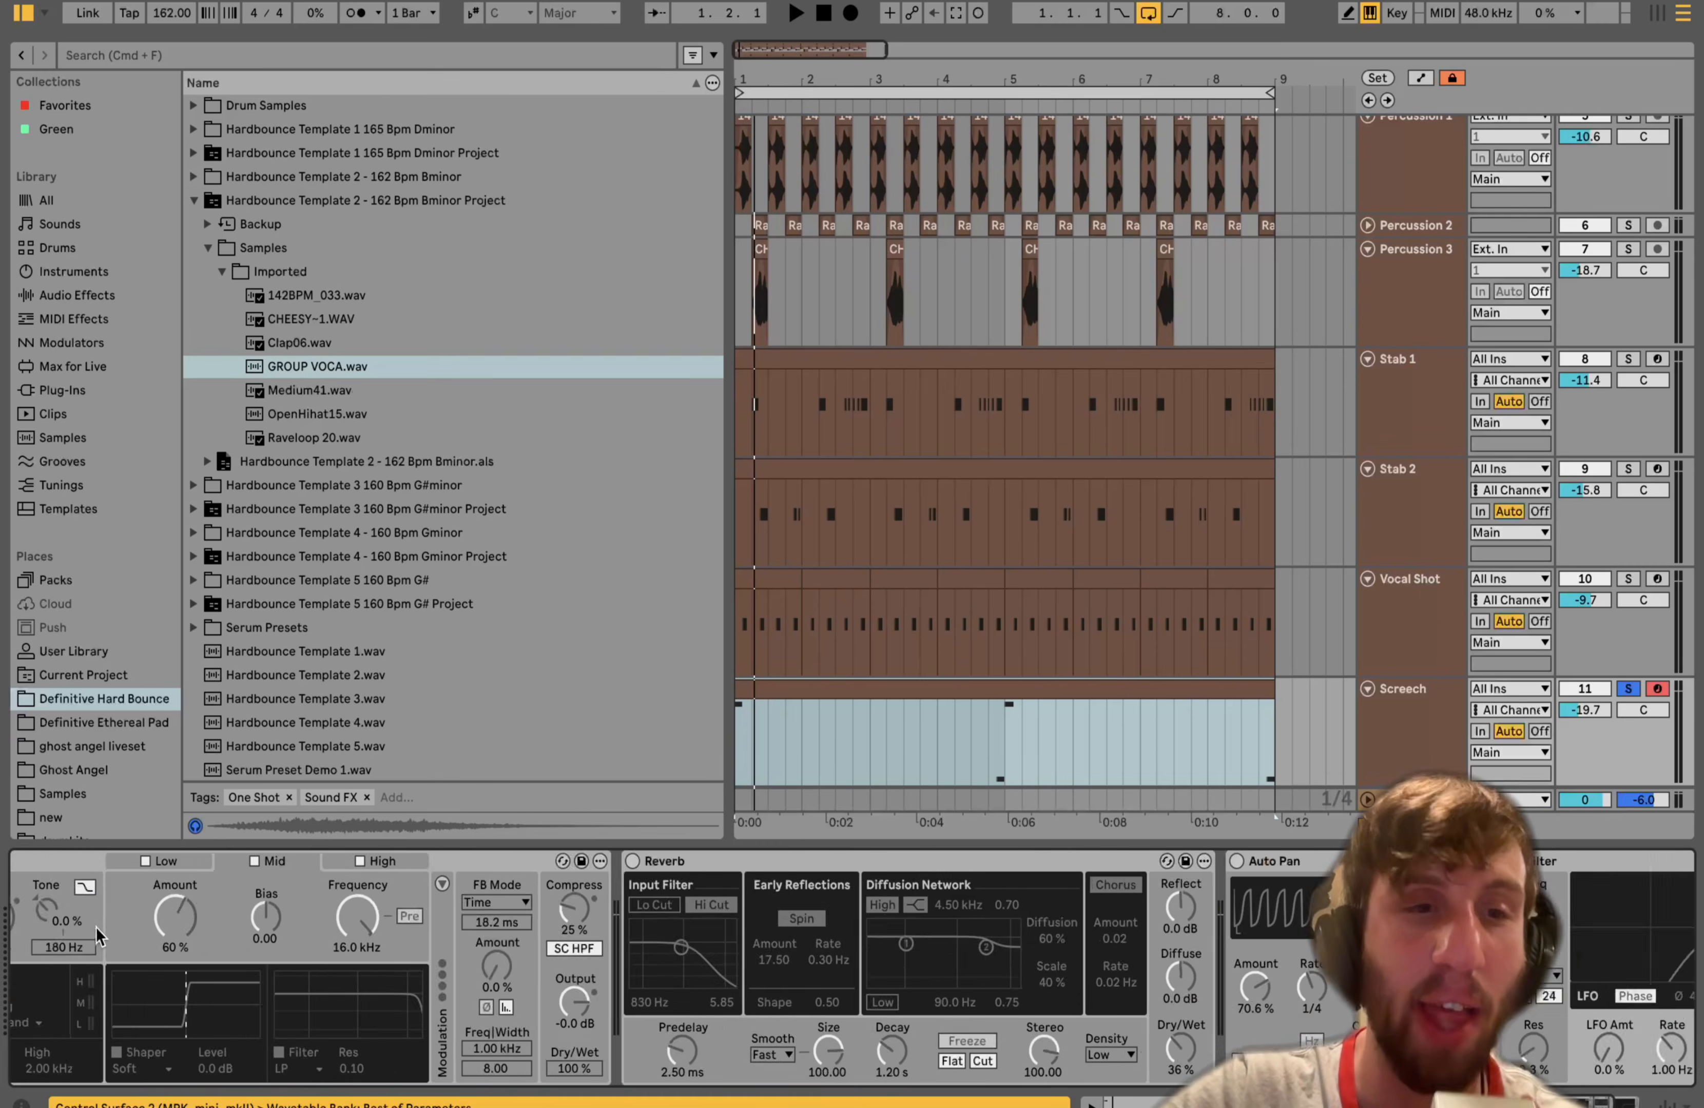
pyautogui.click(346, 861)
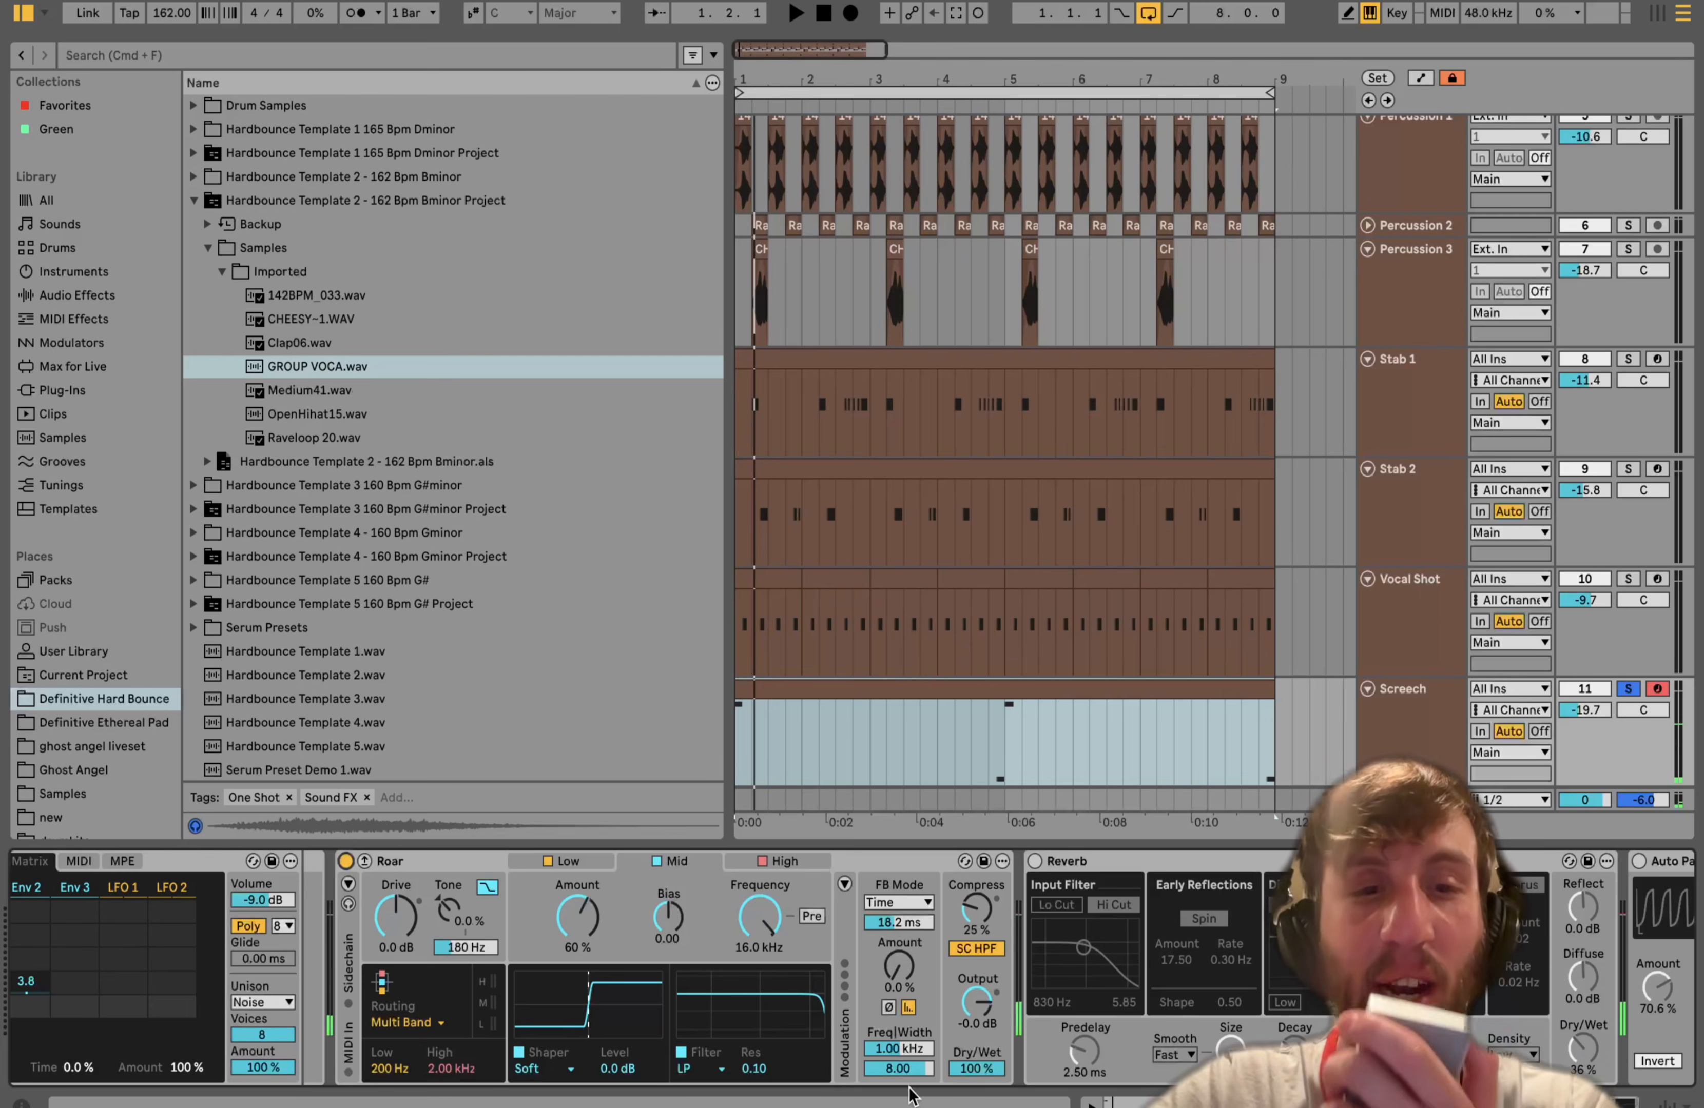
pyautogui.click(776, 863)
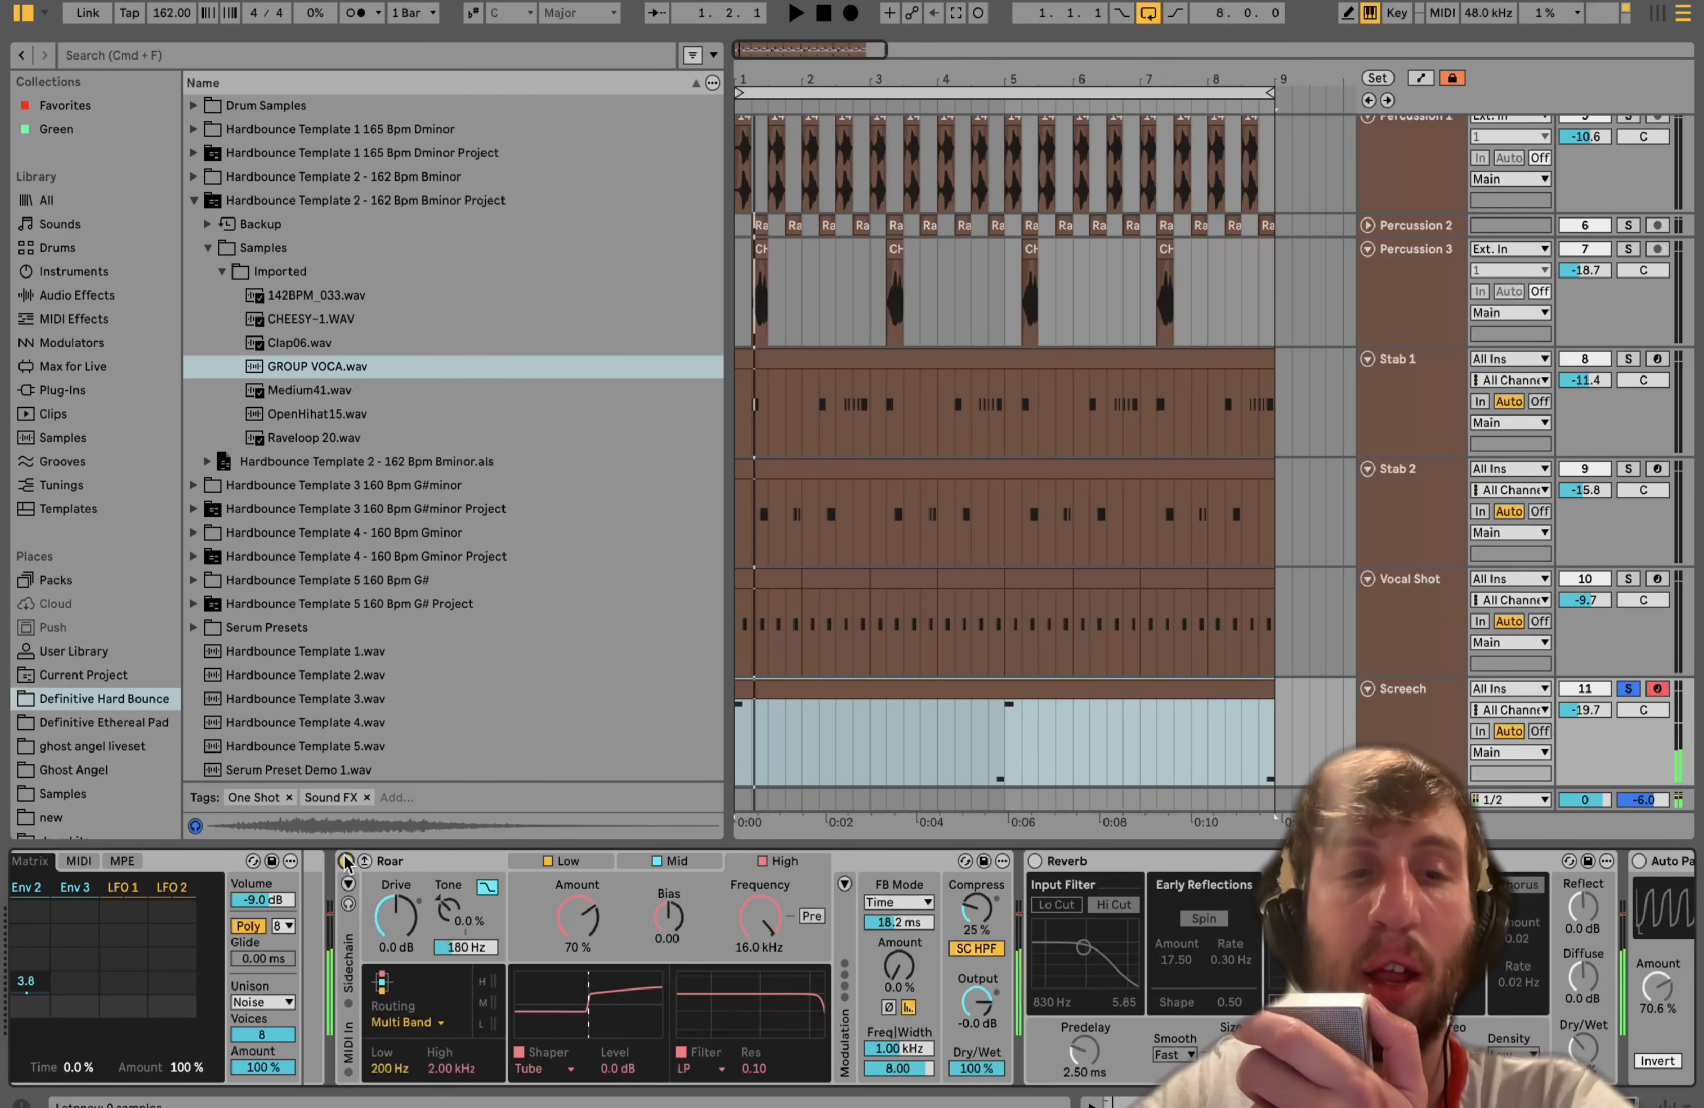
# - Switch on the Reverb, Auto Pan and Auto Filter devices in the chain and play the arrangement
pyautogui.hscroll(10, 338, 888)
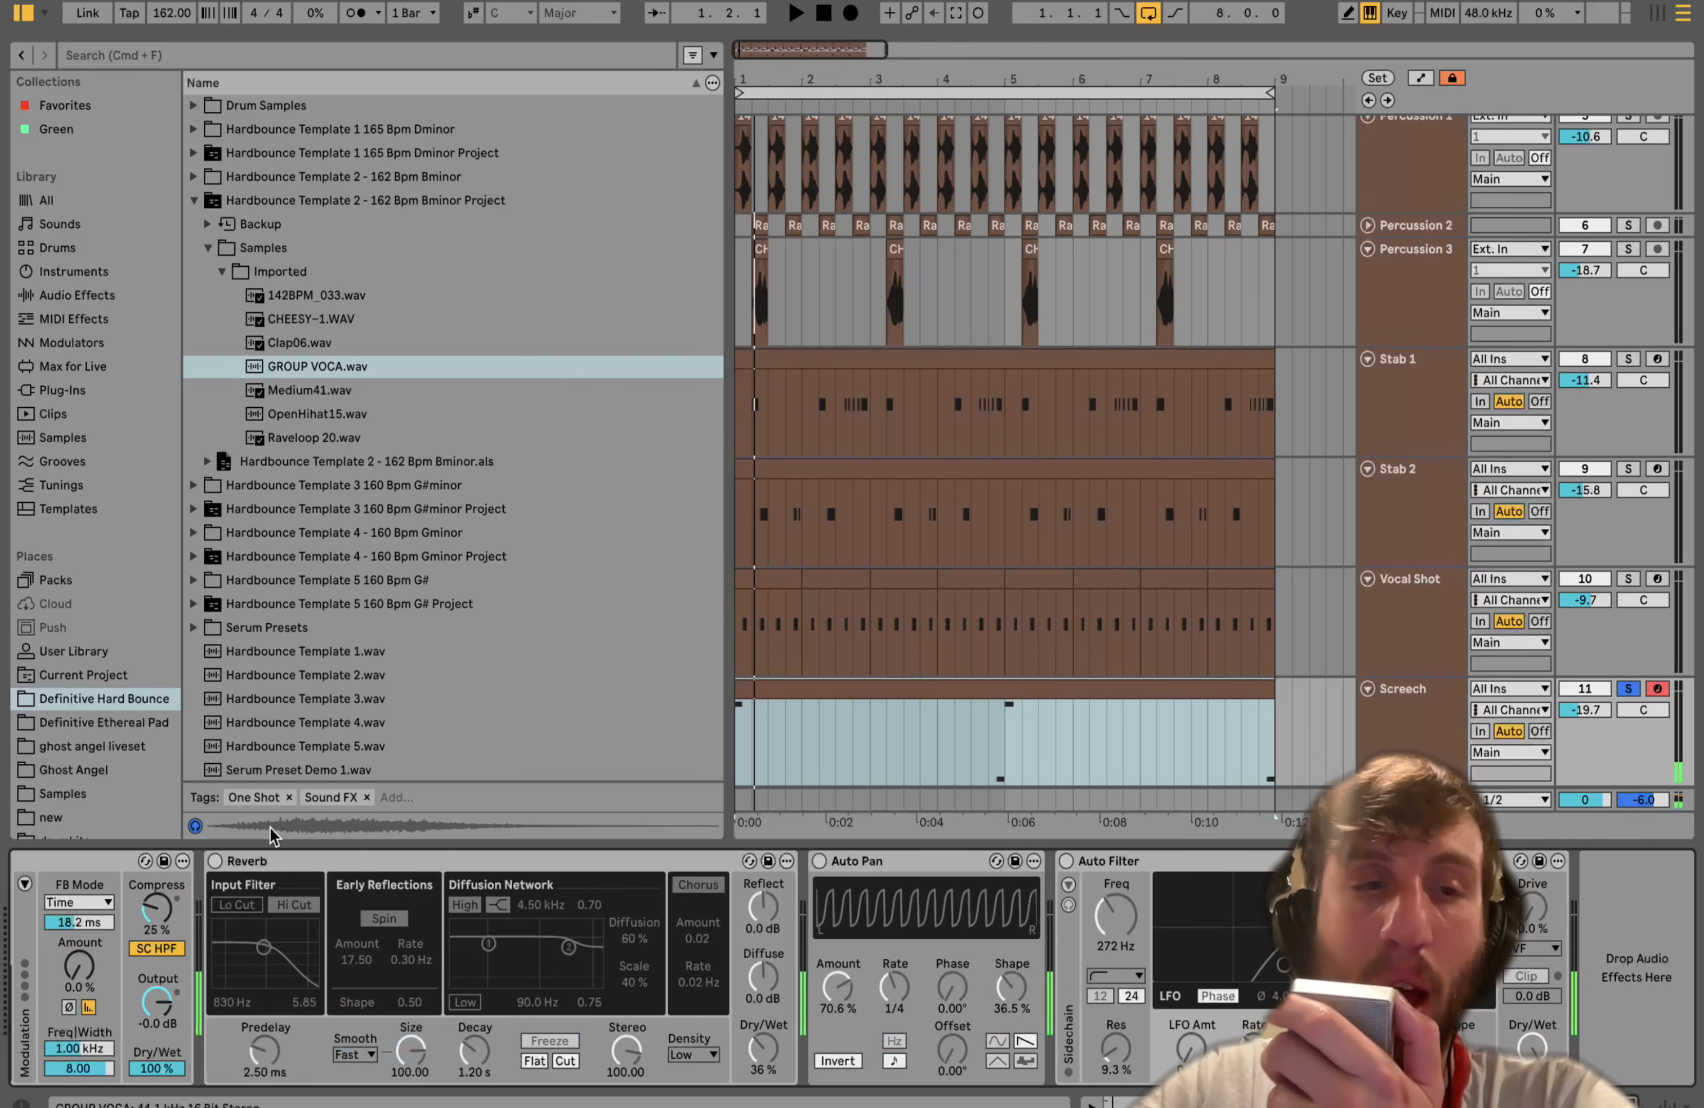
pyautogui.click(214, 861)
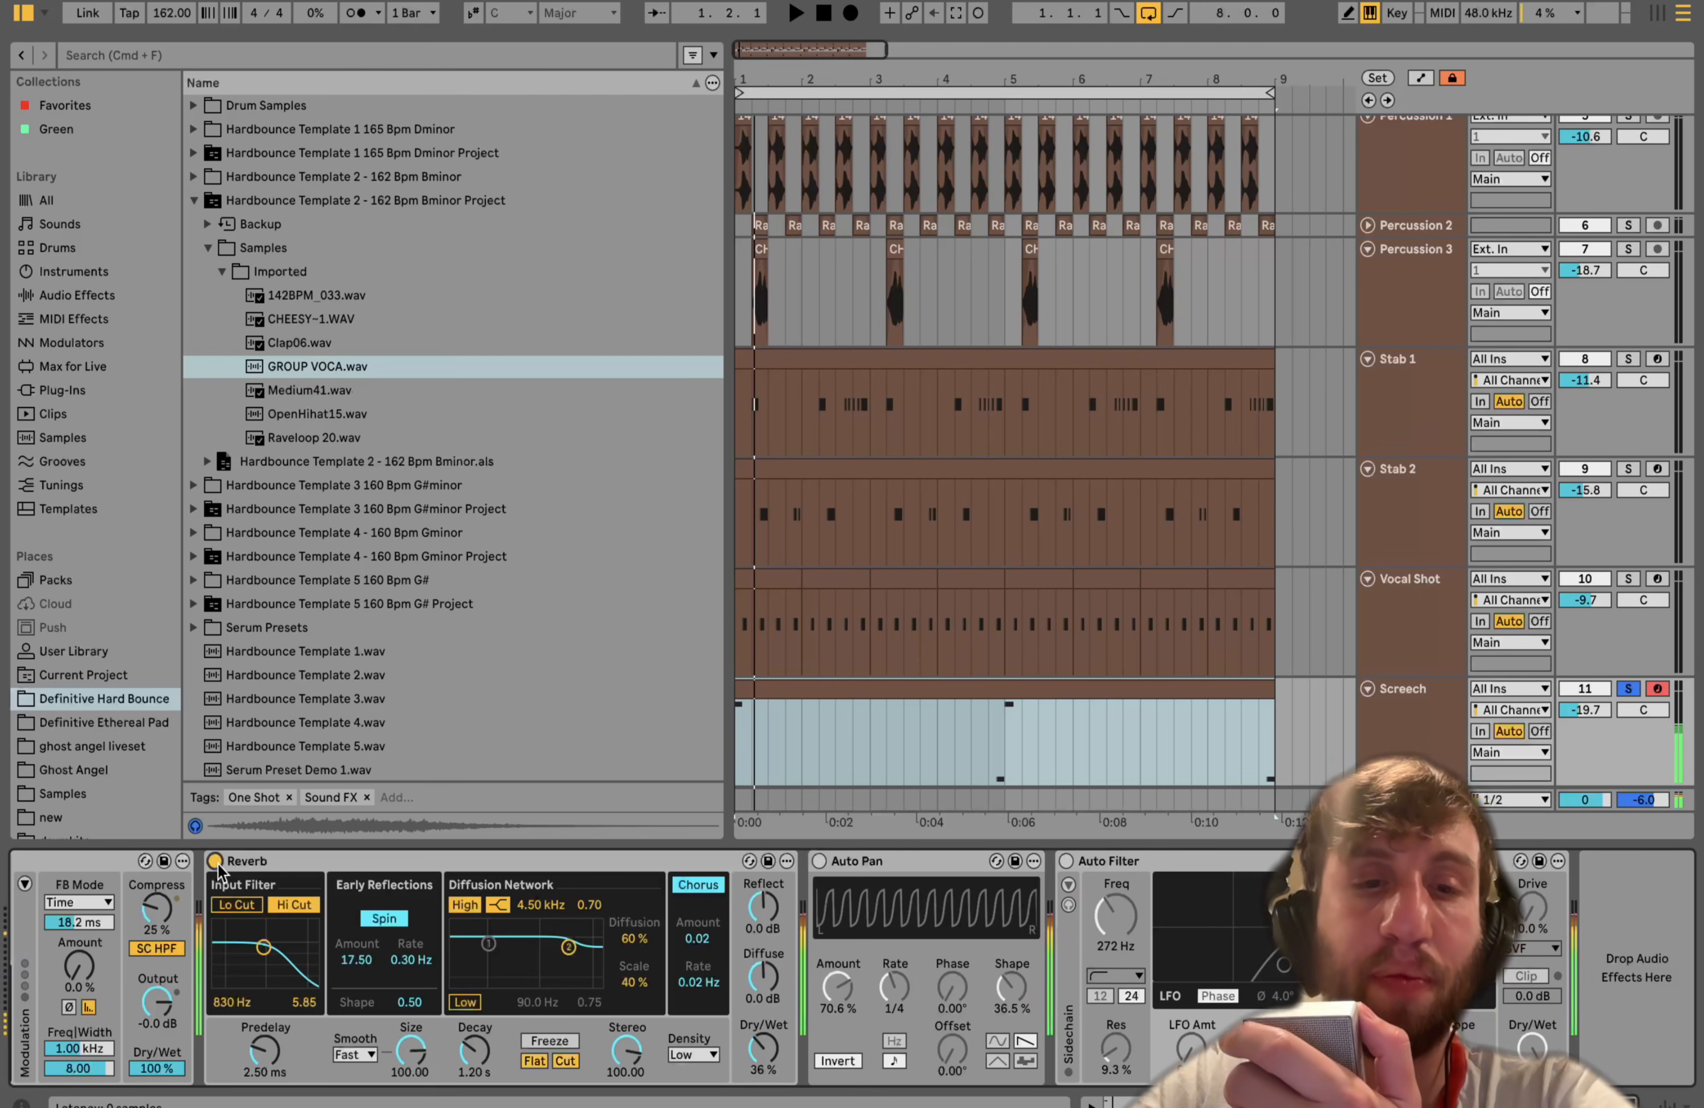
pyautogui.click(818, 861)
pyautogui.click(1065, 861)
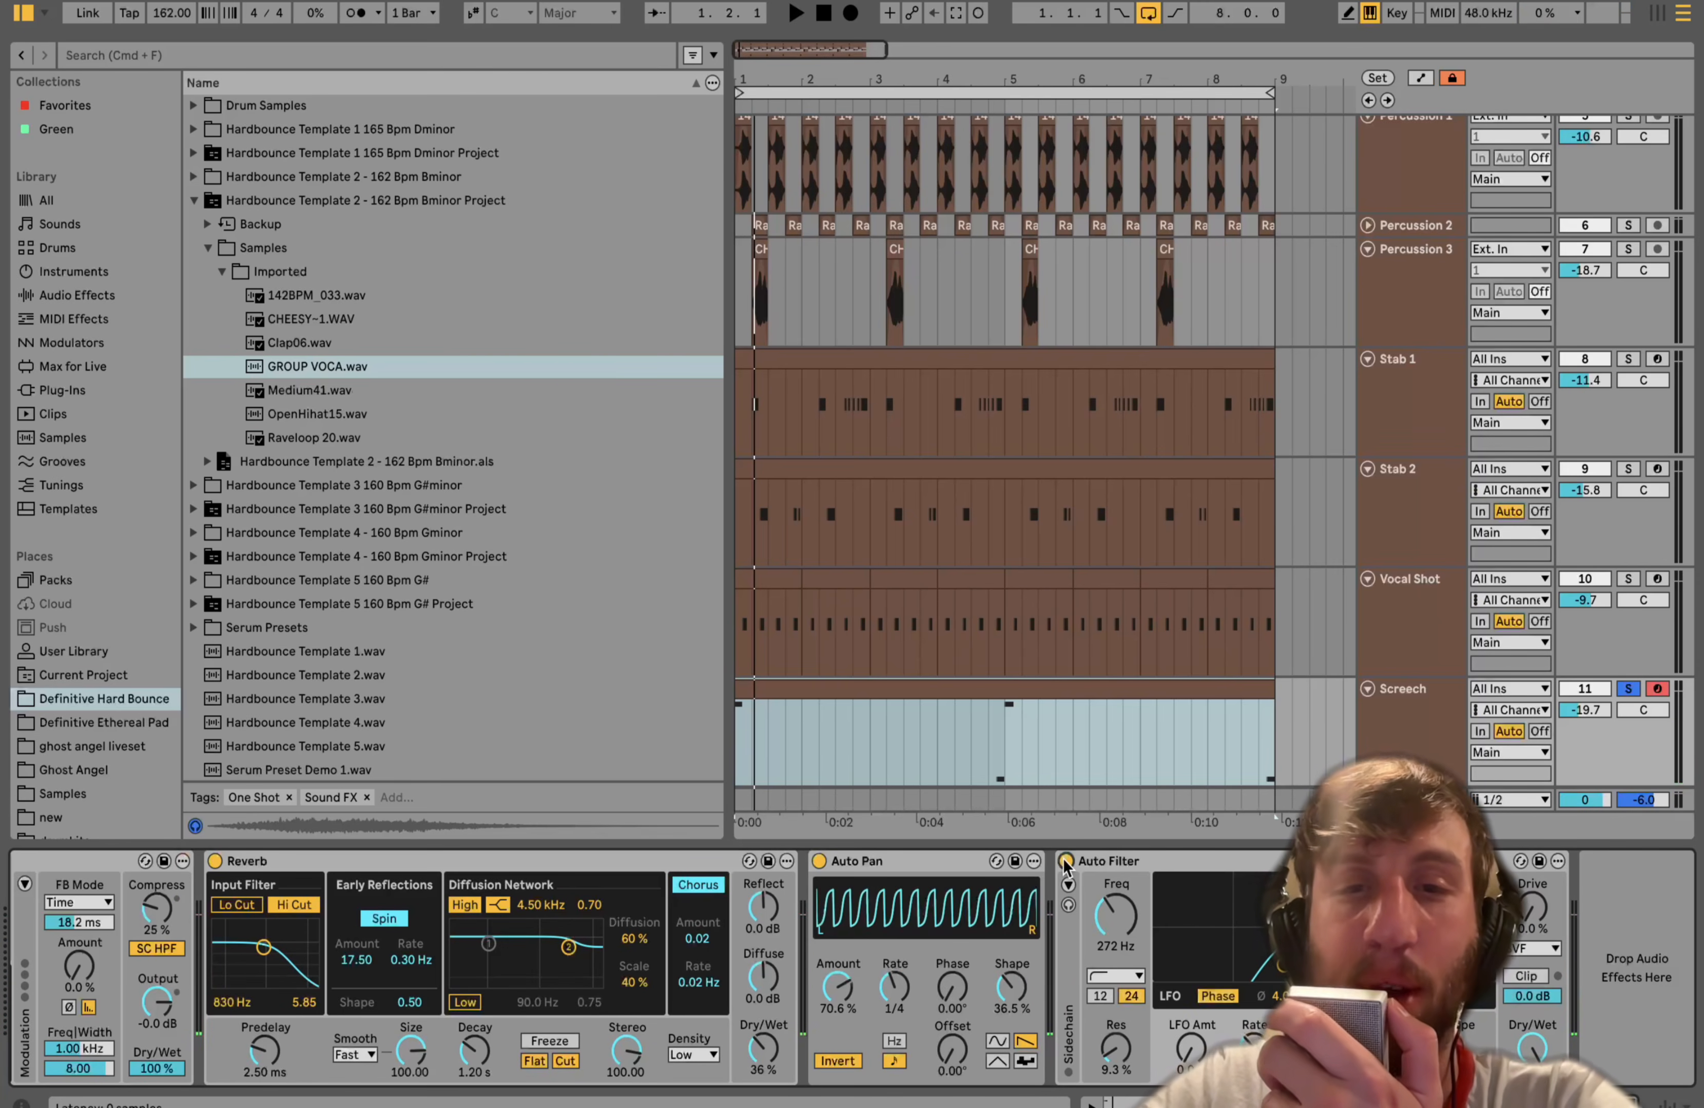
pyautogui.press('space')
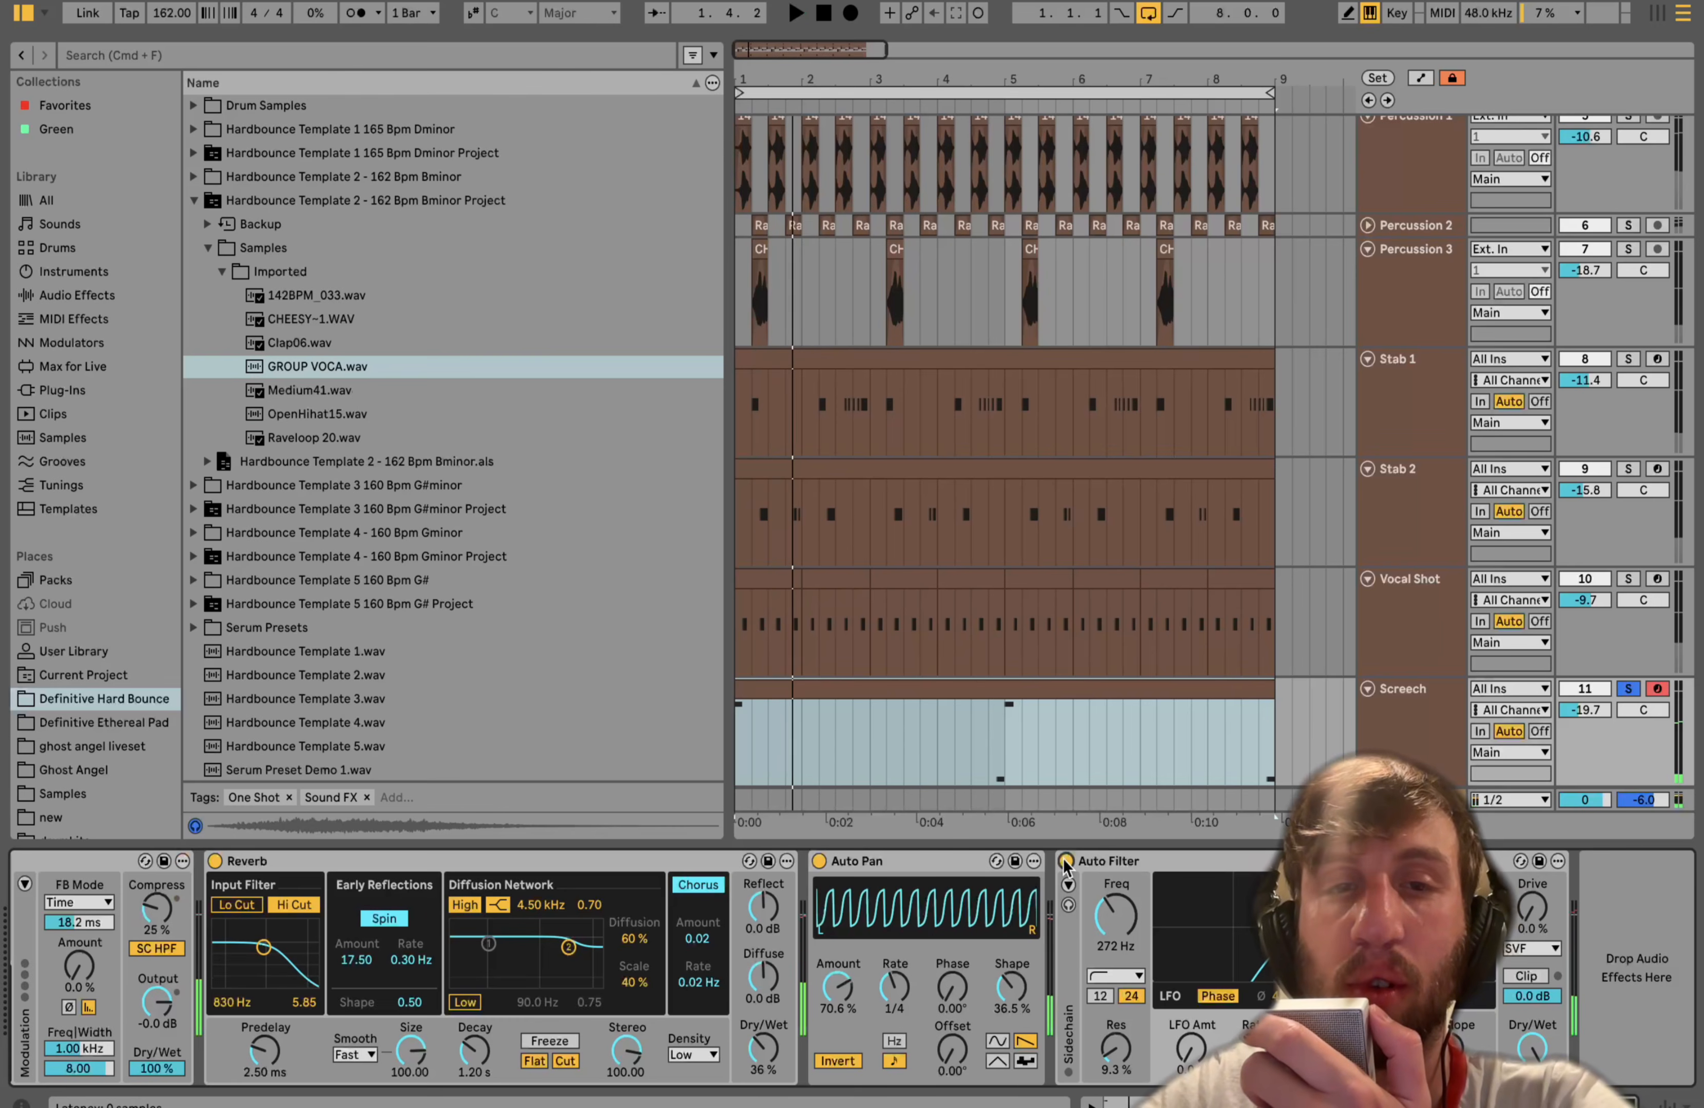
# - Unsolo the Screech track and play the full arrangement with all tracks
pyautogui.press('space')
pyautogui.press('space')
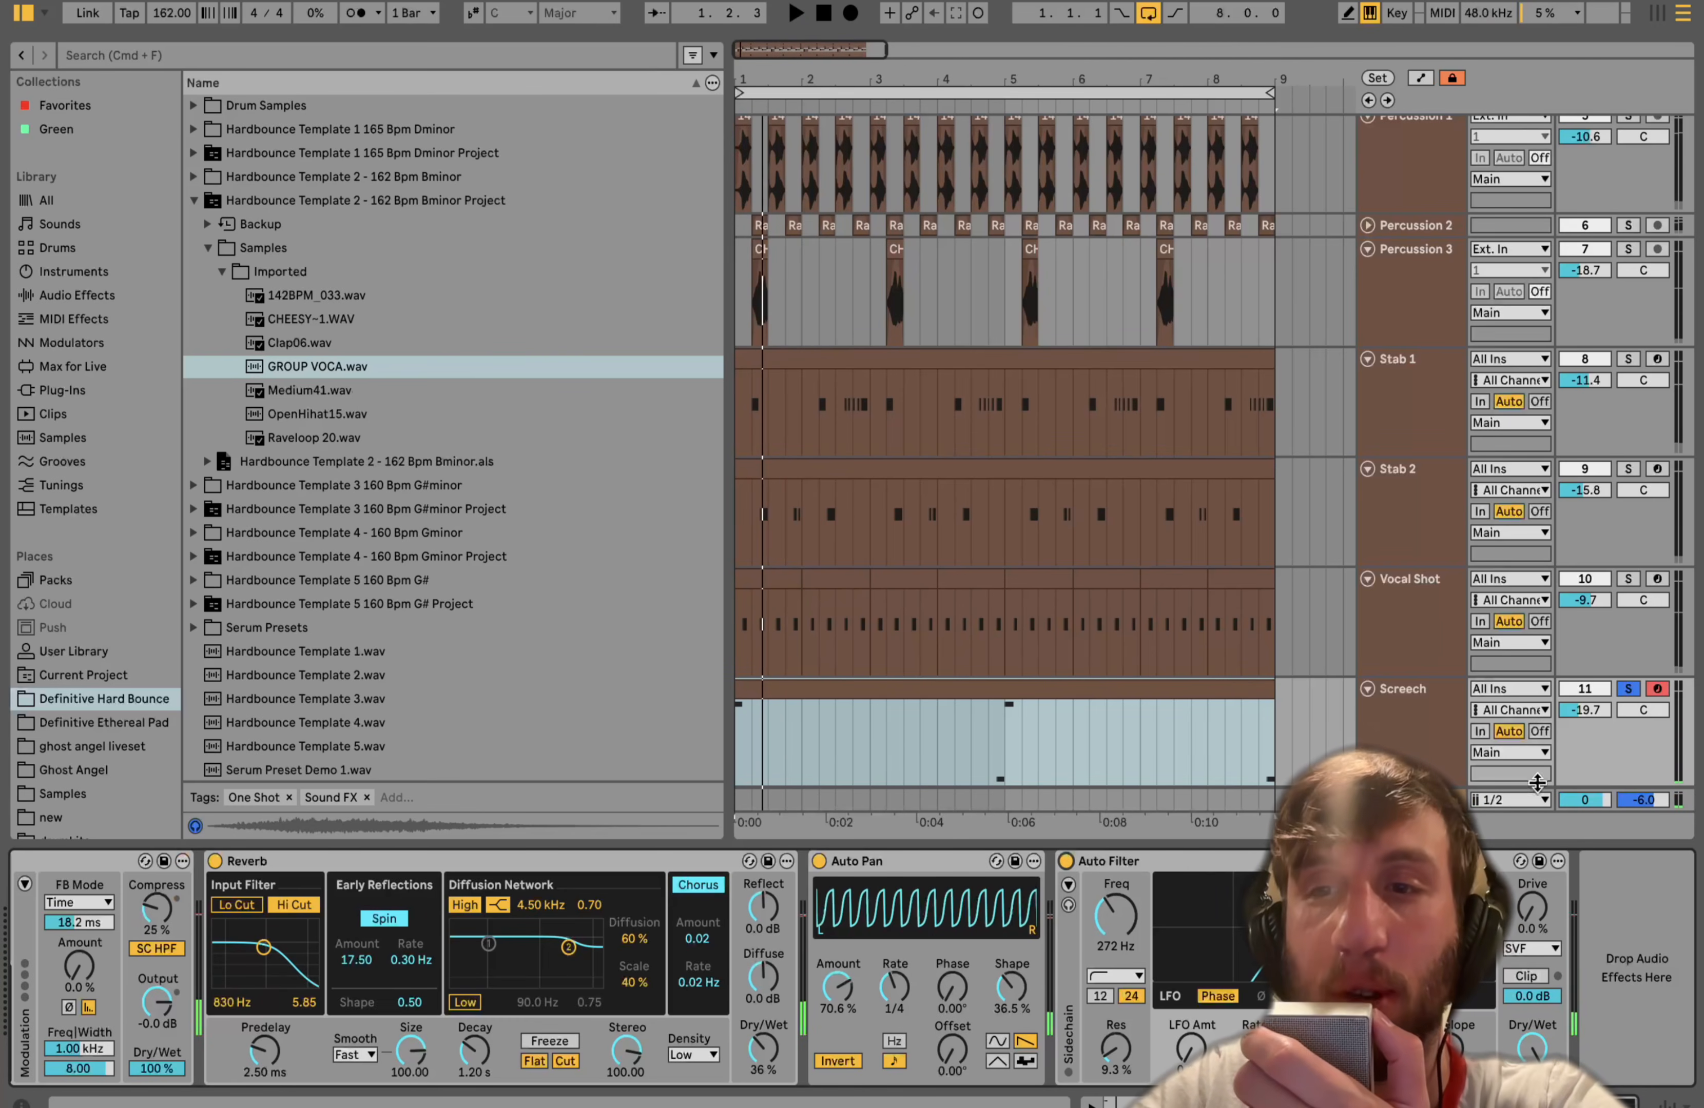
pyautogui.click(1628, 691)
pyautogui.press('space')
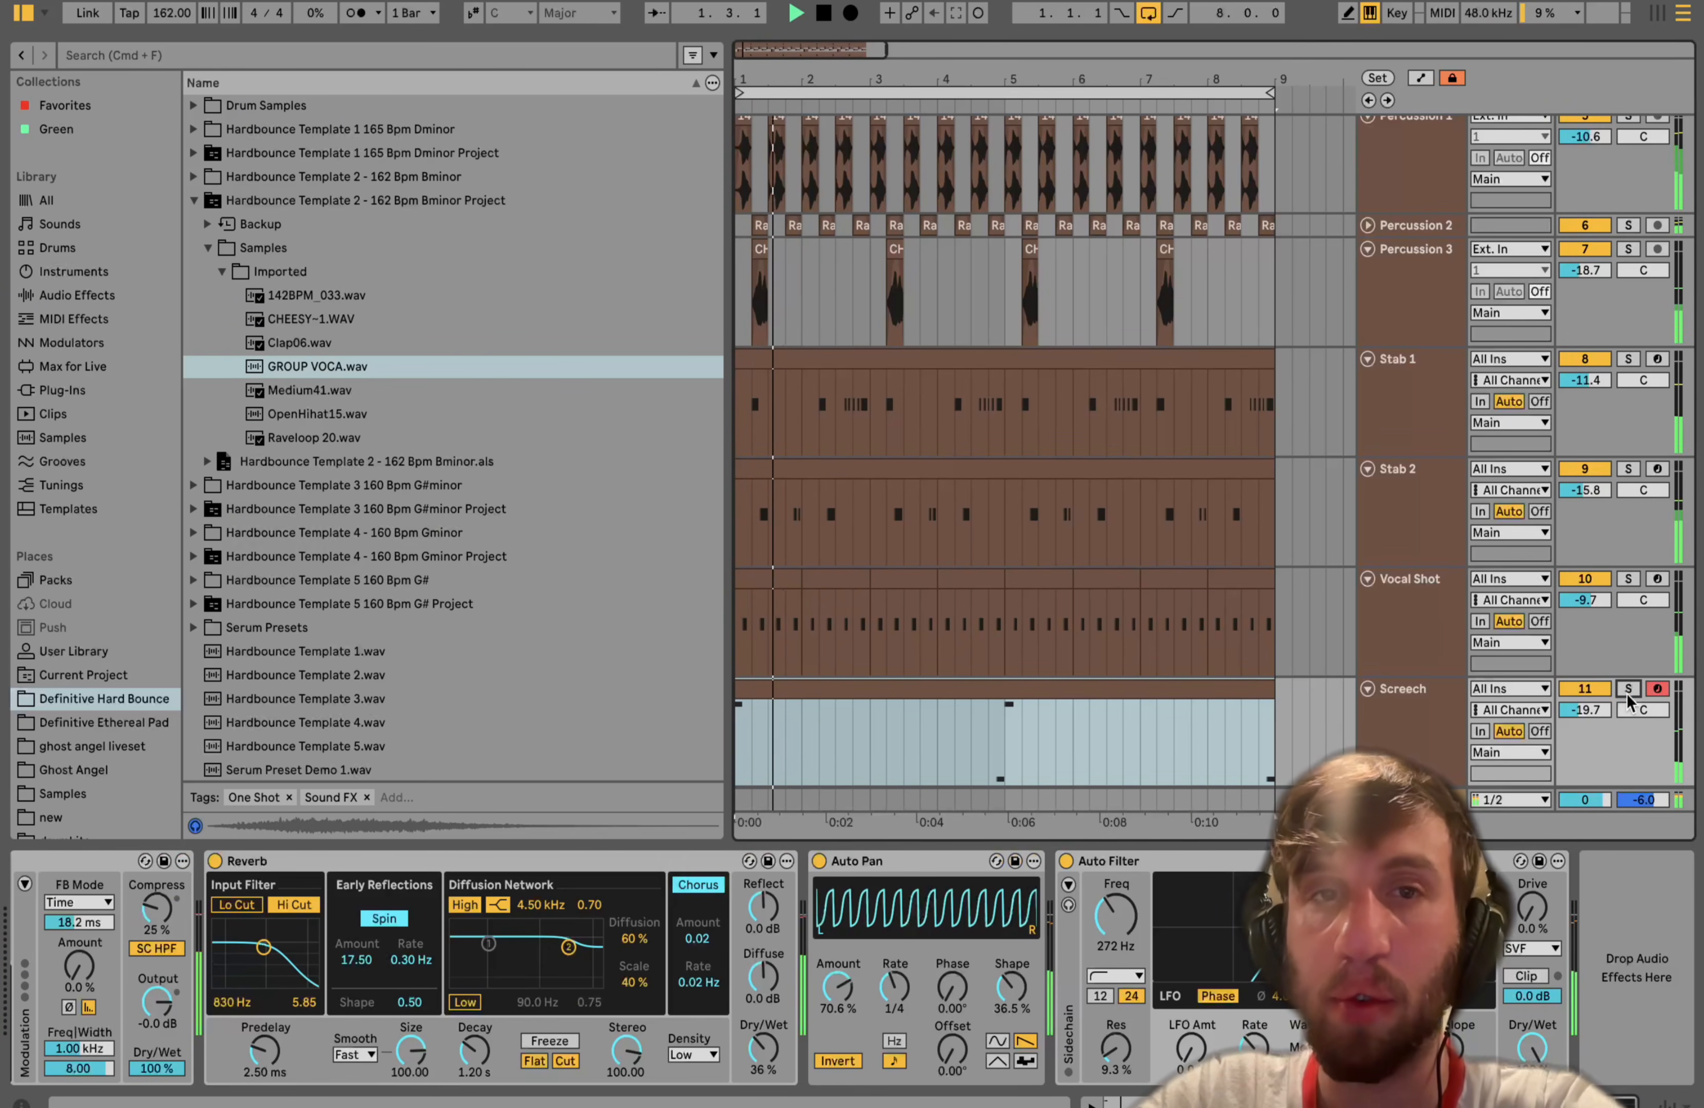
# - Select all tracks in the arrangement and fold them all to their collapsed height
pyautogui.scroll(3, 1627, 693)
pyautogui.click(1408, 290)
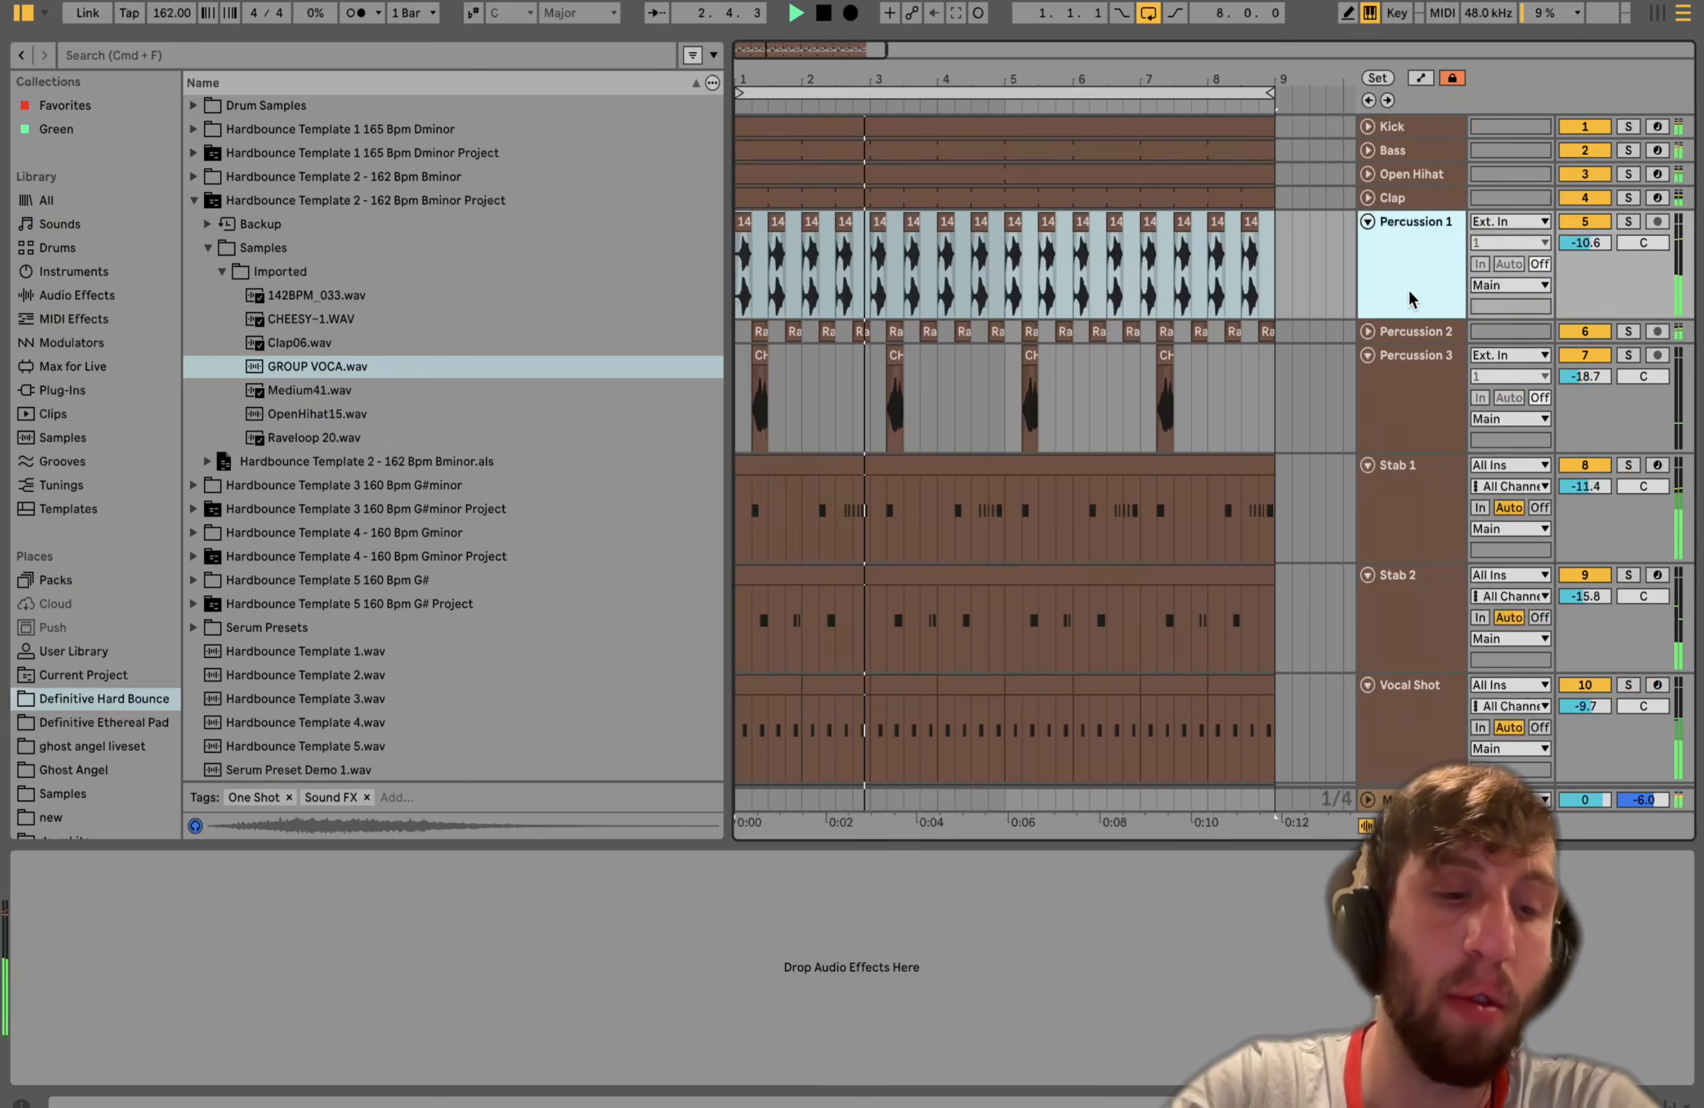
pyautogui.press('super+a')
pyautogui.press('Left')
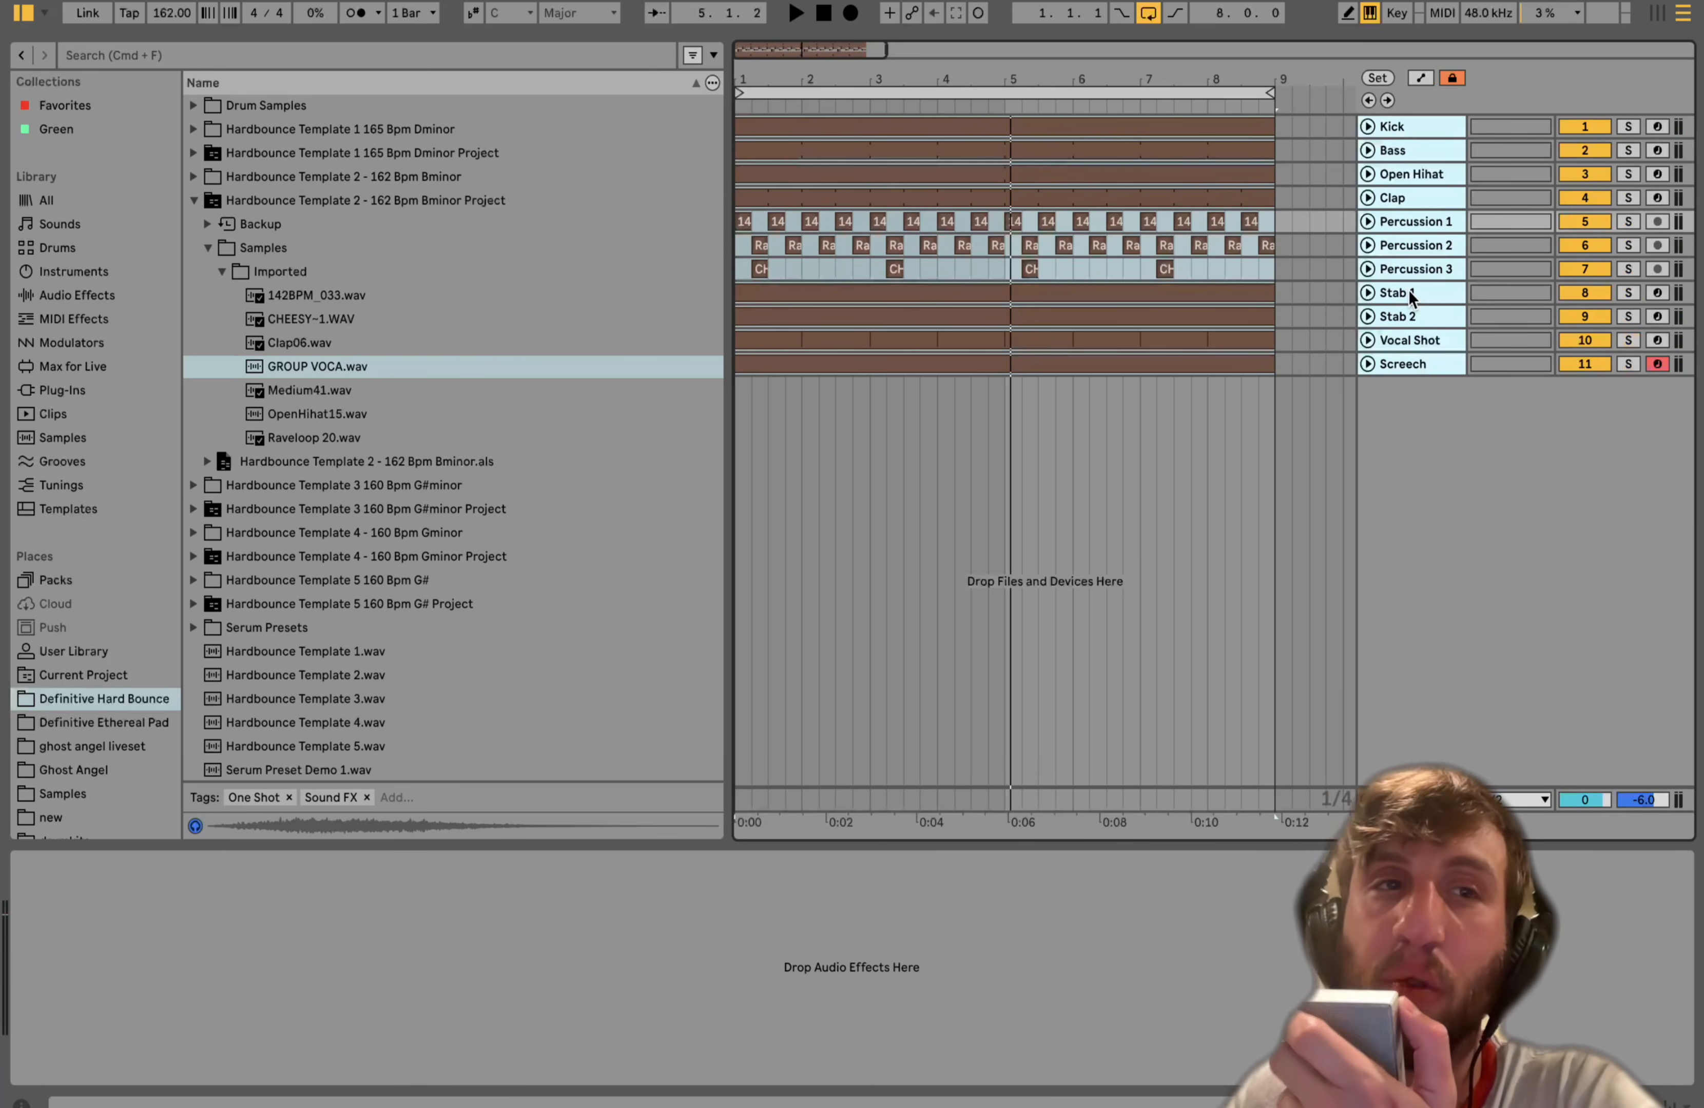
# - Collapse the expanded Hardbounce Template 2 - 162 Bpm Bminor Project folder in the browser
pyautogui.click(198, 196)
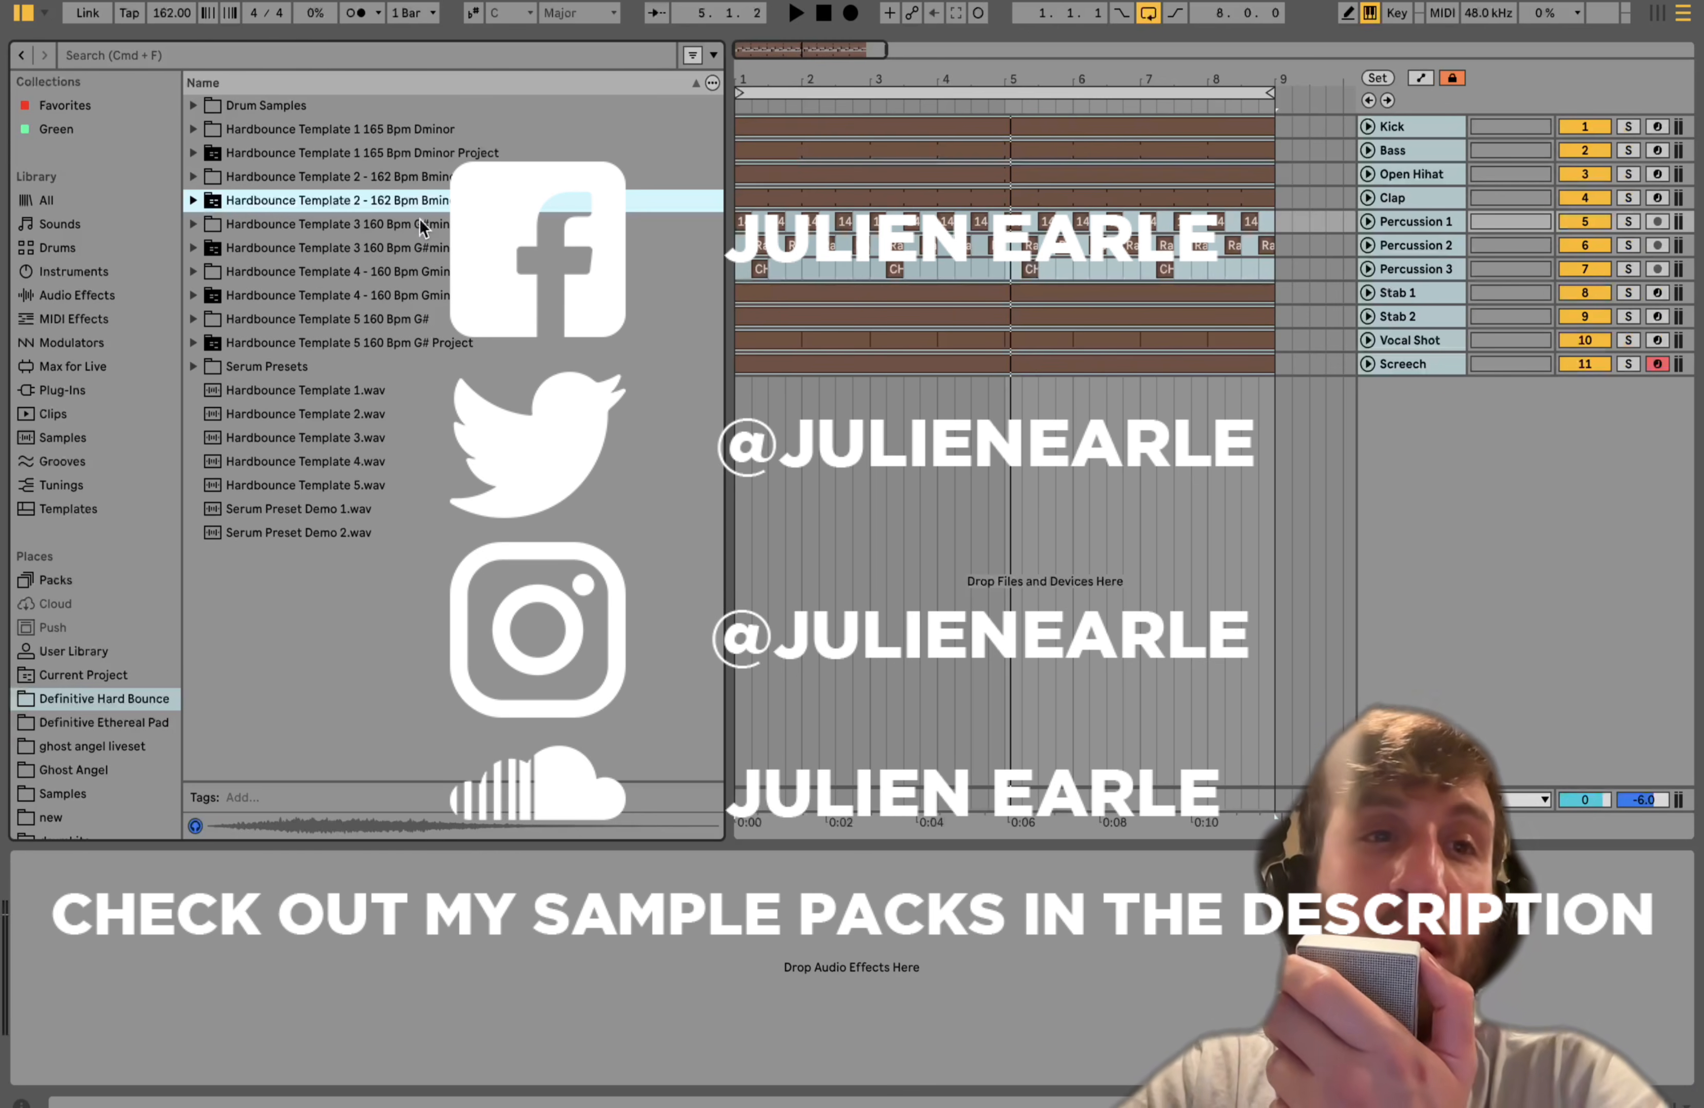
pyautogui.click(194, 129)
pyautogui.click(190, 125)
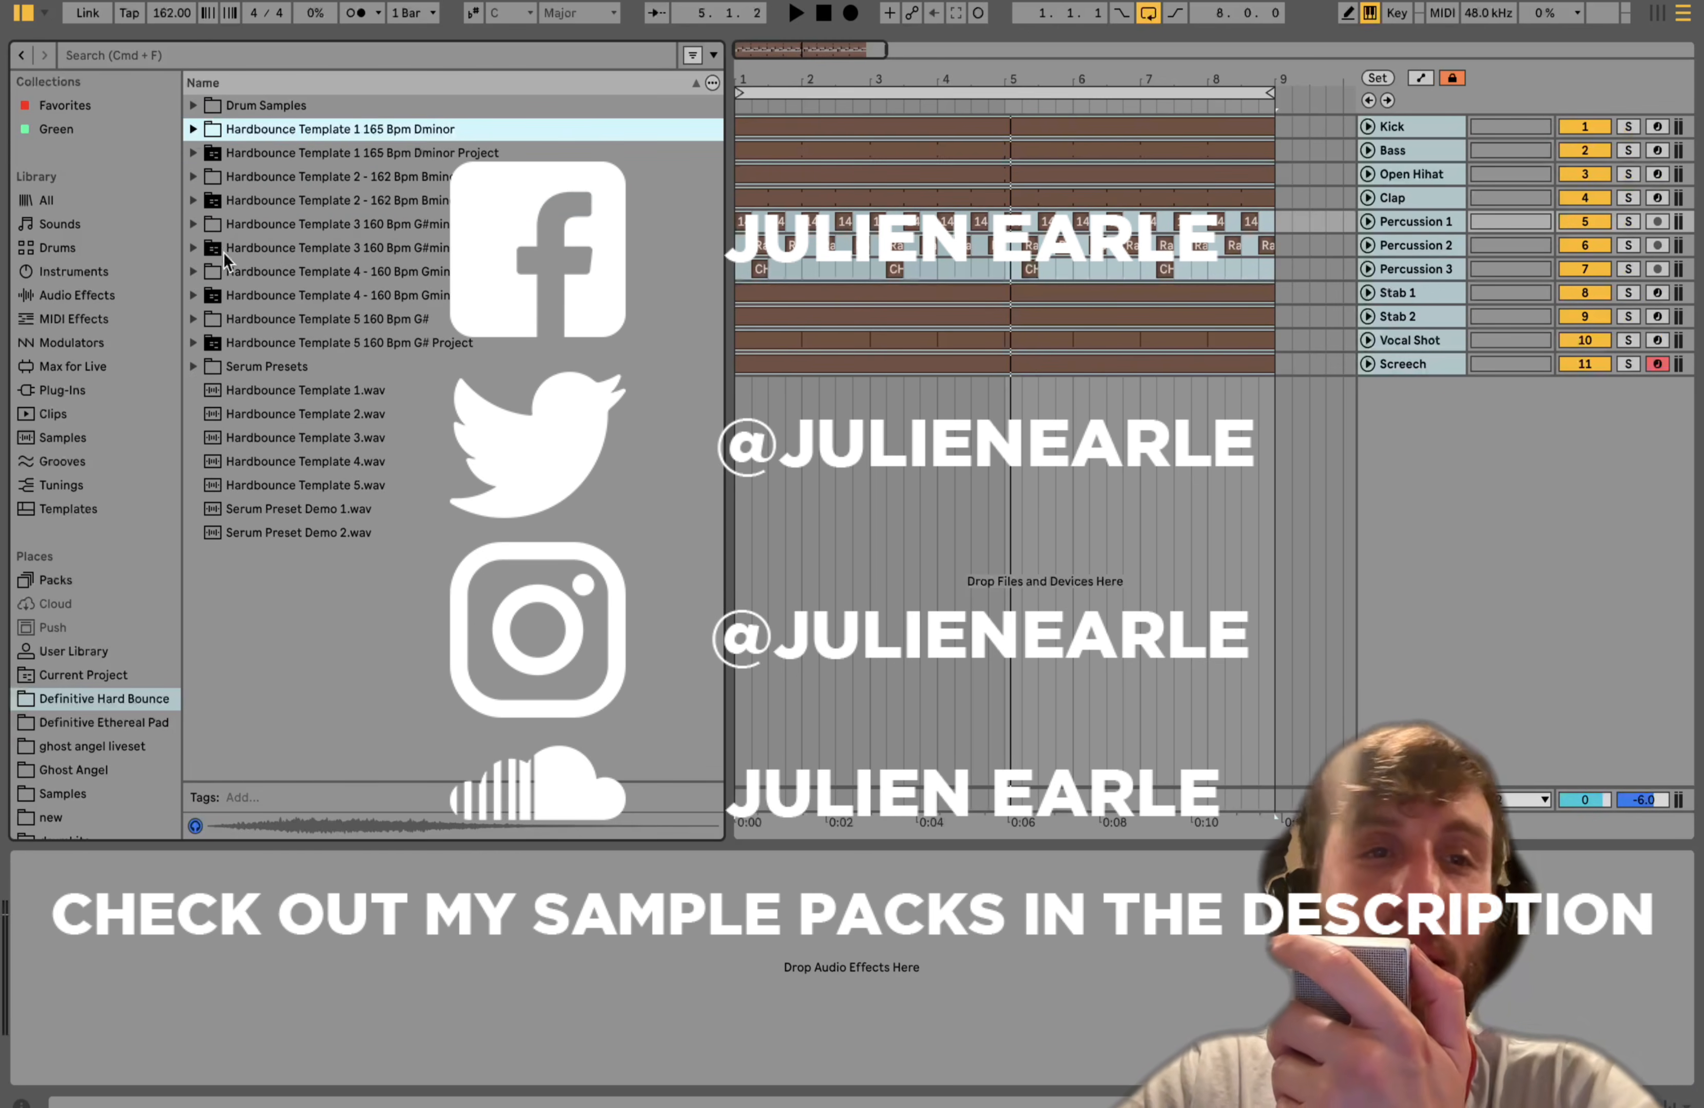